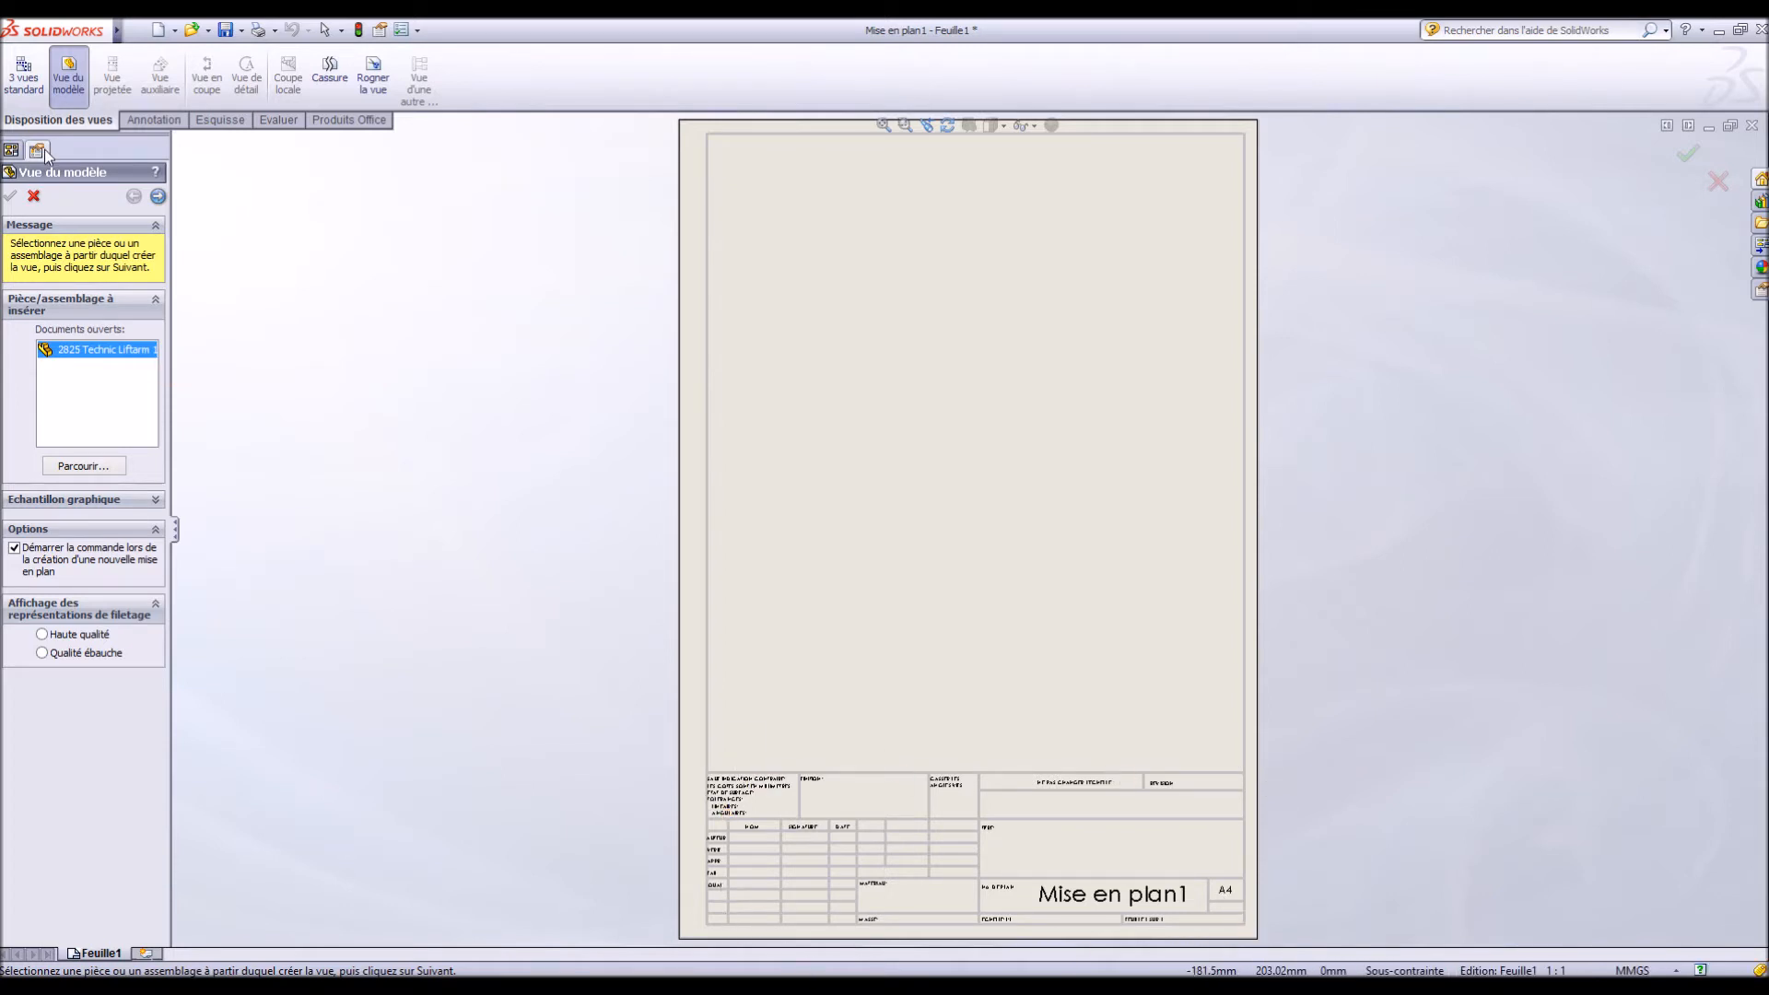
Examine the contents of the sheet and its sheet format in the drawing's feature tree
click(13, 149)
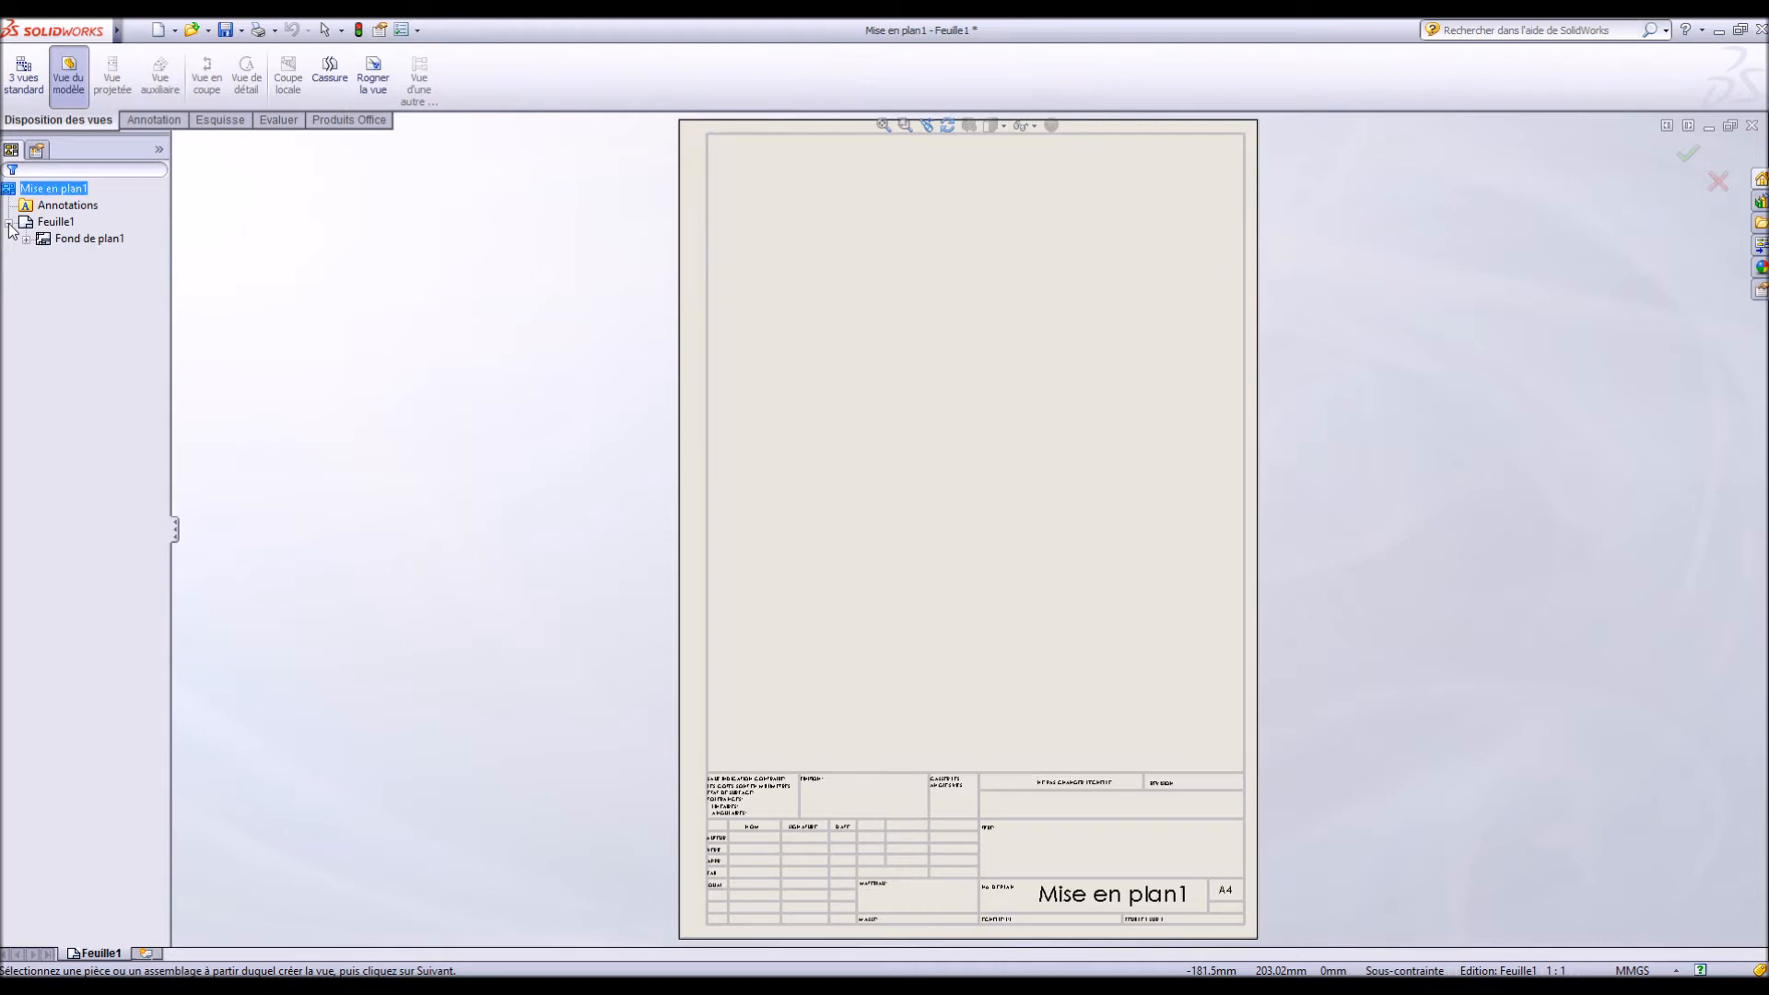
click(26, 239)
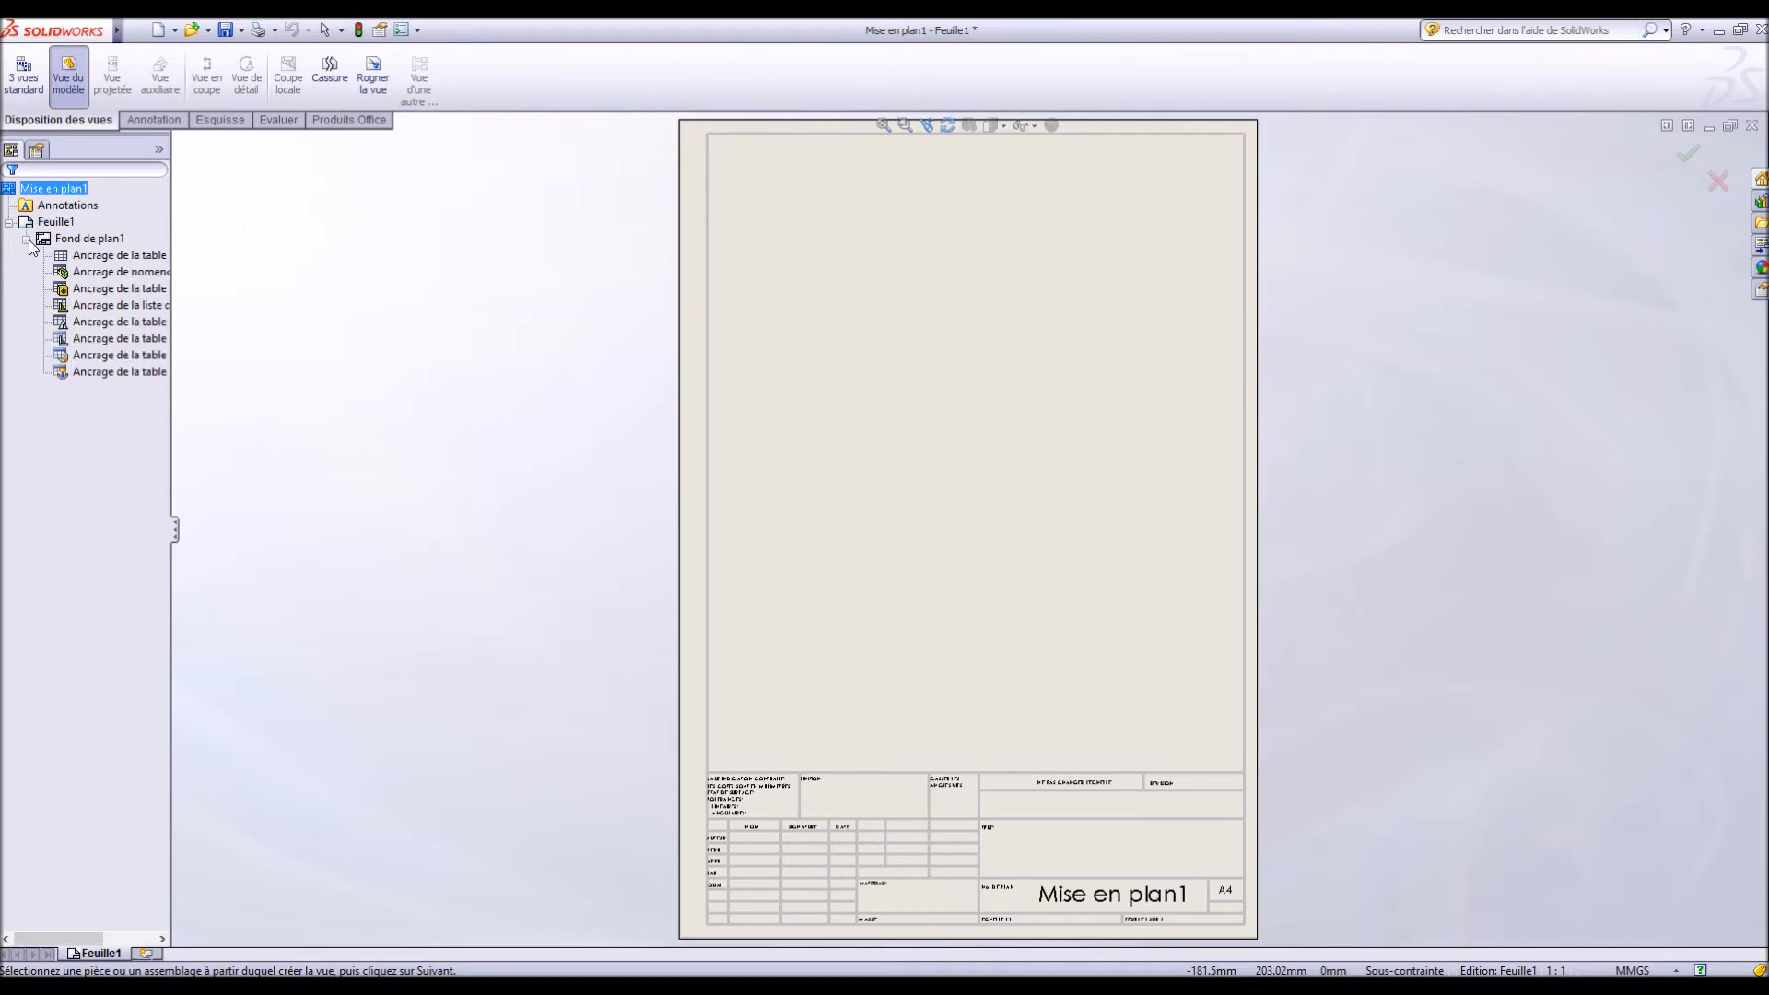
click(37, 149)
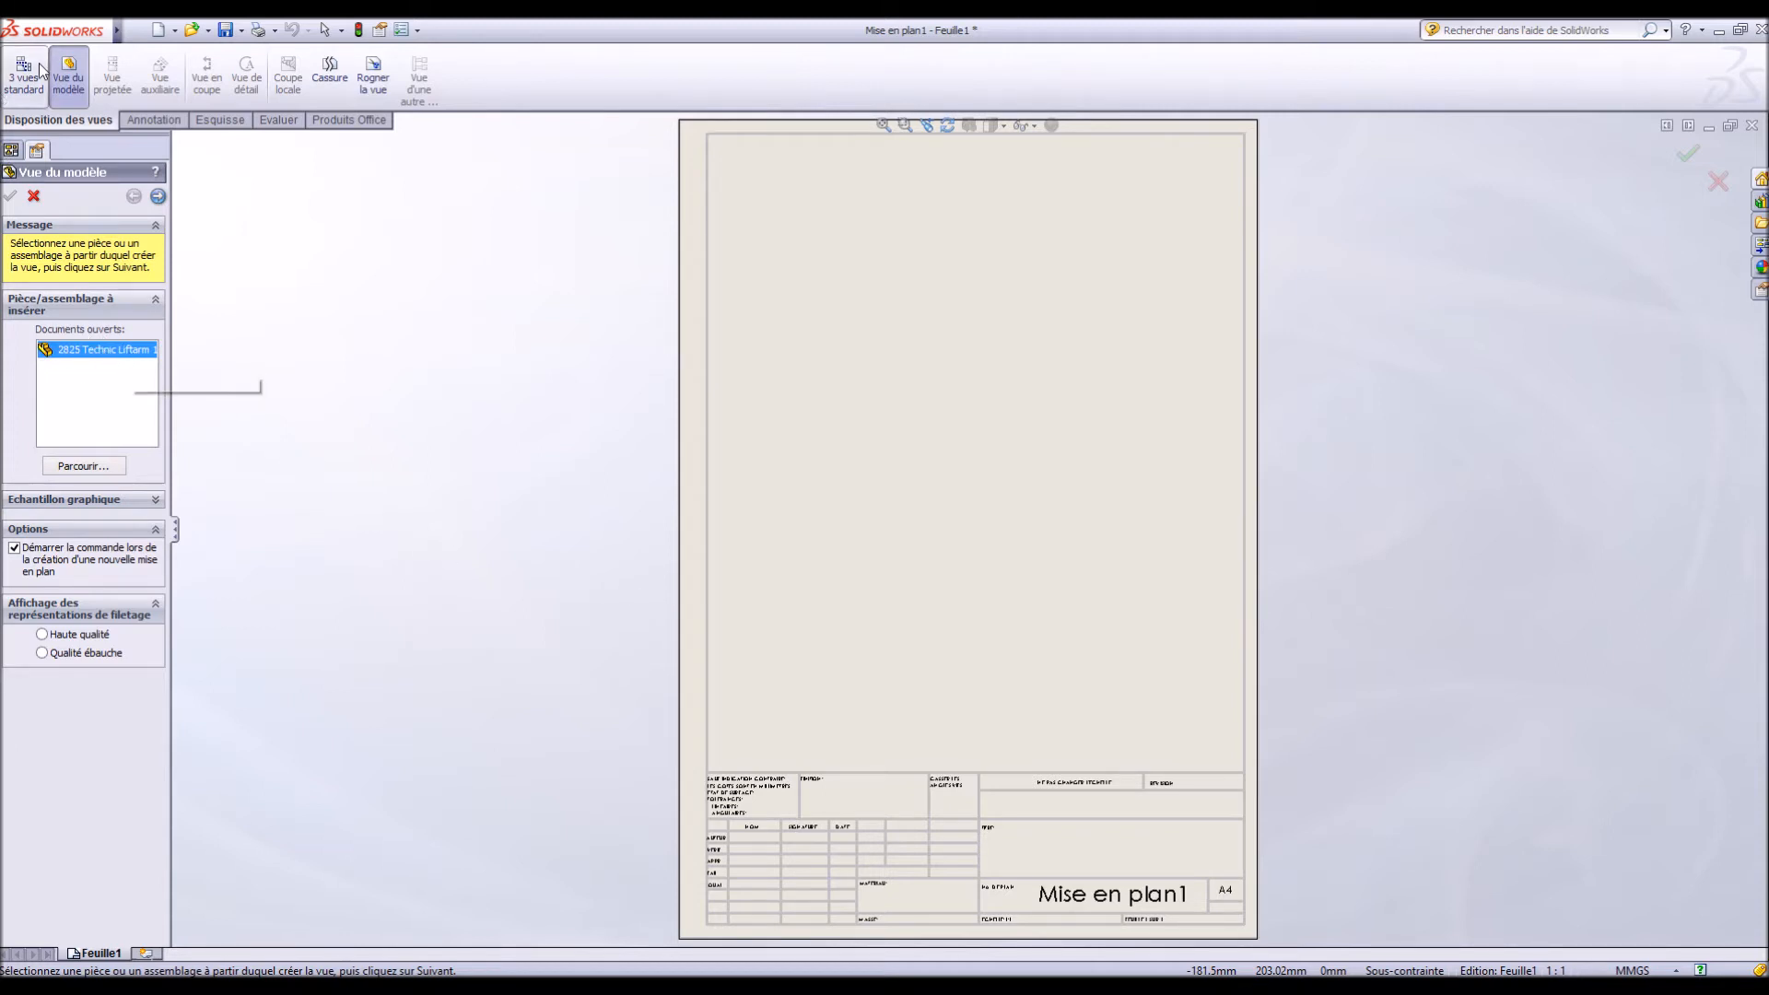
Tile the drawing and the part windows vertically, side by side
mouse_move(92, 39)
click(383, 31)
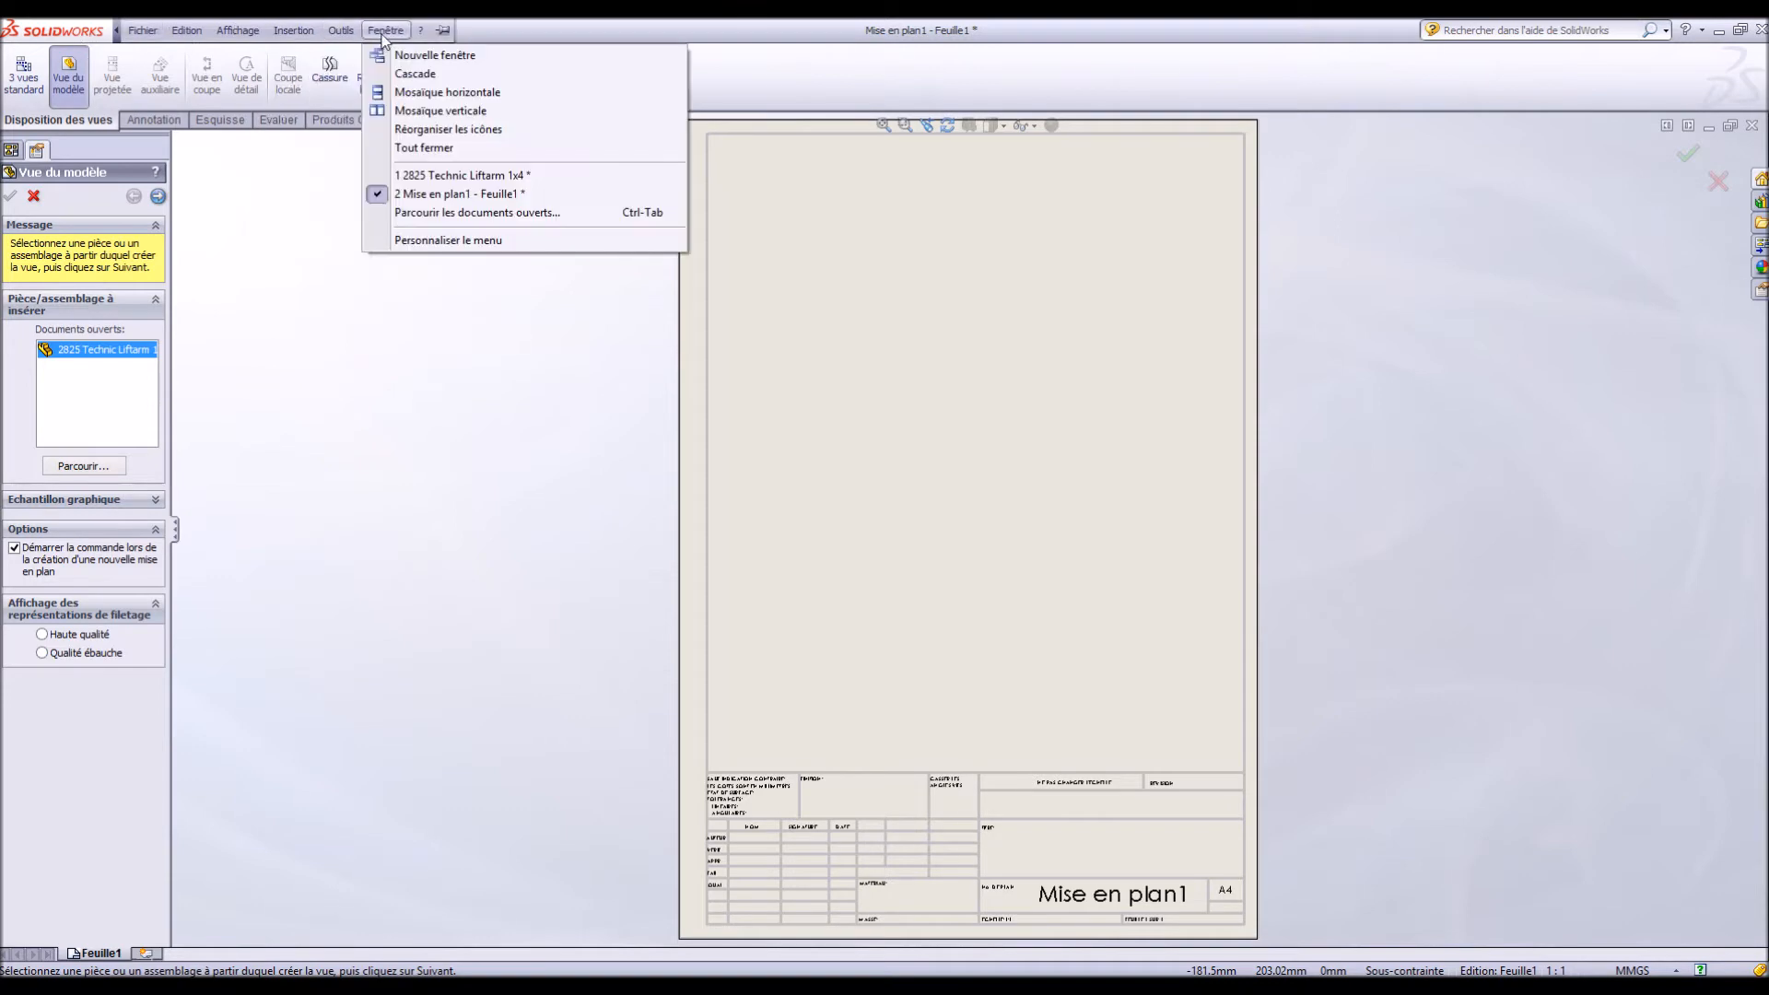
click(440, 111)
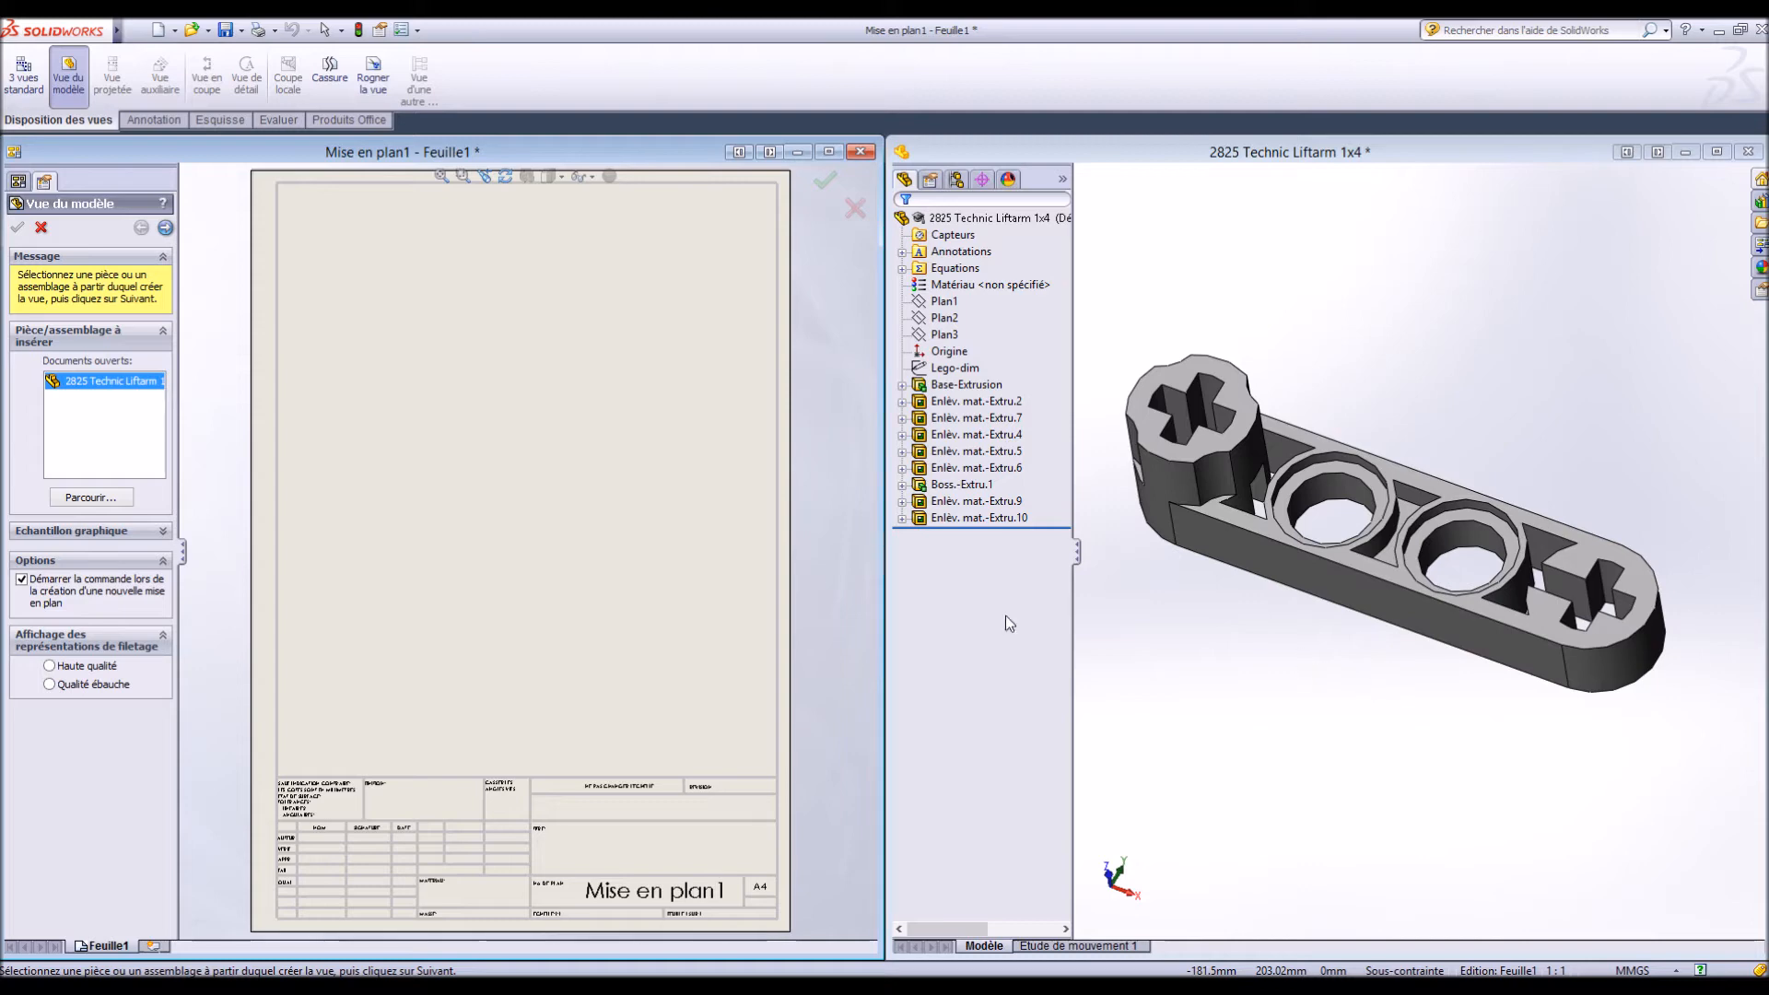
Insert a model view of 2825 Technic Liftarm 1x4 above the title block, using the current model view with the part rotated to show its hole face
double_click(100, 381)
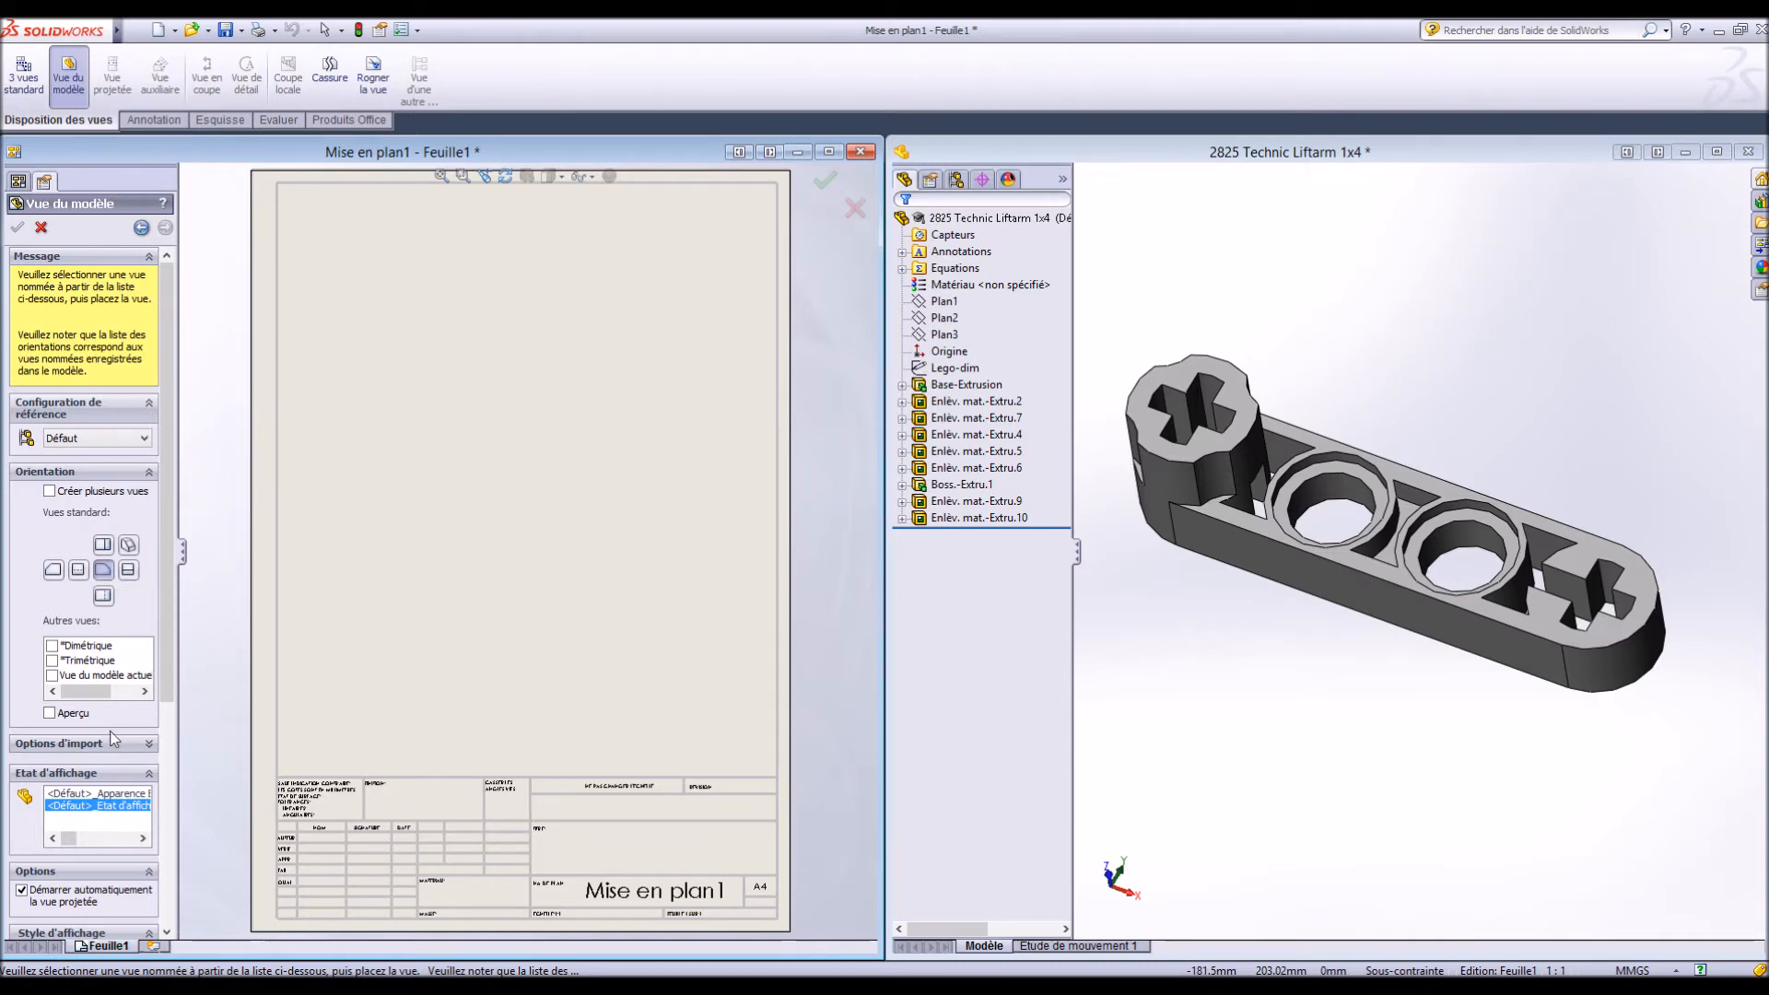
scroll(96, 618, down, 4)
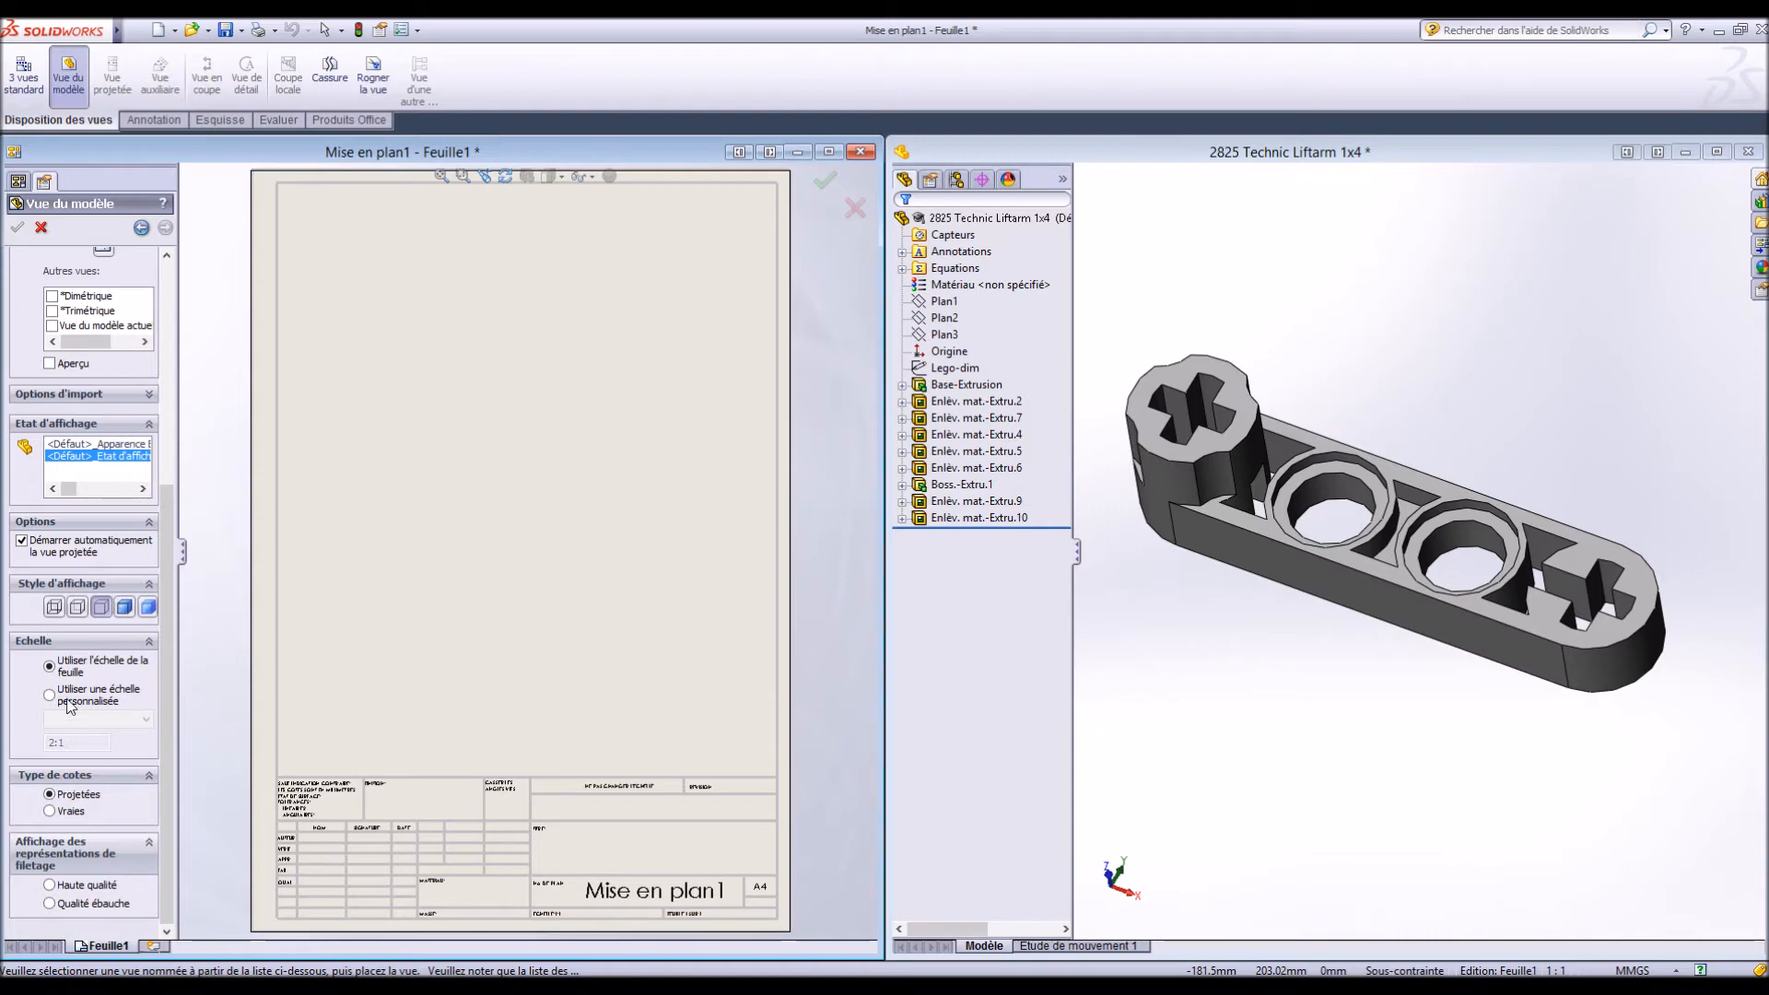
scroll(92, 723, up, 4)
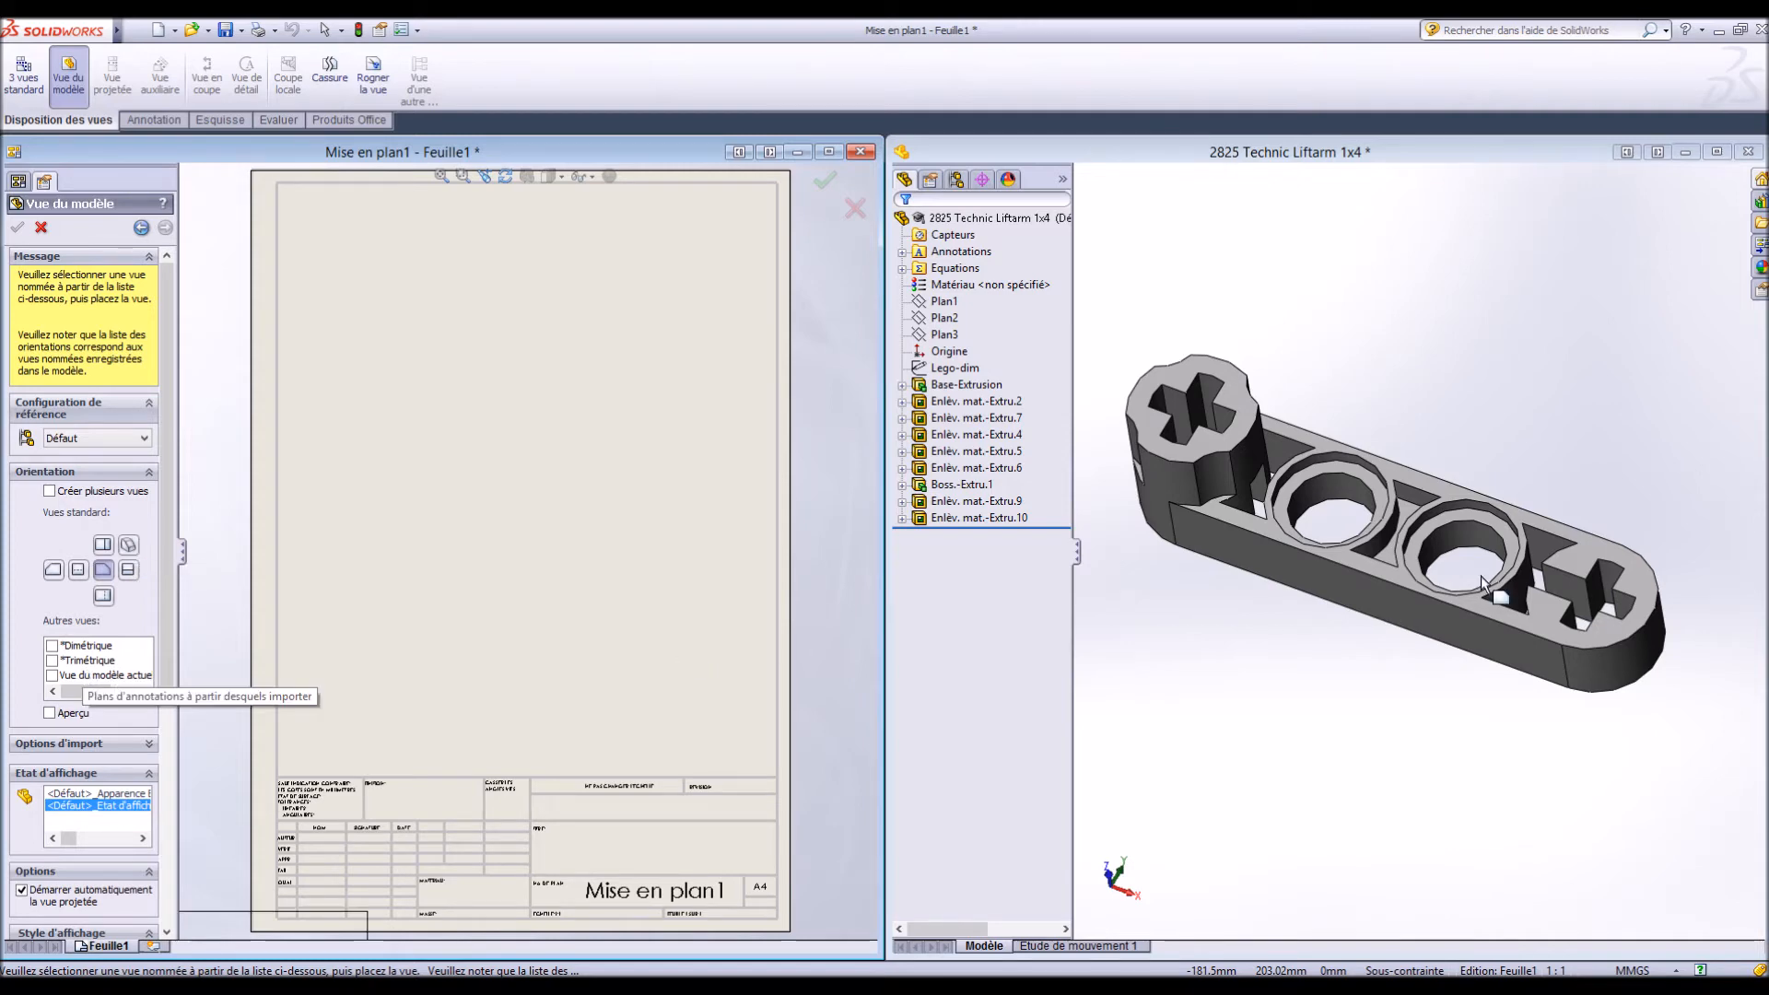
mouse_move(1427, 703)
middle_down()
mouse_move(1390, 728)
mouse_move(1388, 704)
mouse_move(1429, 699)
mouse_move(1343, 774)
mouse_move(1343, 810)
middle_up()
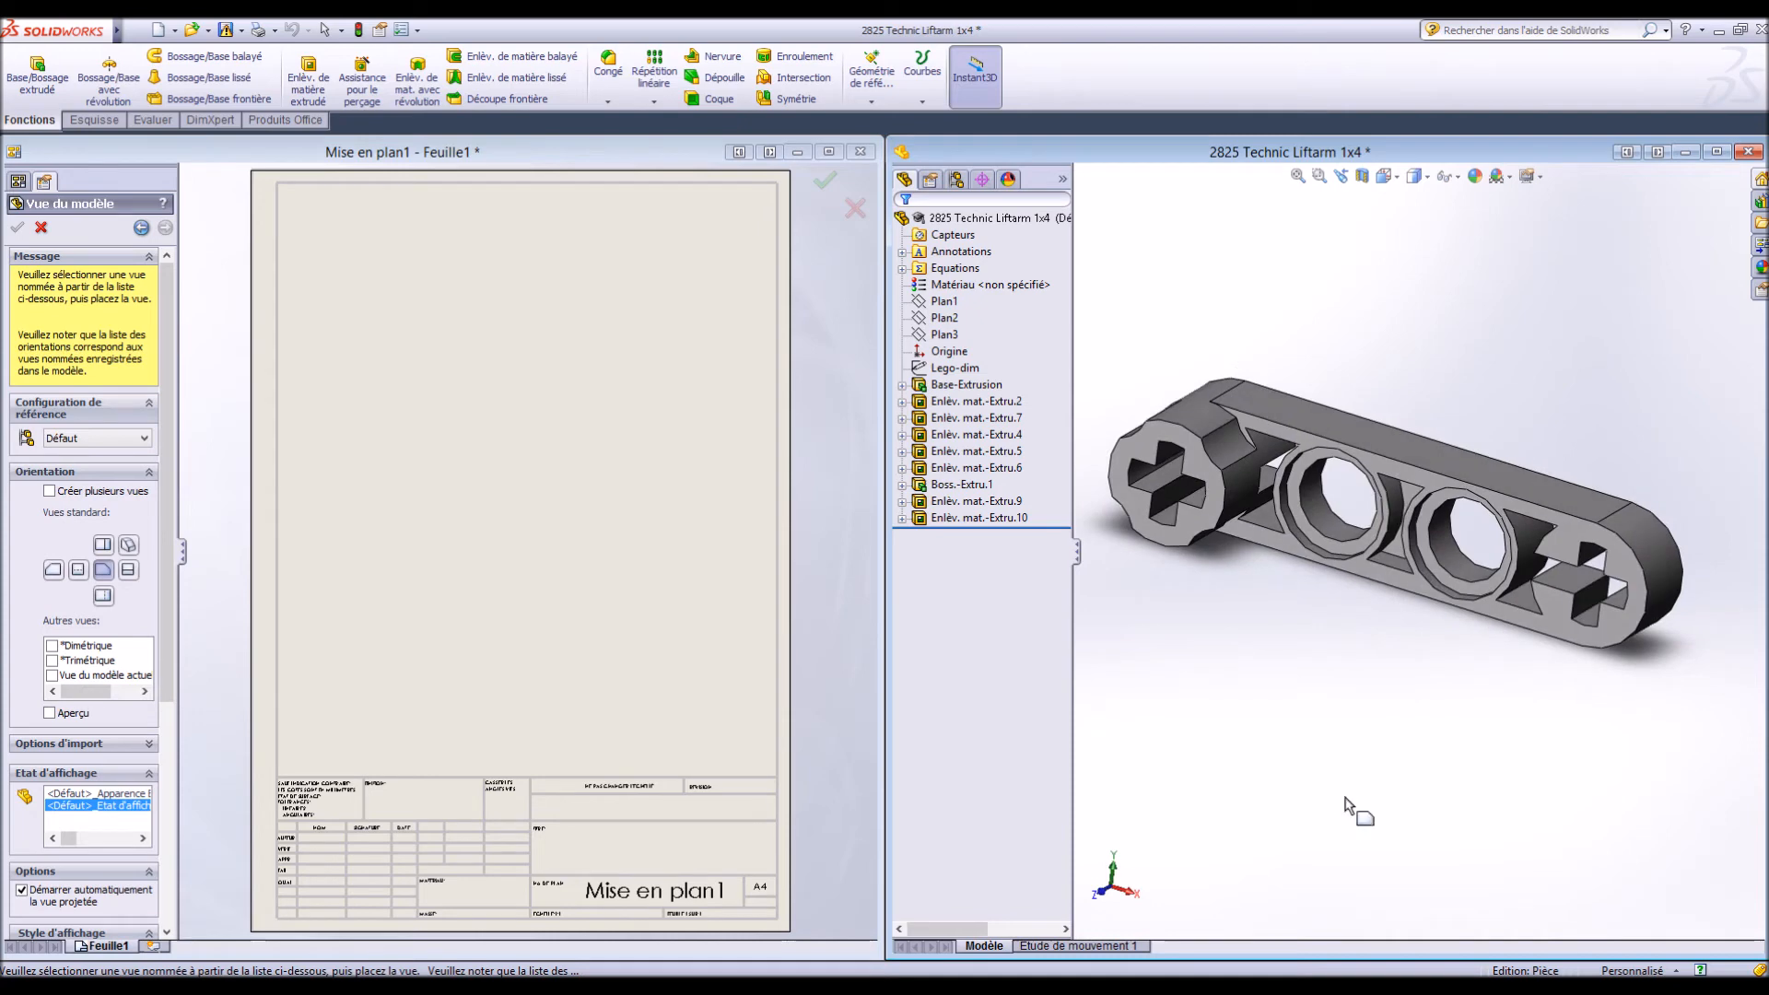
click(53, 676)
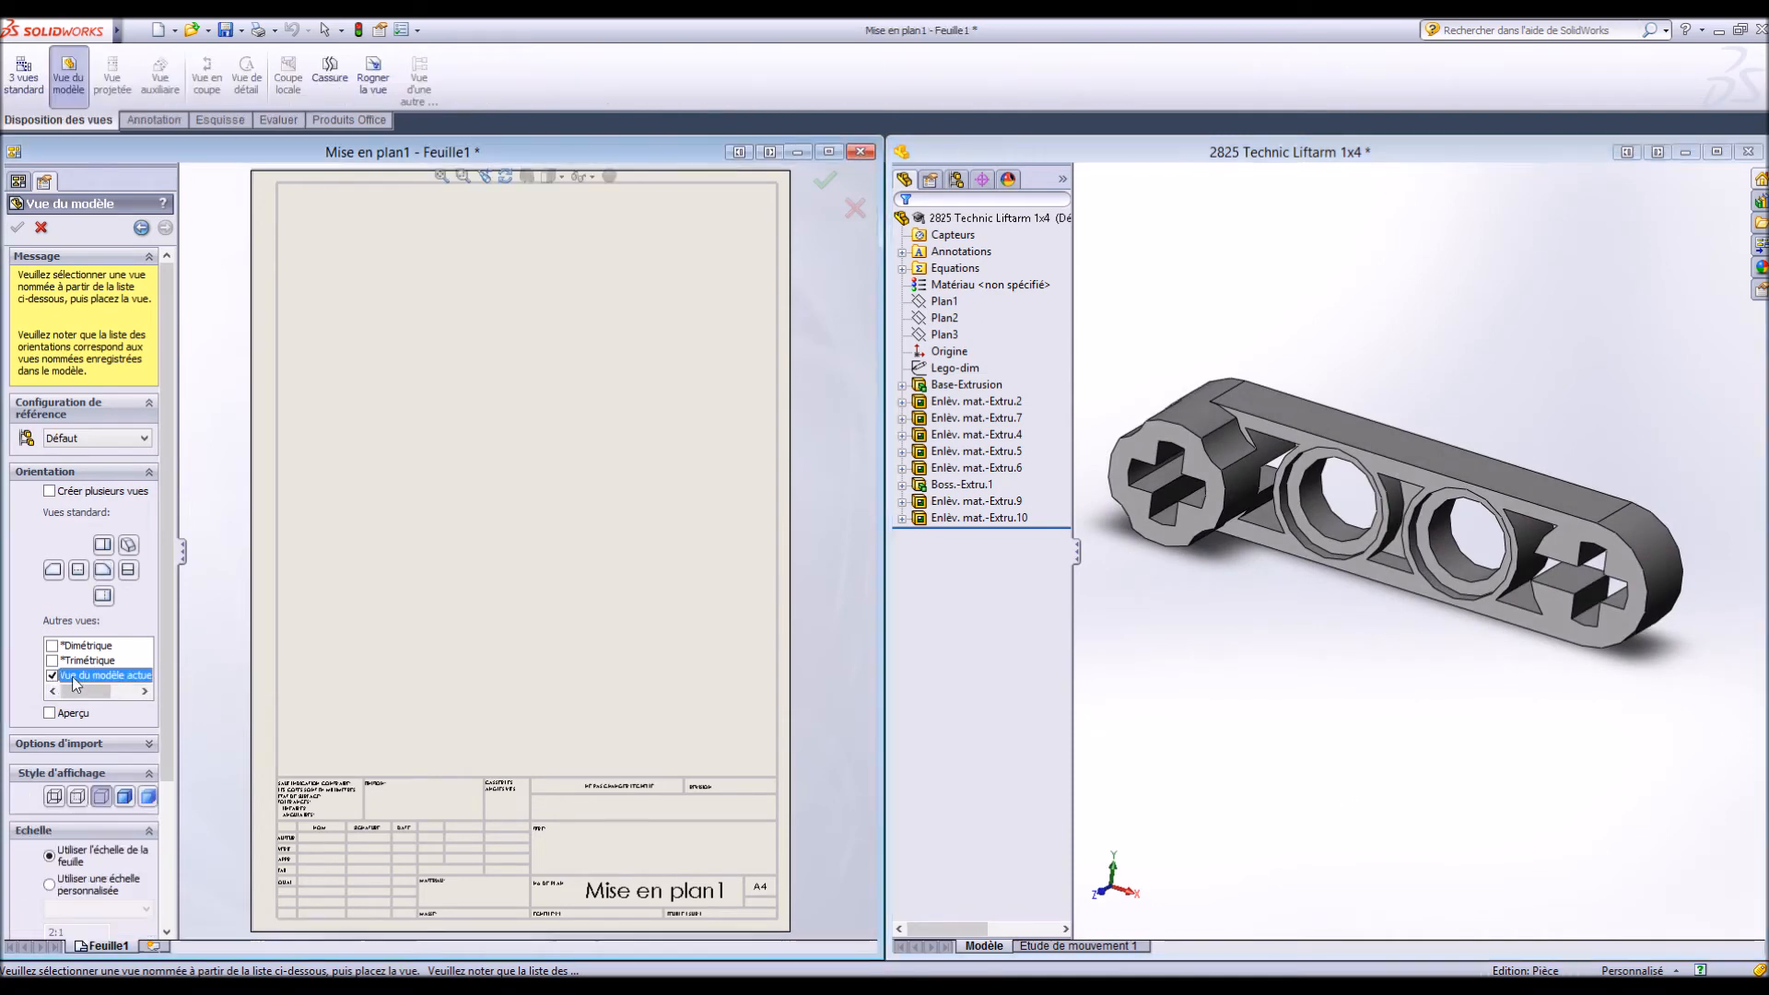
click(651, 667)
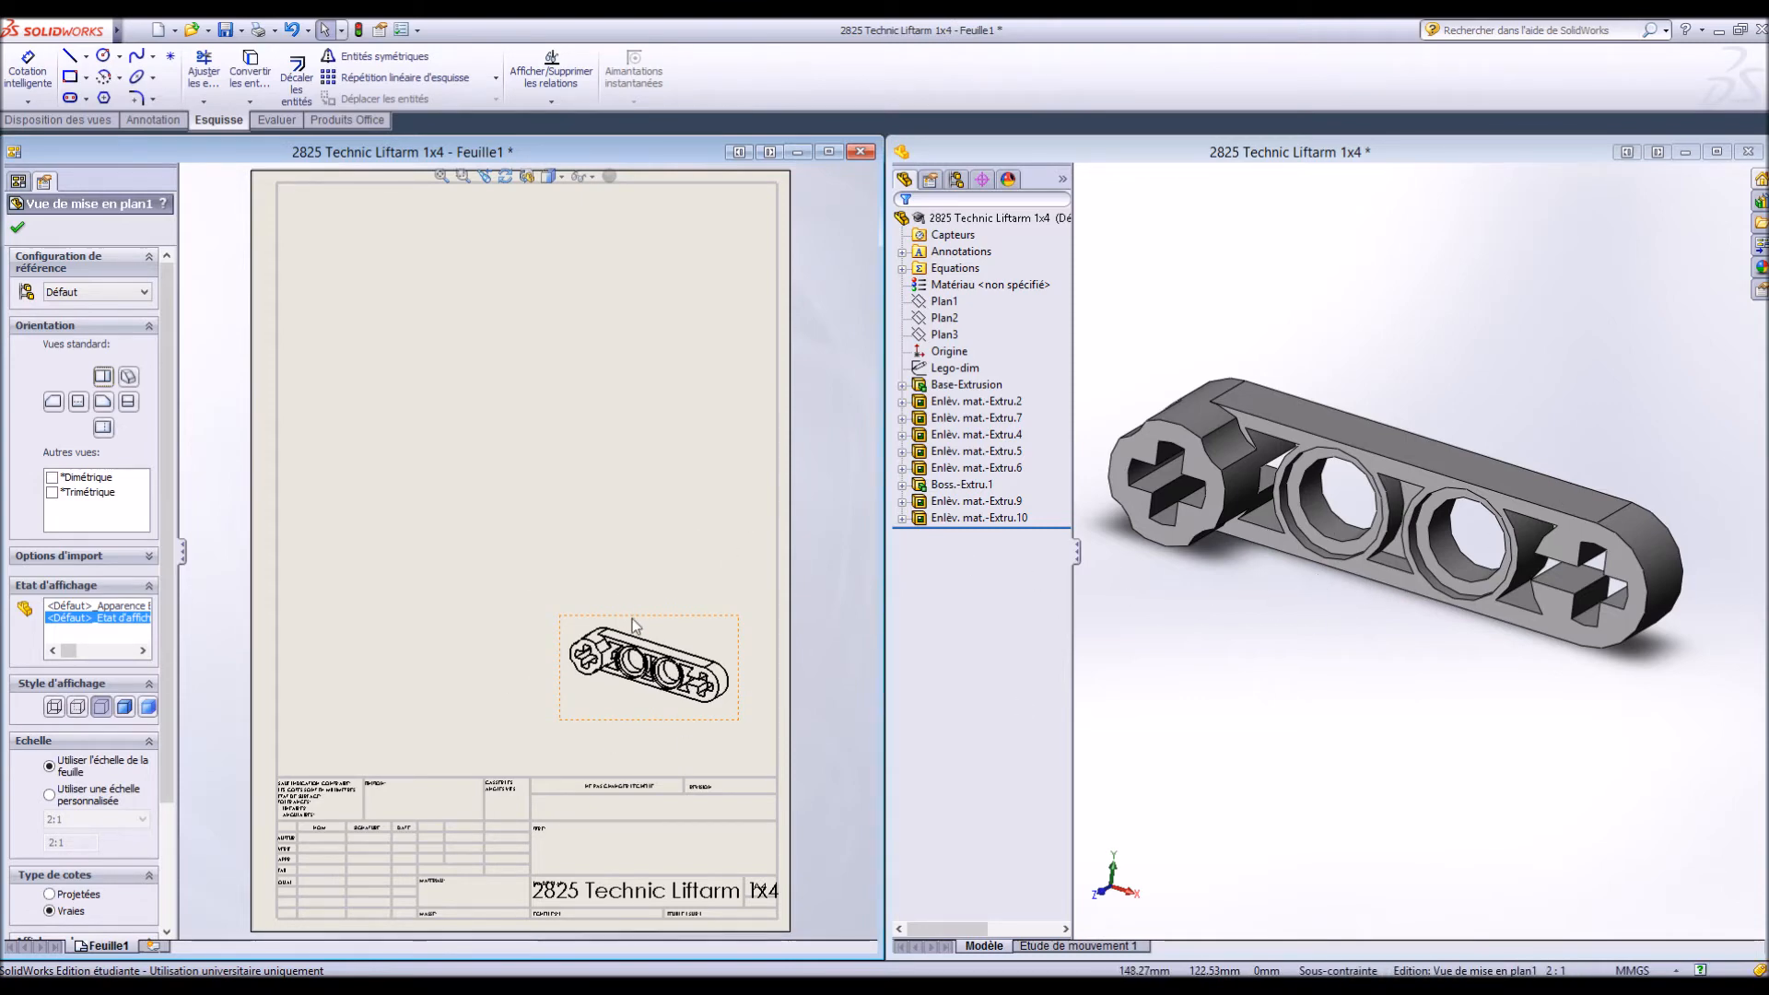
Maximize the drawing window and set the pictorial view's display style to shaded with edges
click(829, 152)
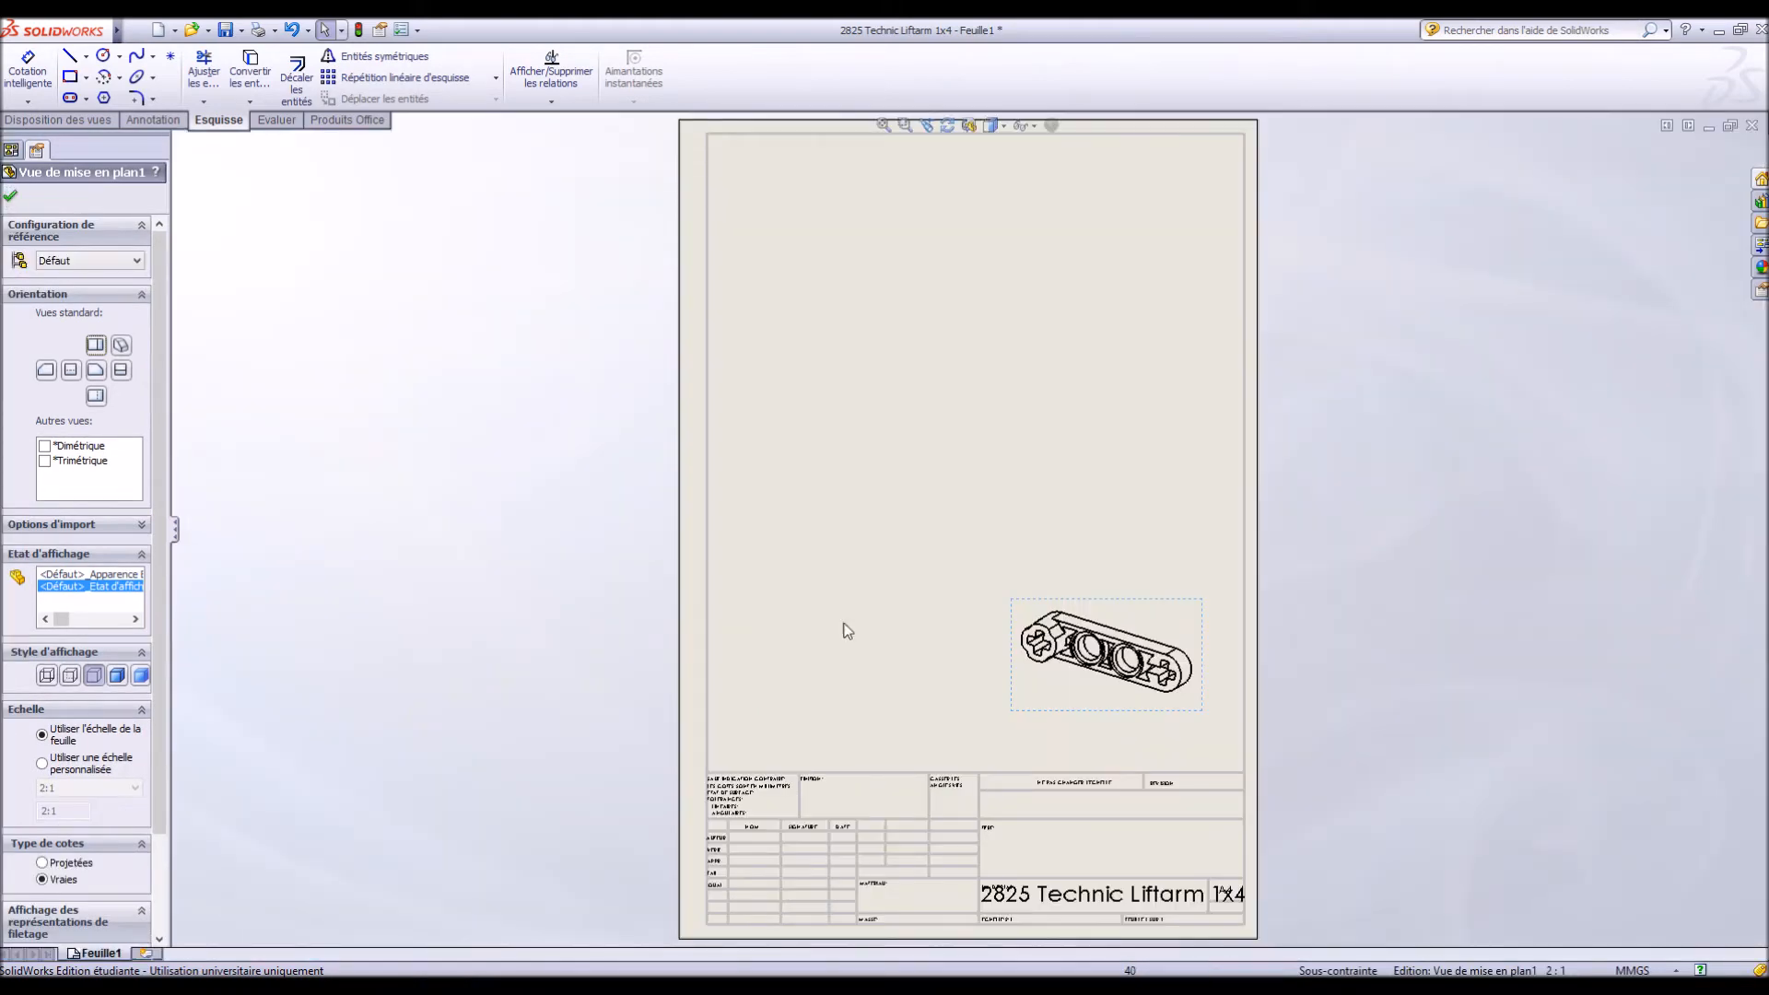
click(1115, 705)
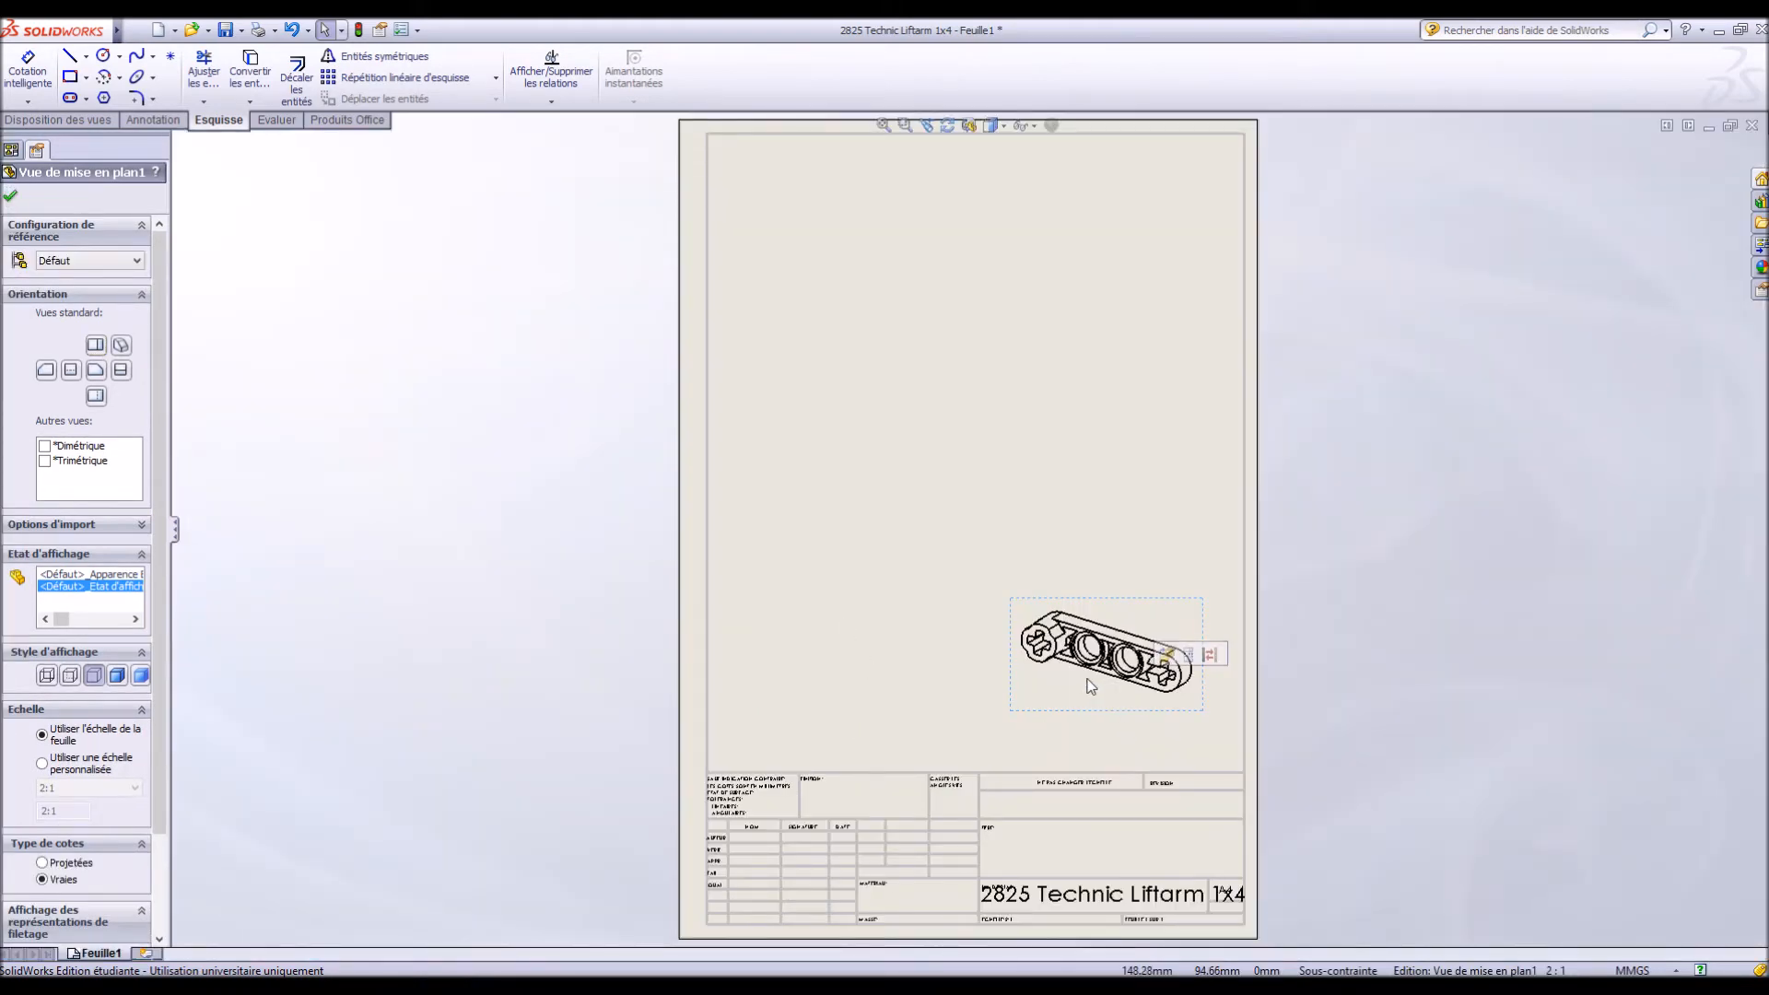
click(119, 678)
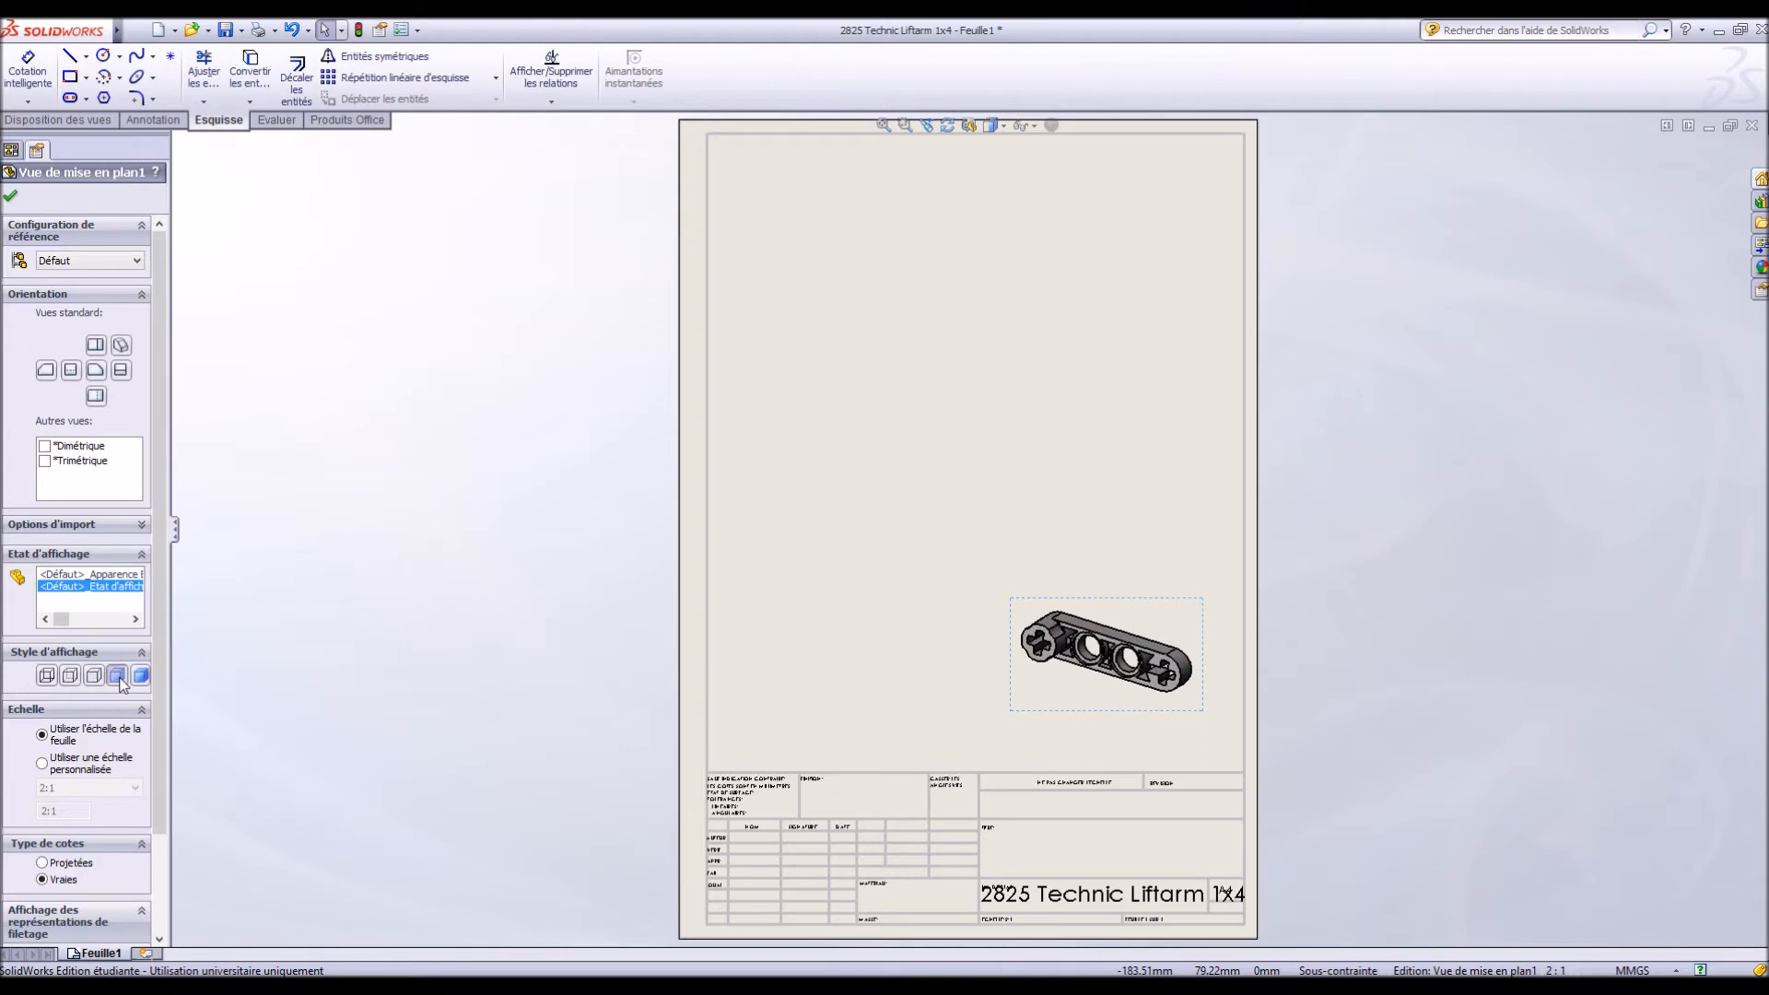
Give the pictorial view a custom 2:1 scale after trying 5:1, and nudge it closer to the title block
click(41, 763)
click(72, 789)
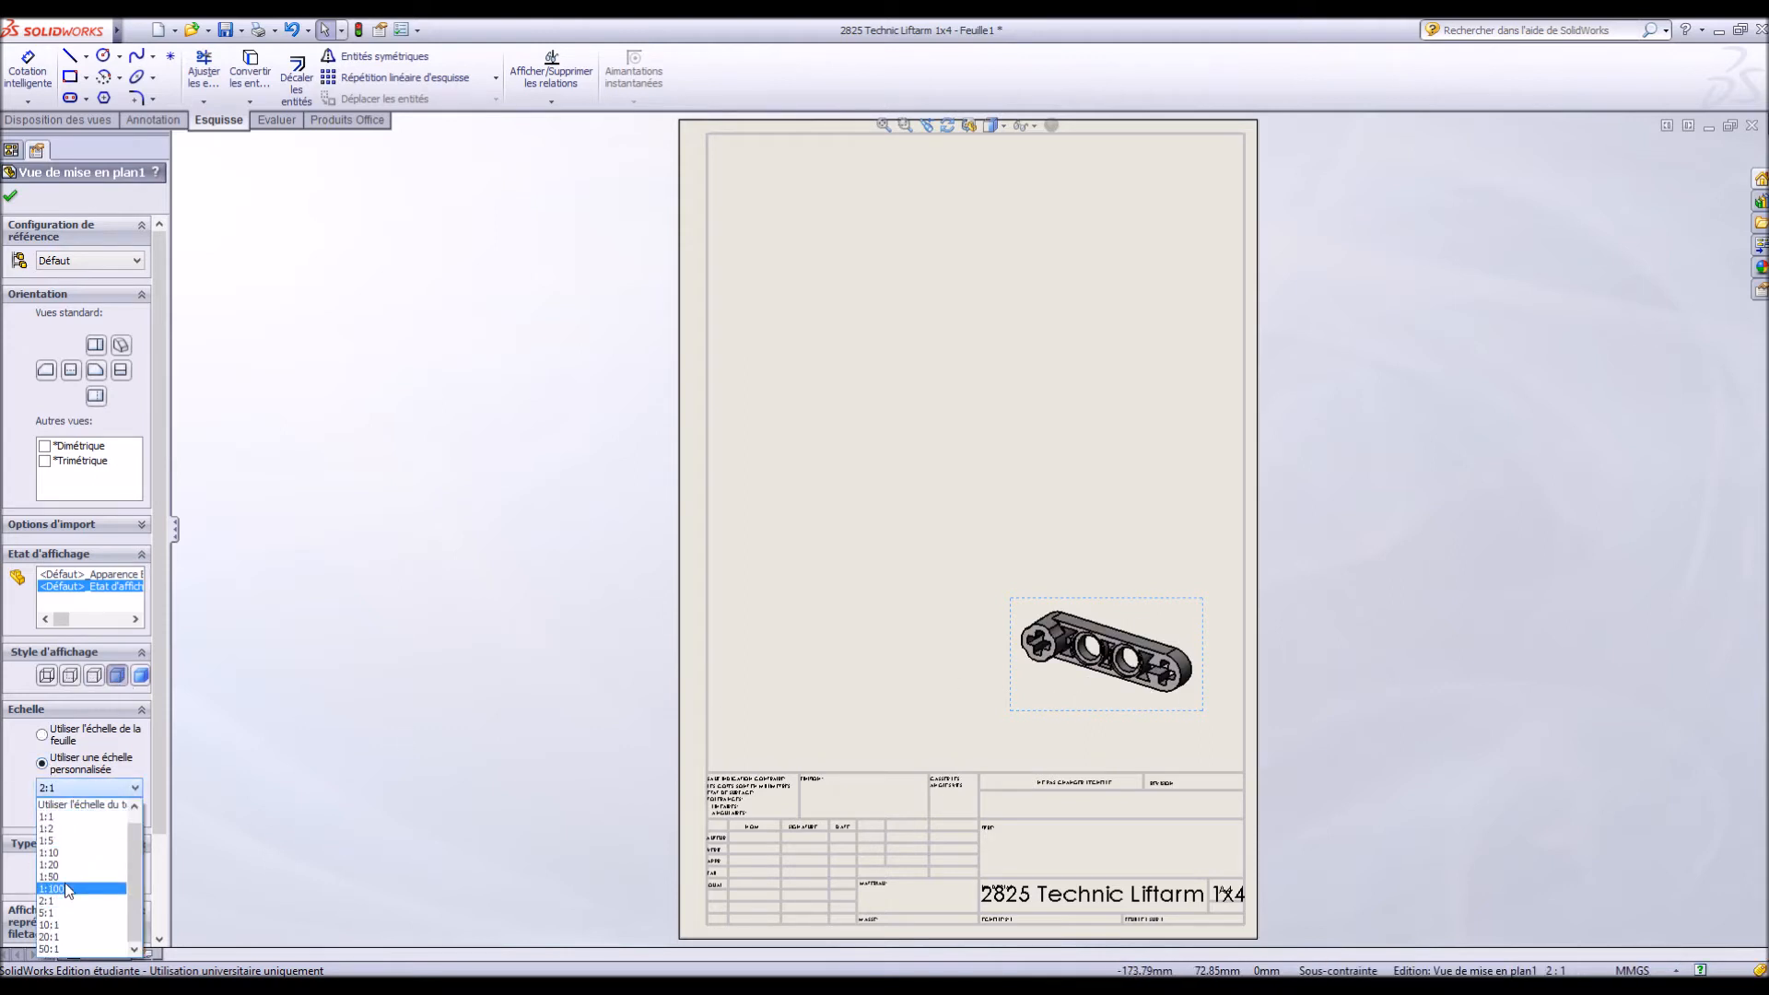
click(69, 913)
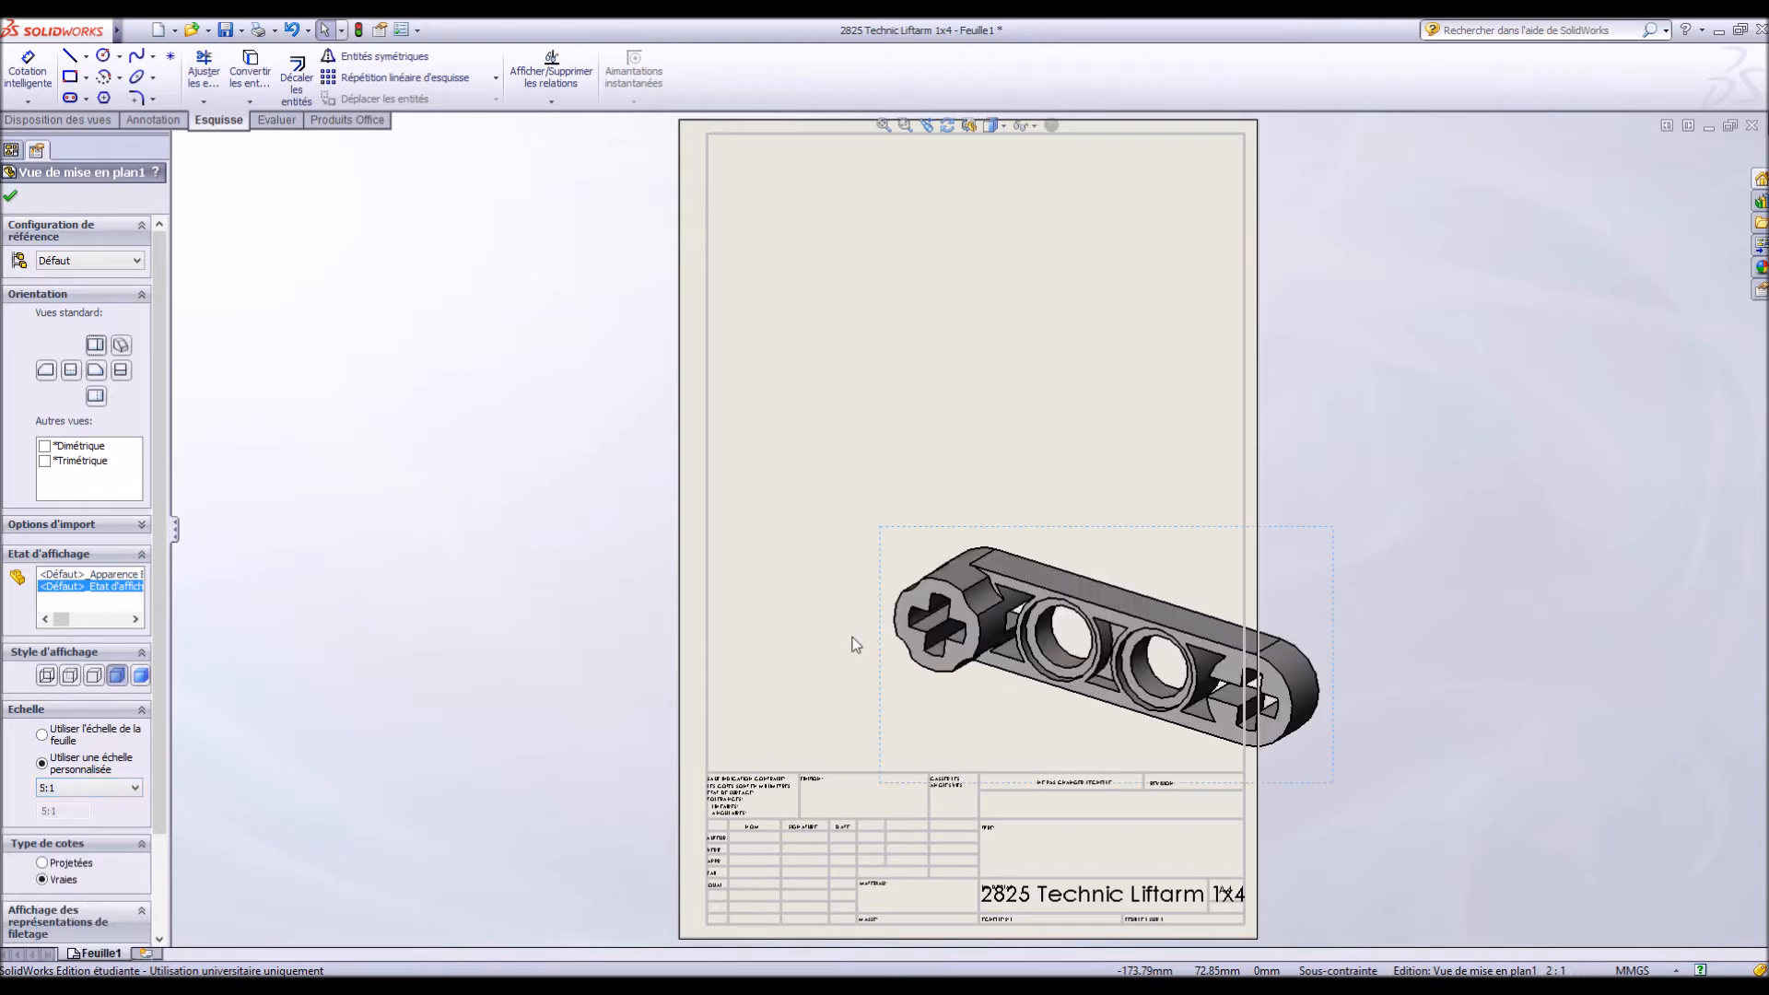
click(53, 788)
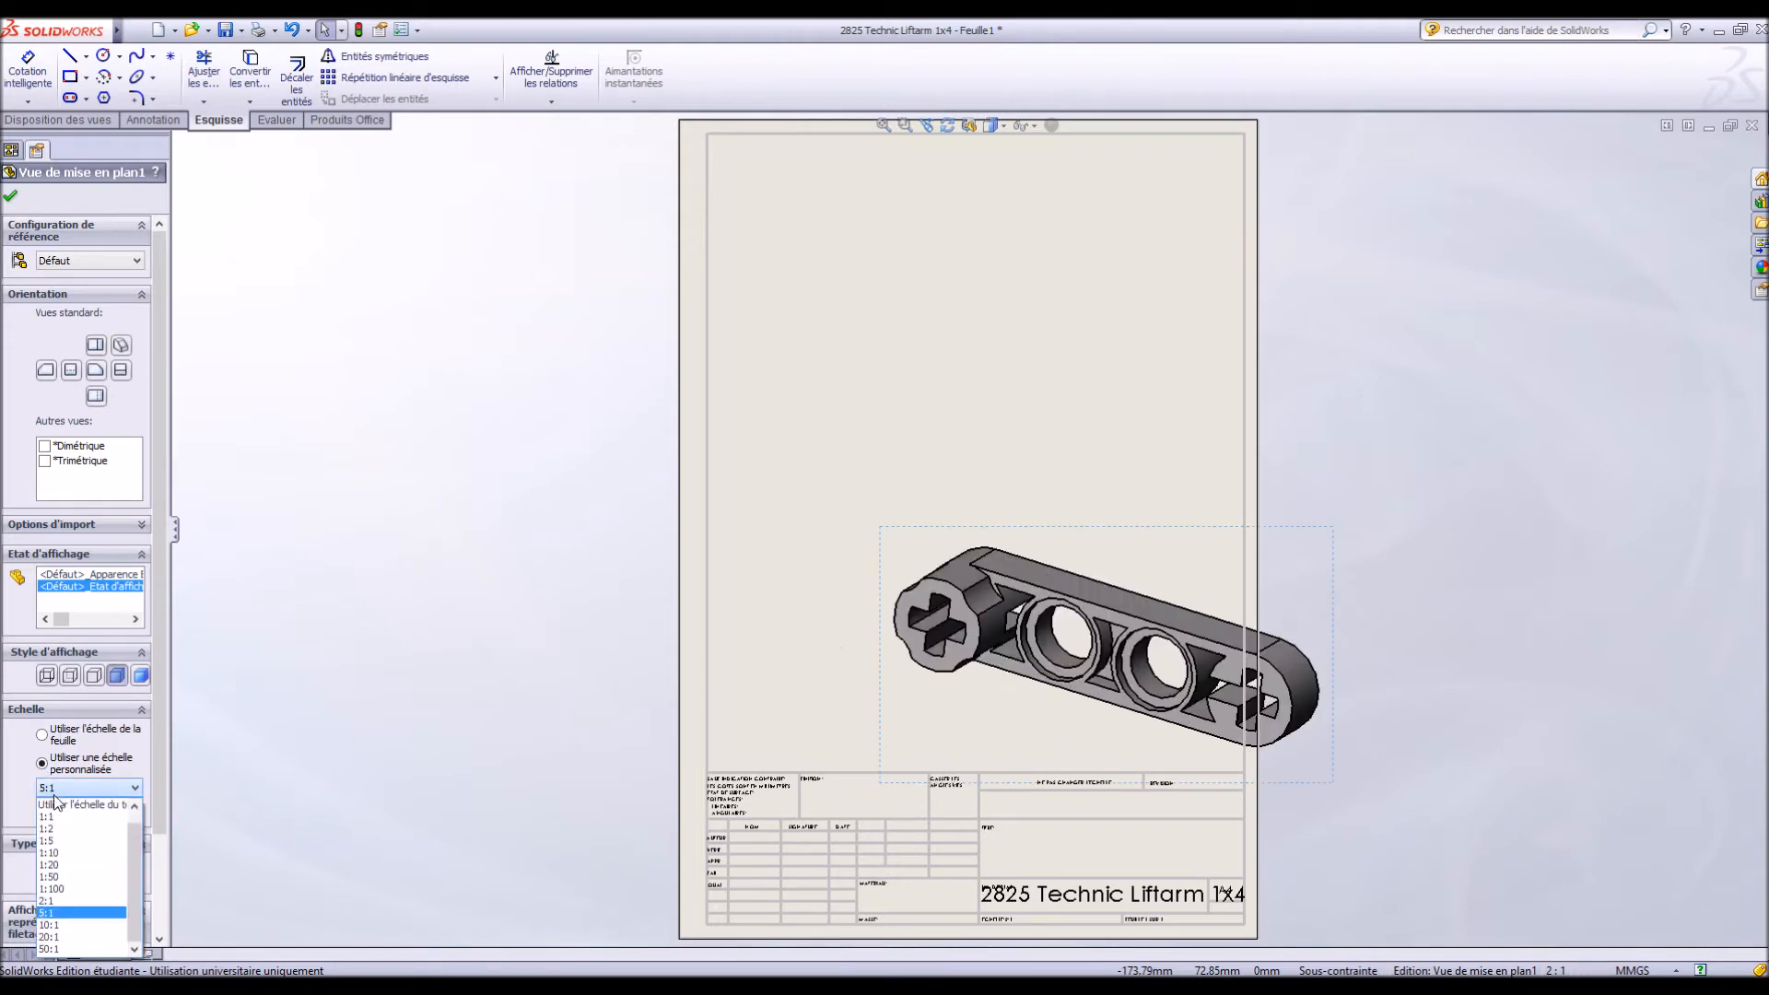
click(76, 903)
click(965, 591)
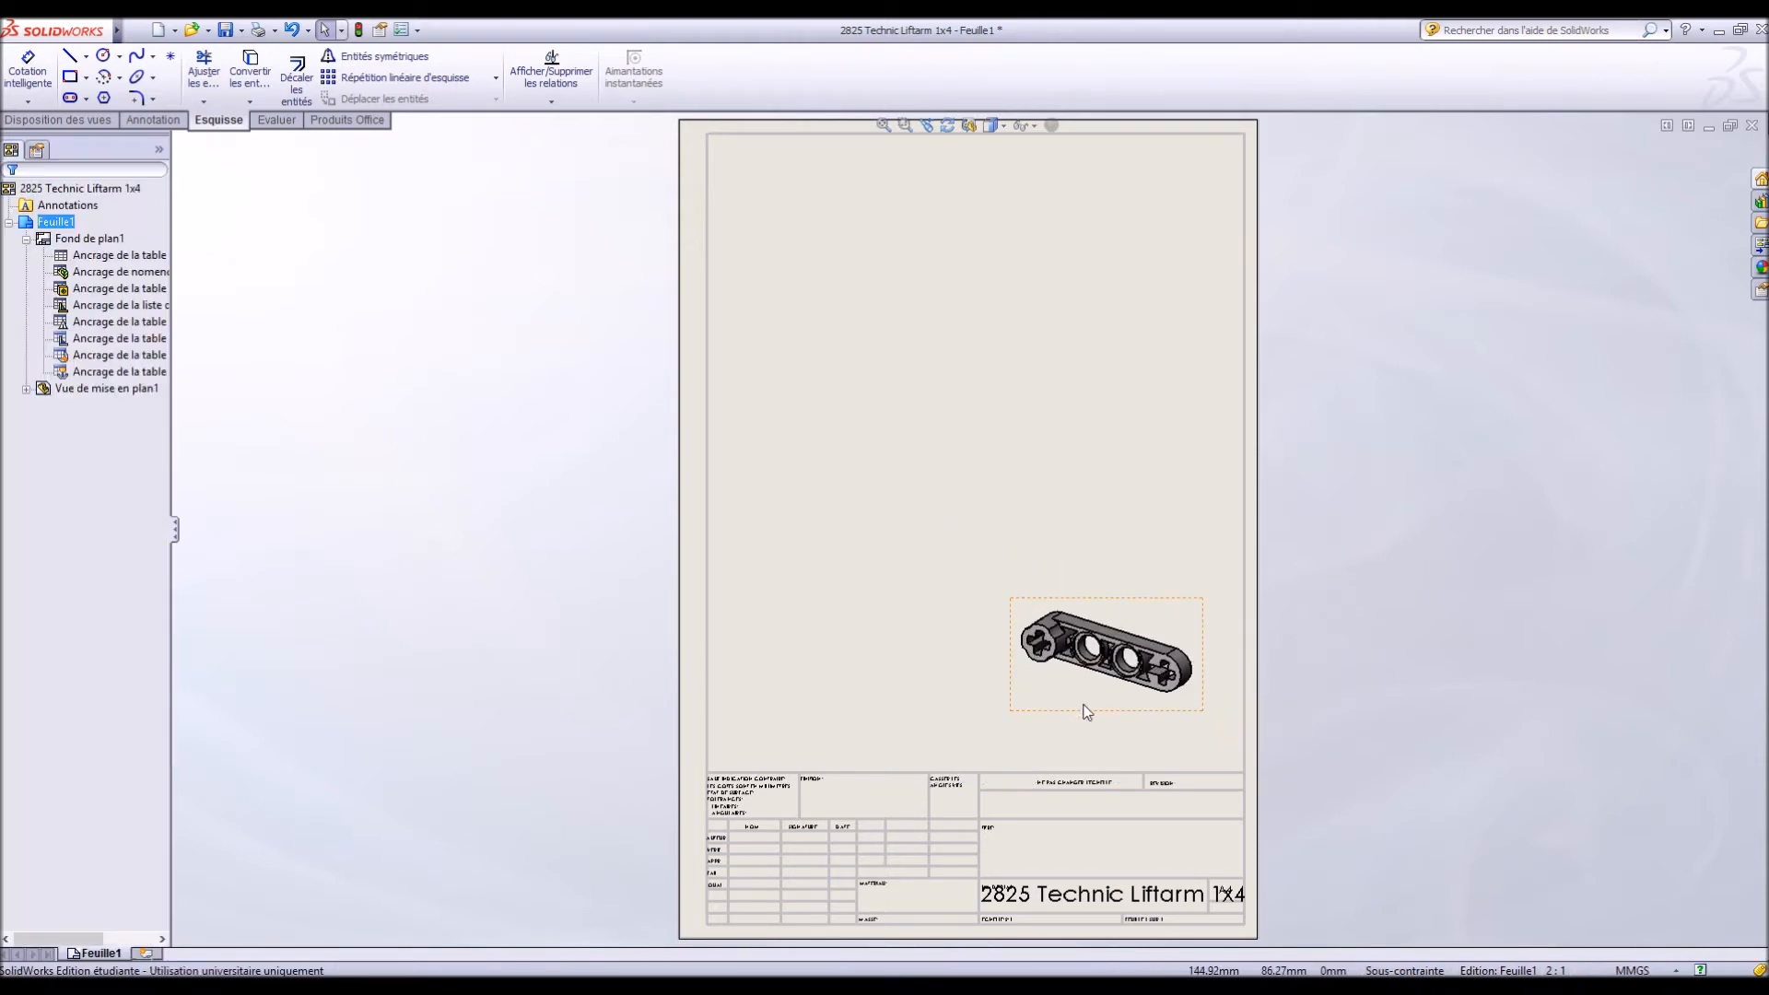
drag(1092, 719, 1110, 737)
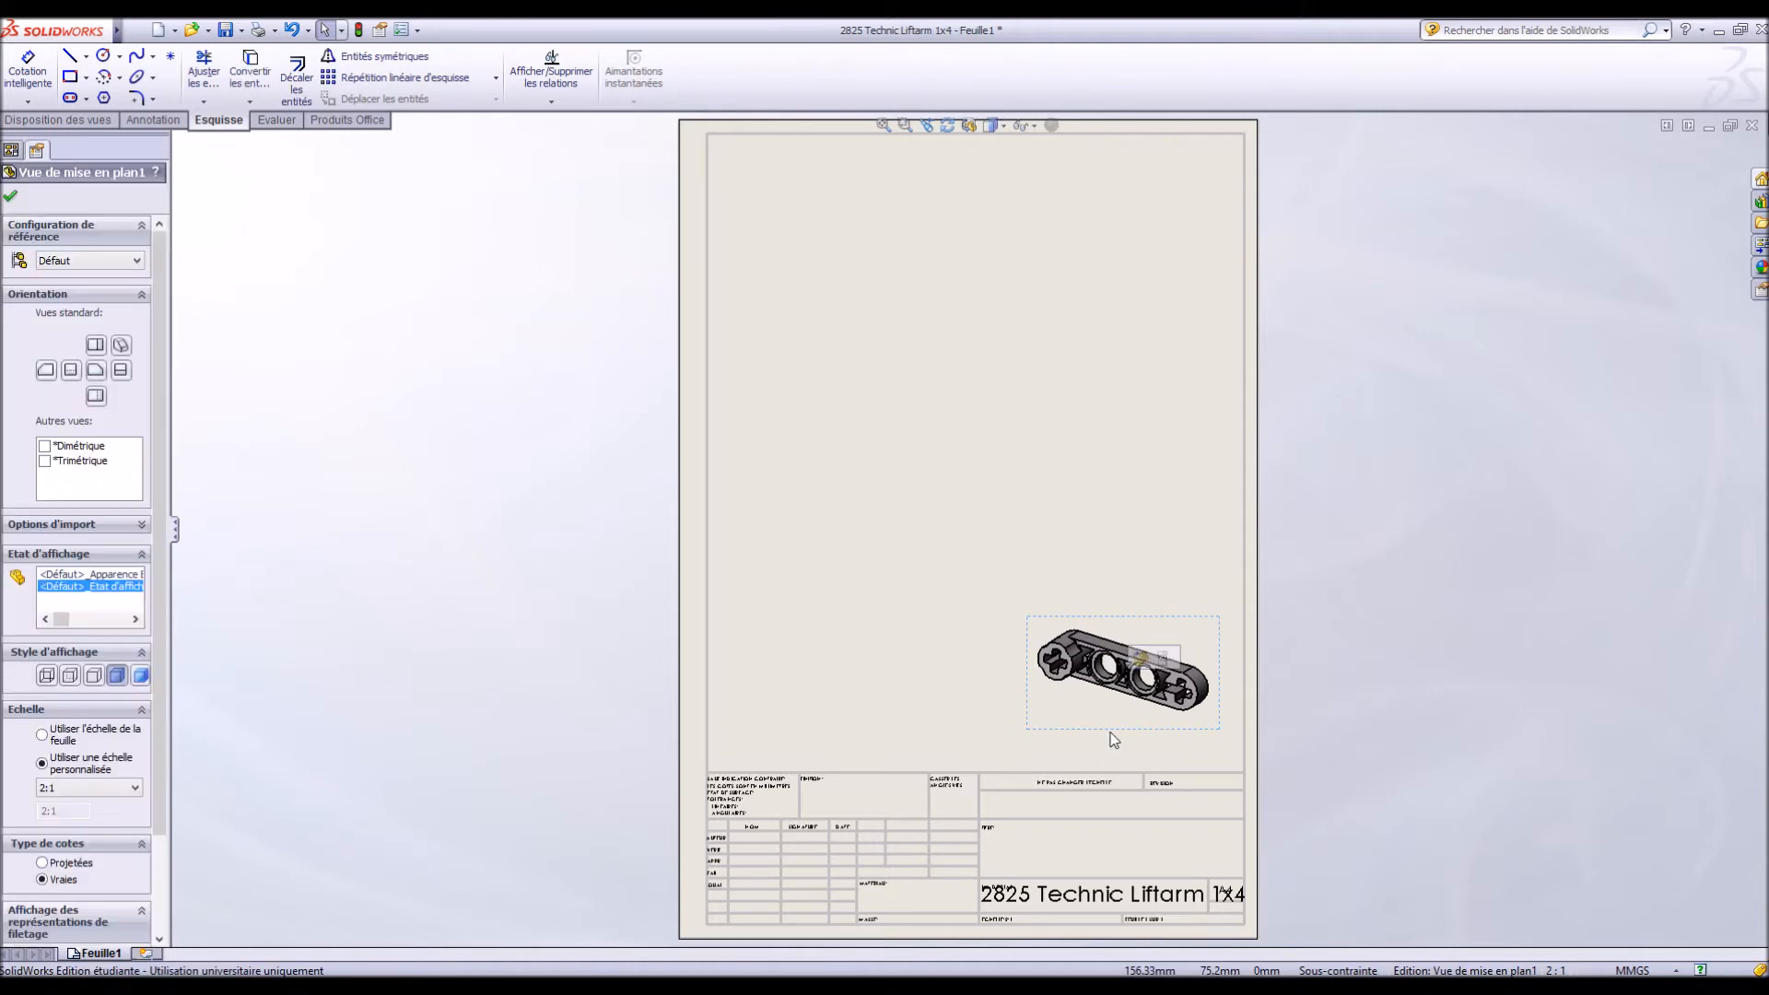
click(862, 691)
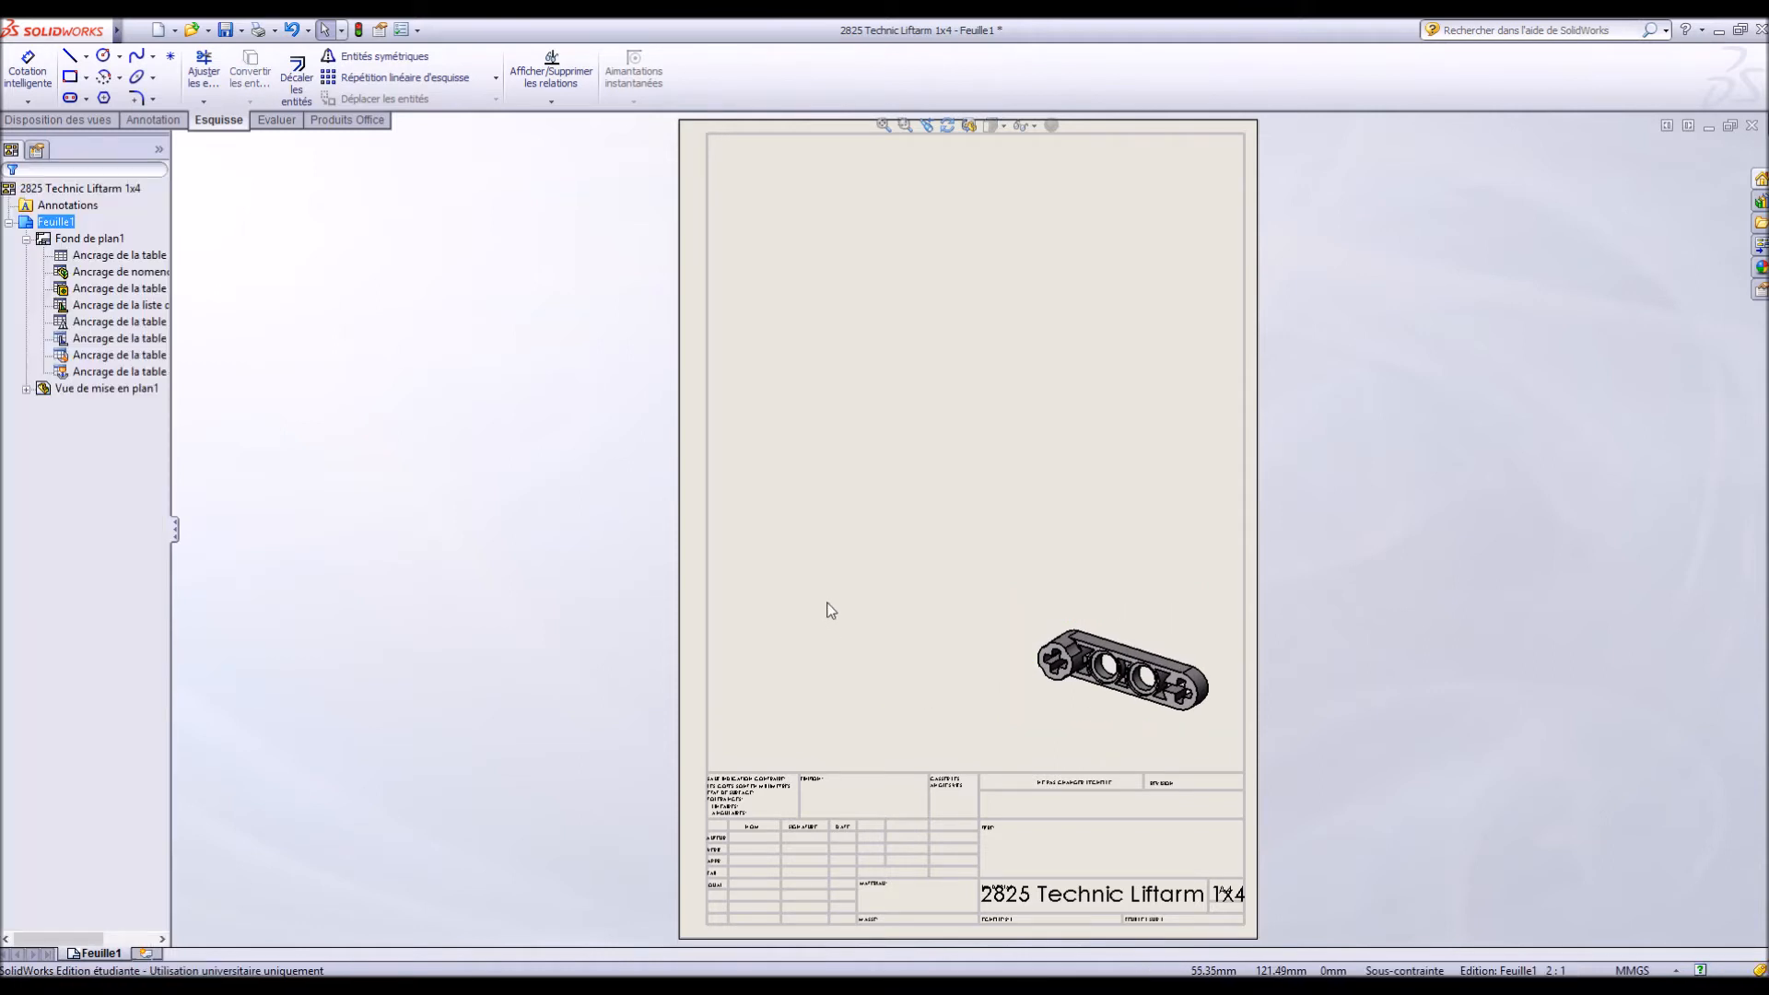
Insert the three standard views of 2825 Technic Liftarm 1x4 and move the shaded pictorial view to the sheet's upper right corner
click(81, 120)
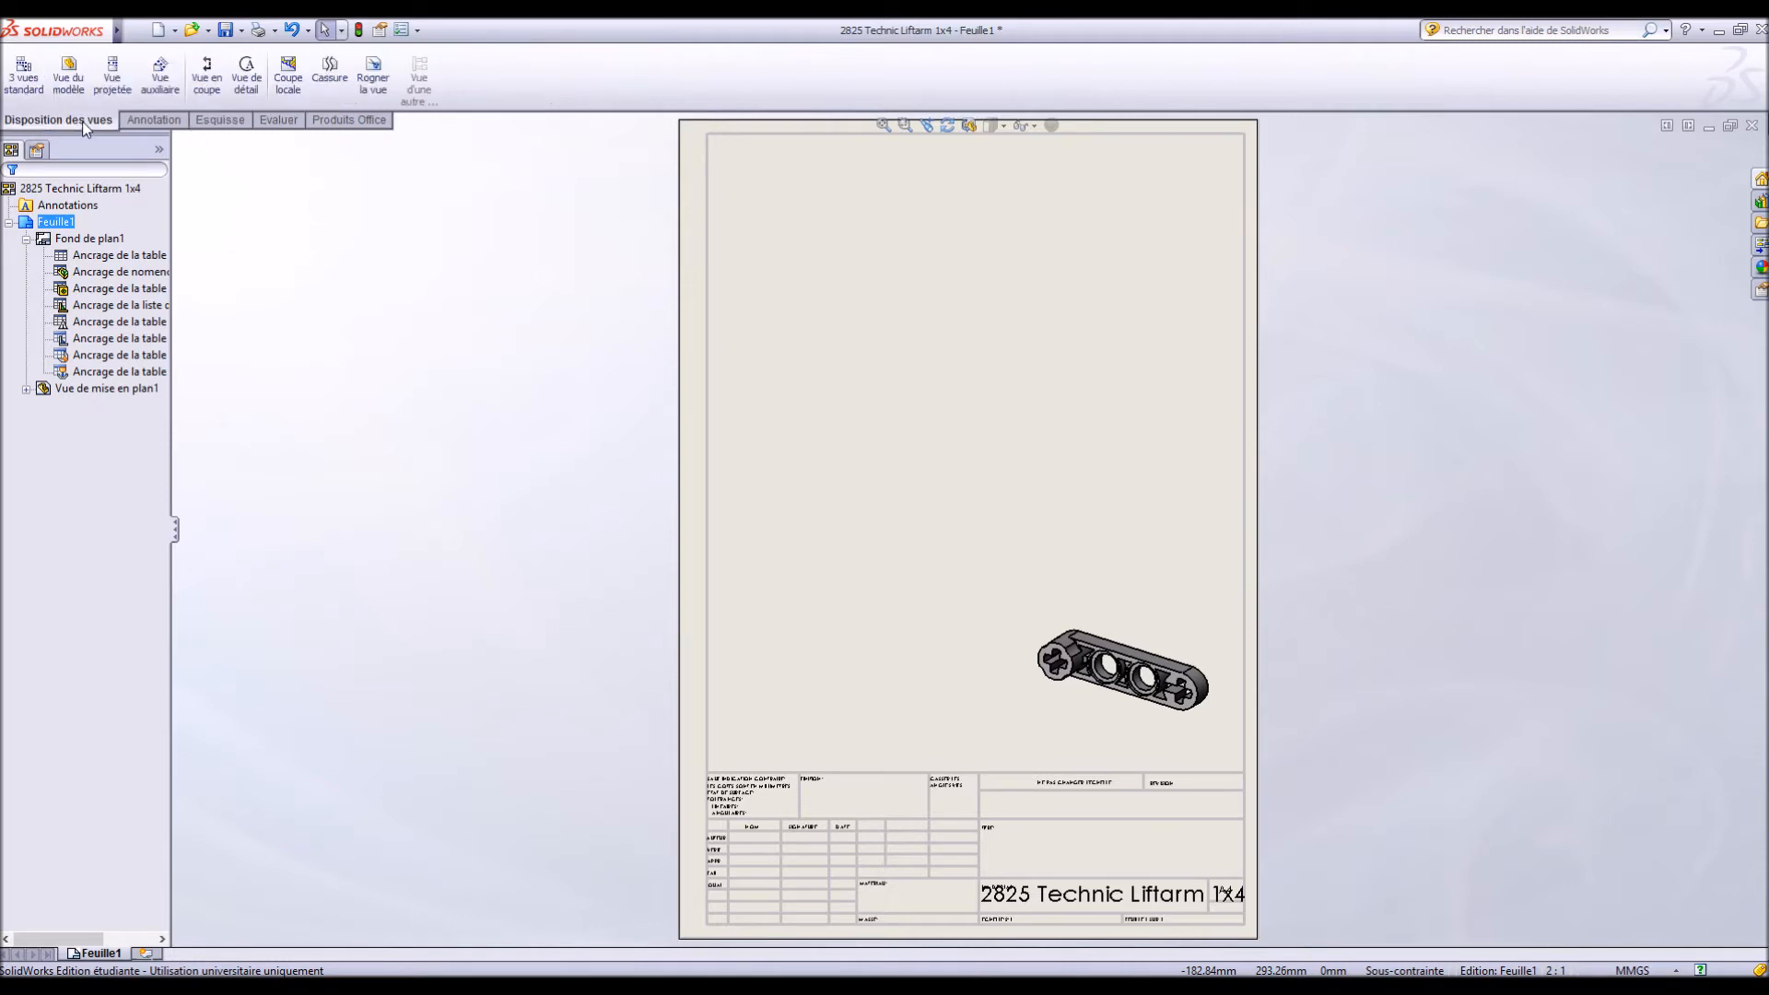
click(26, 77)
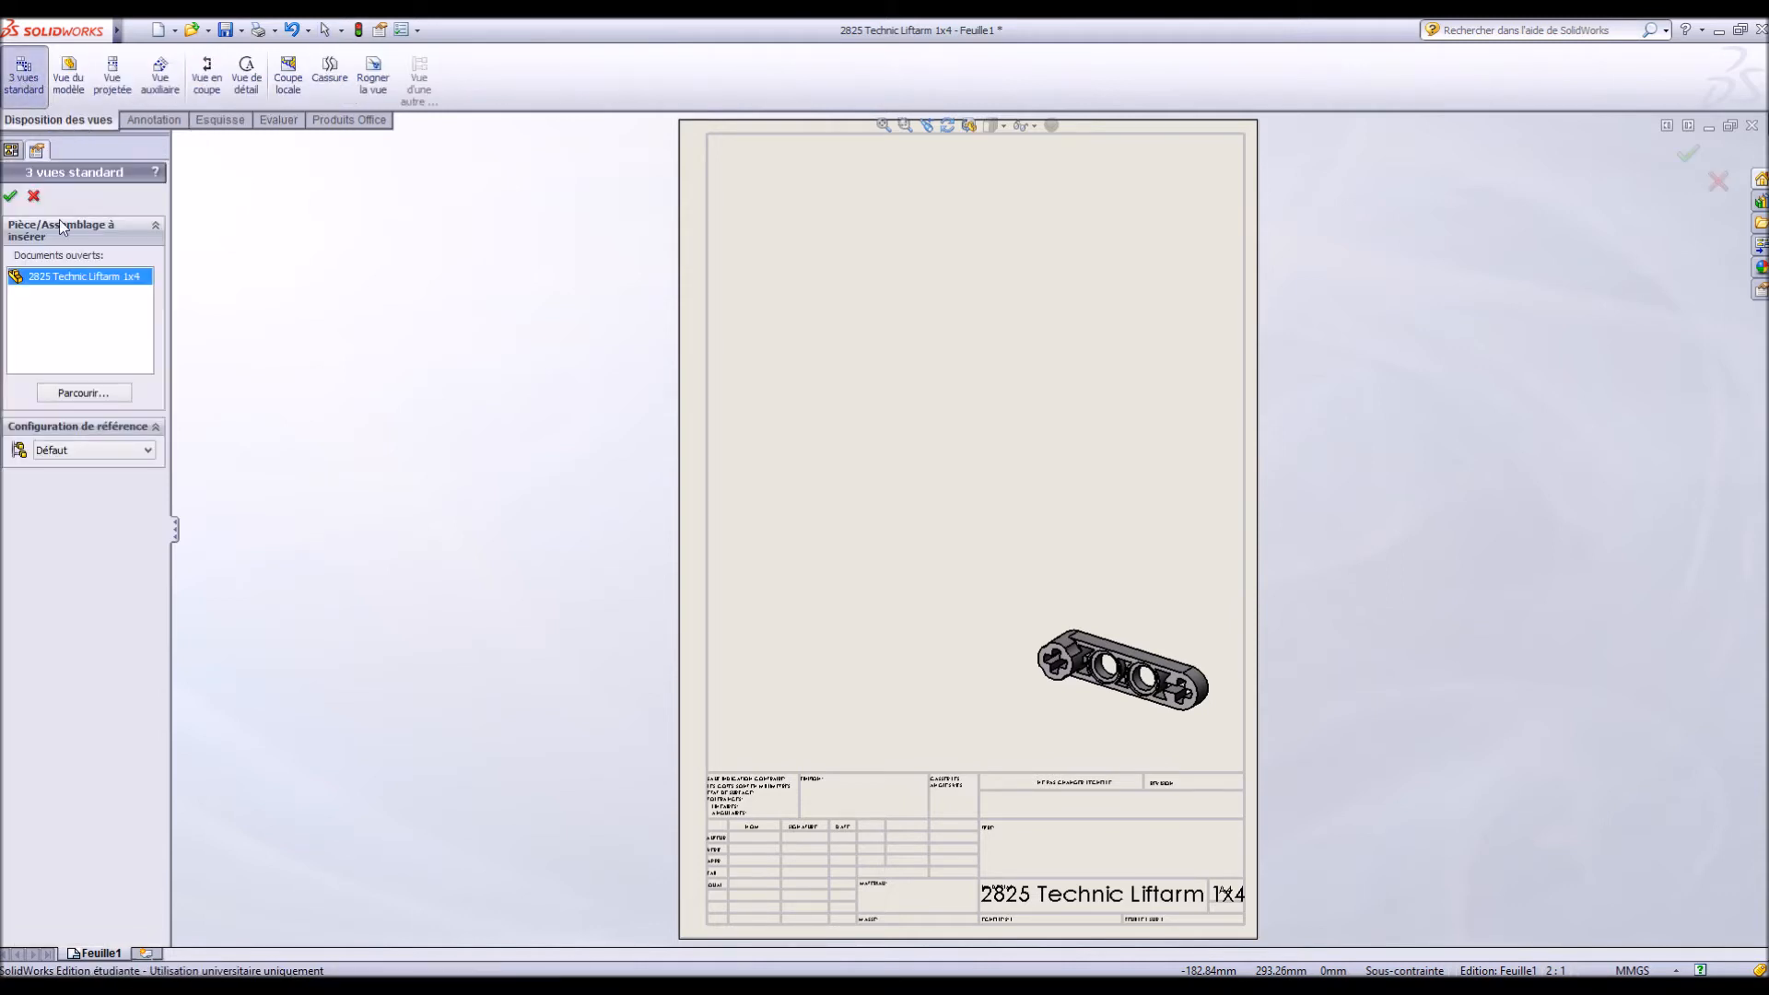
double_click(63, 278)
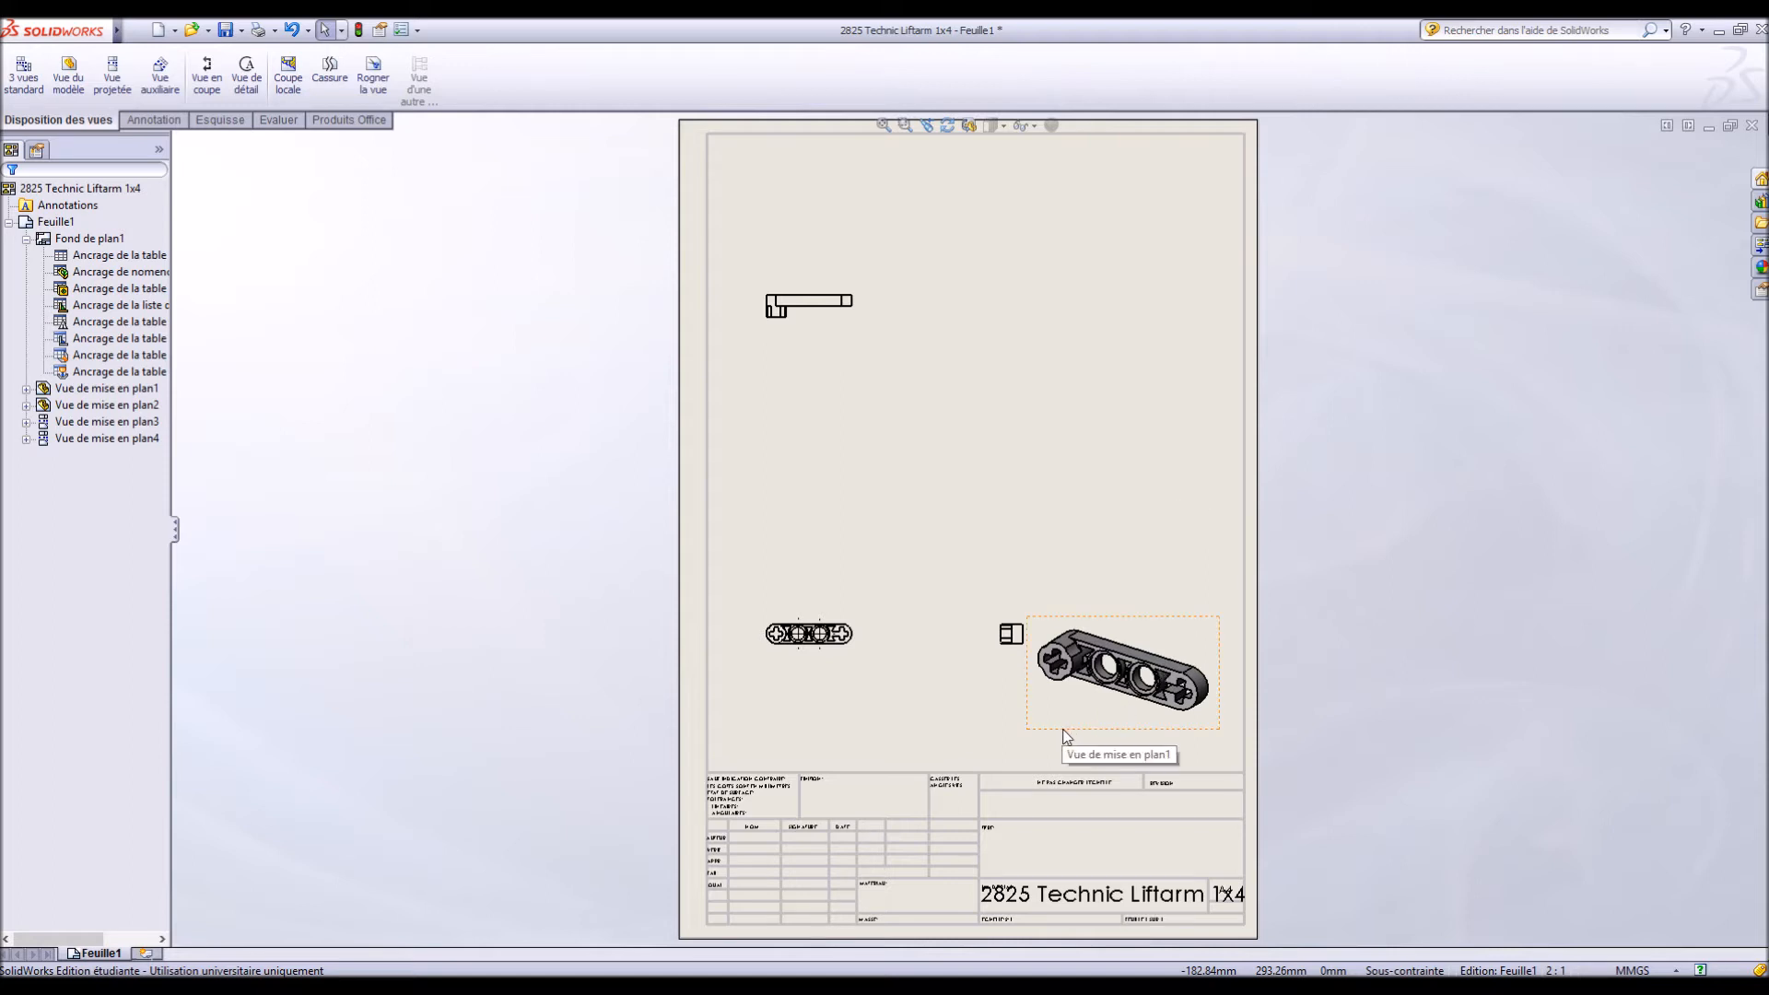
drag(1077, 735, 1074, 288)
Give the main view with the round holes a user-defined scale of 4:1, after trying 2:1 and 5:1
click(857, 652)
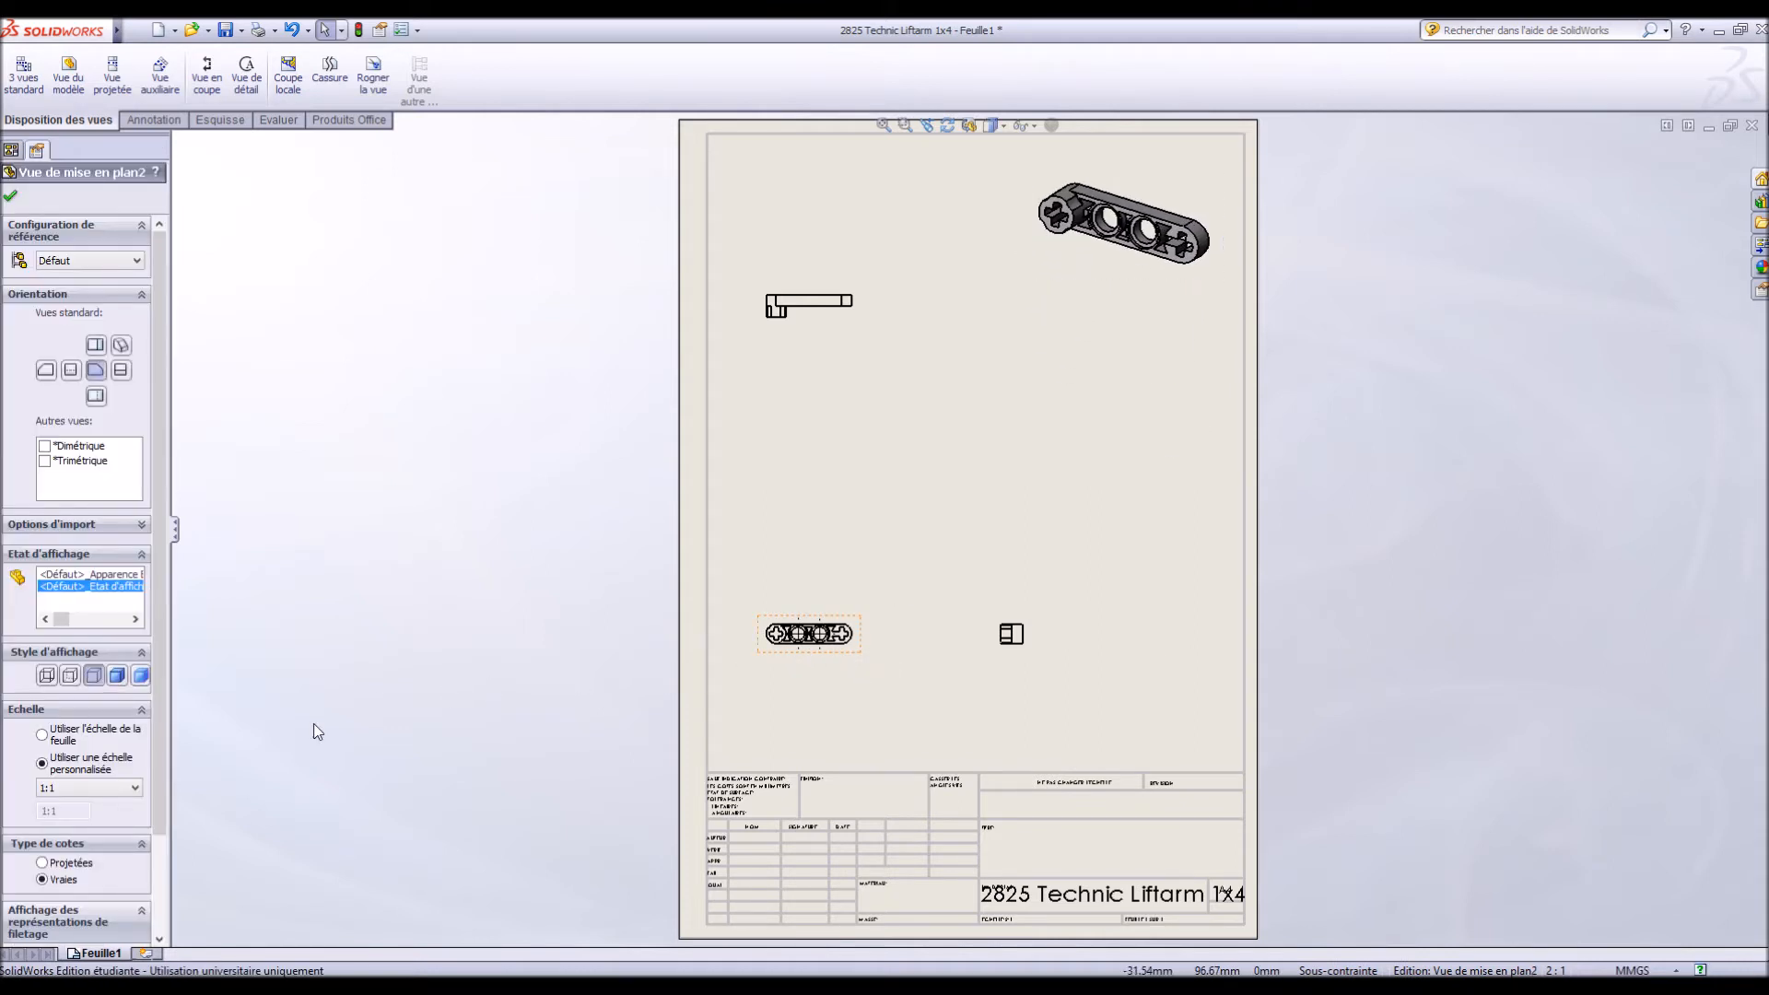
click(108, 790)
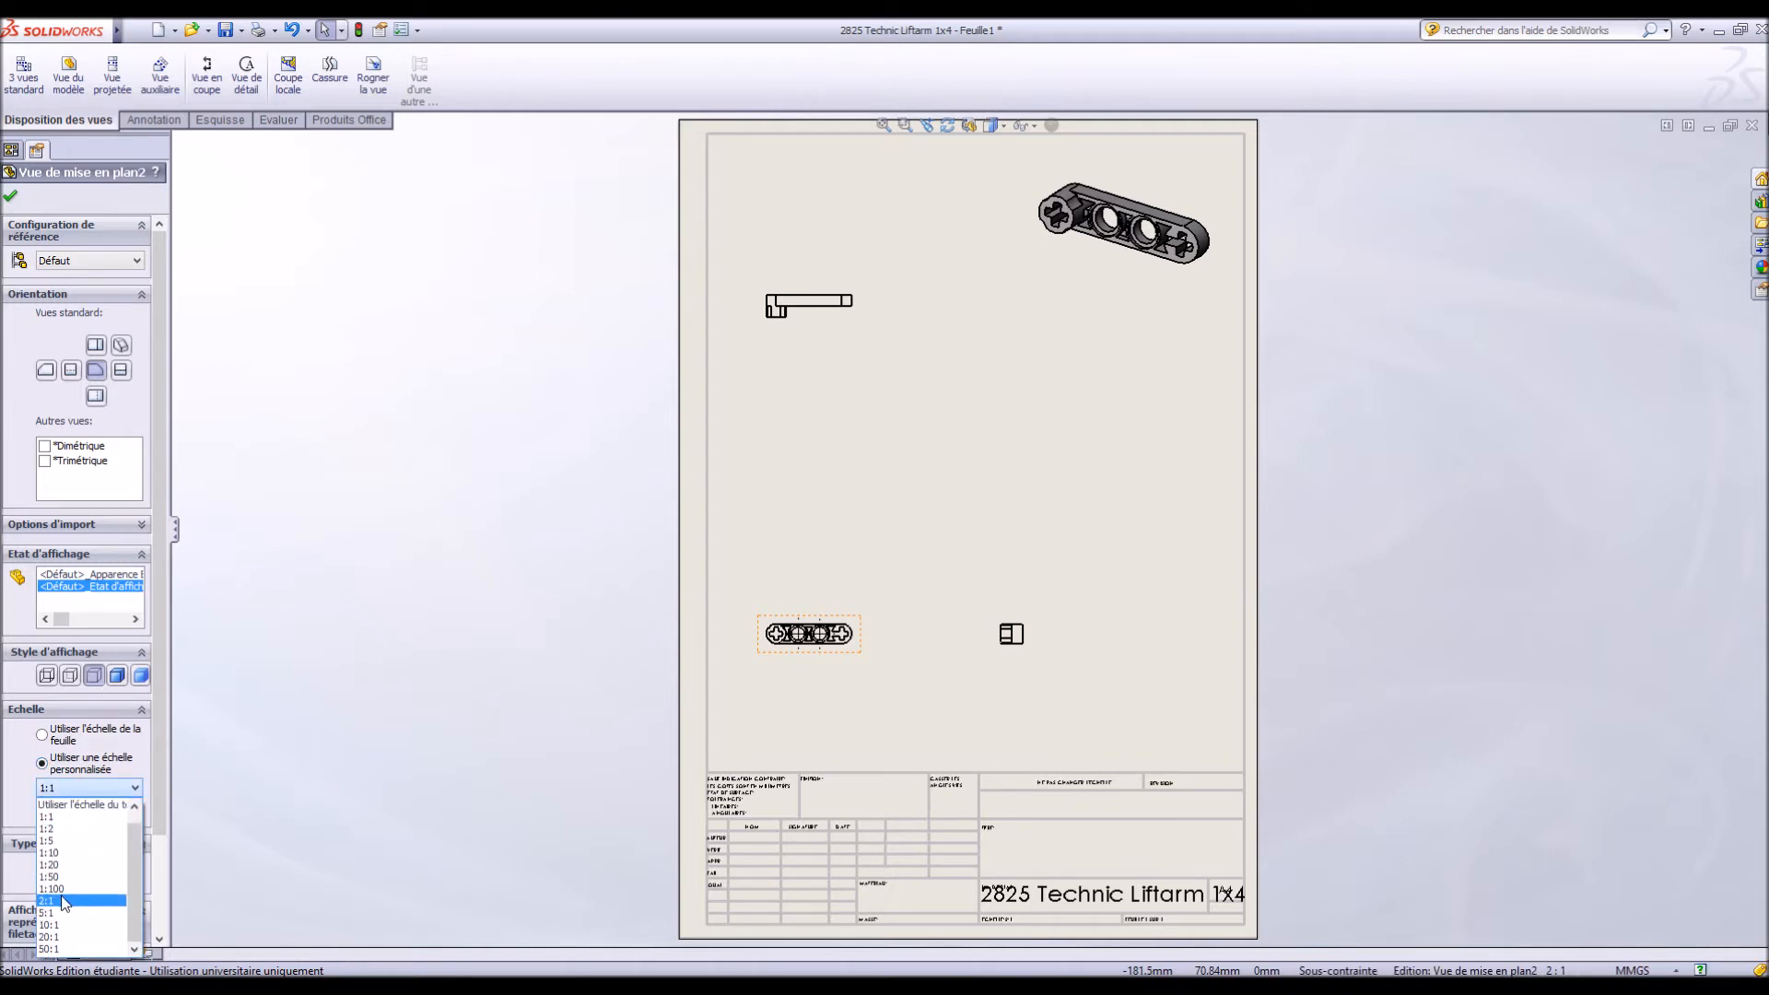
click(62, 900)
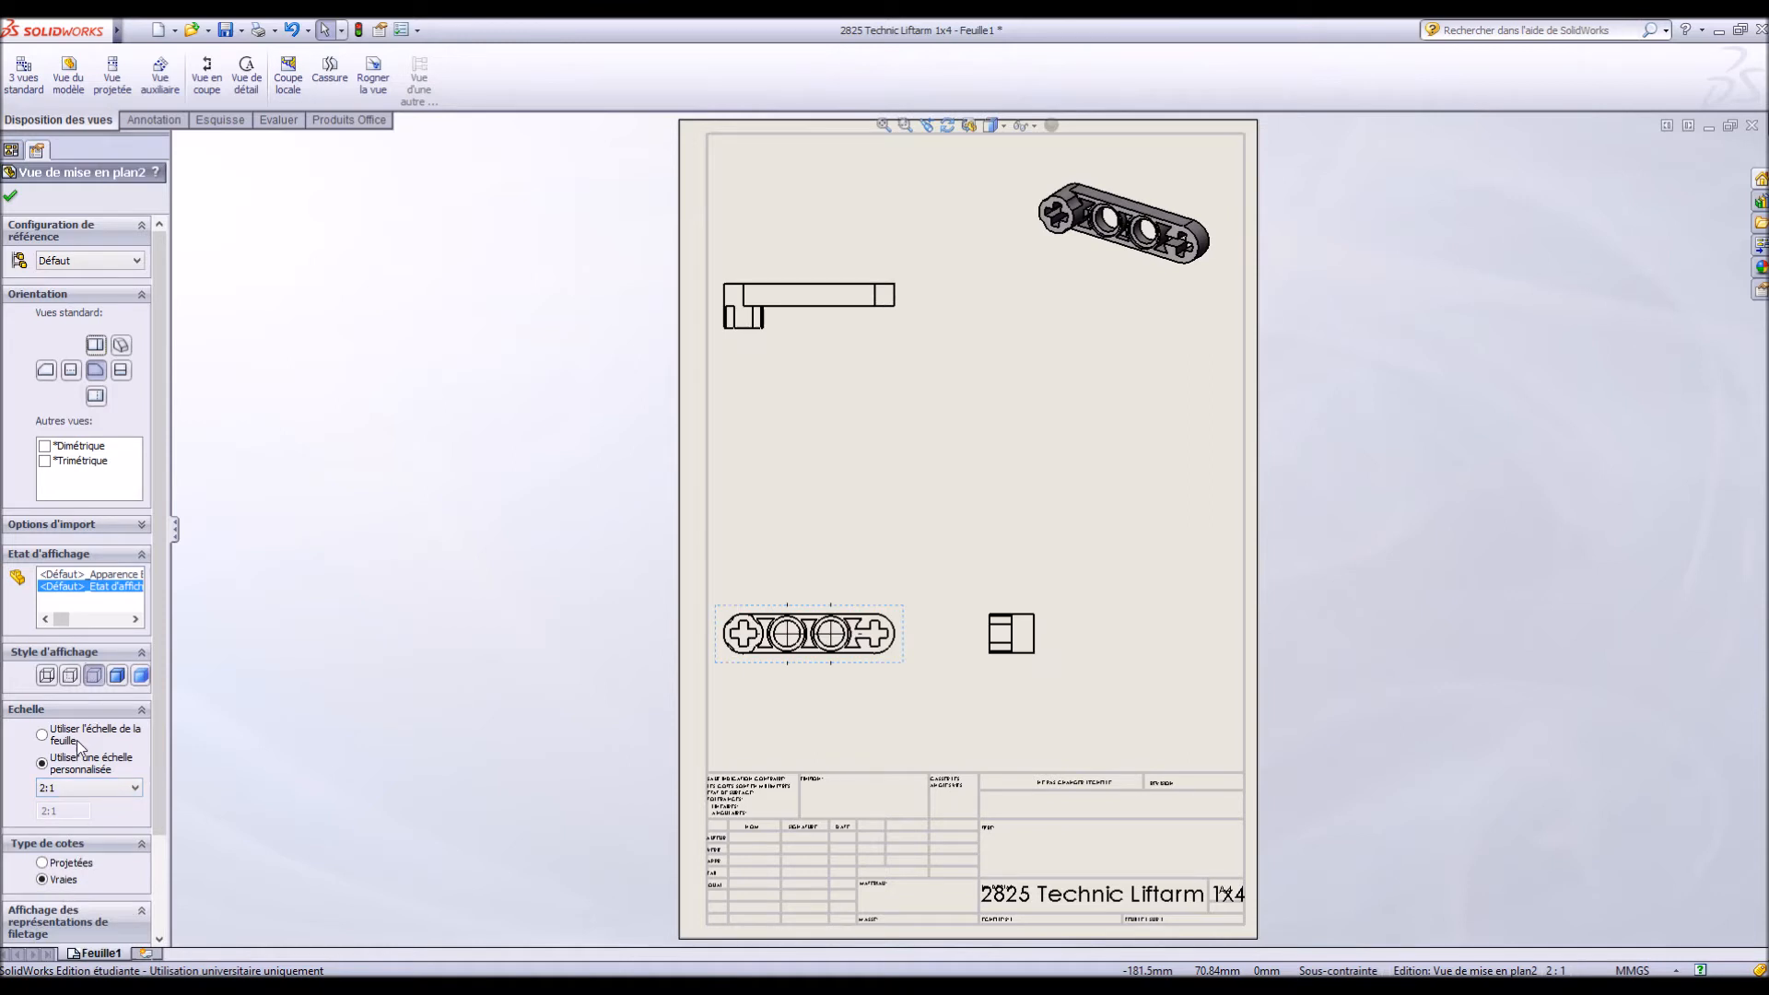
click(117, 795)
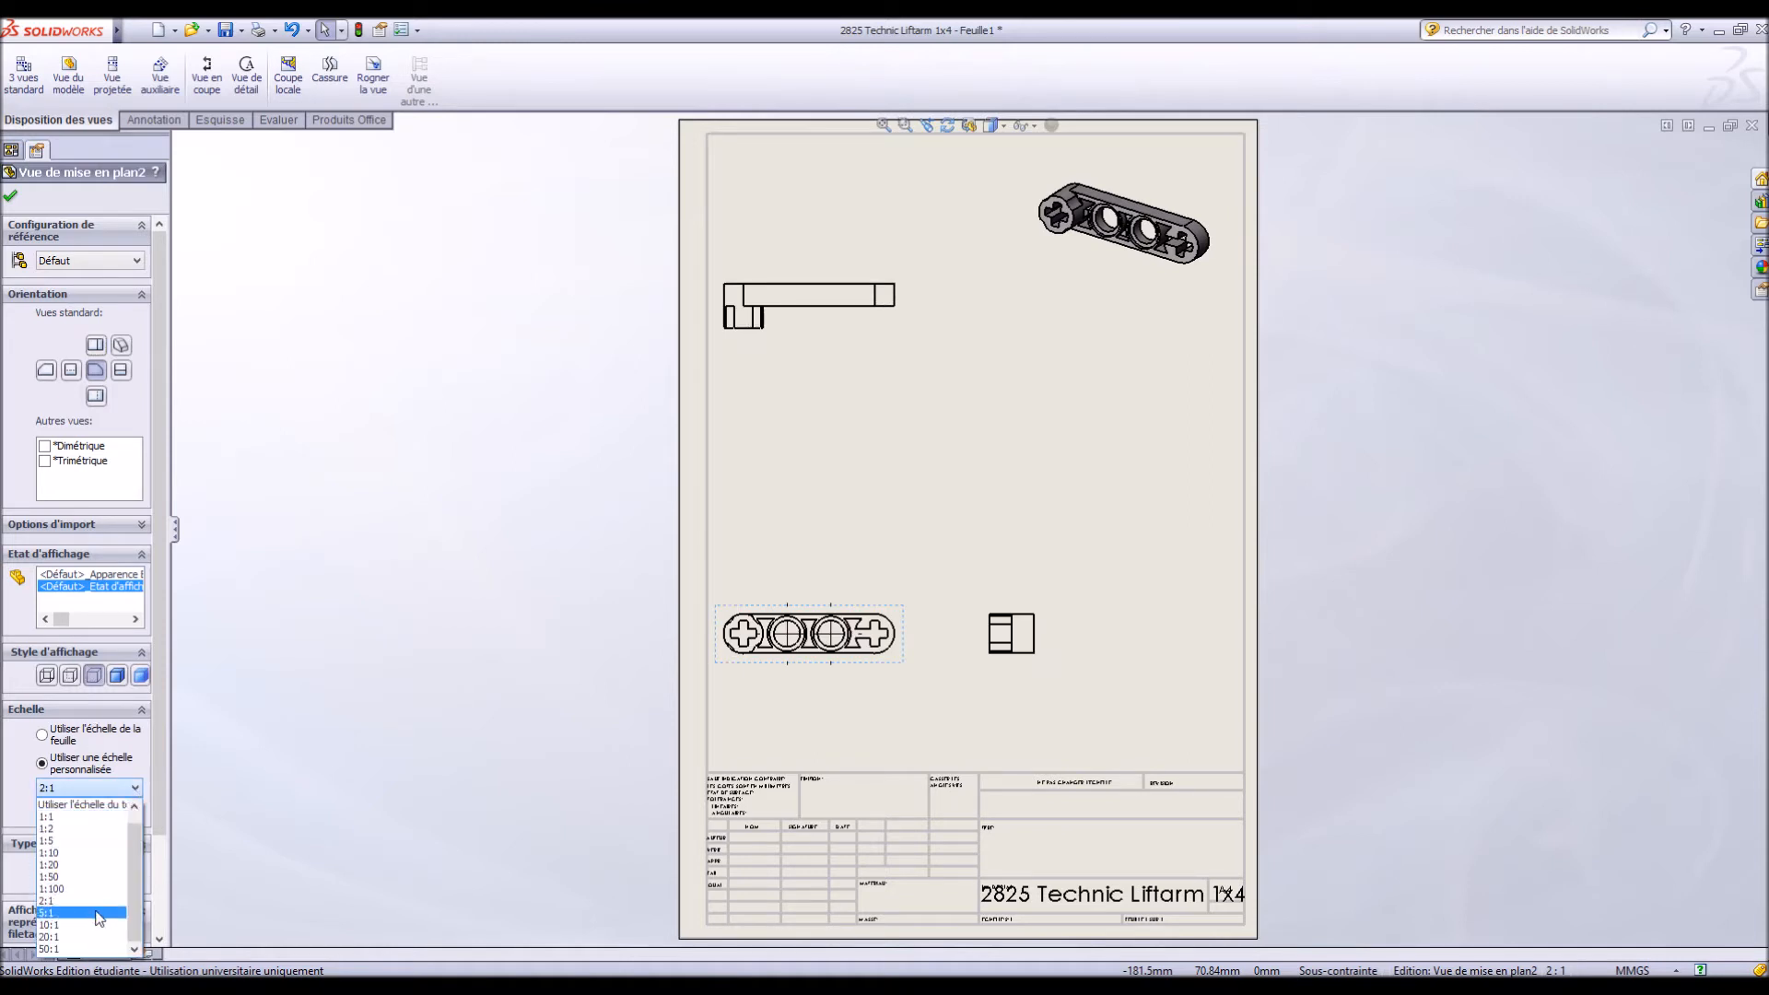
click(99, 917)
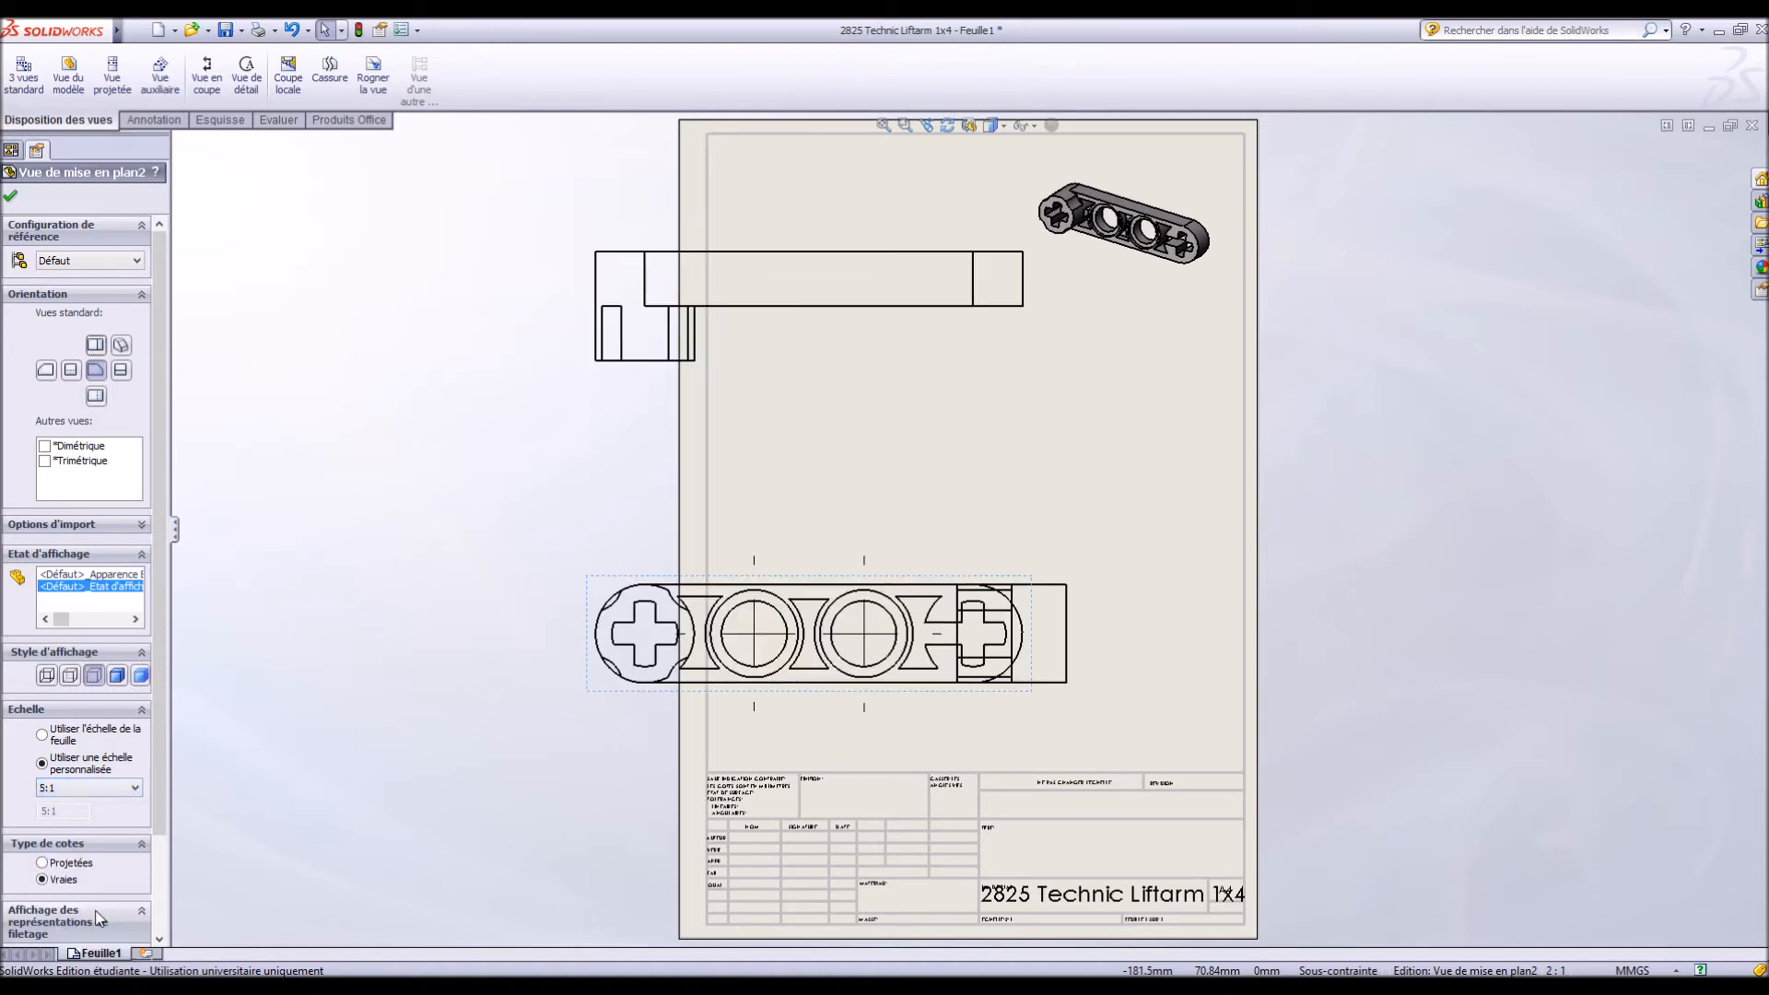
click(101, 790)
scroll(104, 820, up, 1)
click(97, 809)
click(97, 809)
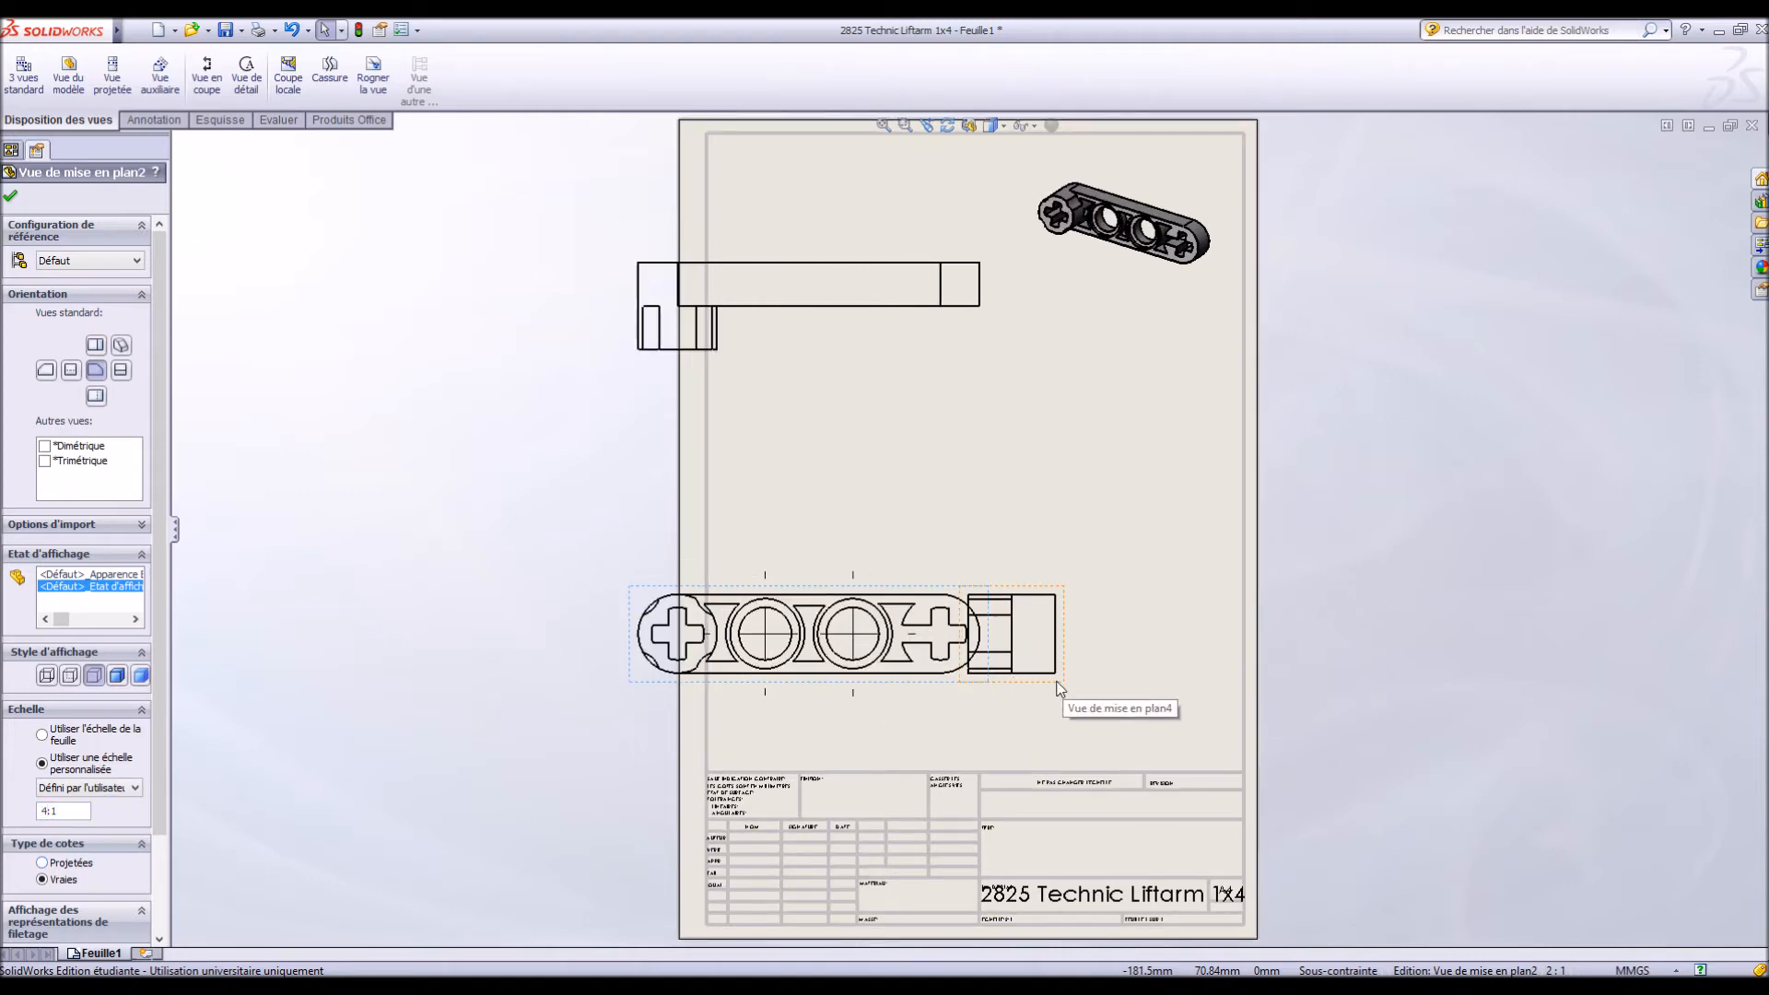
Arrange the three orthographic views inside the sheet frame, with the side view near its right edge and the top view below the pictorial view
click(1175, 682)
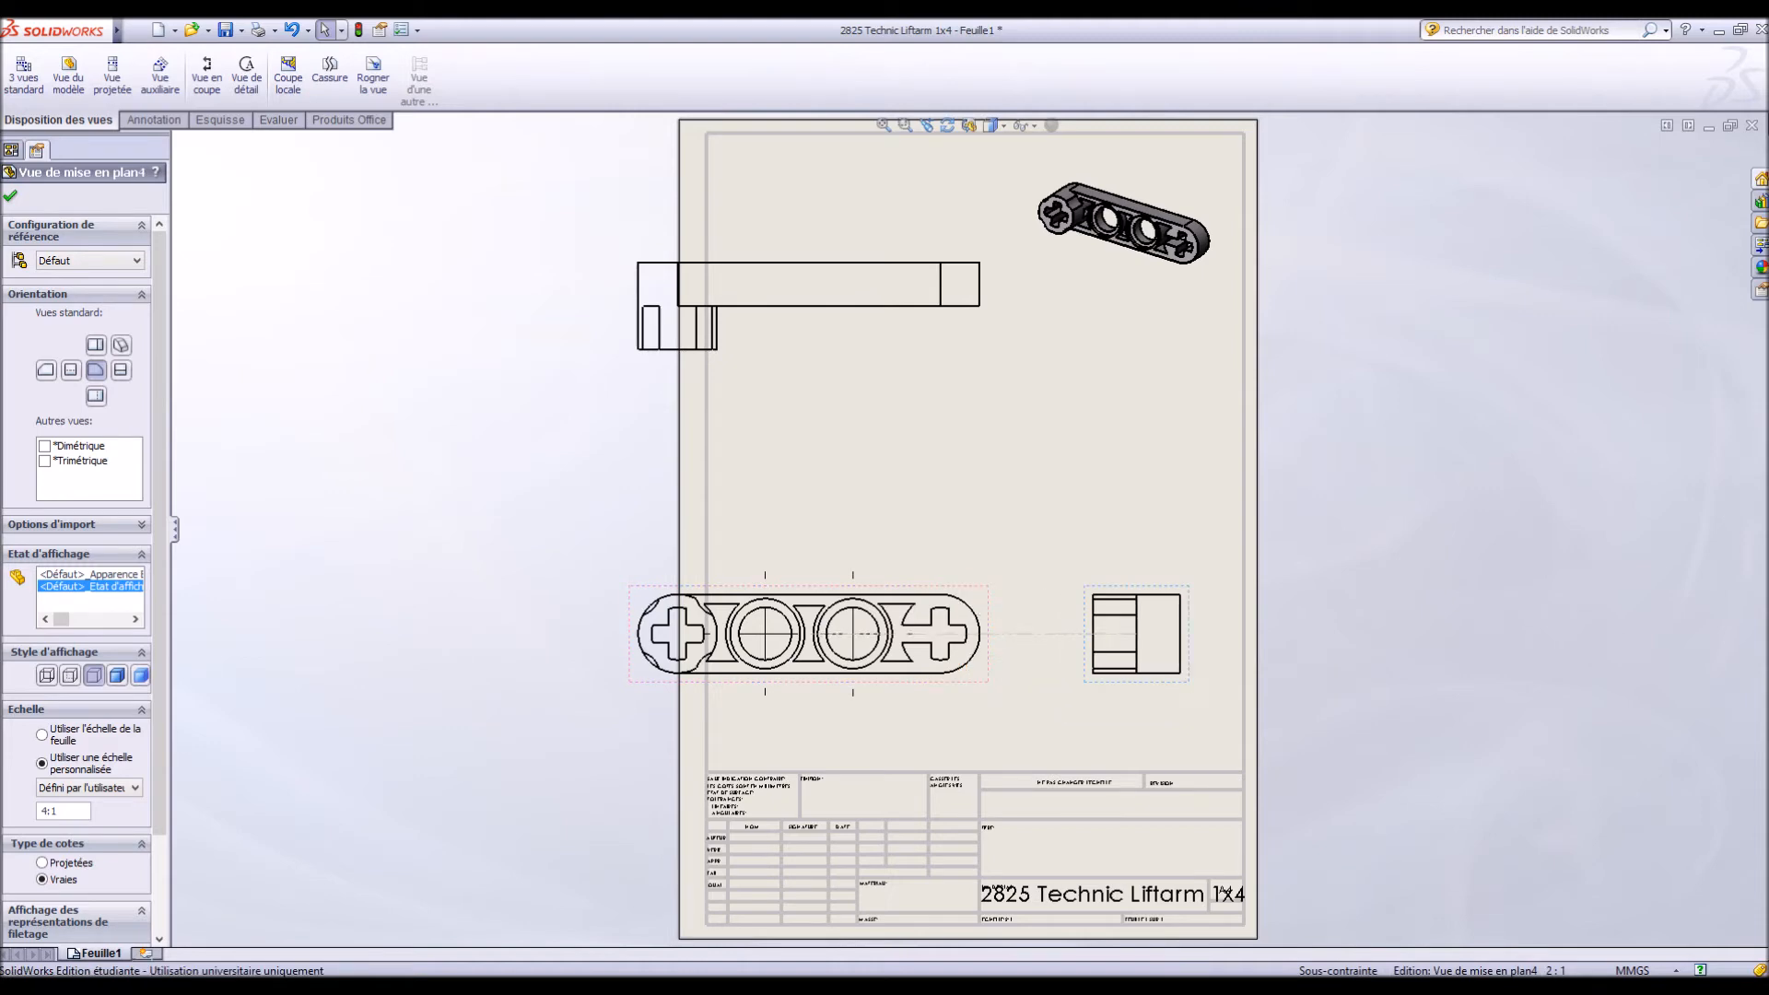
drag(1189, 594, 1211, 599)
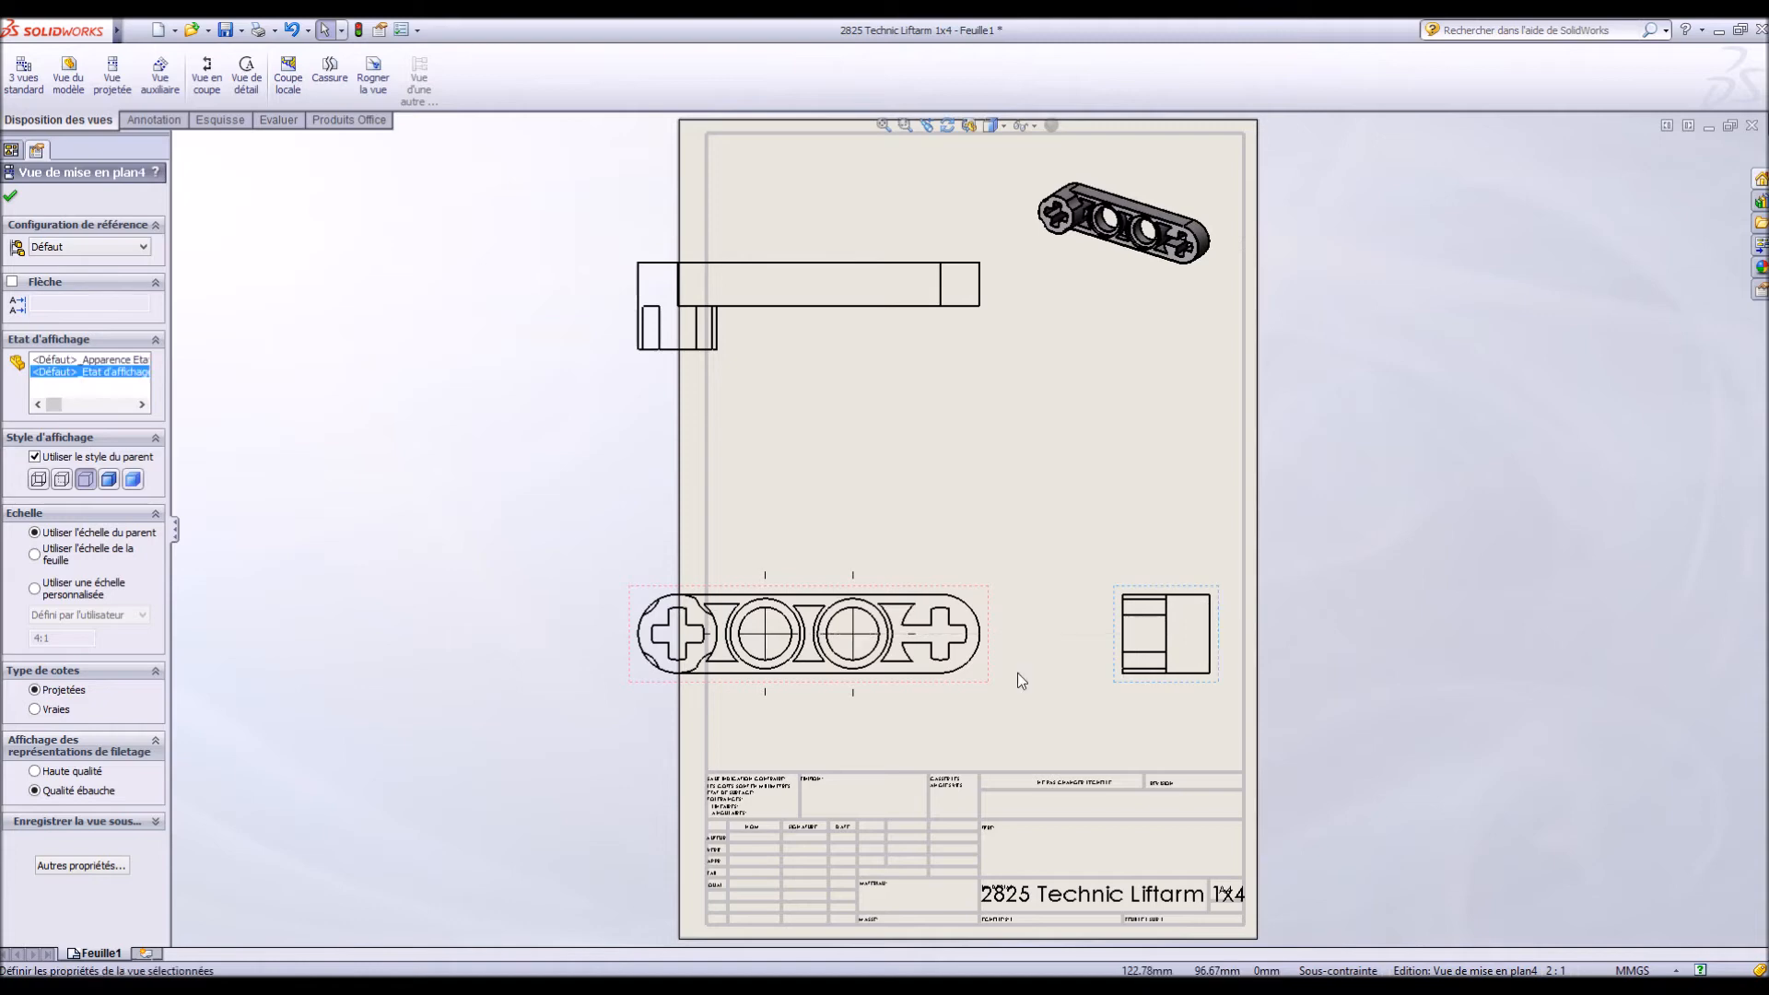
drag(992, 679, 1141, 639)
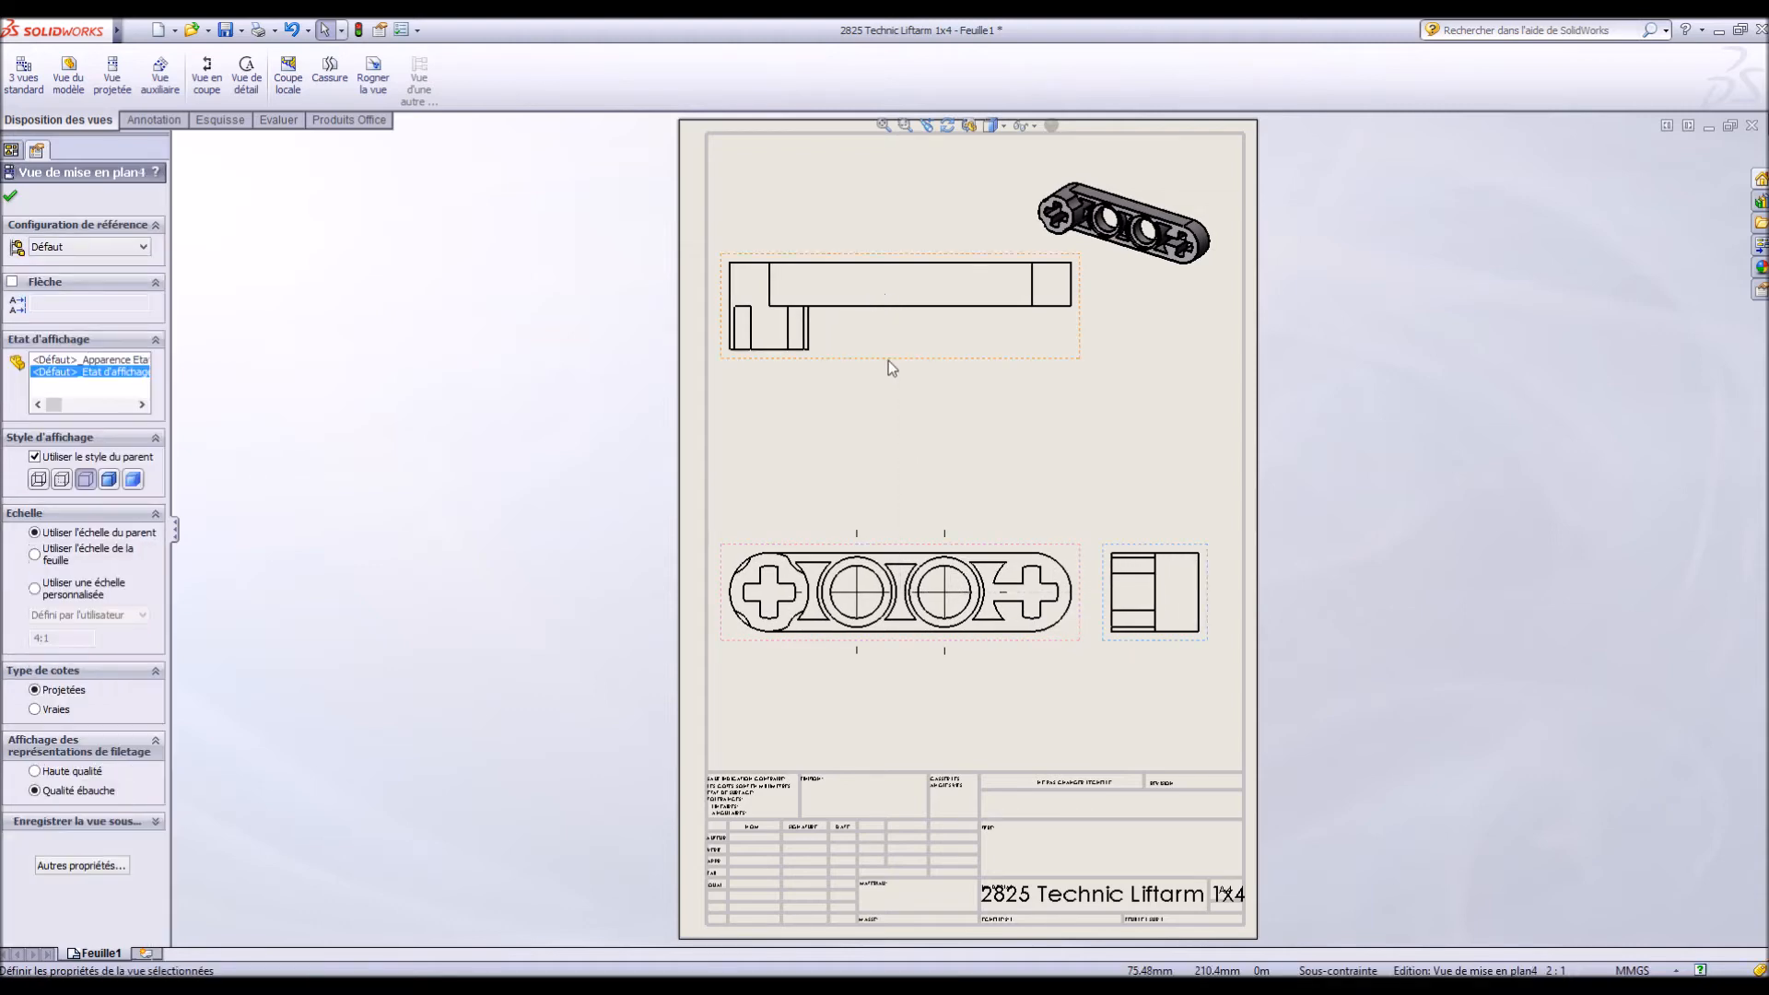
drag(894, 364, 907, 418)
click(1052, 456)
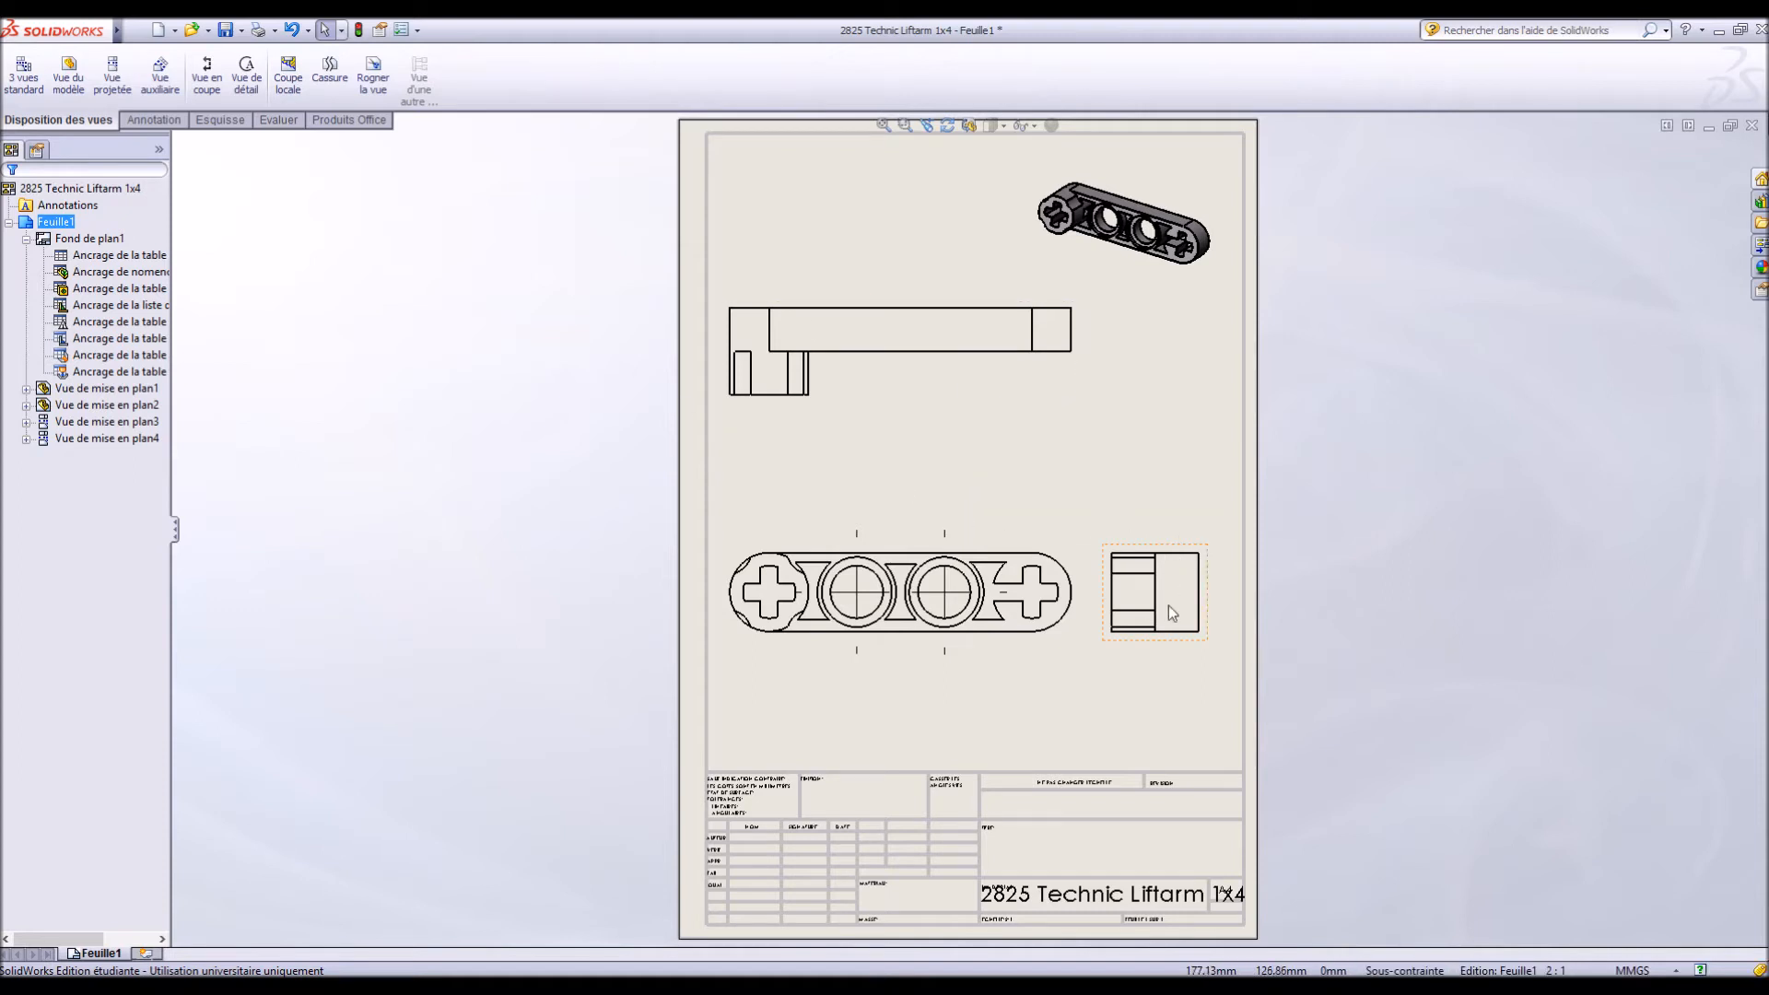
Show the hidden lines as dashed edges in the top view of the liftarm
click(922, 395)
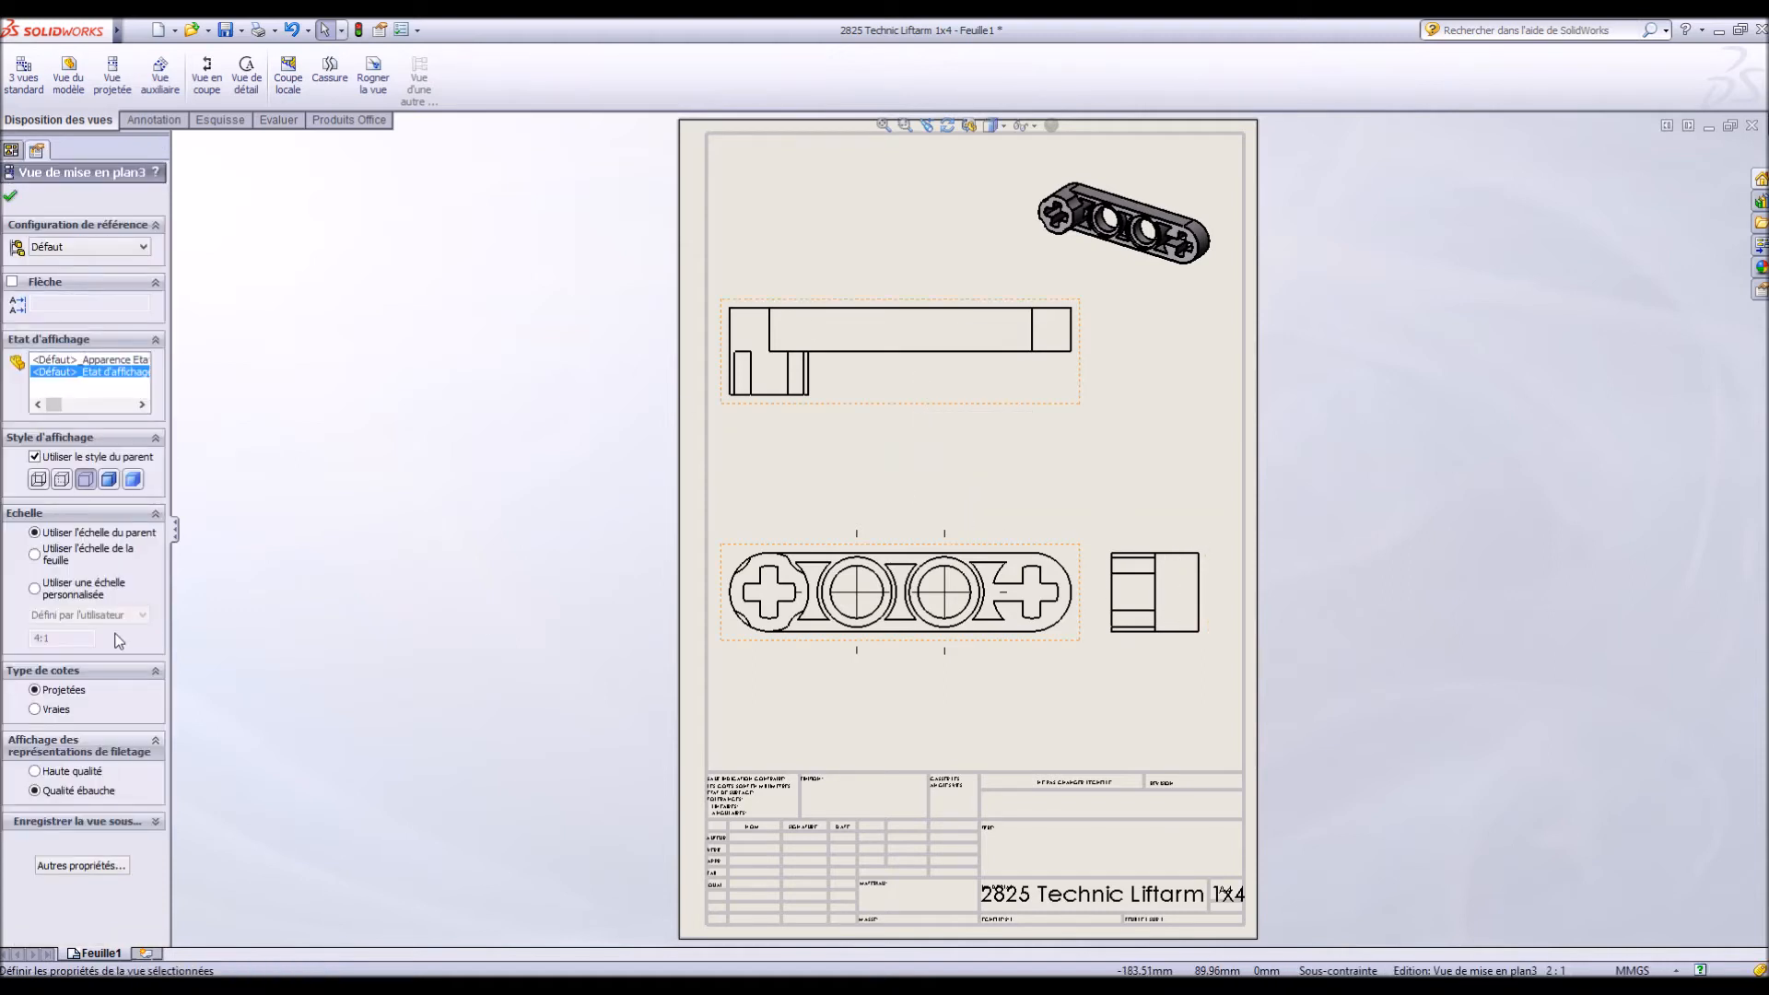
click(62, 479)
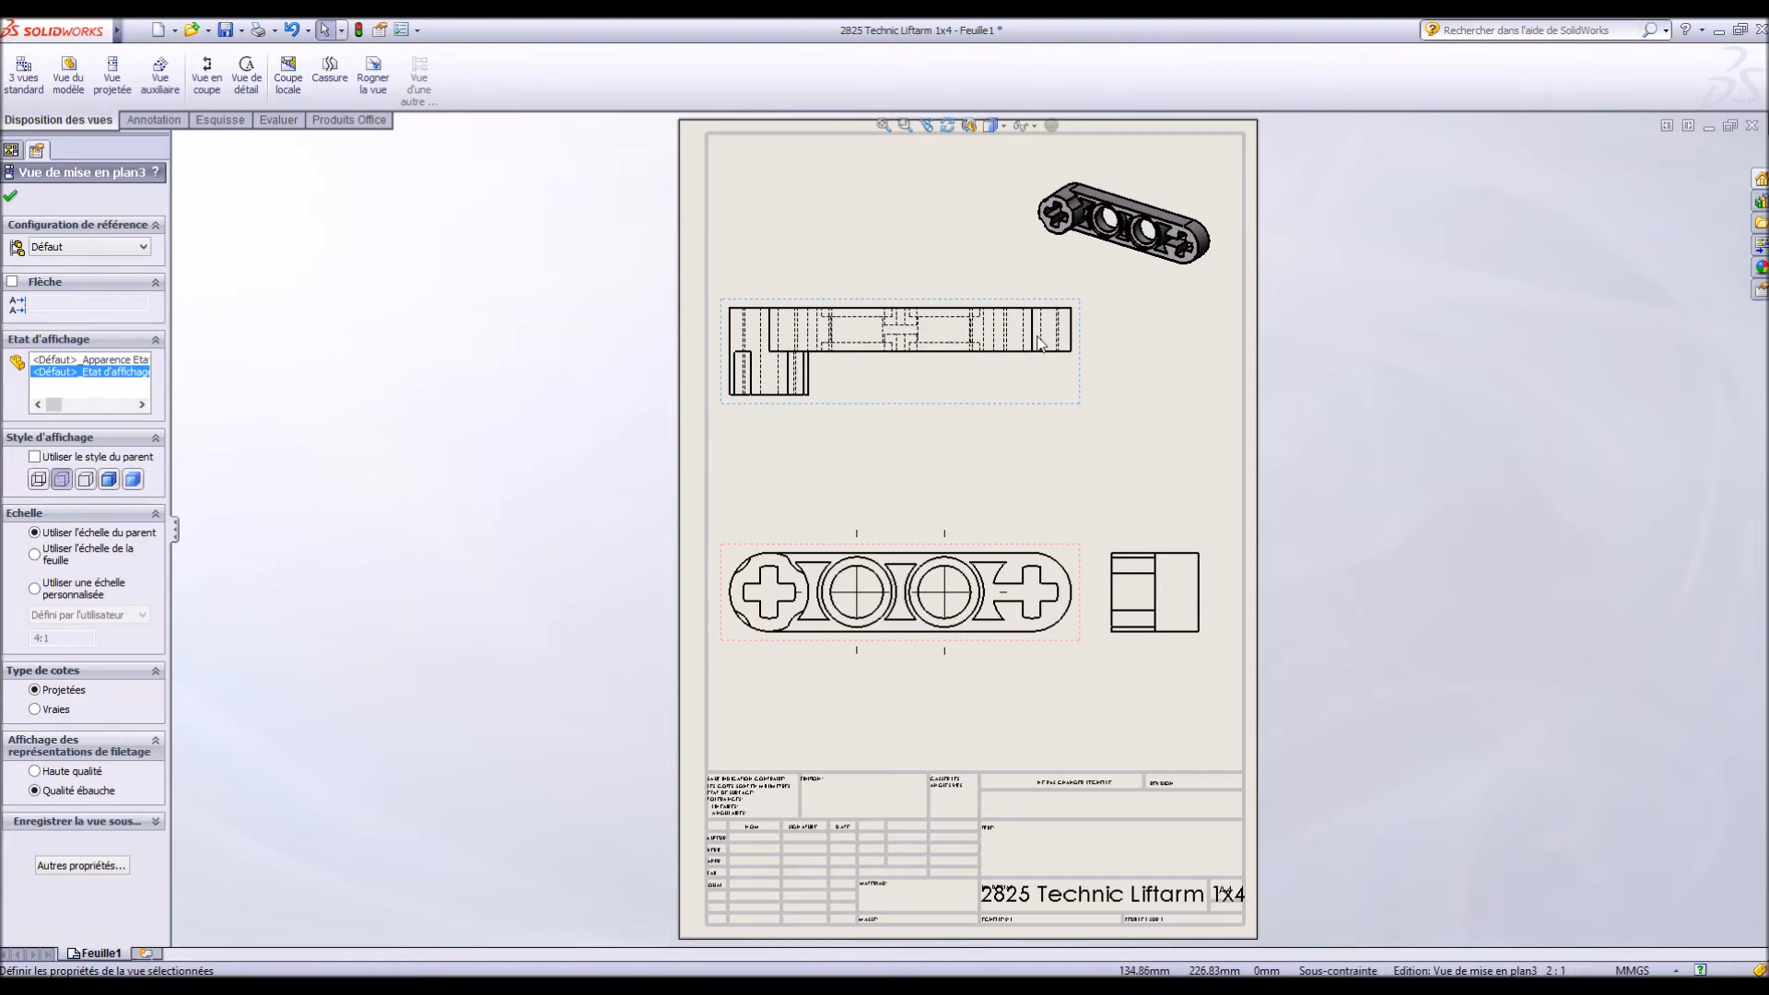
Save the drawing as 2825 Technic Liftarm 1x4 together with its modified part file
click(894, 494)
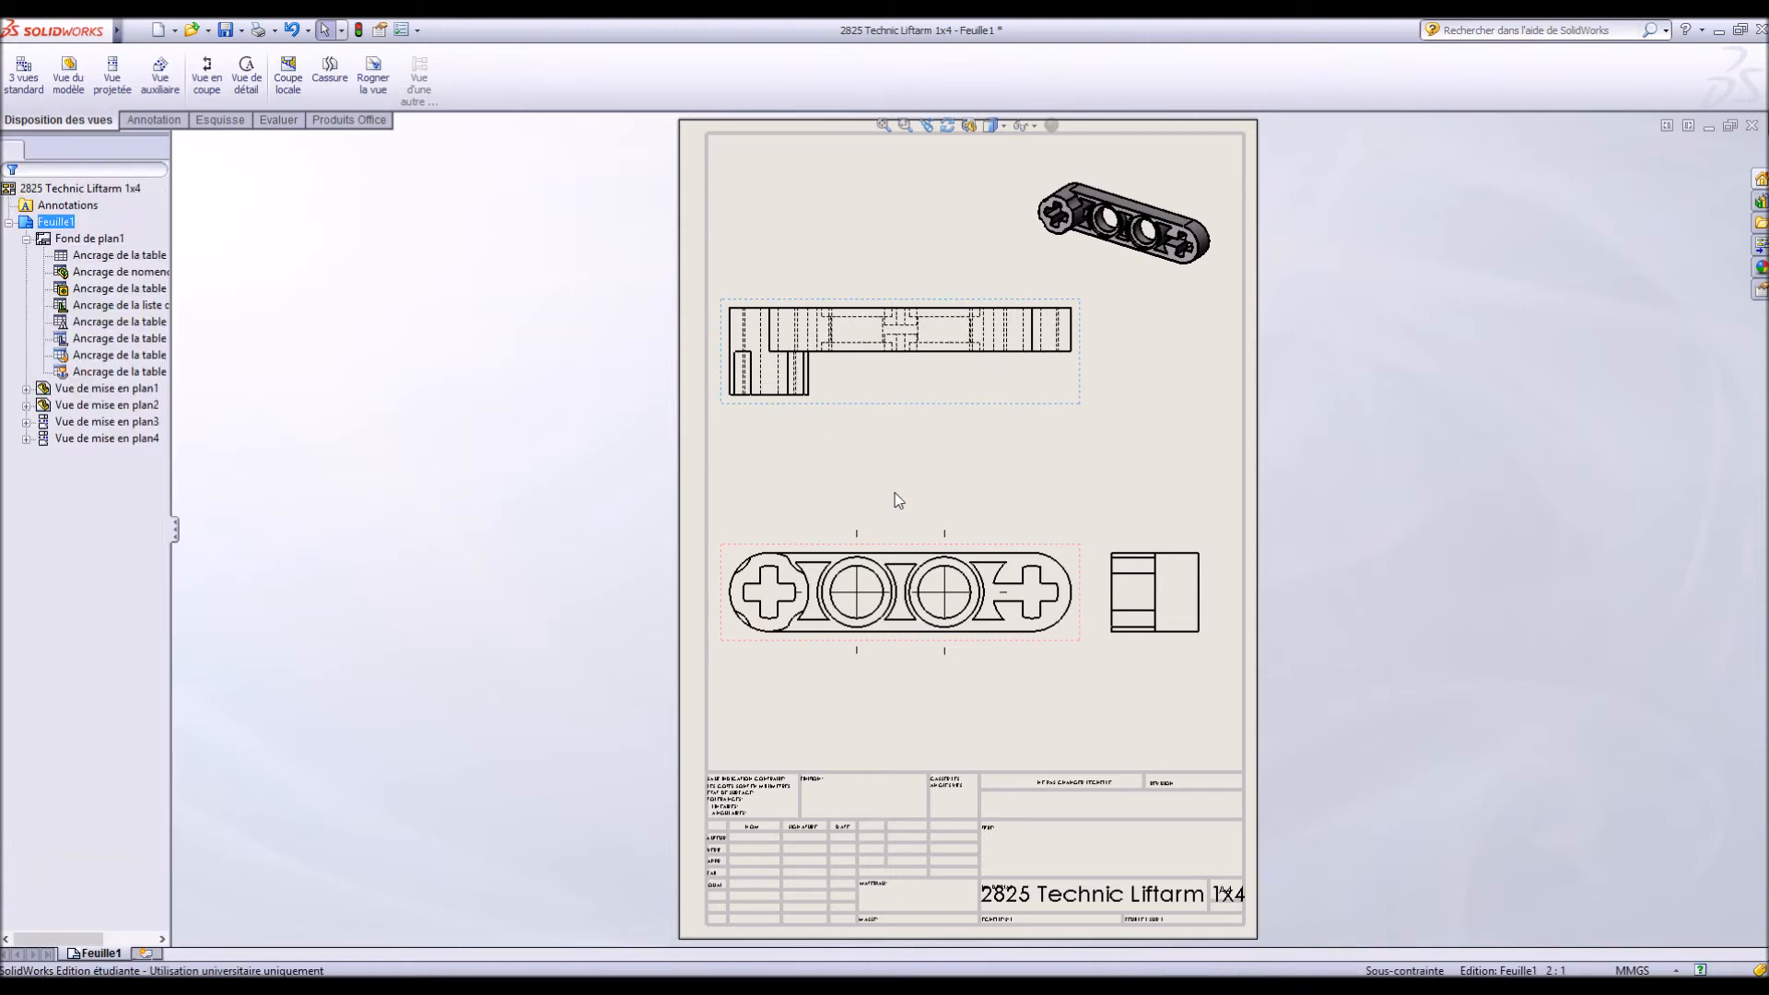
click(227, 30)
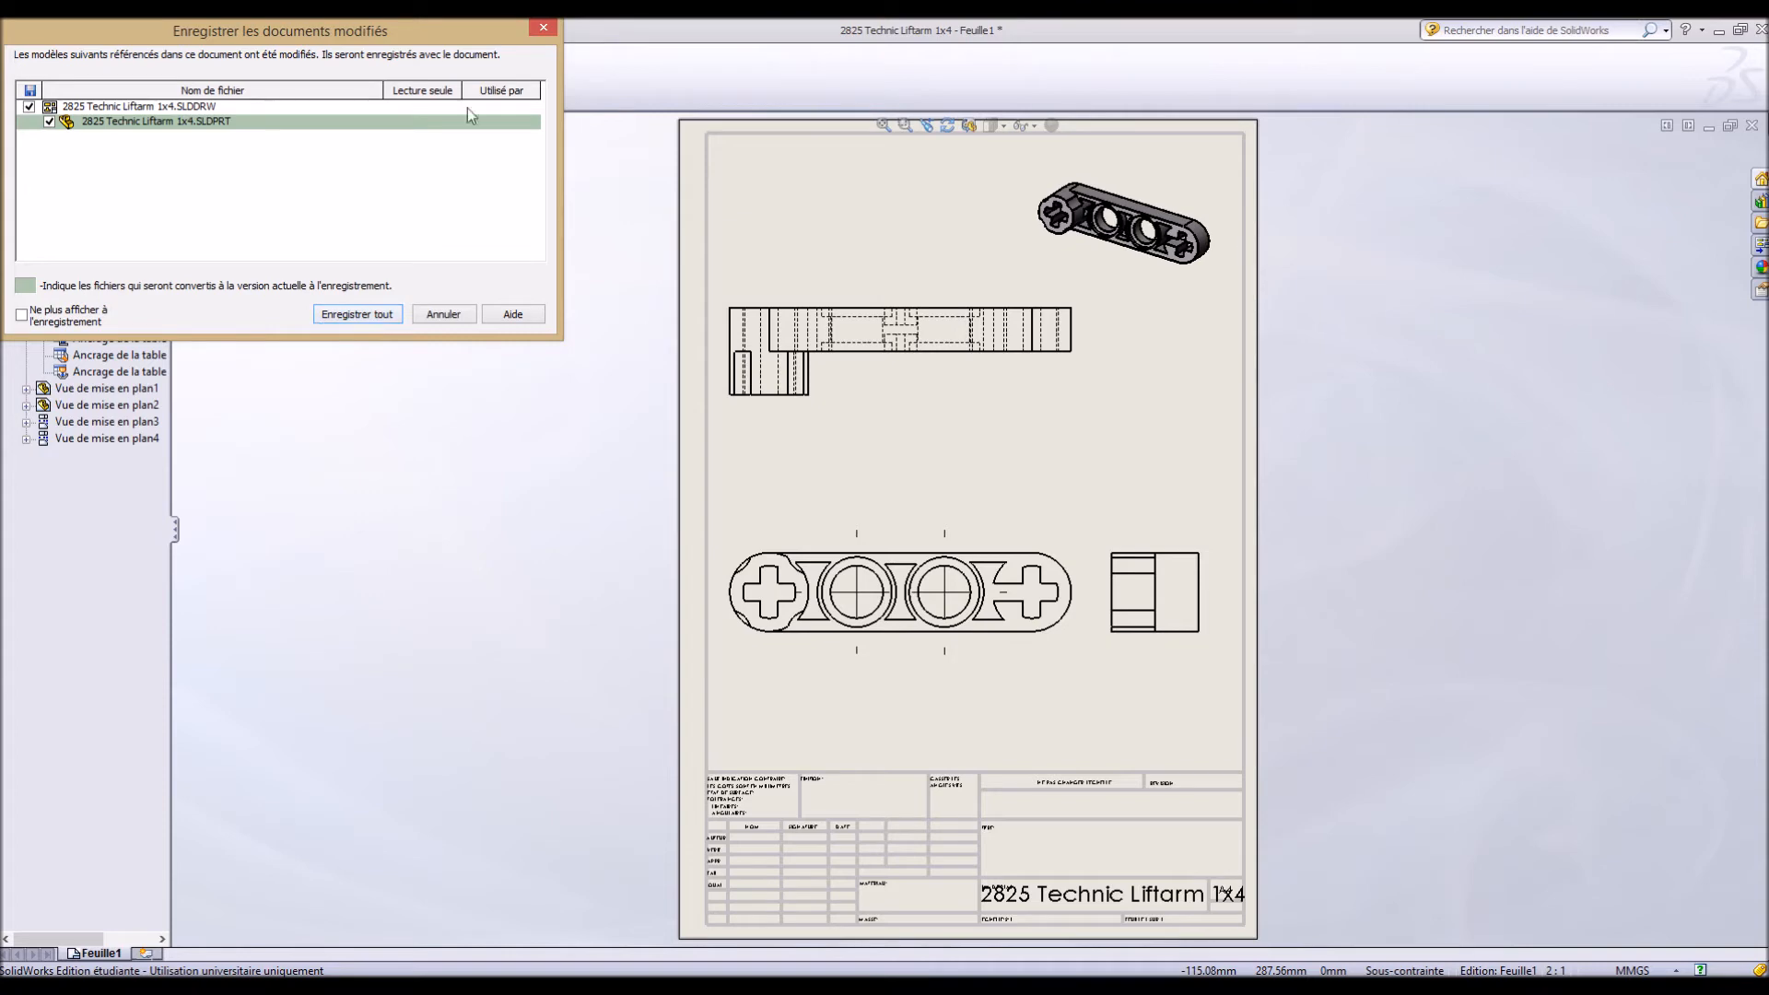
click(369, 316)
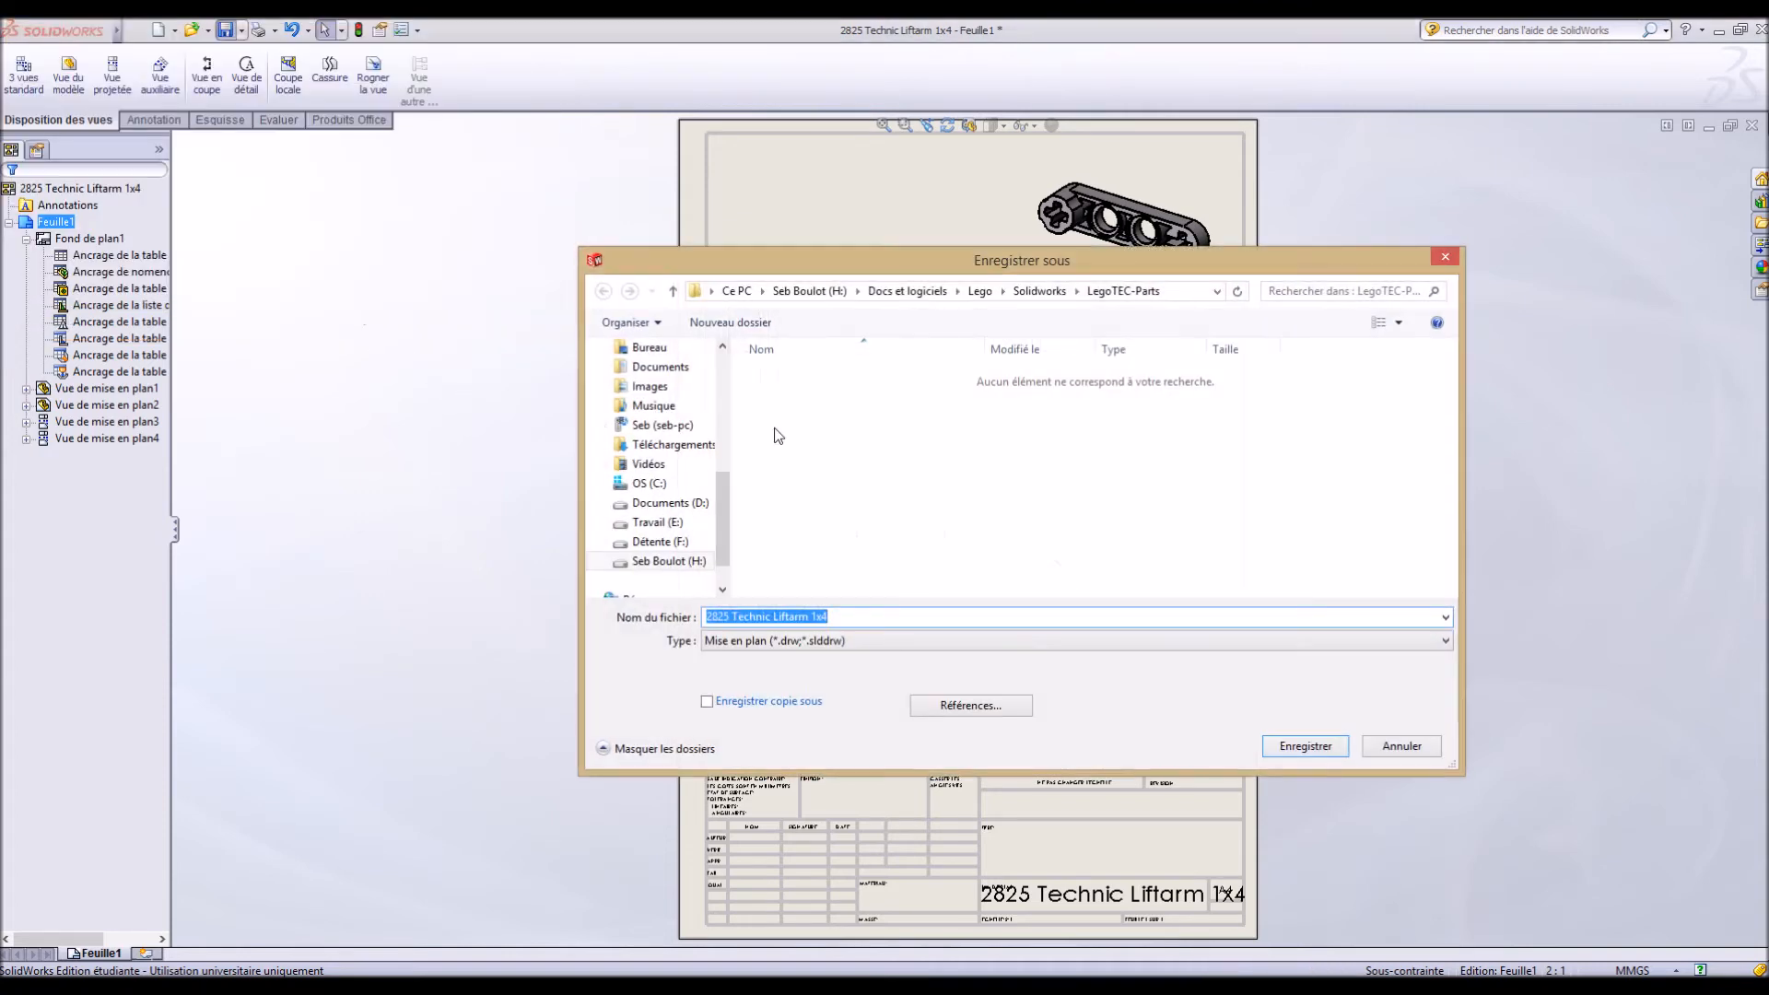
drag(722, 518, 722, 398)
click(626, 378)
click(1306, 746)
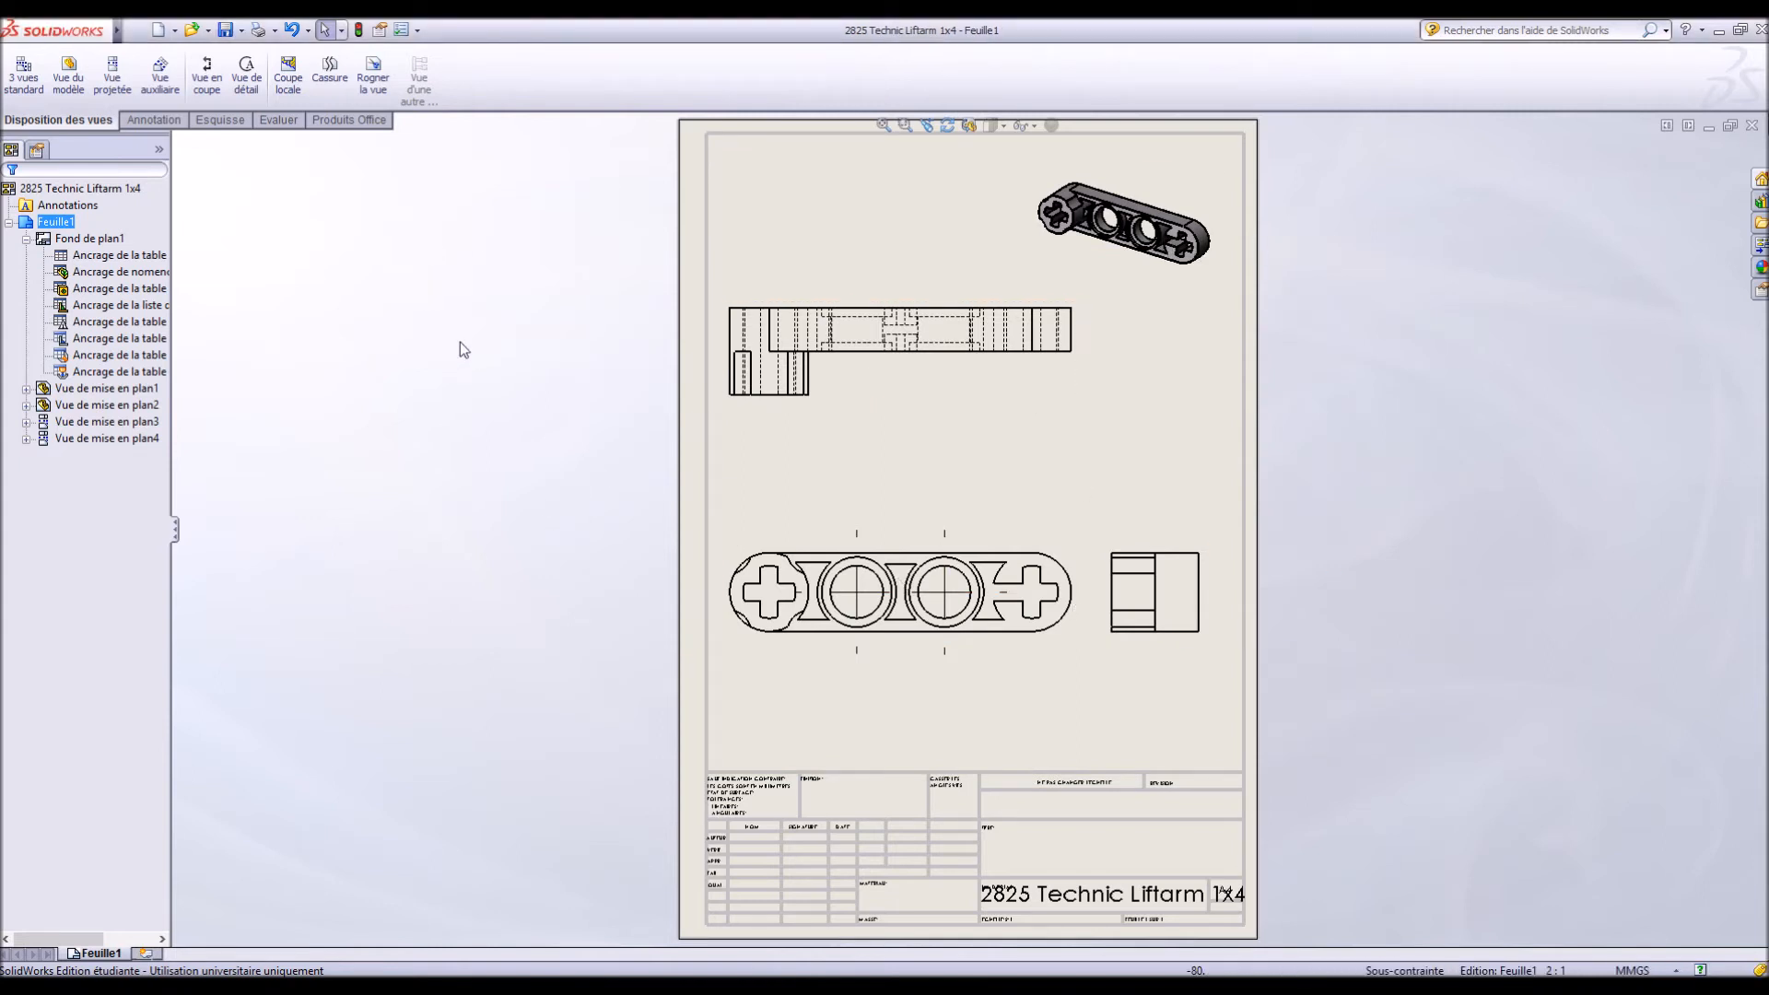
Create section view A-A from a horizontal cutting line through the middle of the side view and place it above that view
click(208, 83)
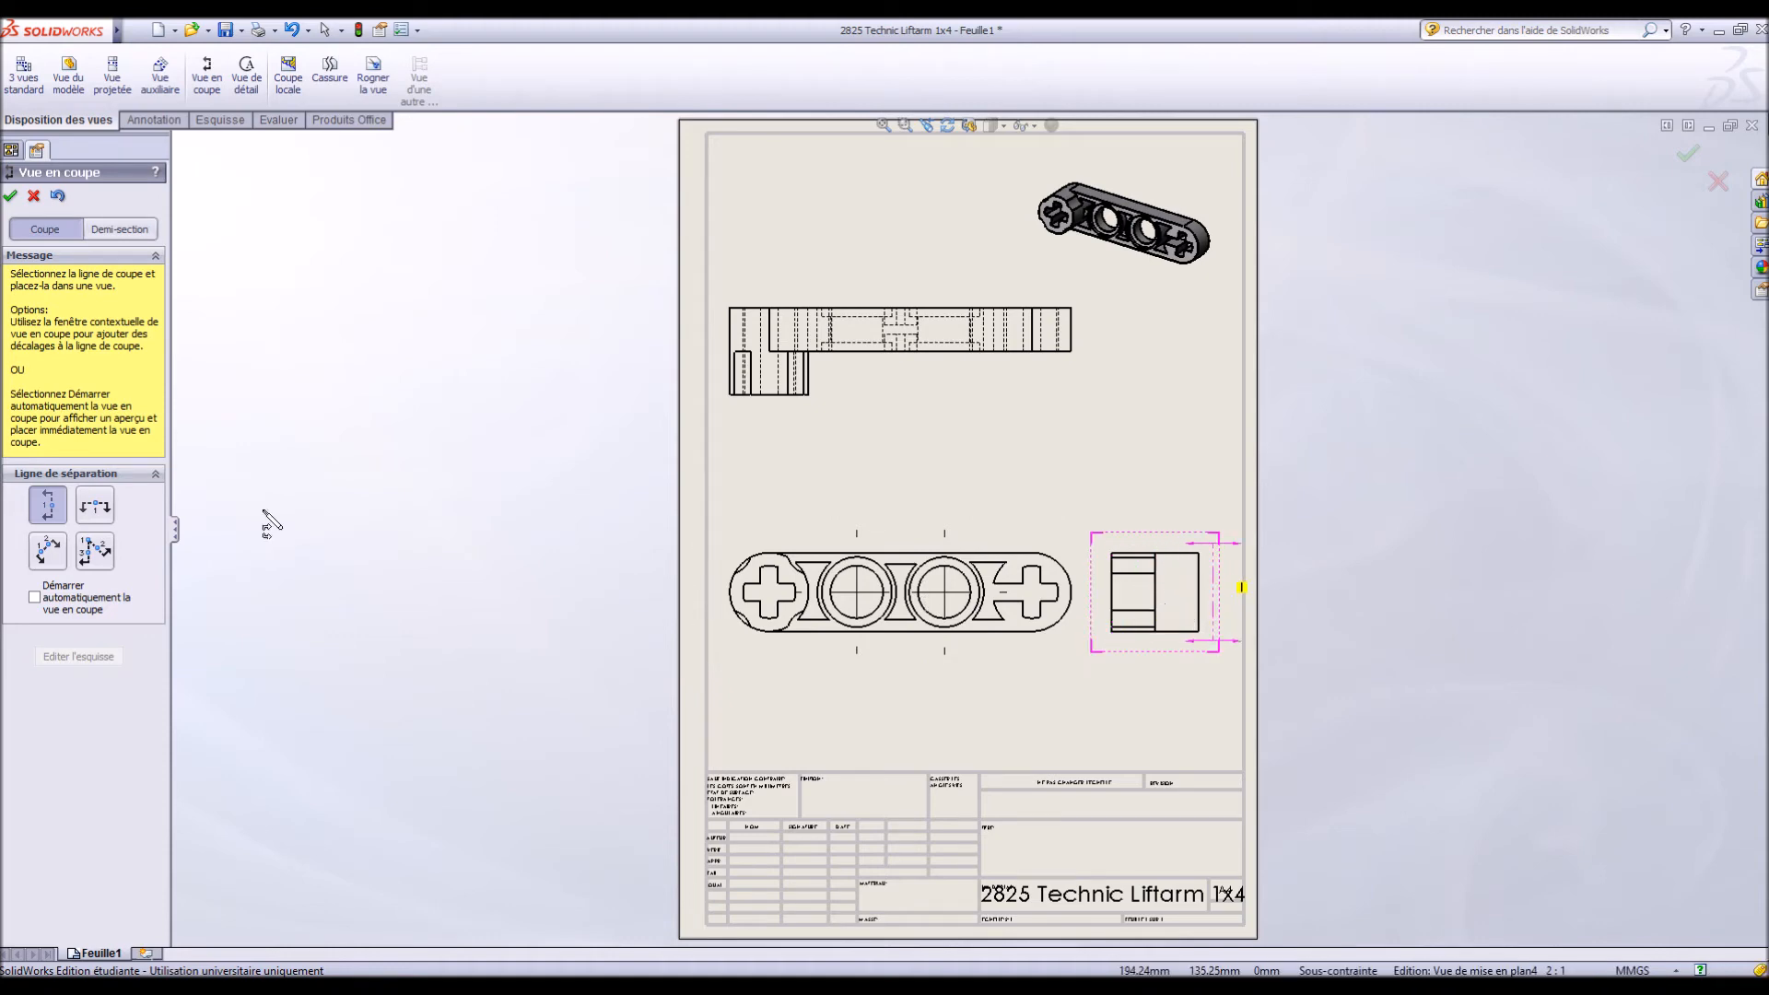
click(95, 507)
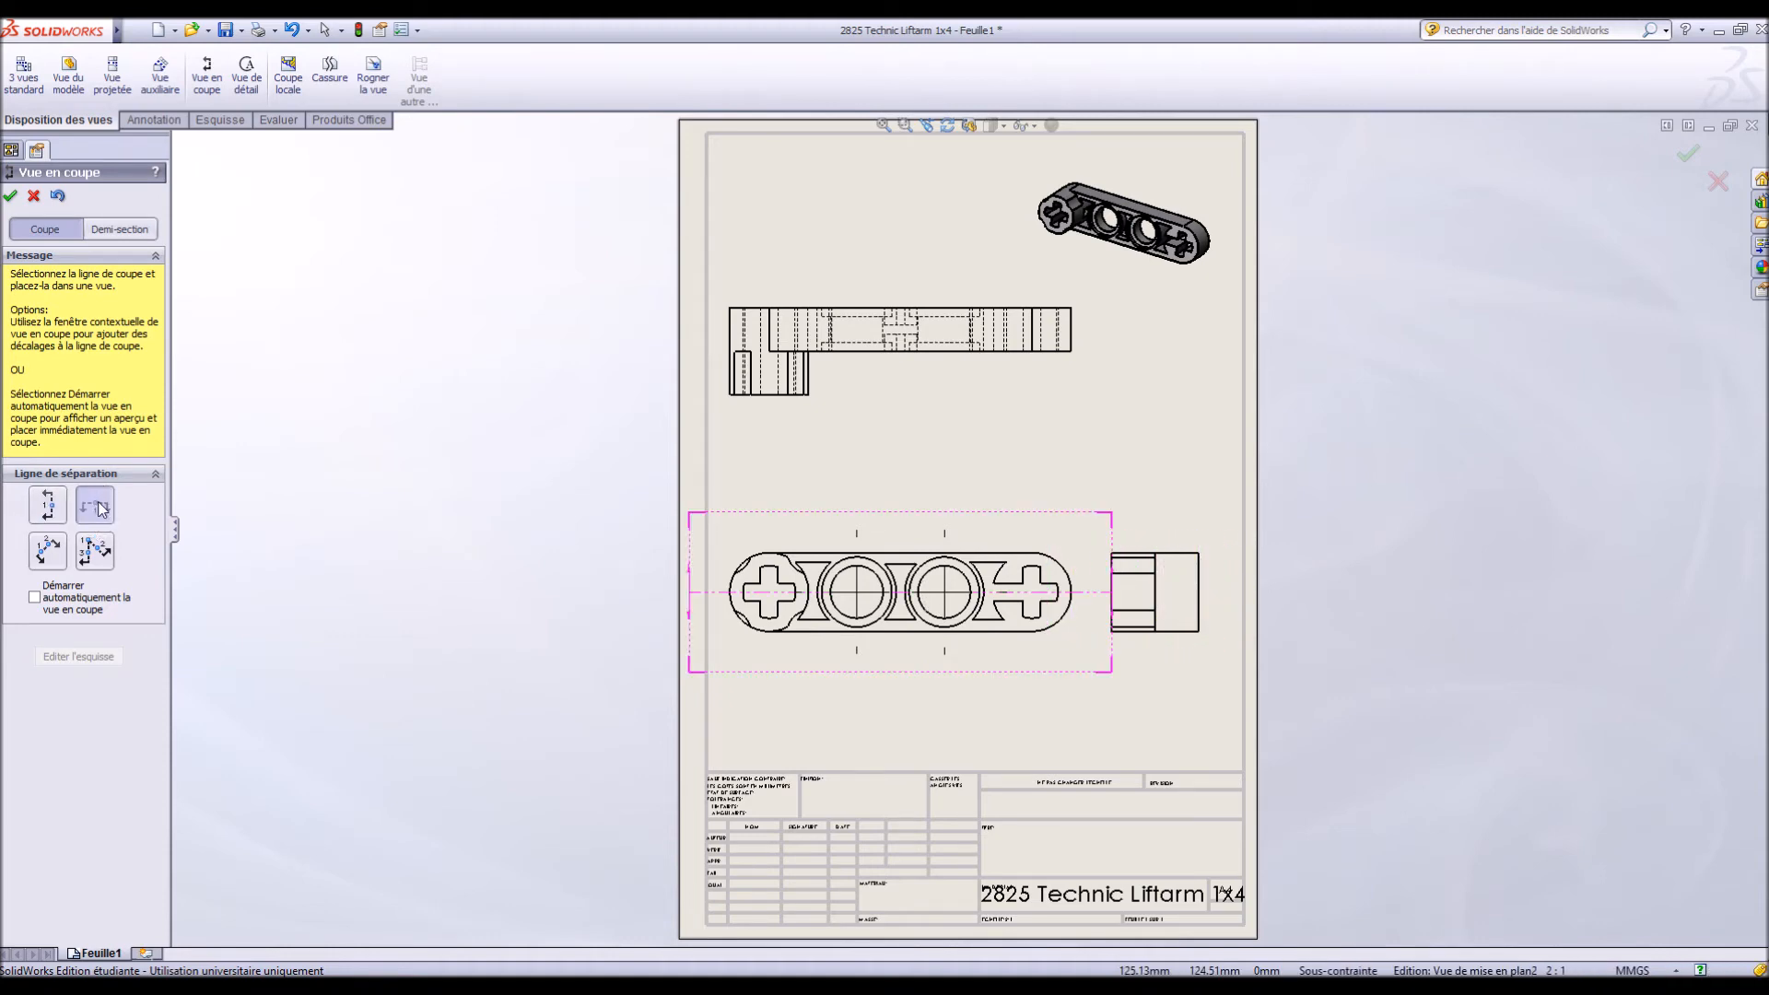
click(1251, 605)
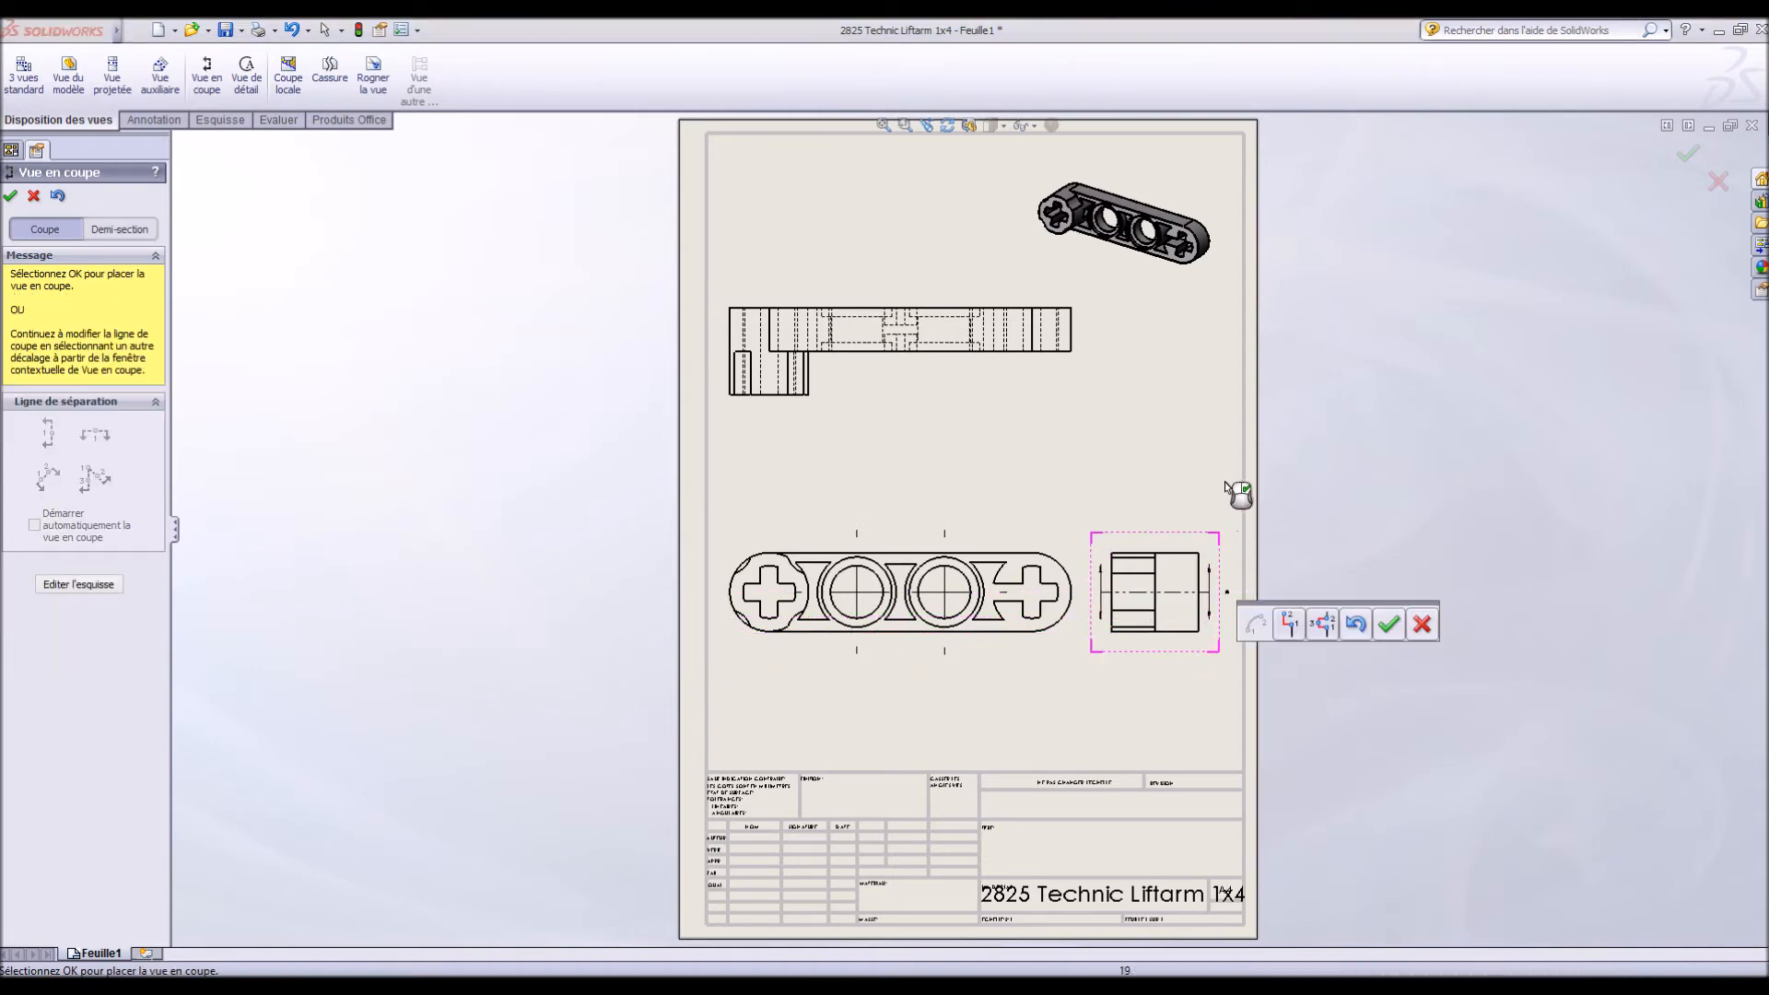
scroll(1271, 637, up, 5)
click(1389, 625)
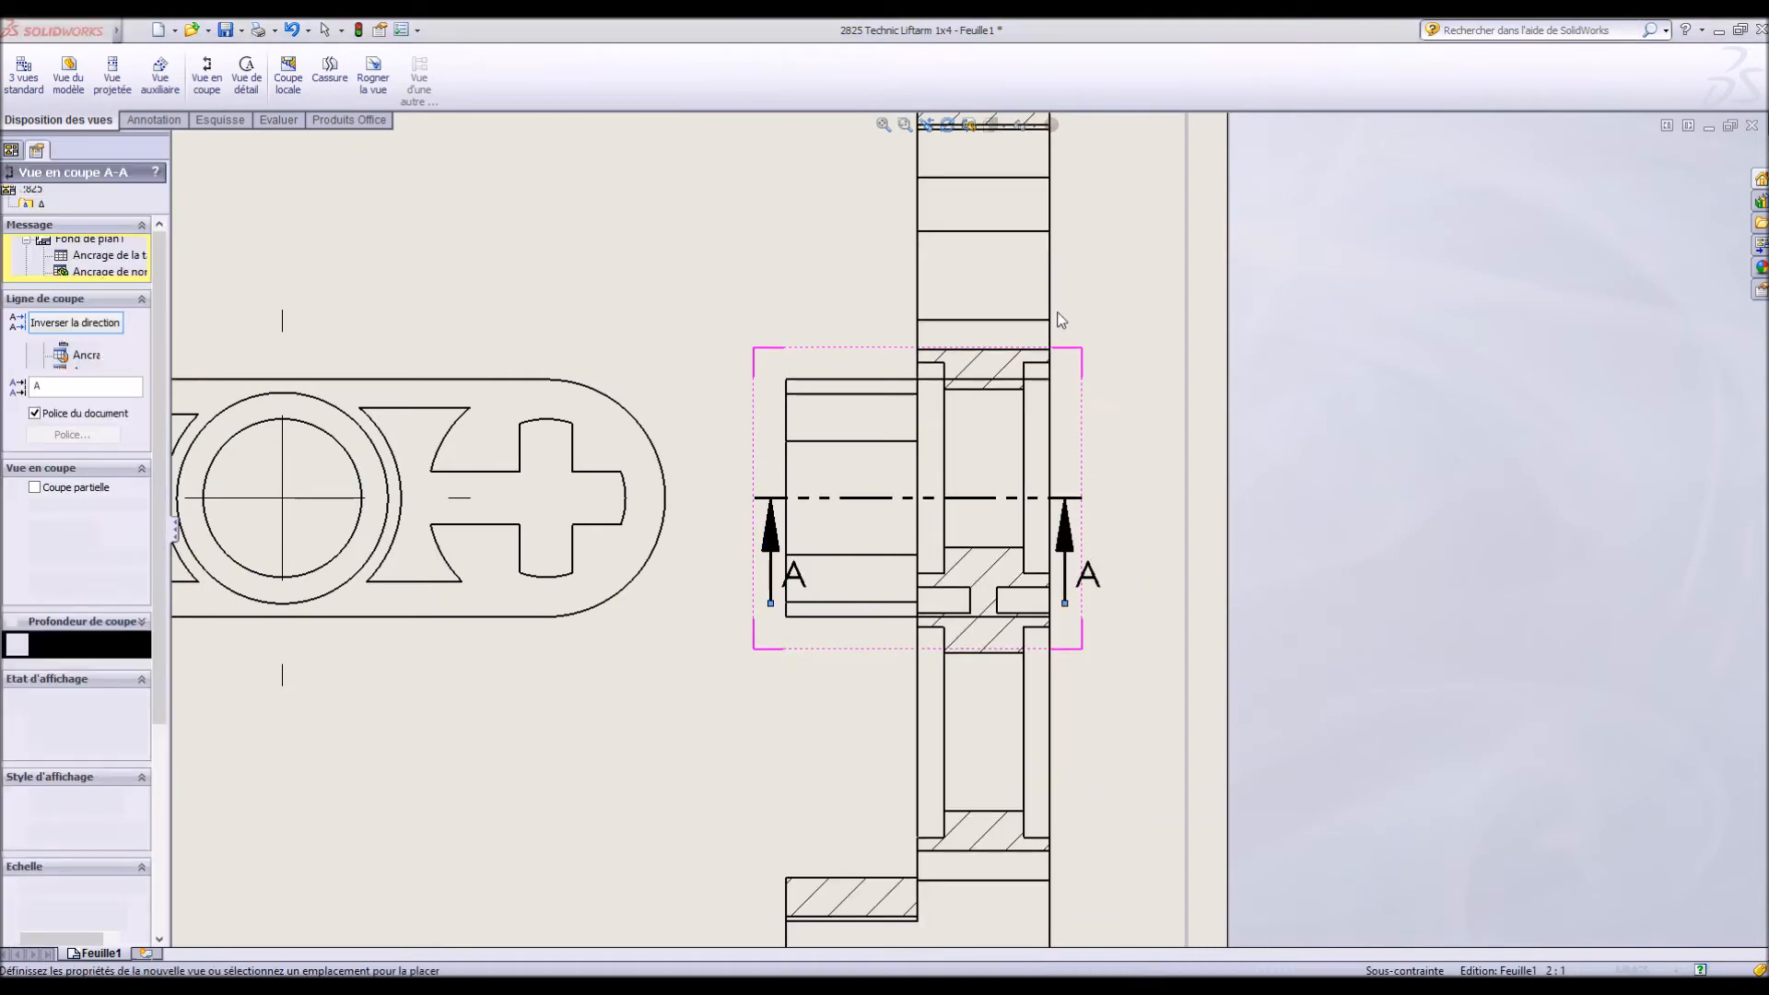
scroll(1053, 350, down, 6)
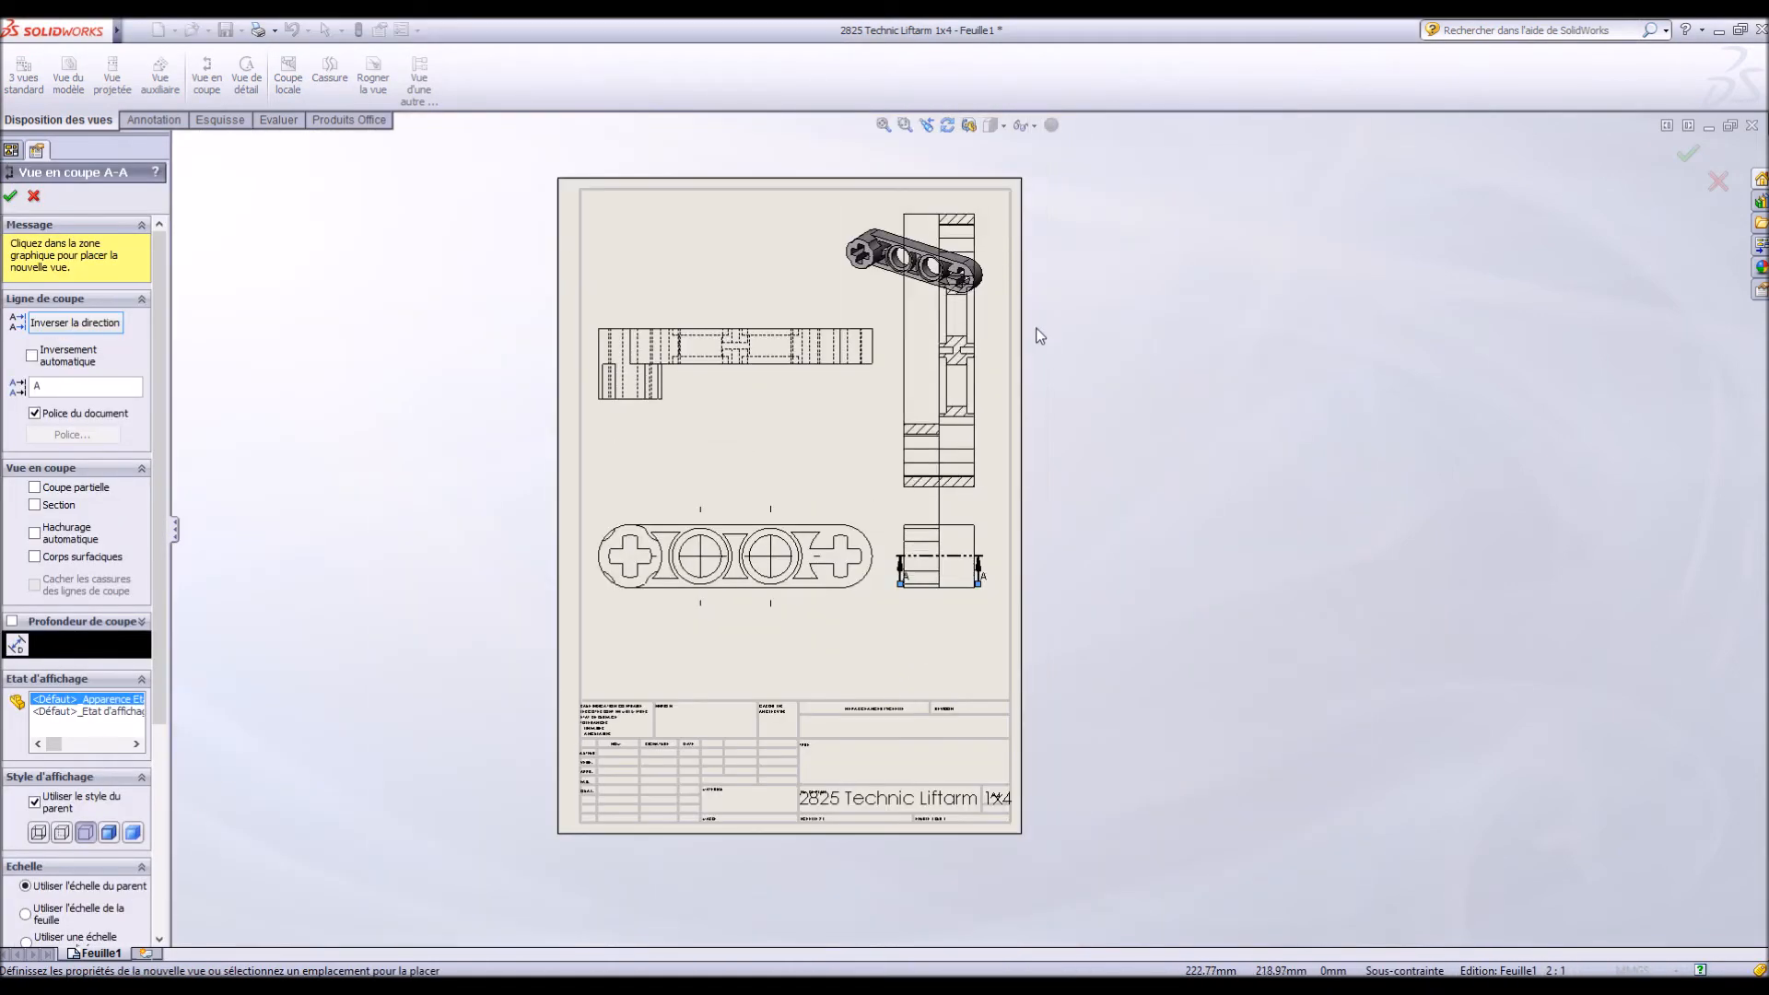
click(1004, 365)
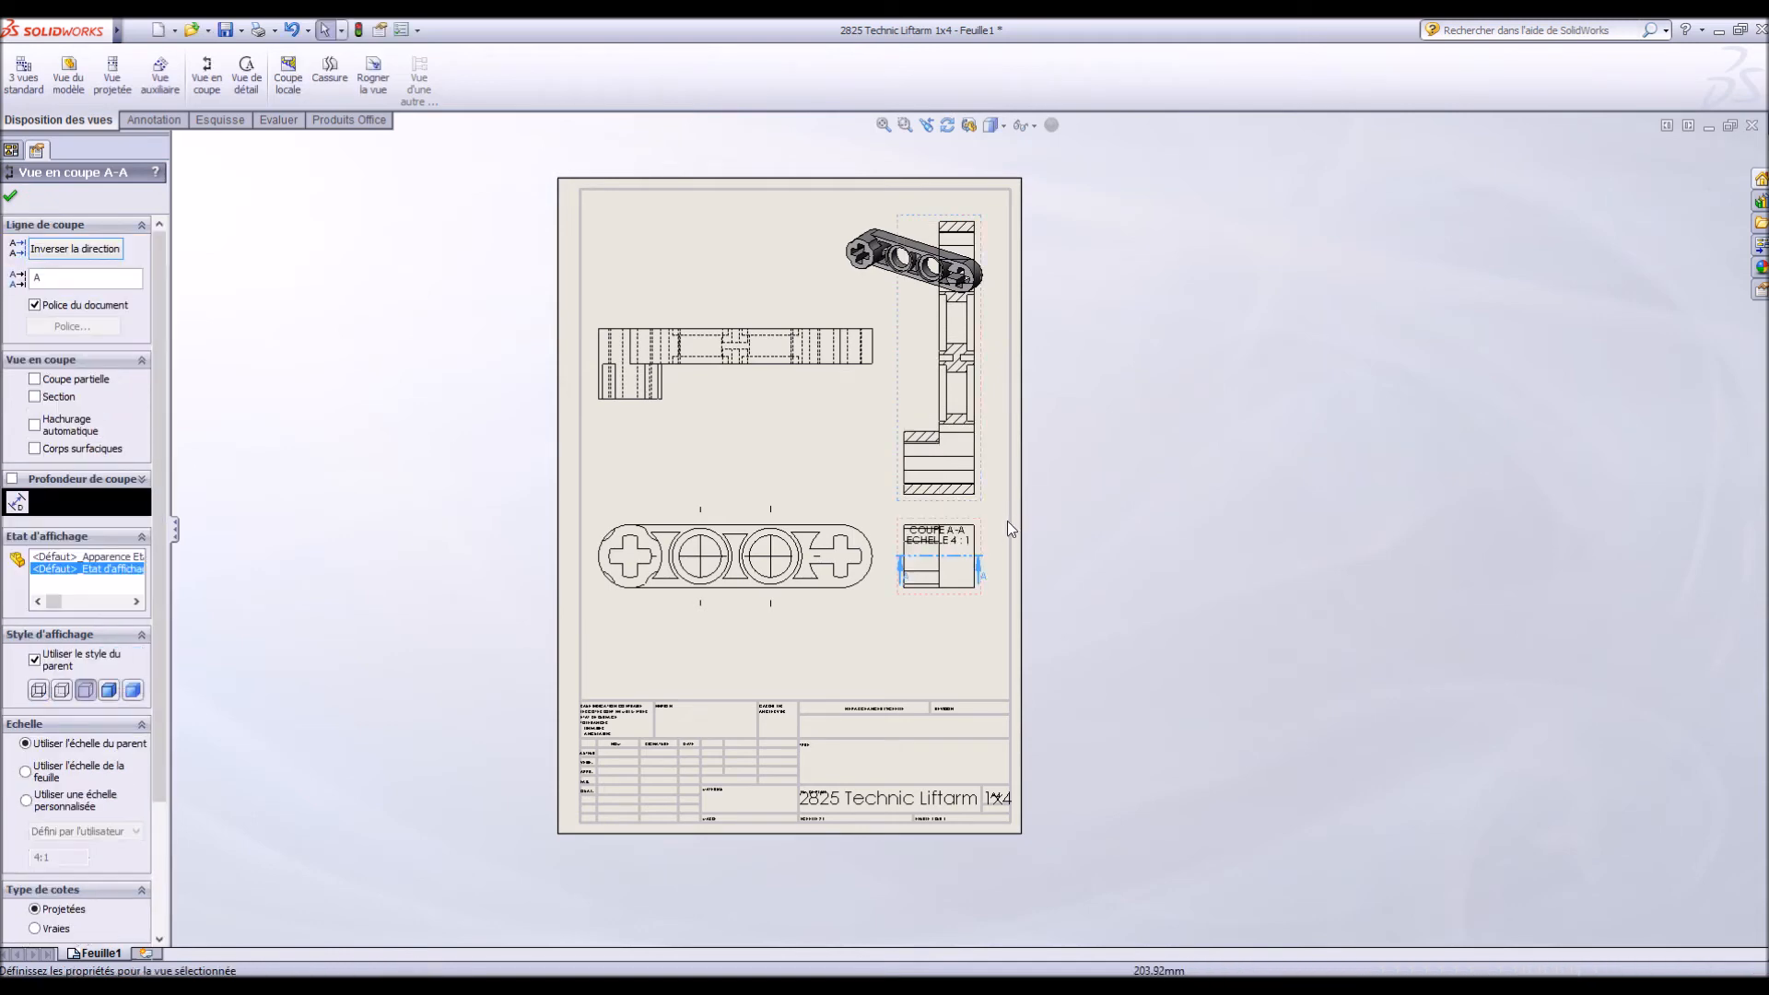
click(943, 644)
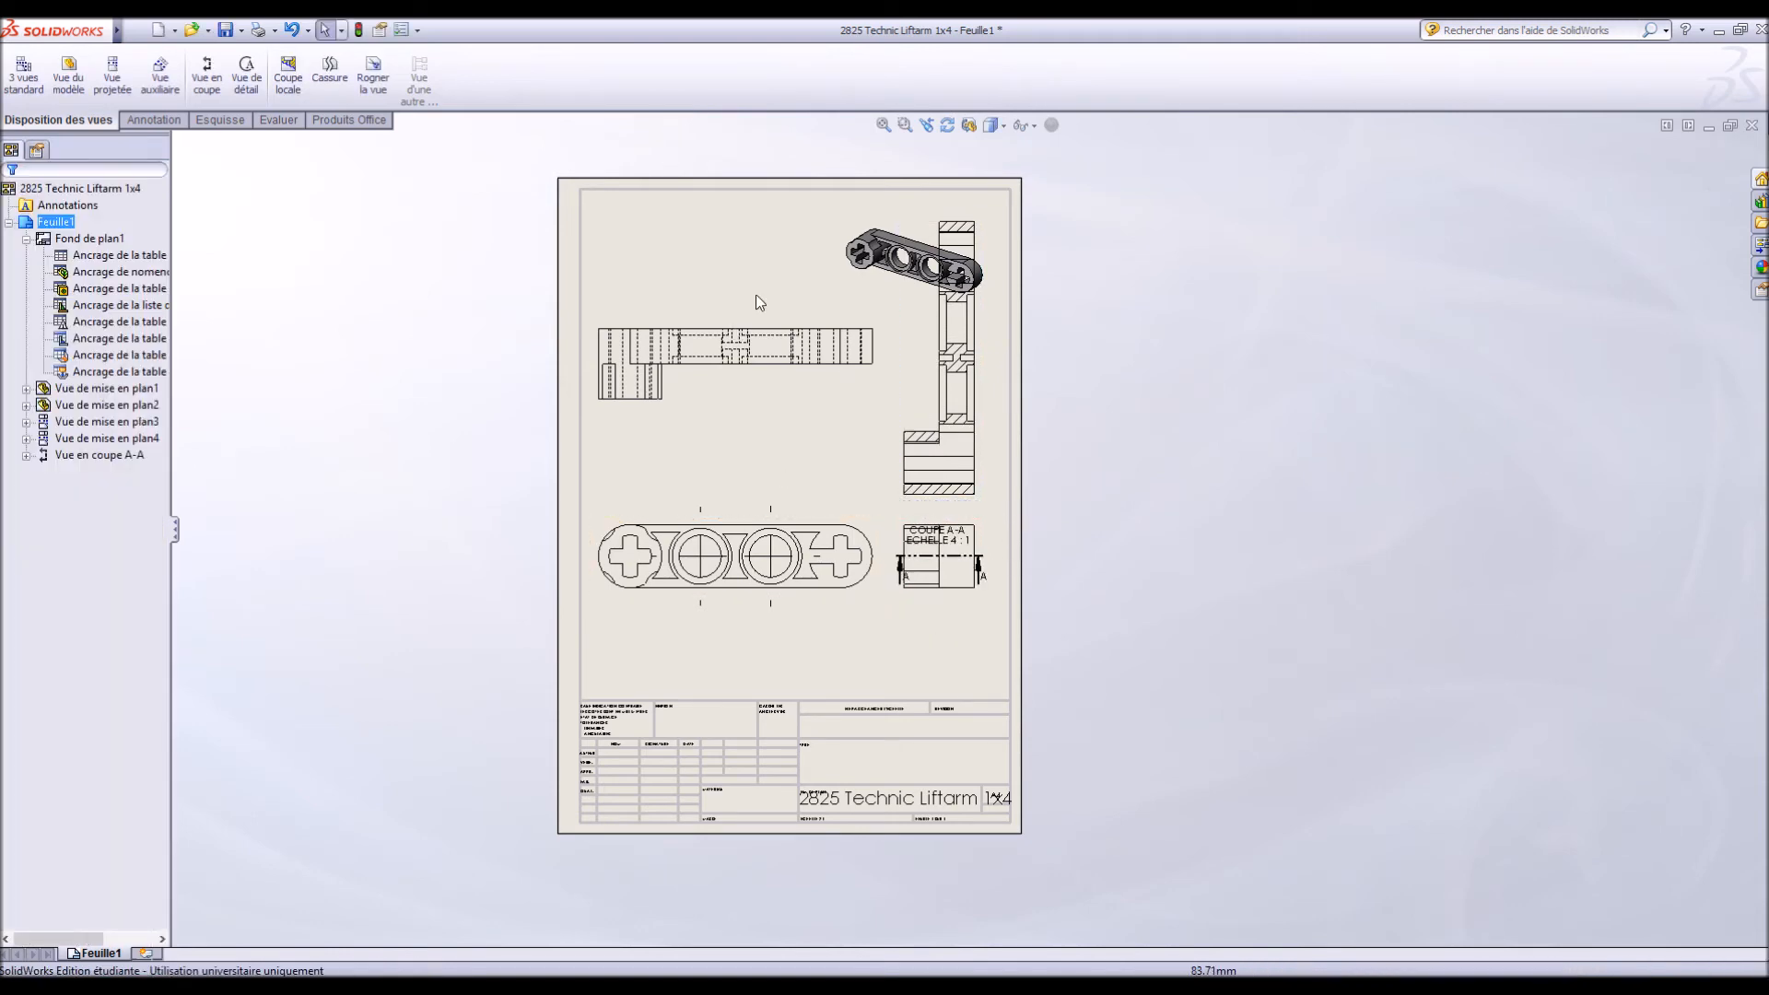
Move the pictorial view above the top view and shift the main view down to clear the section label
drag(881, 311, 666, 295)
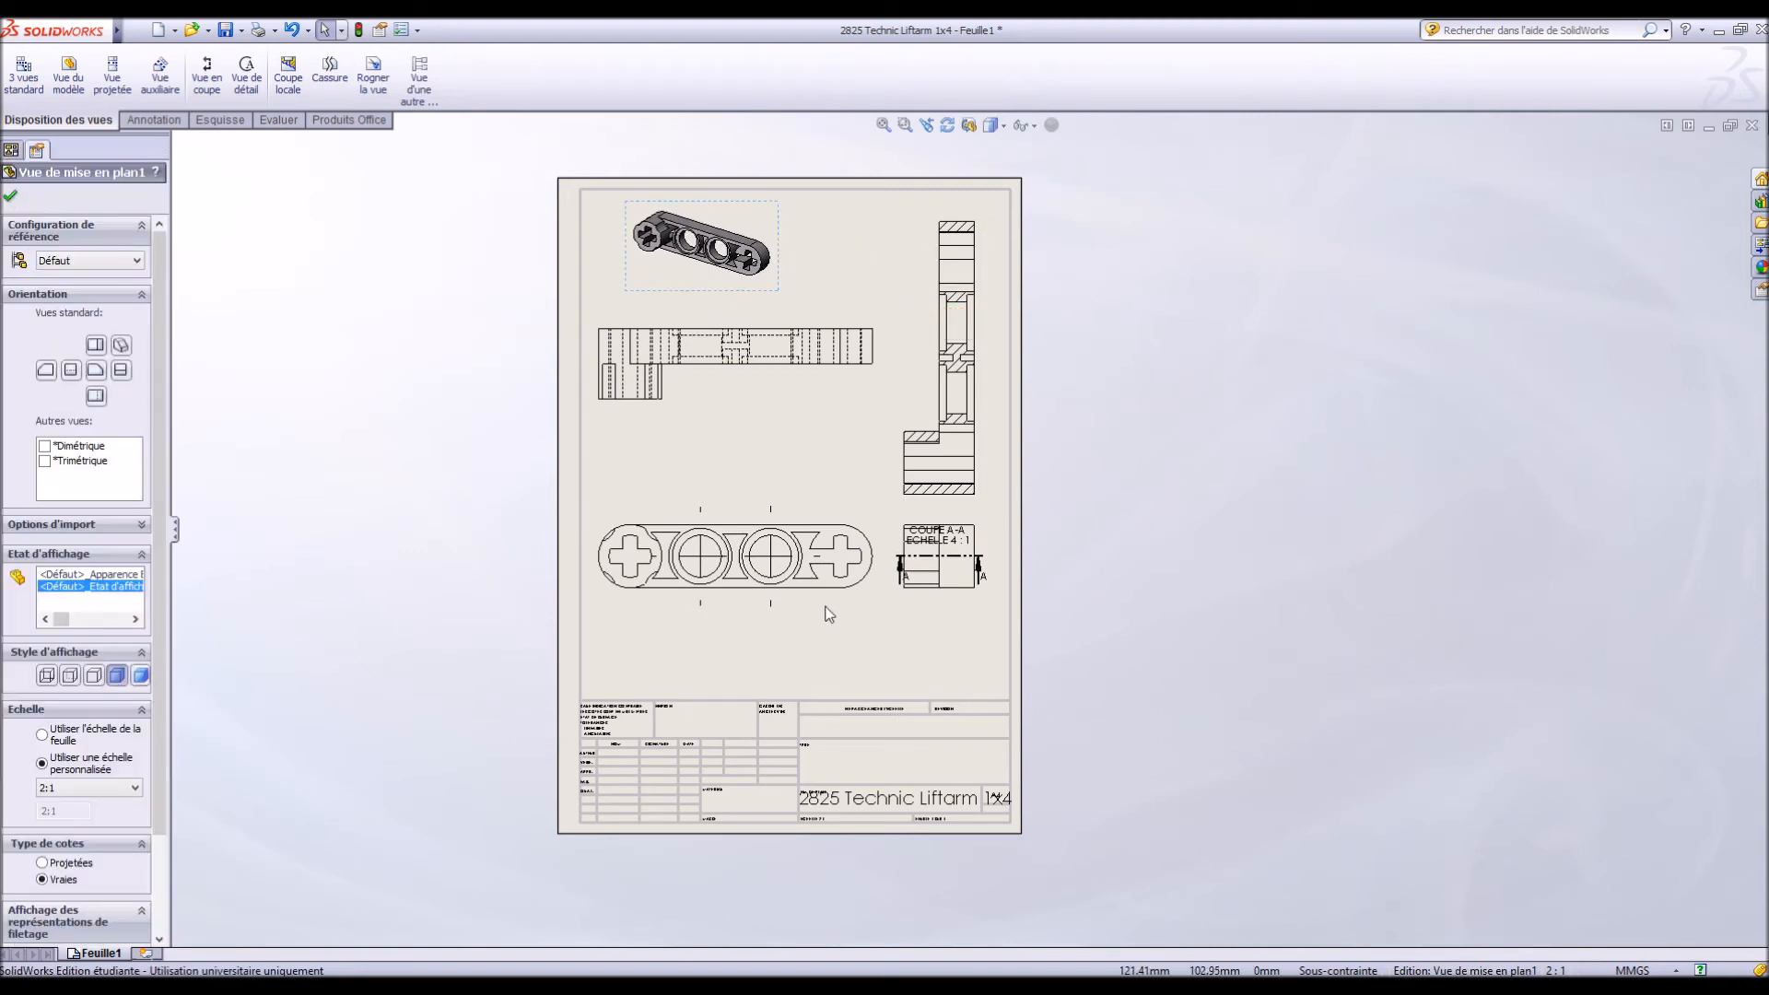
drag(827, 611, 824, 649)
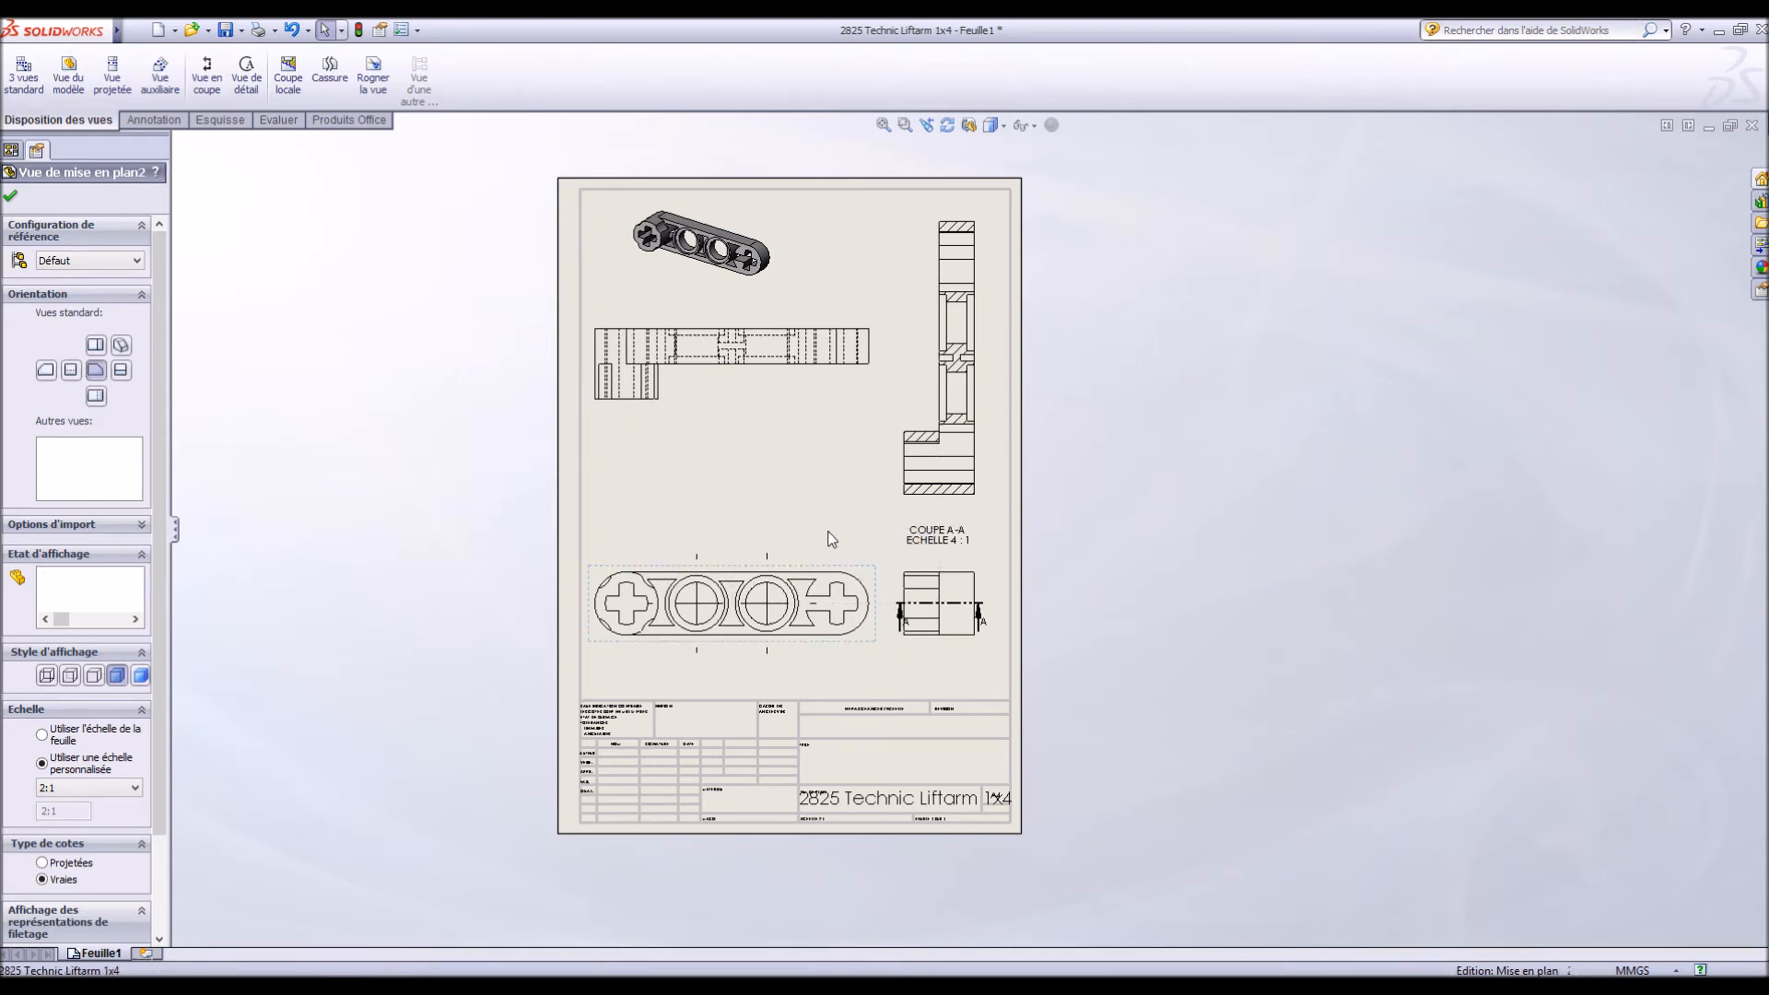
click(820, 516)
scroll(820, 530, down, 2)
scroll(1078, 490, down, 2)
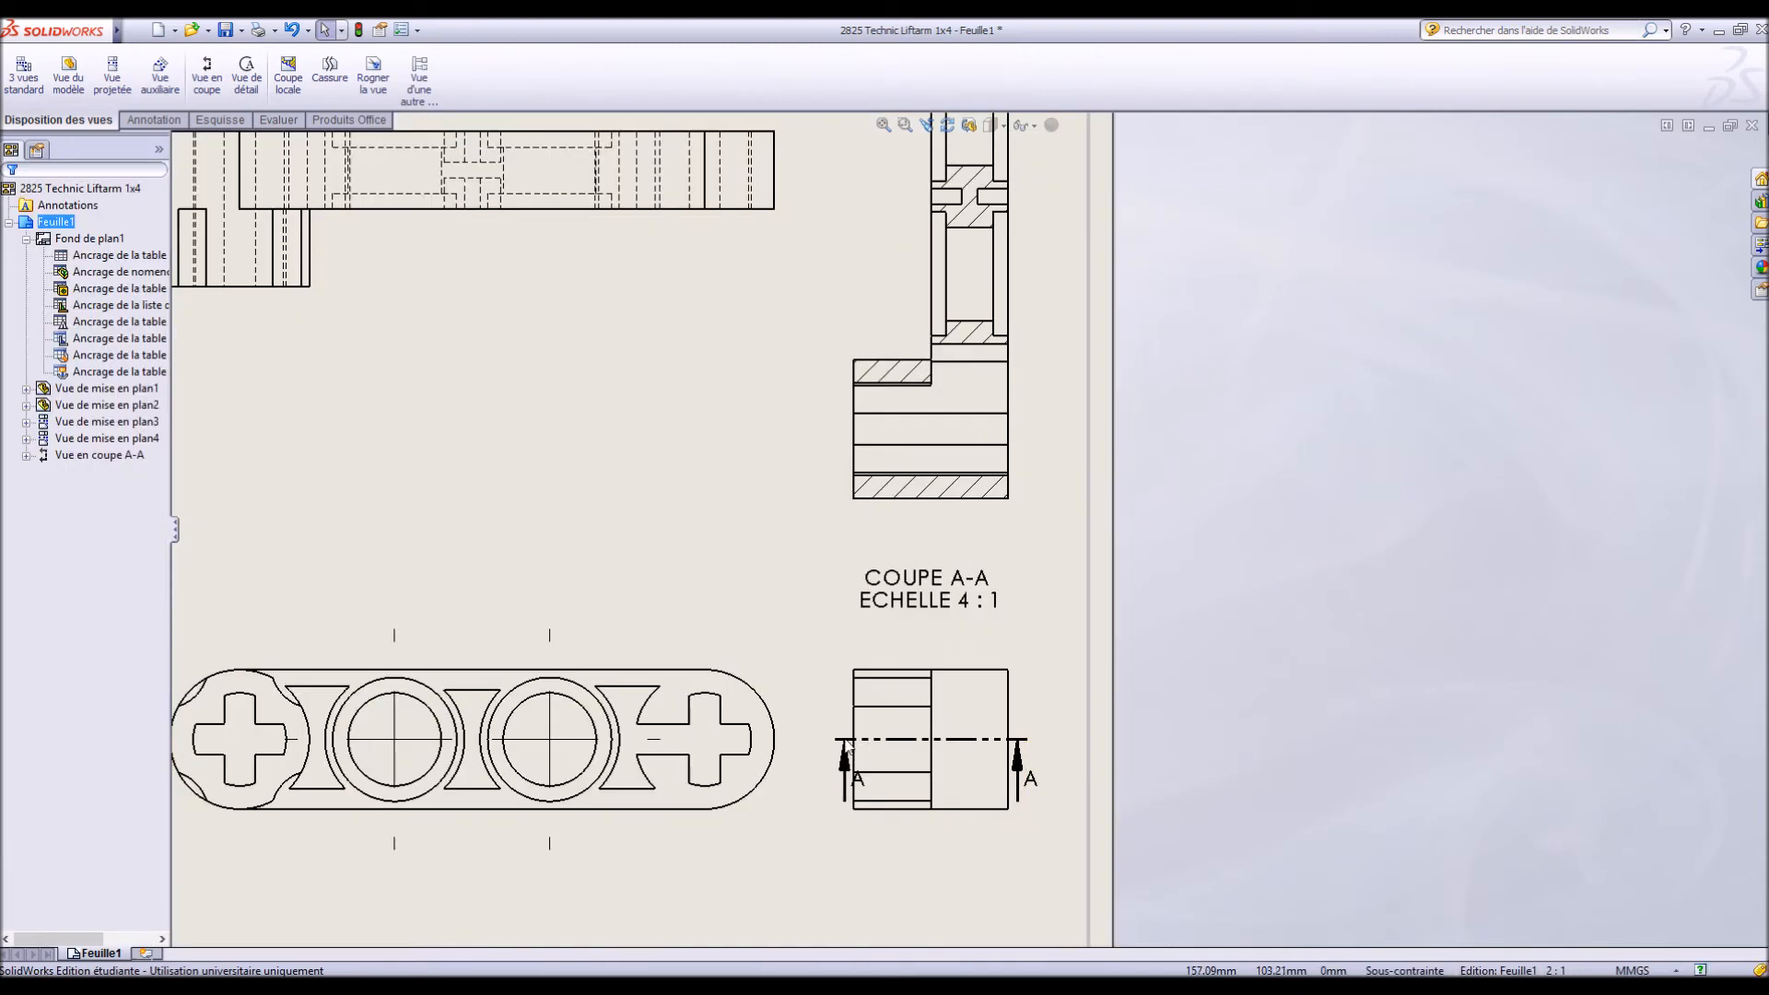
key(f)
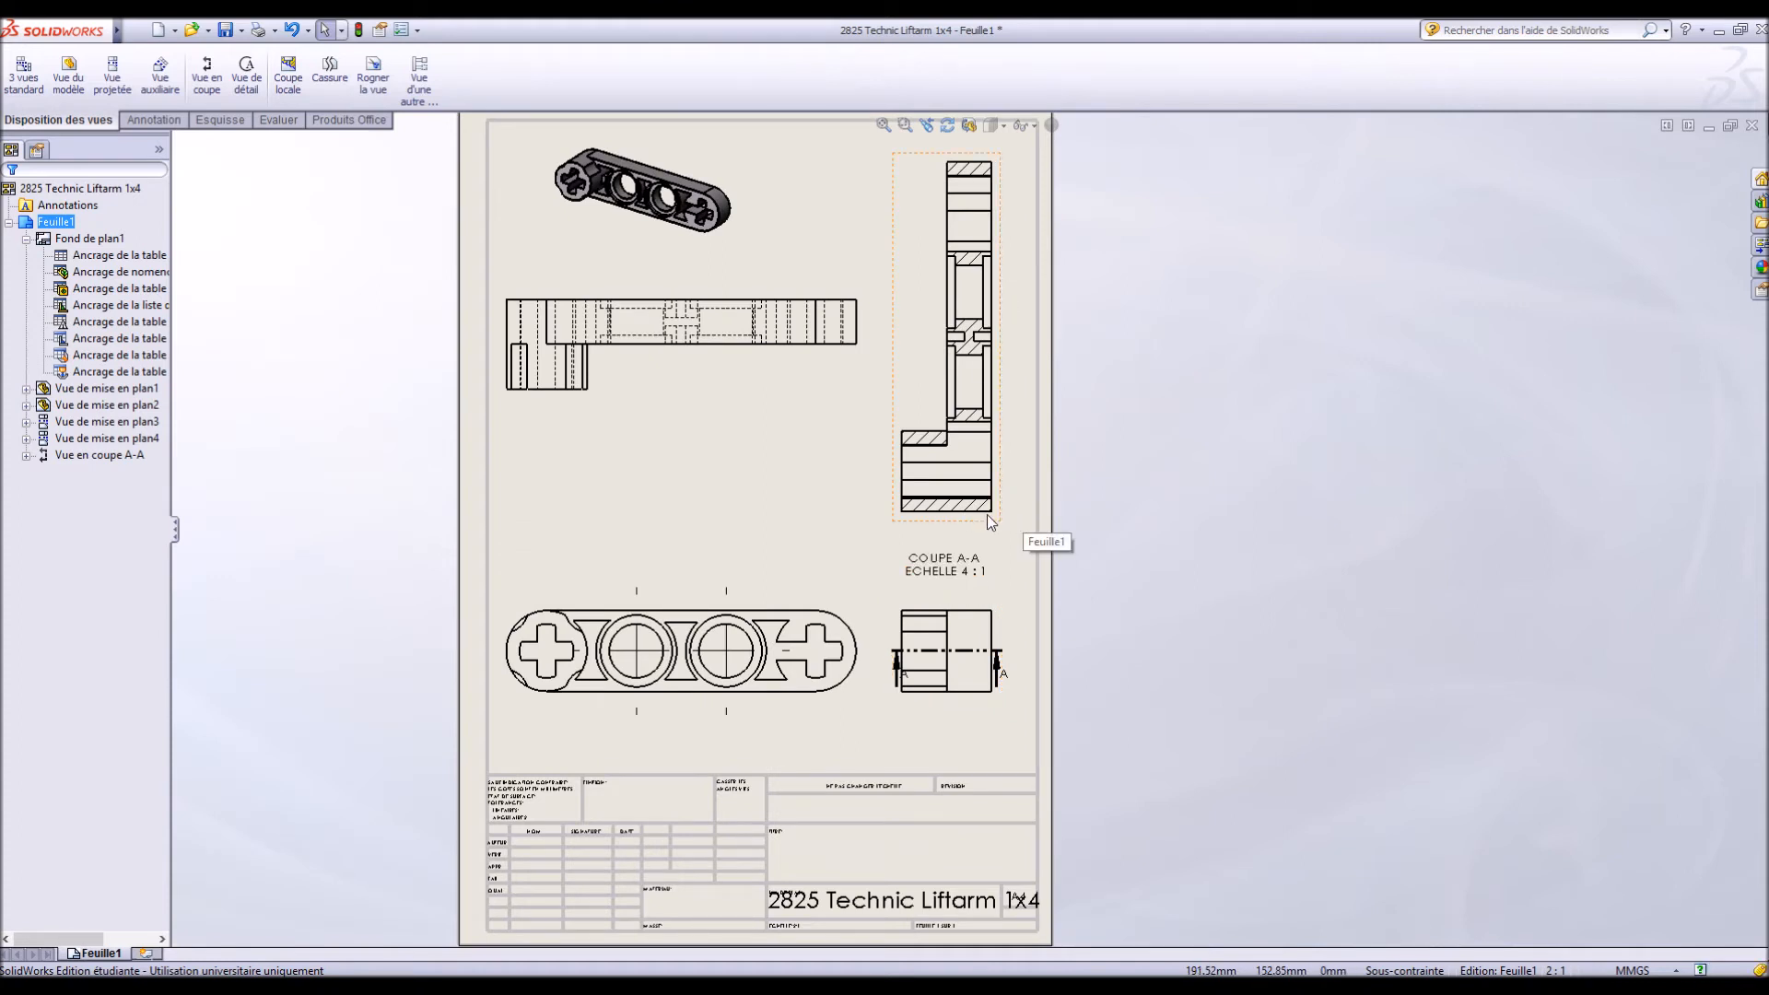
Remove the dashed hidden lines from the top view of the liftarm
click(663, 372)
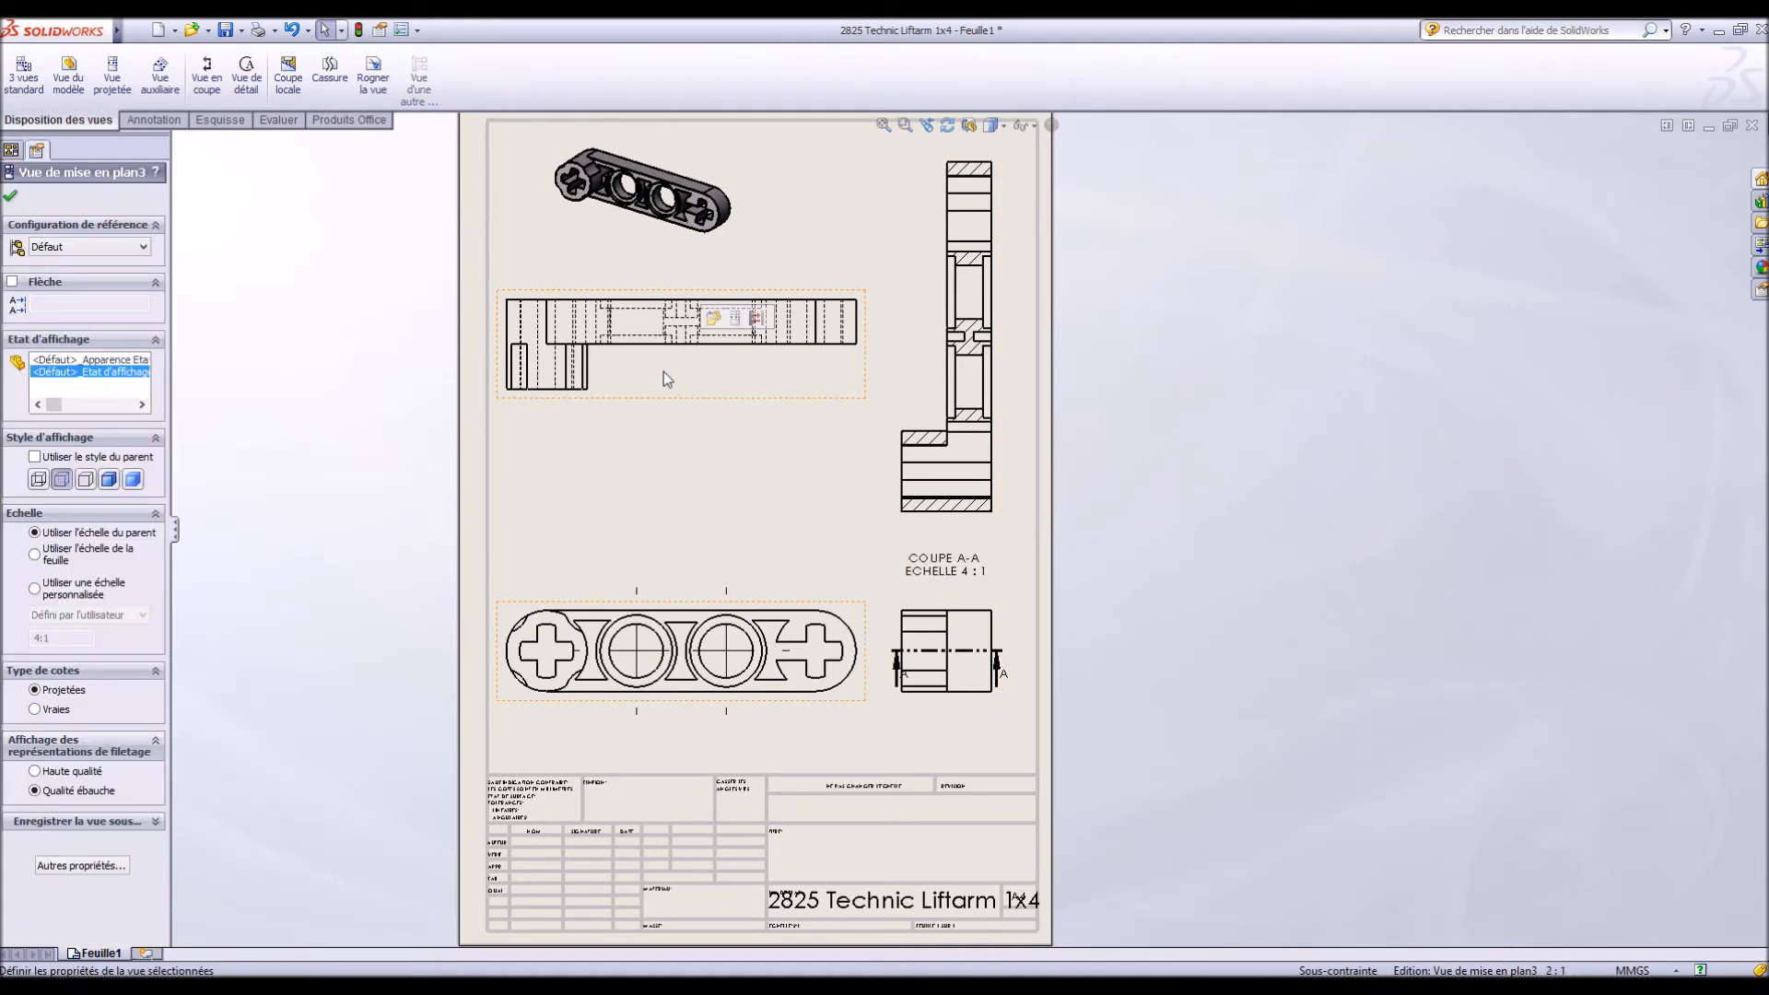
click(86, 481)
click(703, 495)
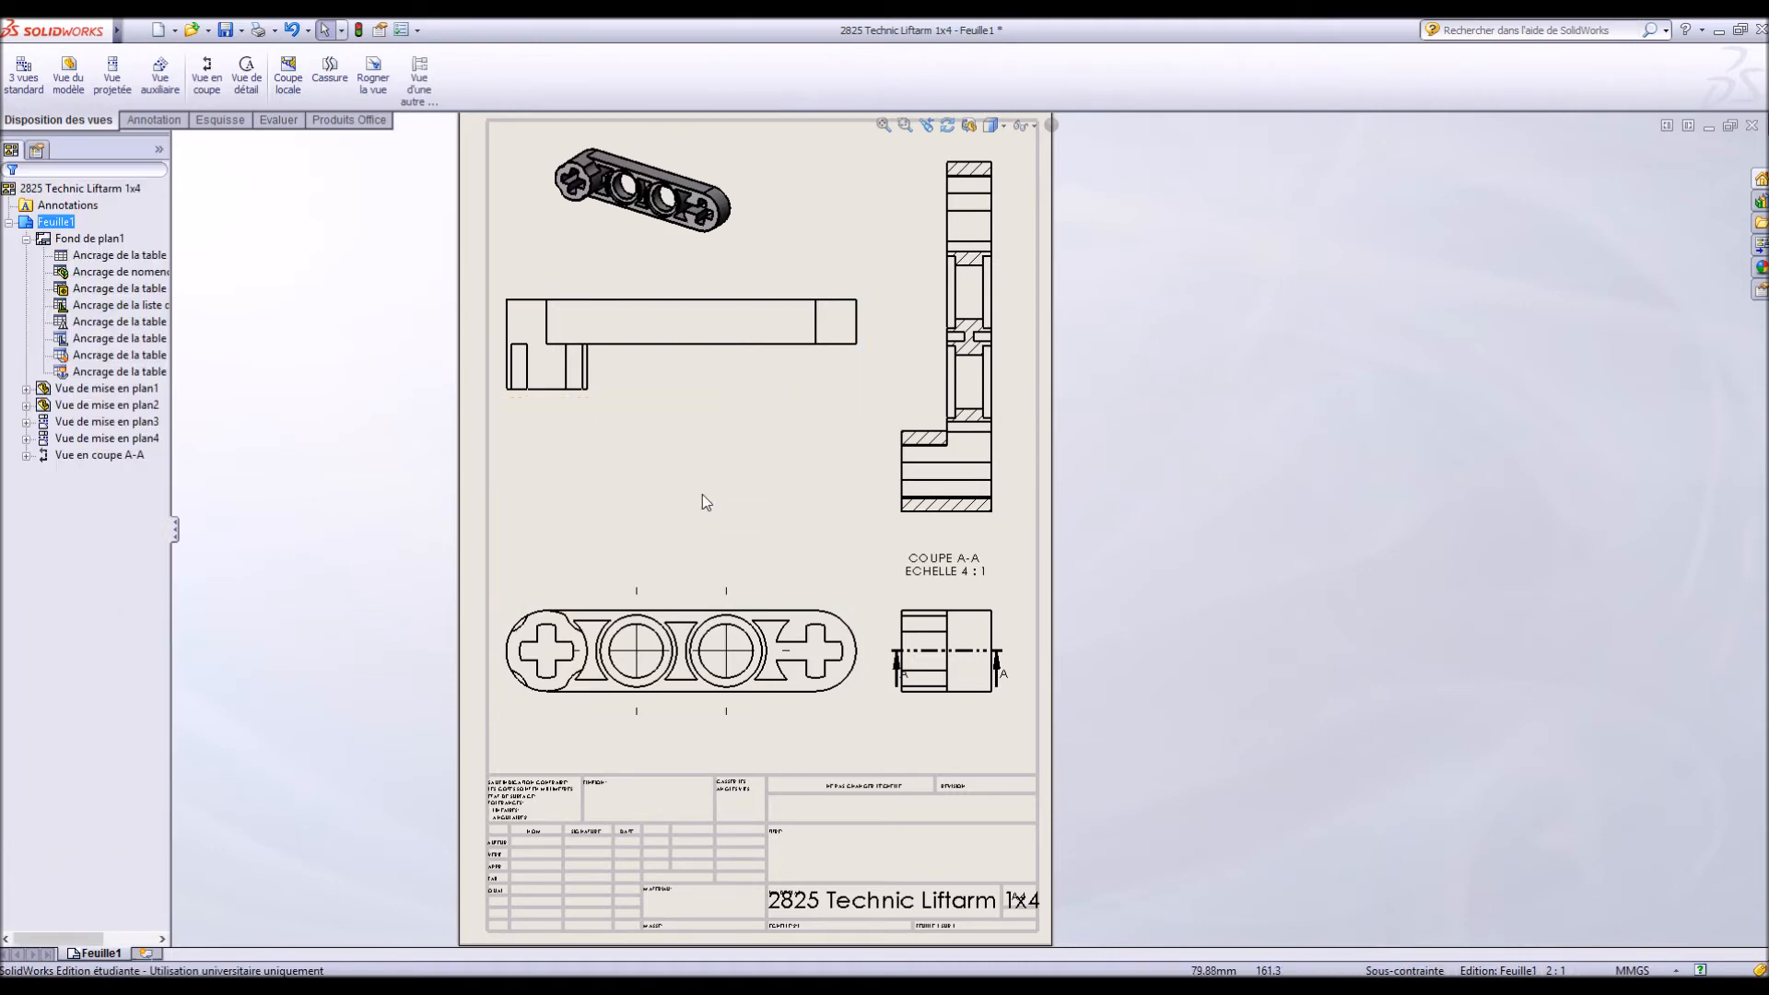
Delete section view A-A with its cutting line, and the projected view above the main view
click(977, 521)
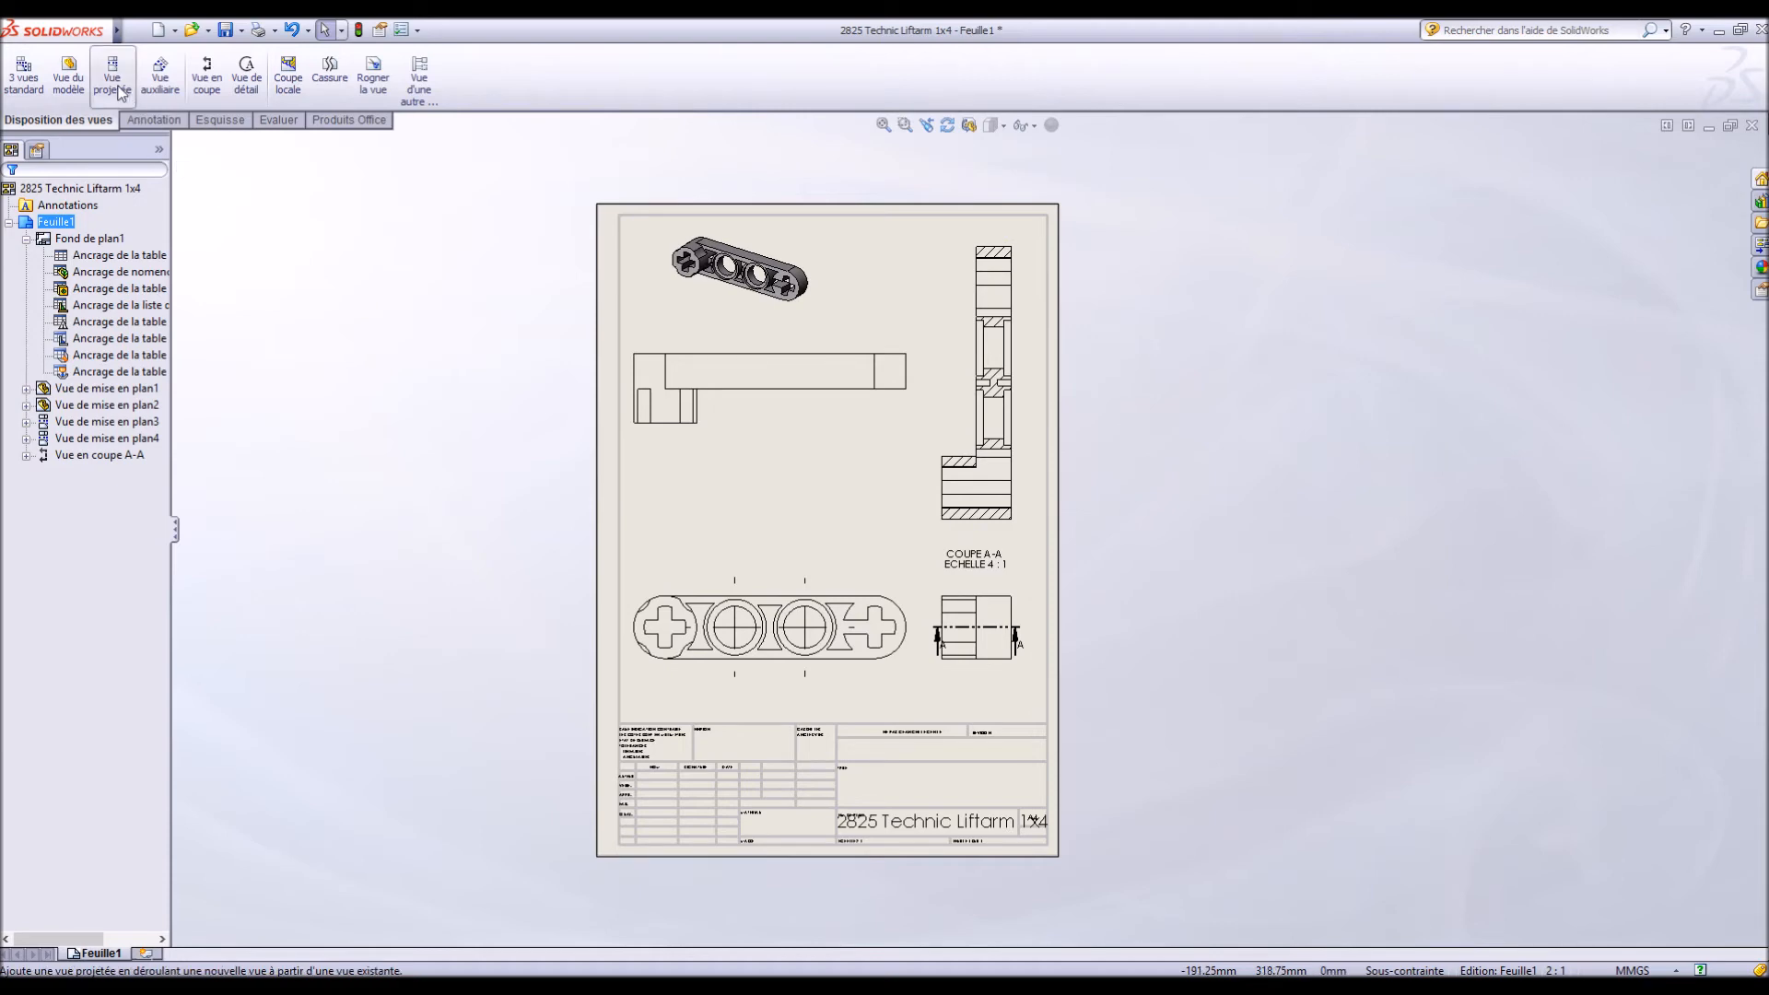
click(997, 528)
key(Delete)
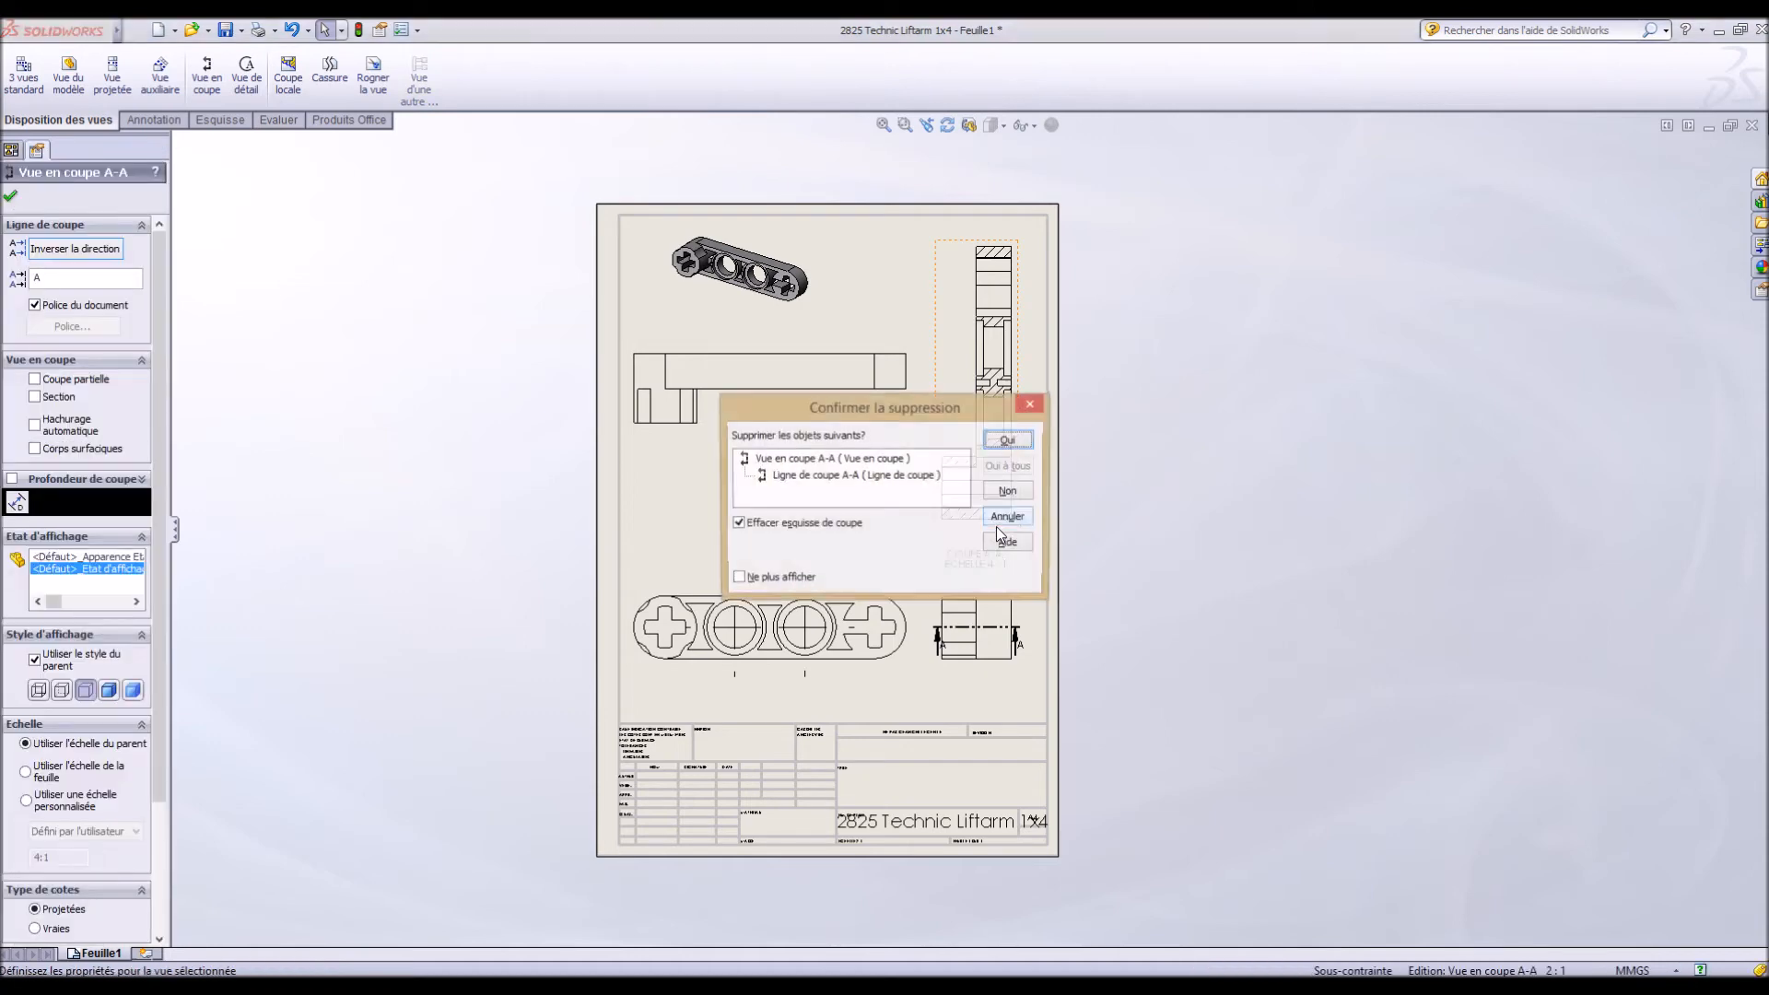
click(1025, 439)
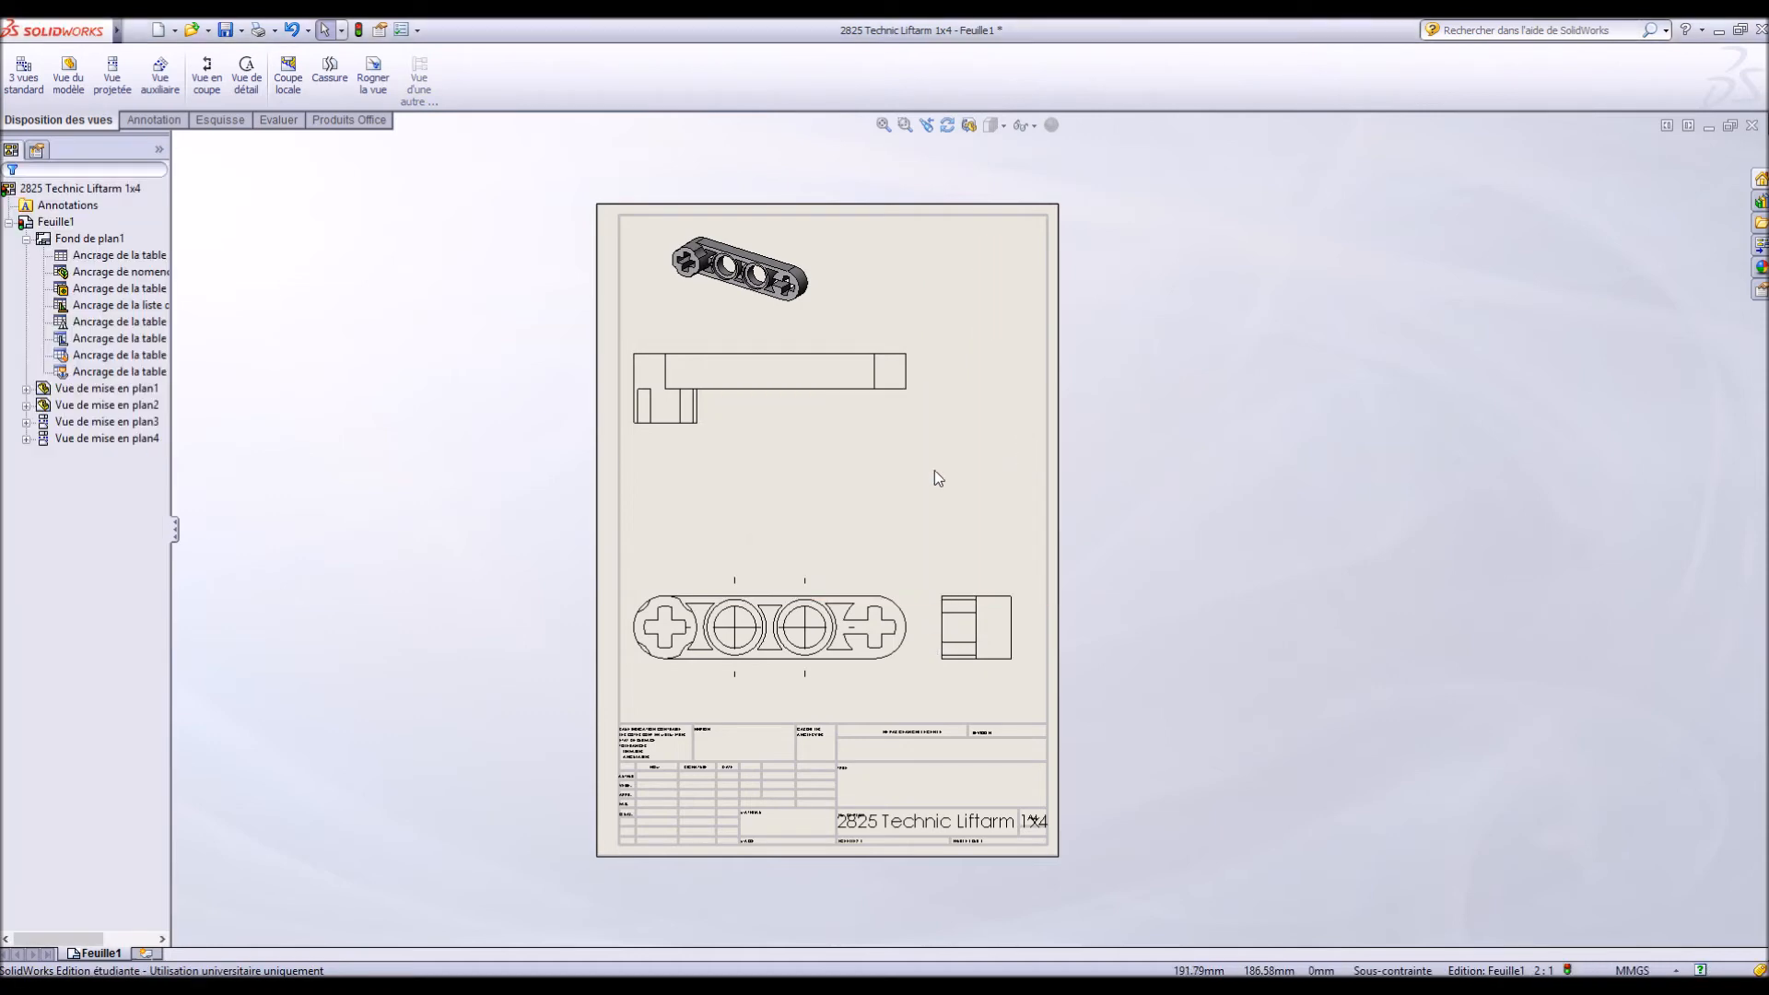
click(813, 410)
key(Delete)
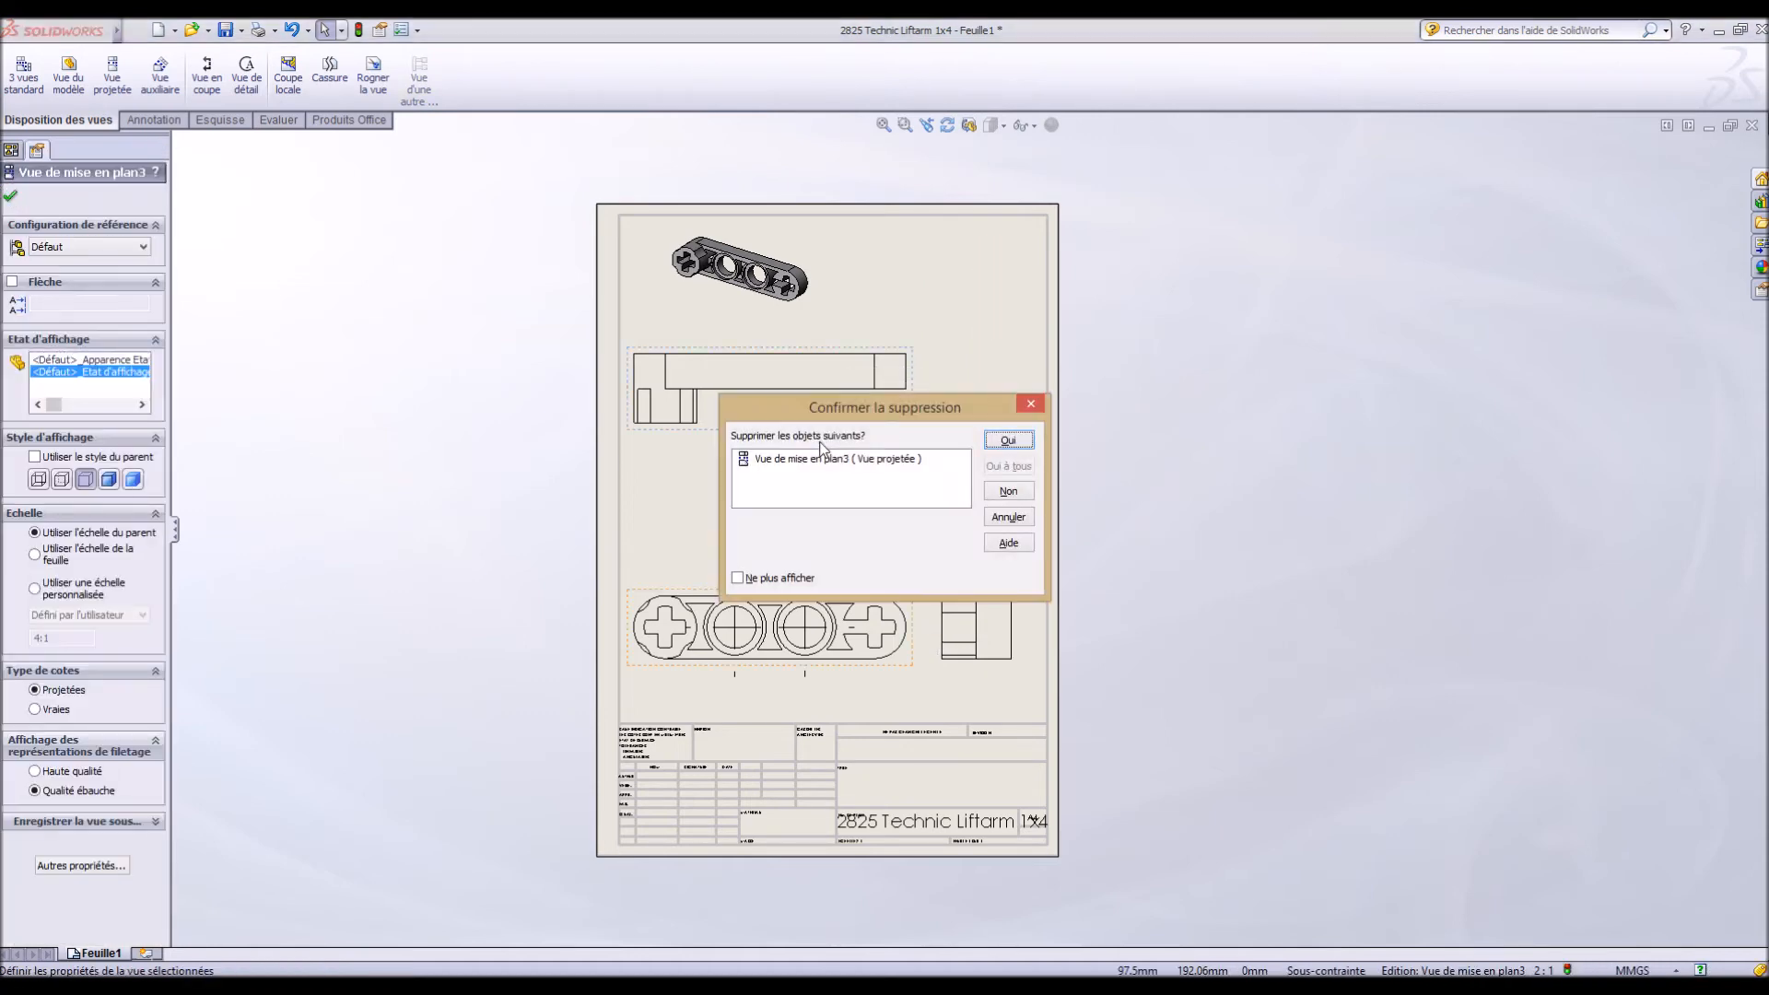
click(1029, 443)
Move the main view up under the pictorial view and project a new view from it below
drag(879, 601, 875, 330)
click(889, 492)
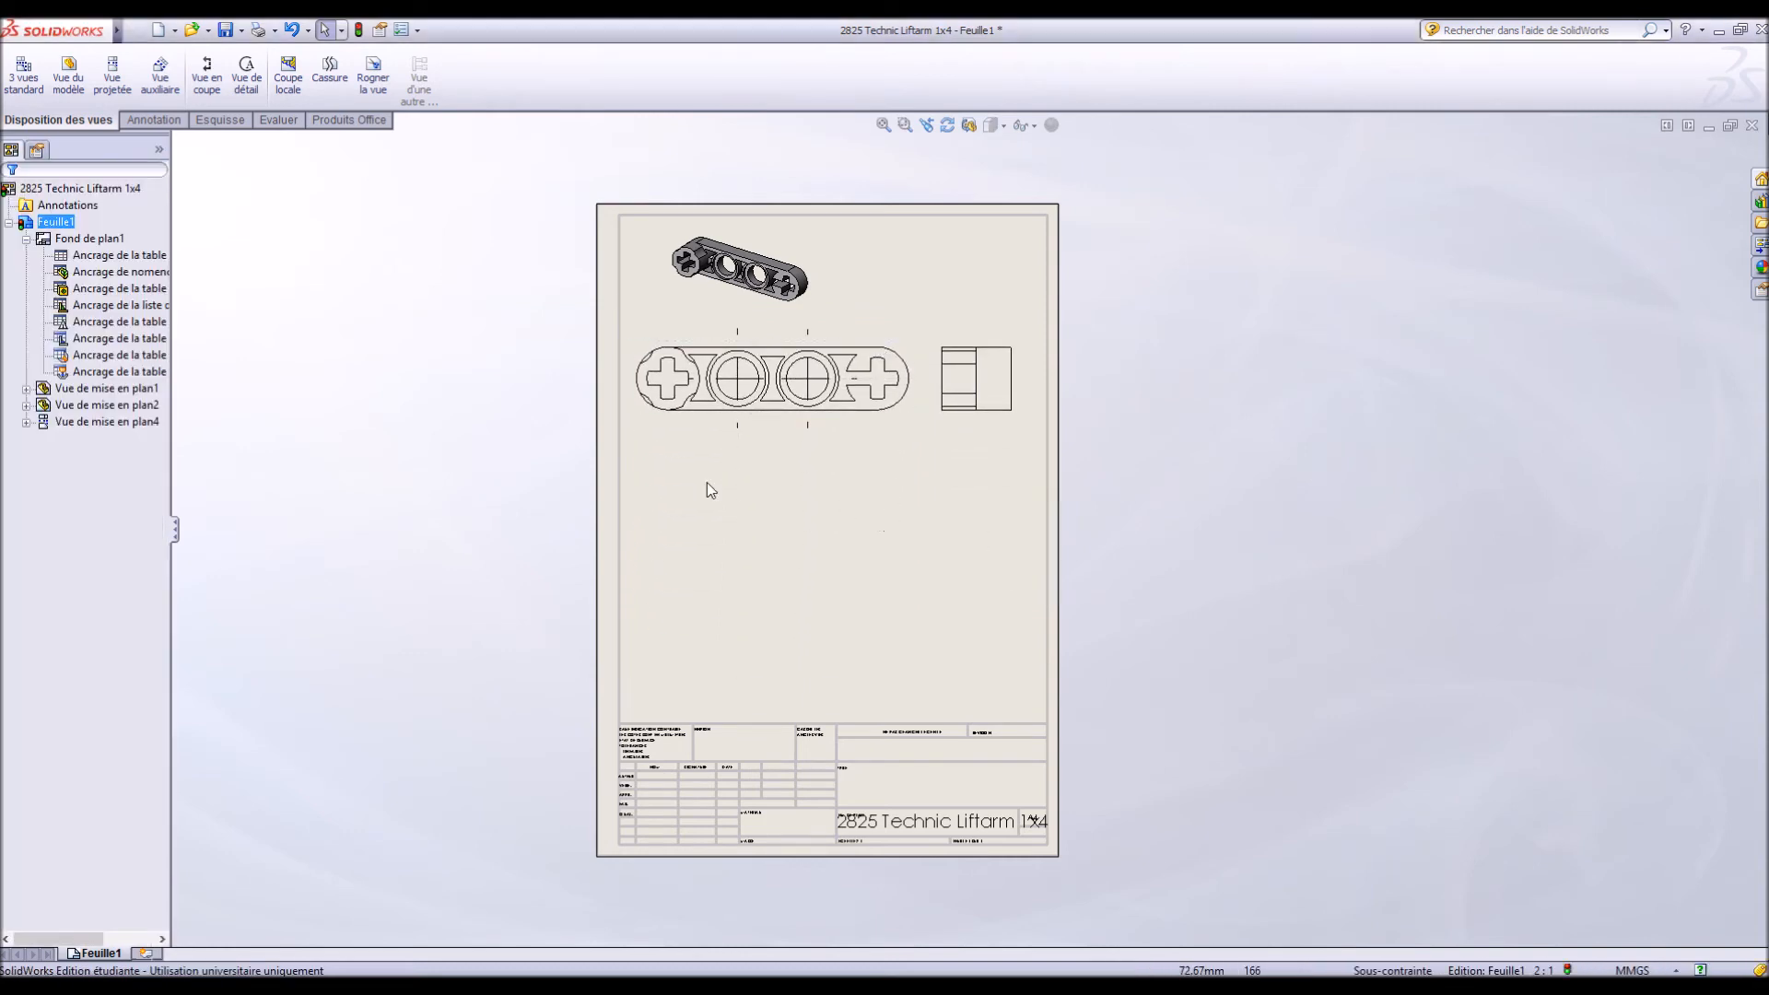
click(111, 72)
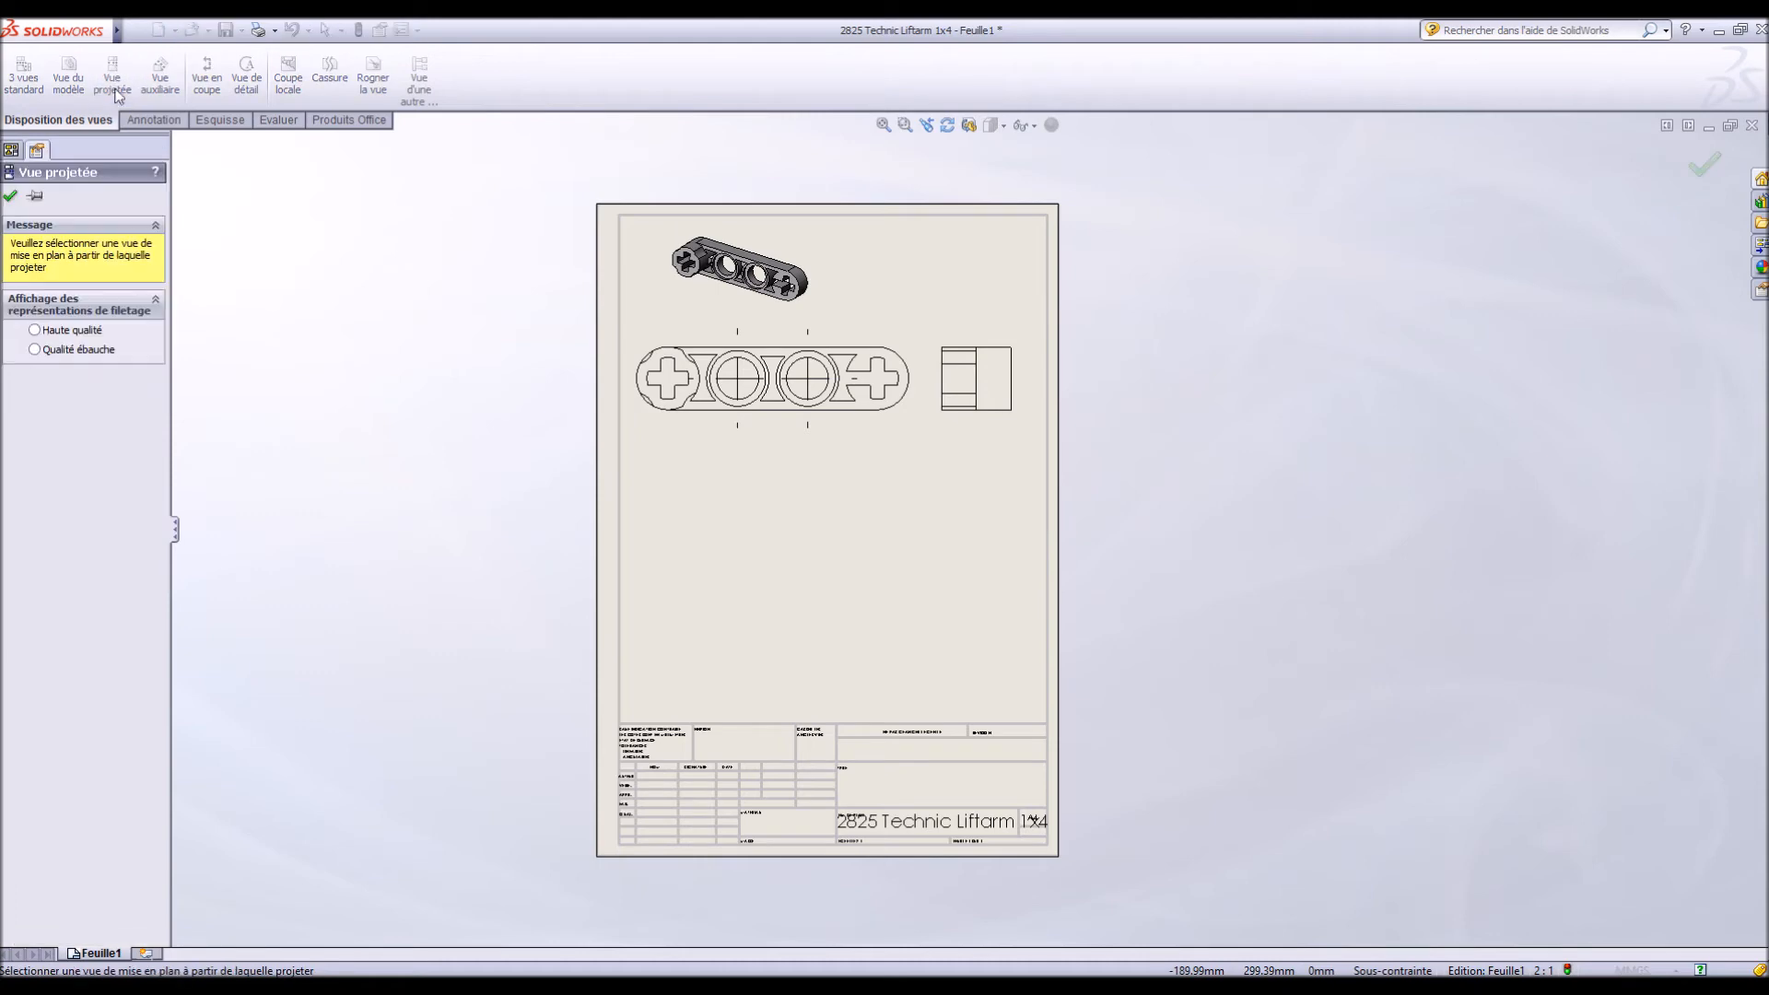
click(748, 417)
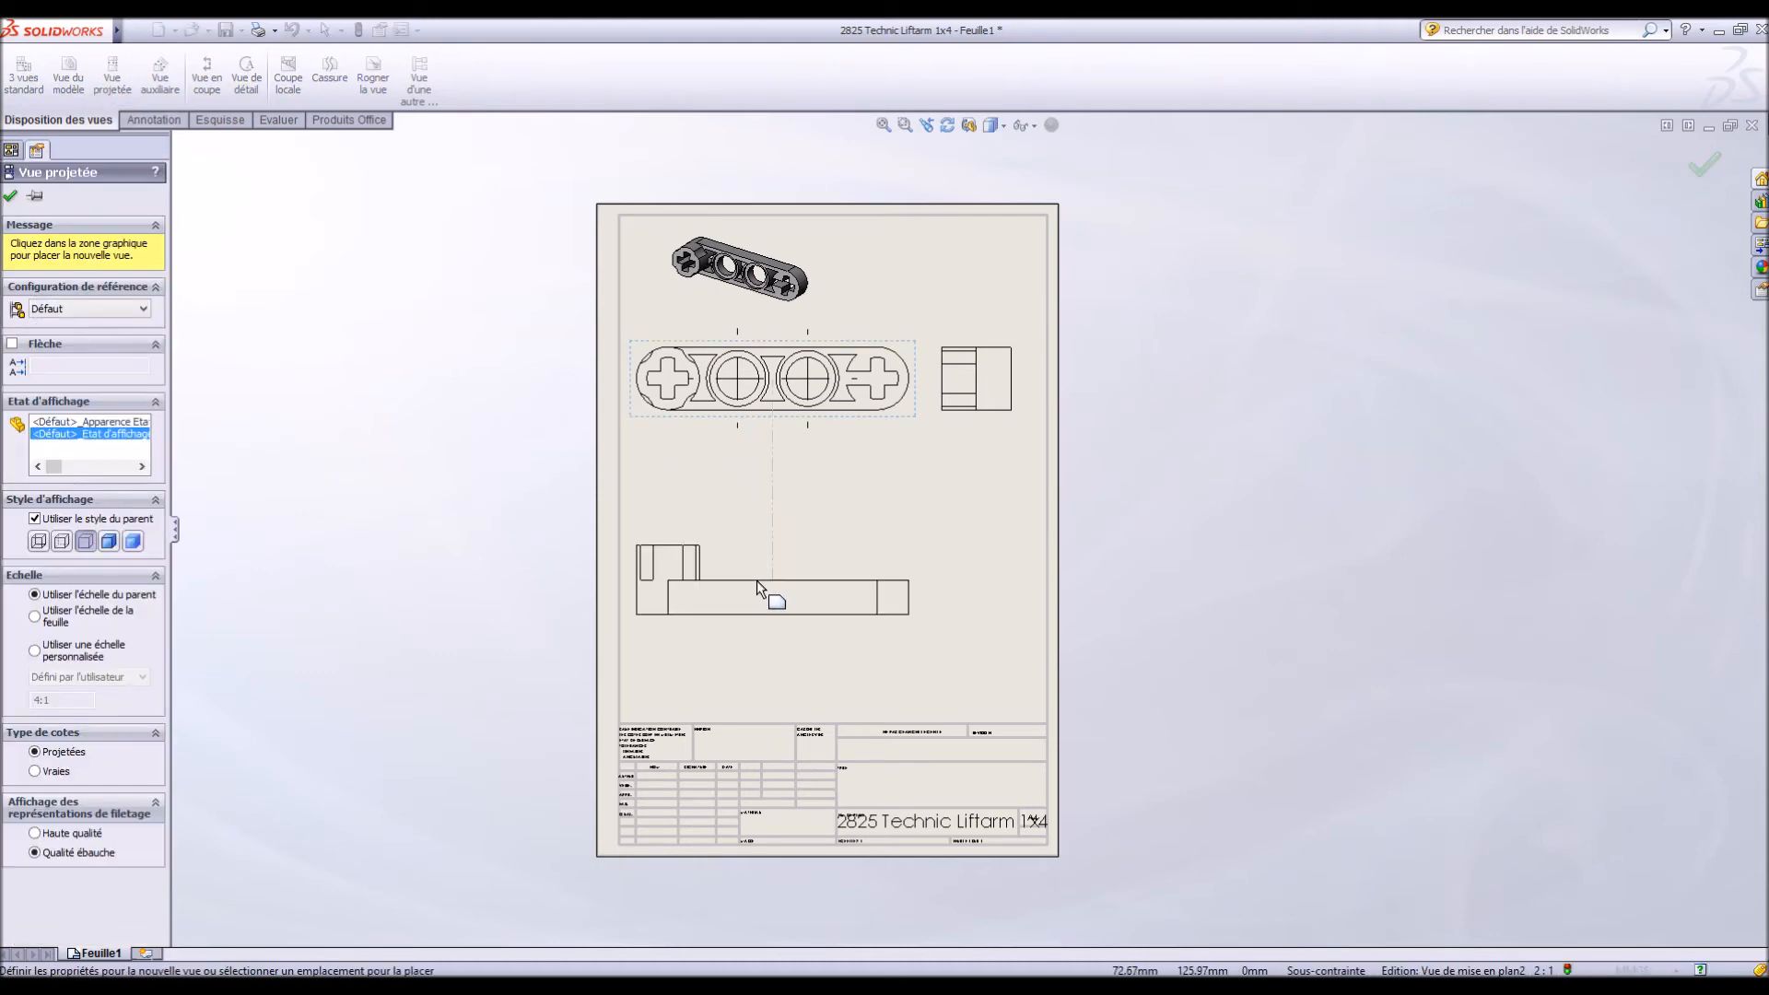
click(758, 585)
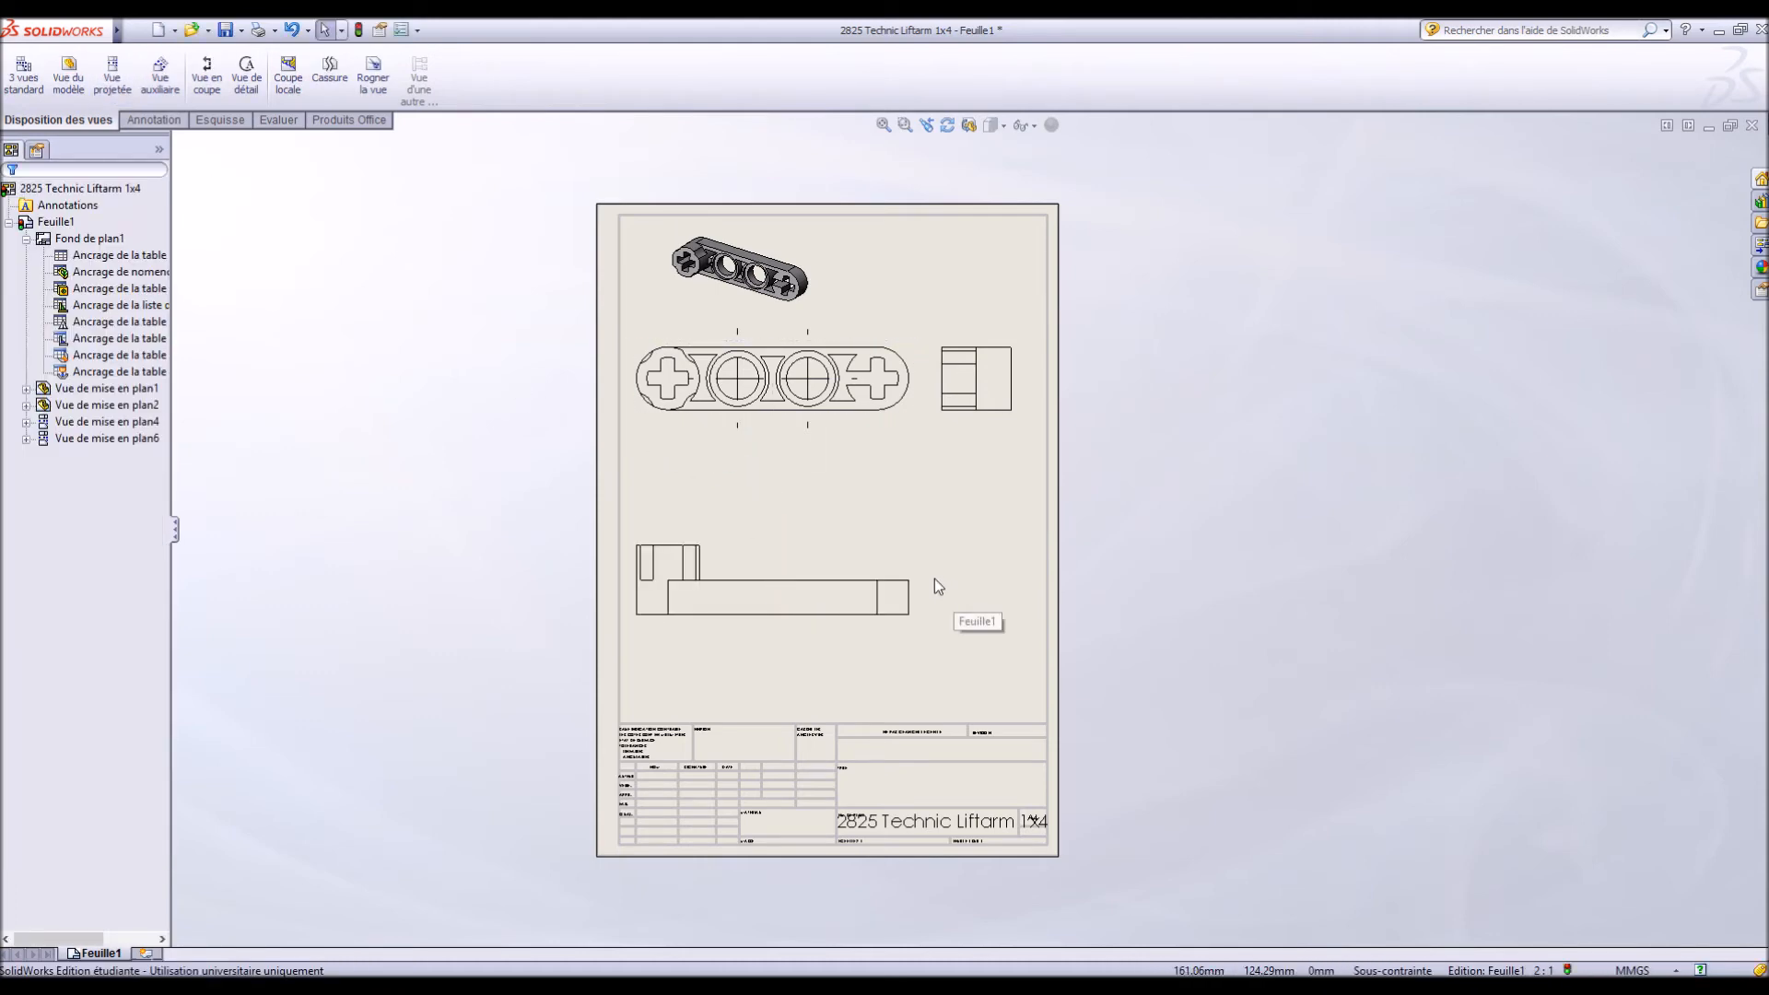
scroll(917, 570, up, 3)
scroll(904, 560, down, 5)
scroll(929, 493, up, 2)
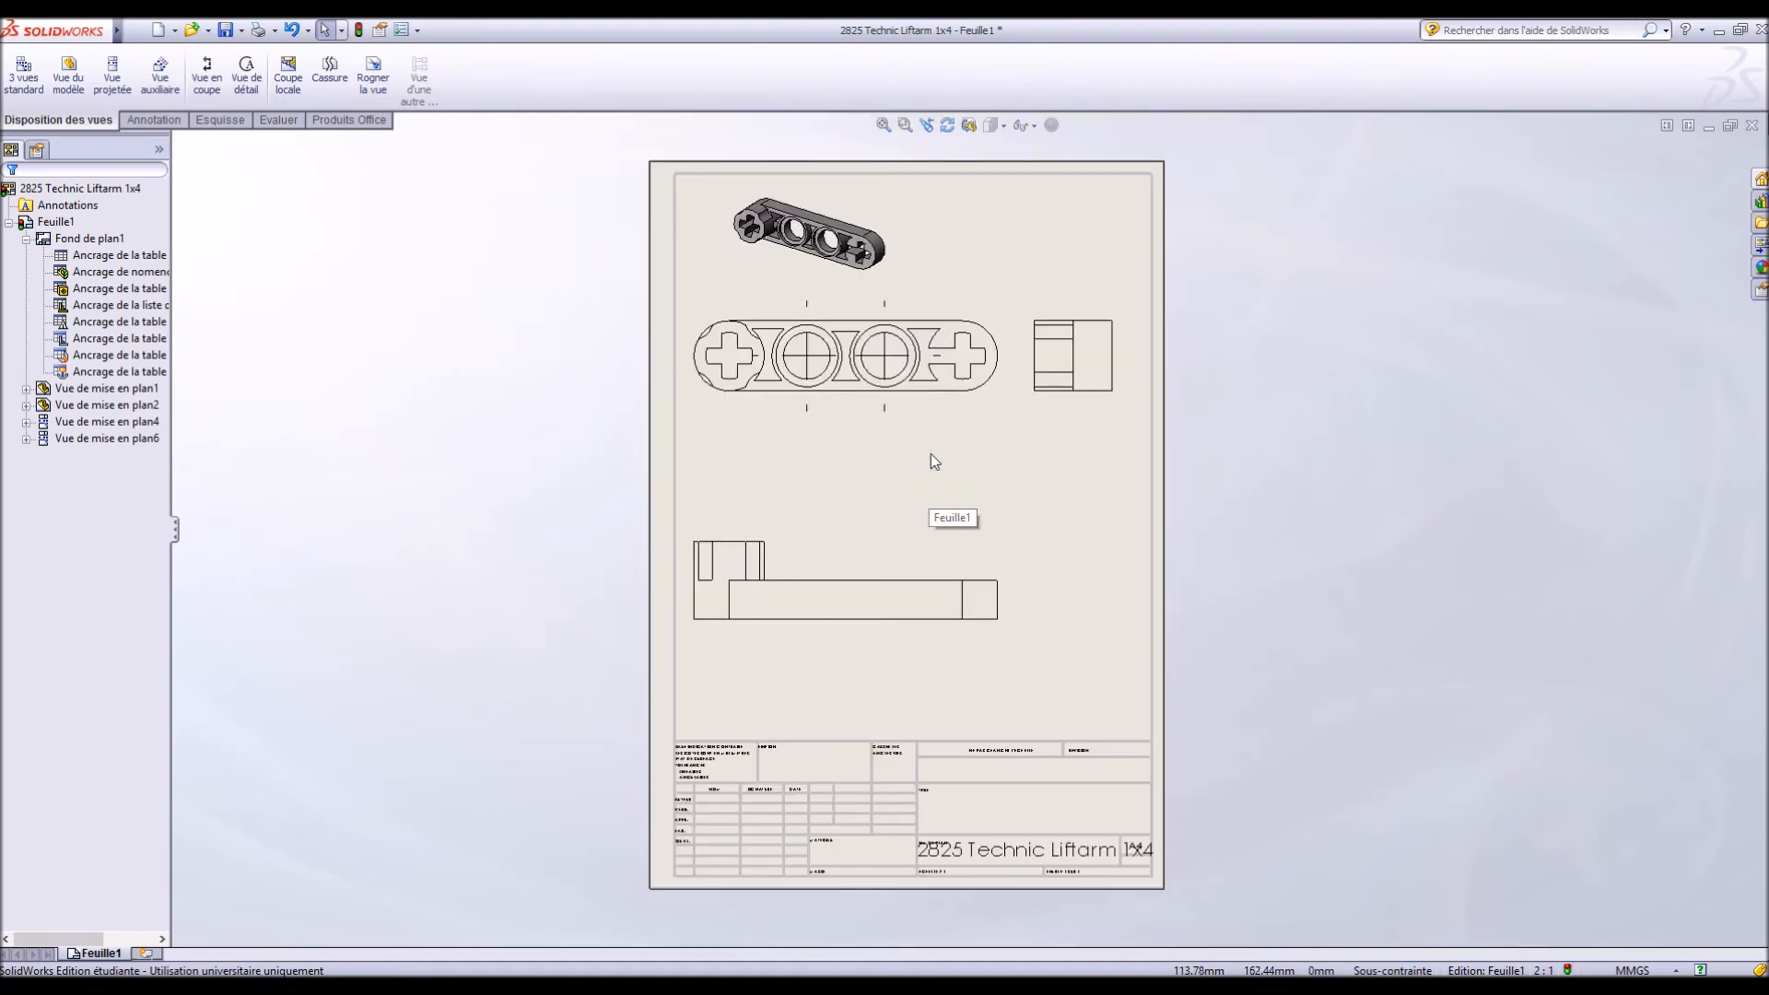
Move the pictorial view just above the title block's right end, raise the lower projected view, and nudge the main view upward
drag(888, 273, 1133, 714)
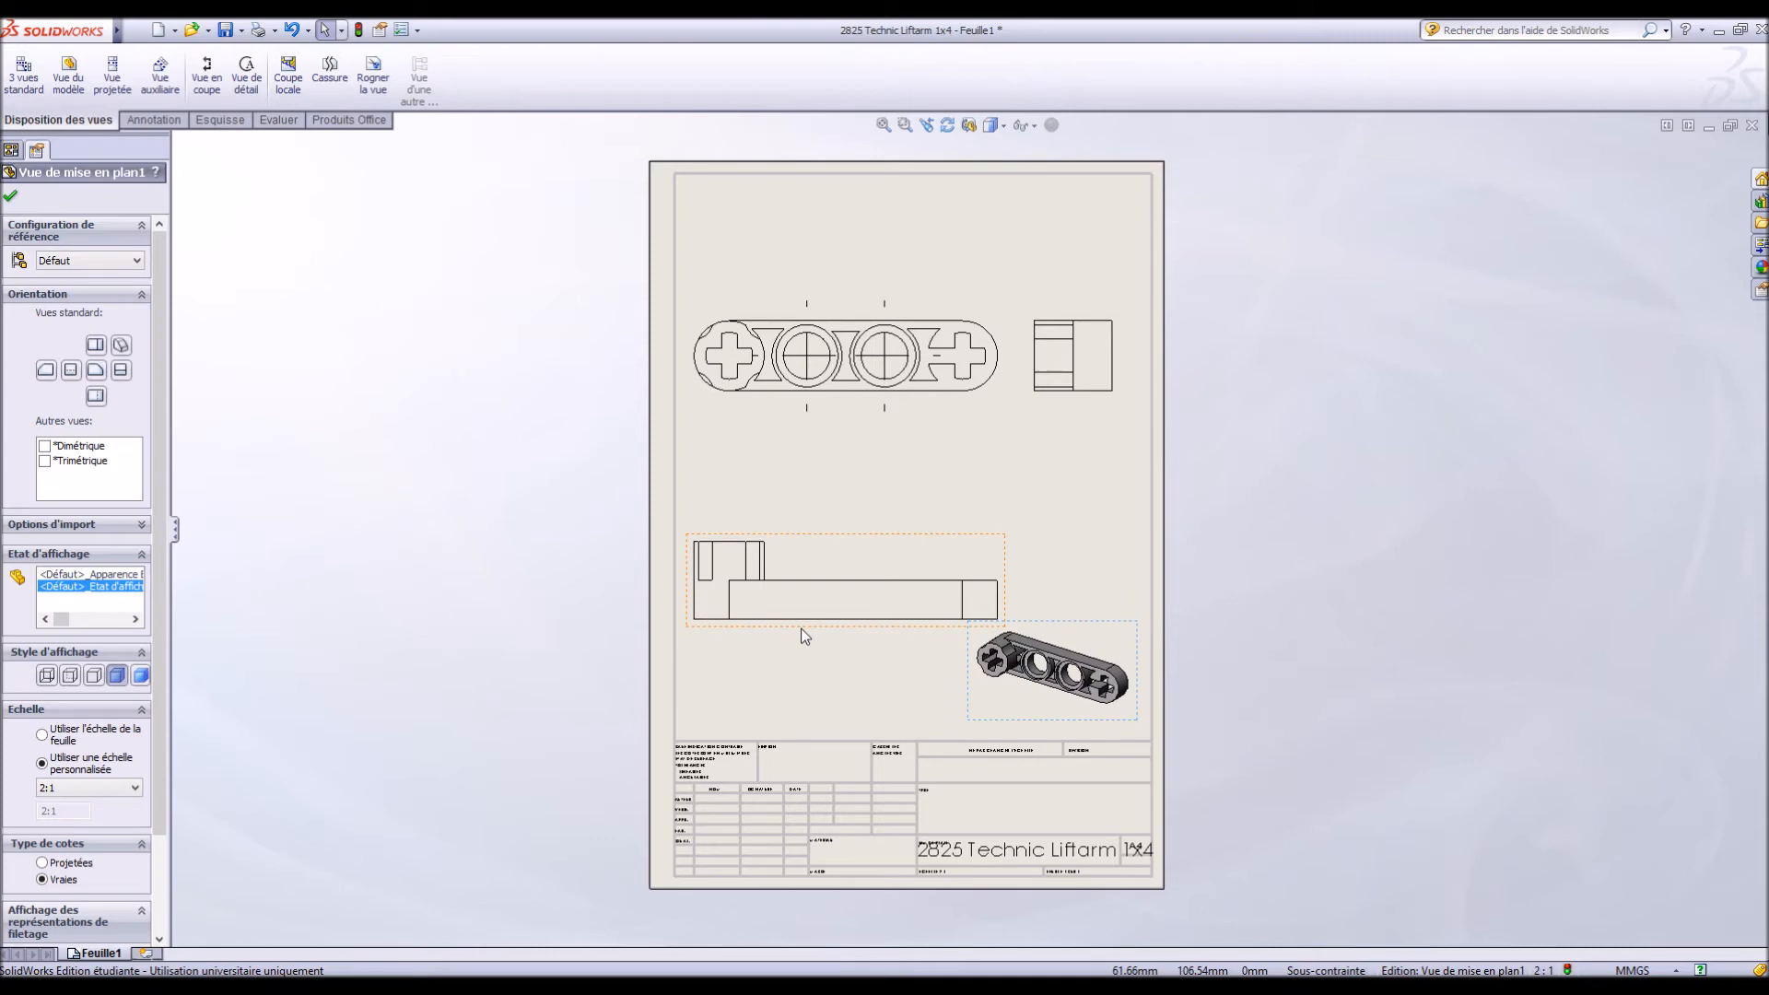
drag(808, 597, 806, 532)
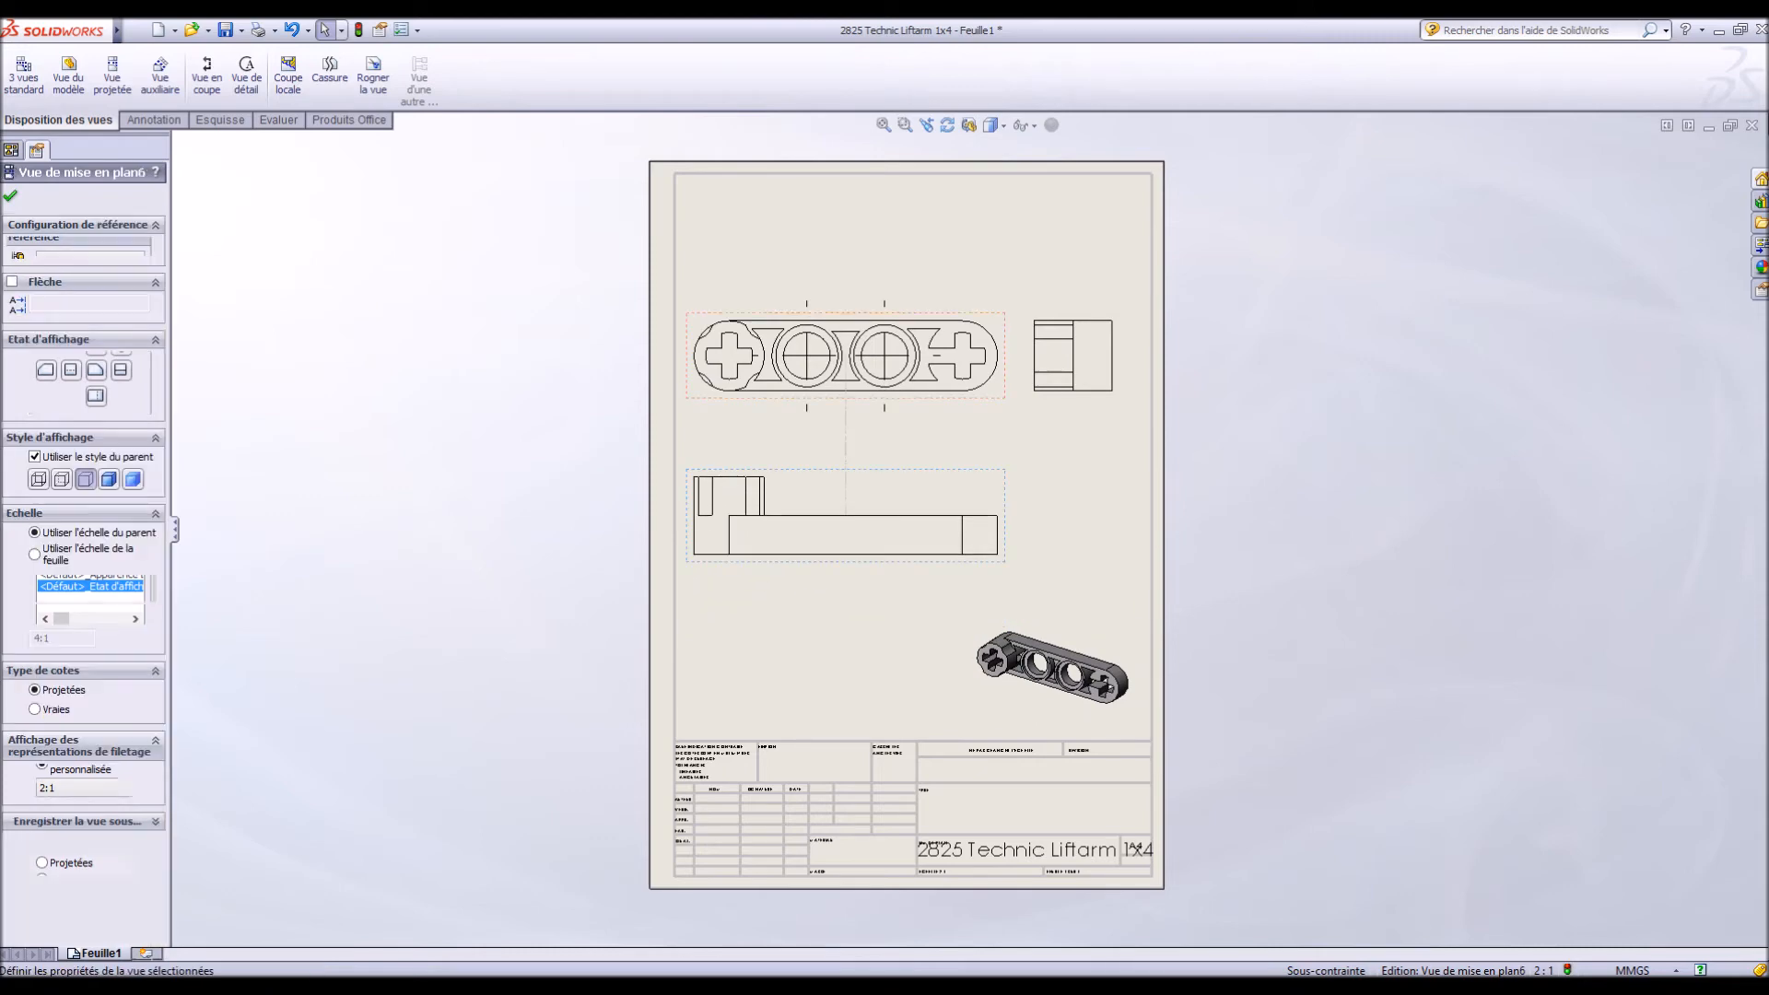
drag(944, 391, 946, 378)
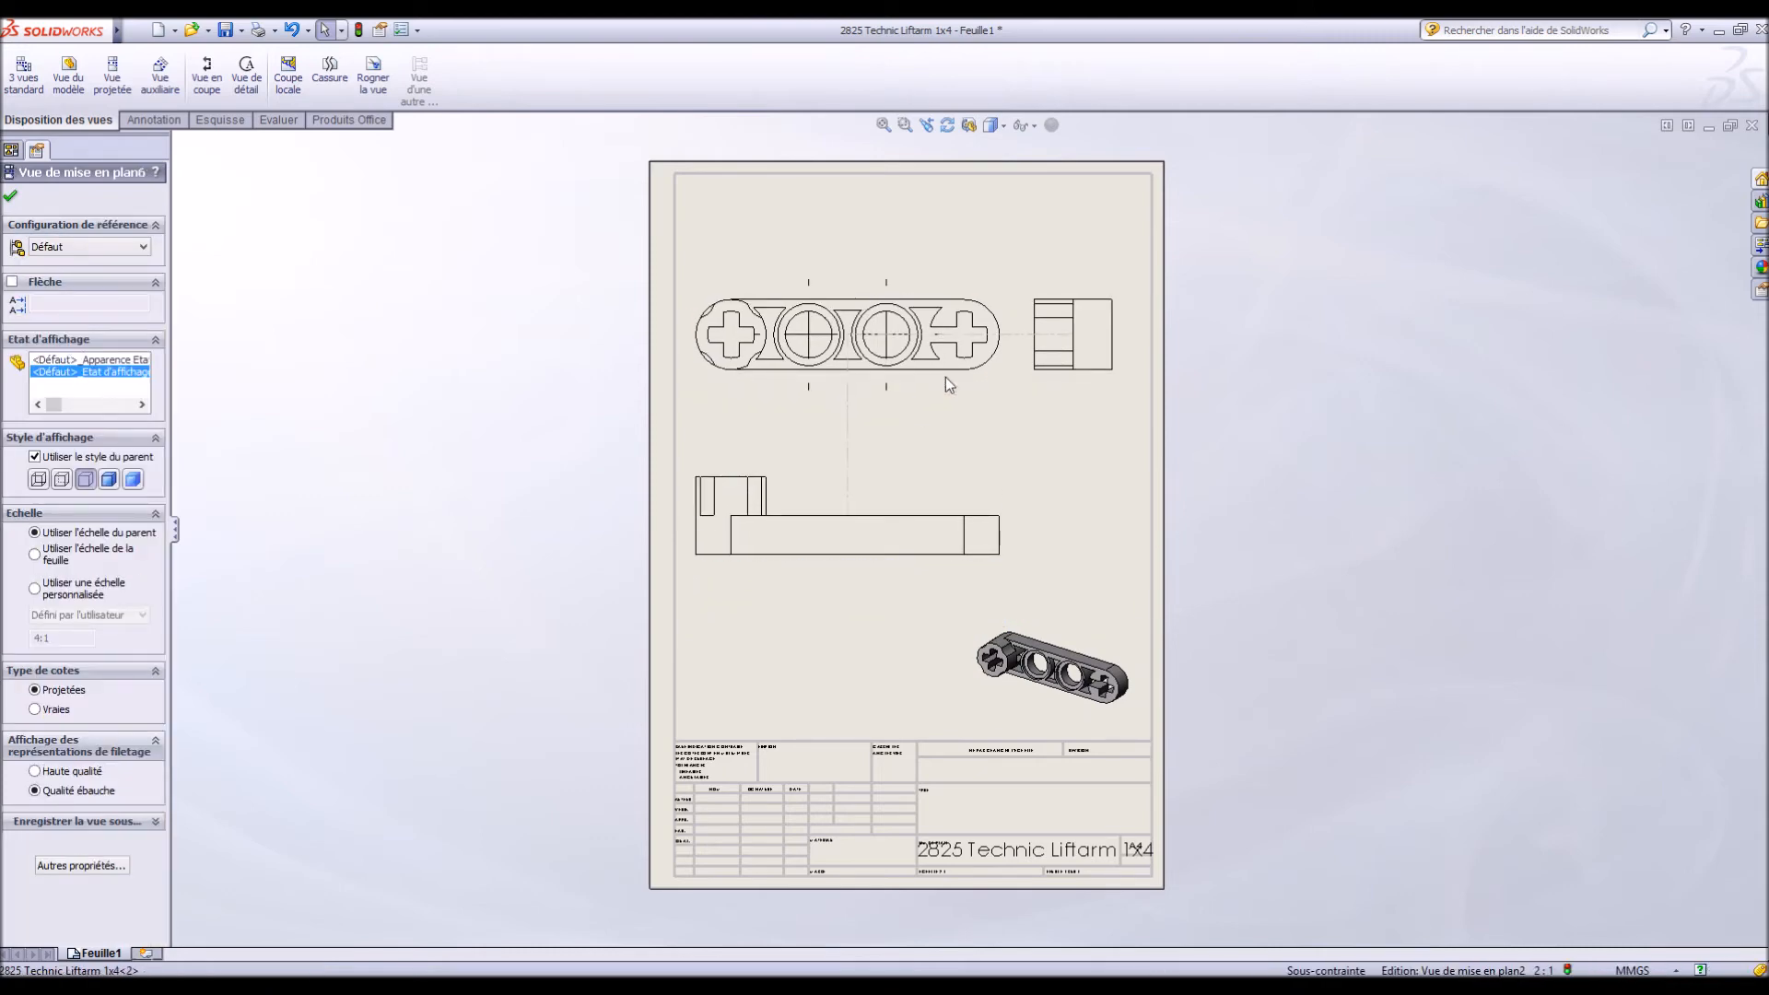
click(962, 430)
Dimension the liftarm's full height in the lower projected view, placing the dimension beyond the view's right end
scroll(927, 446, down, 2)
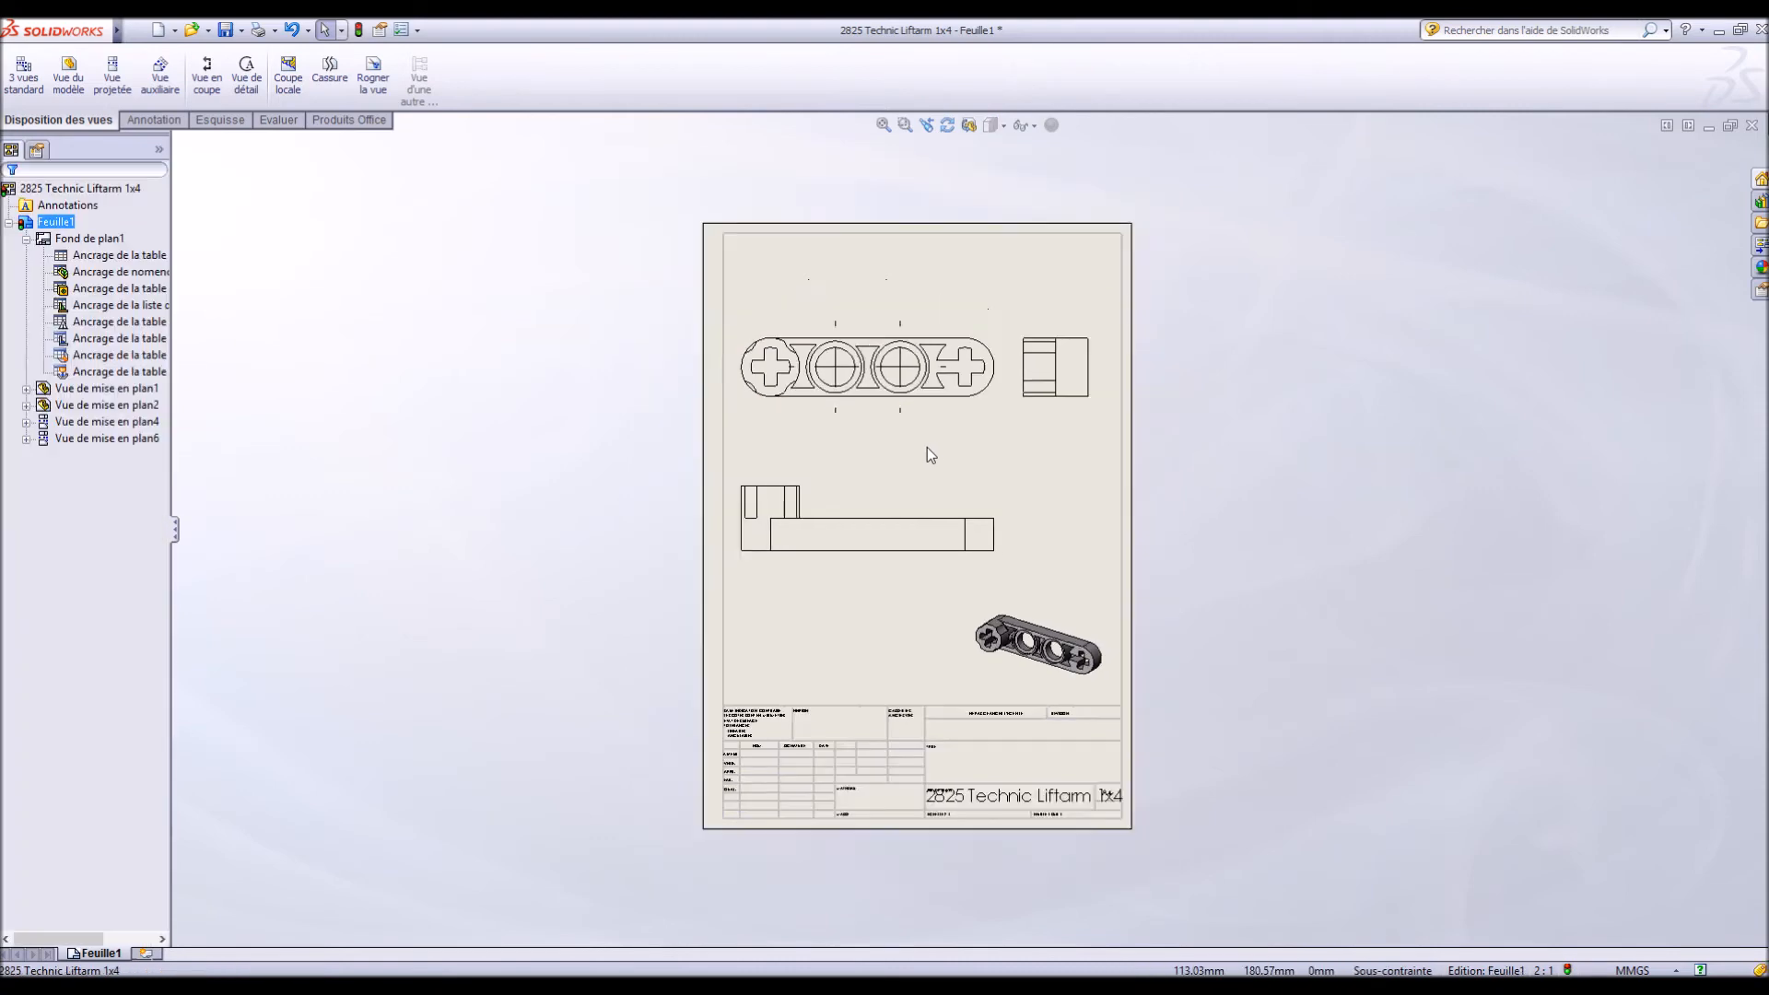
scroll(927, 446, up, 1)
scroll(922, 478, up, 1)
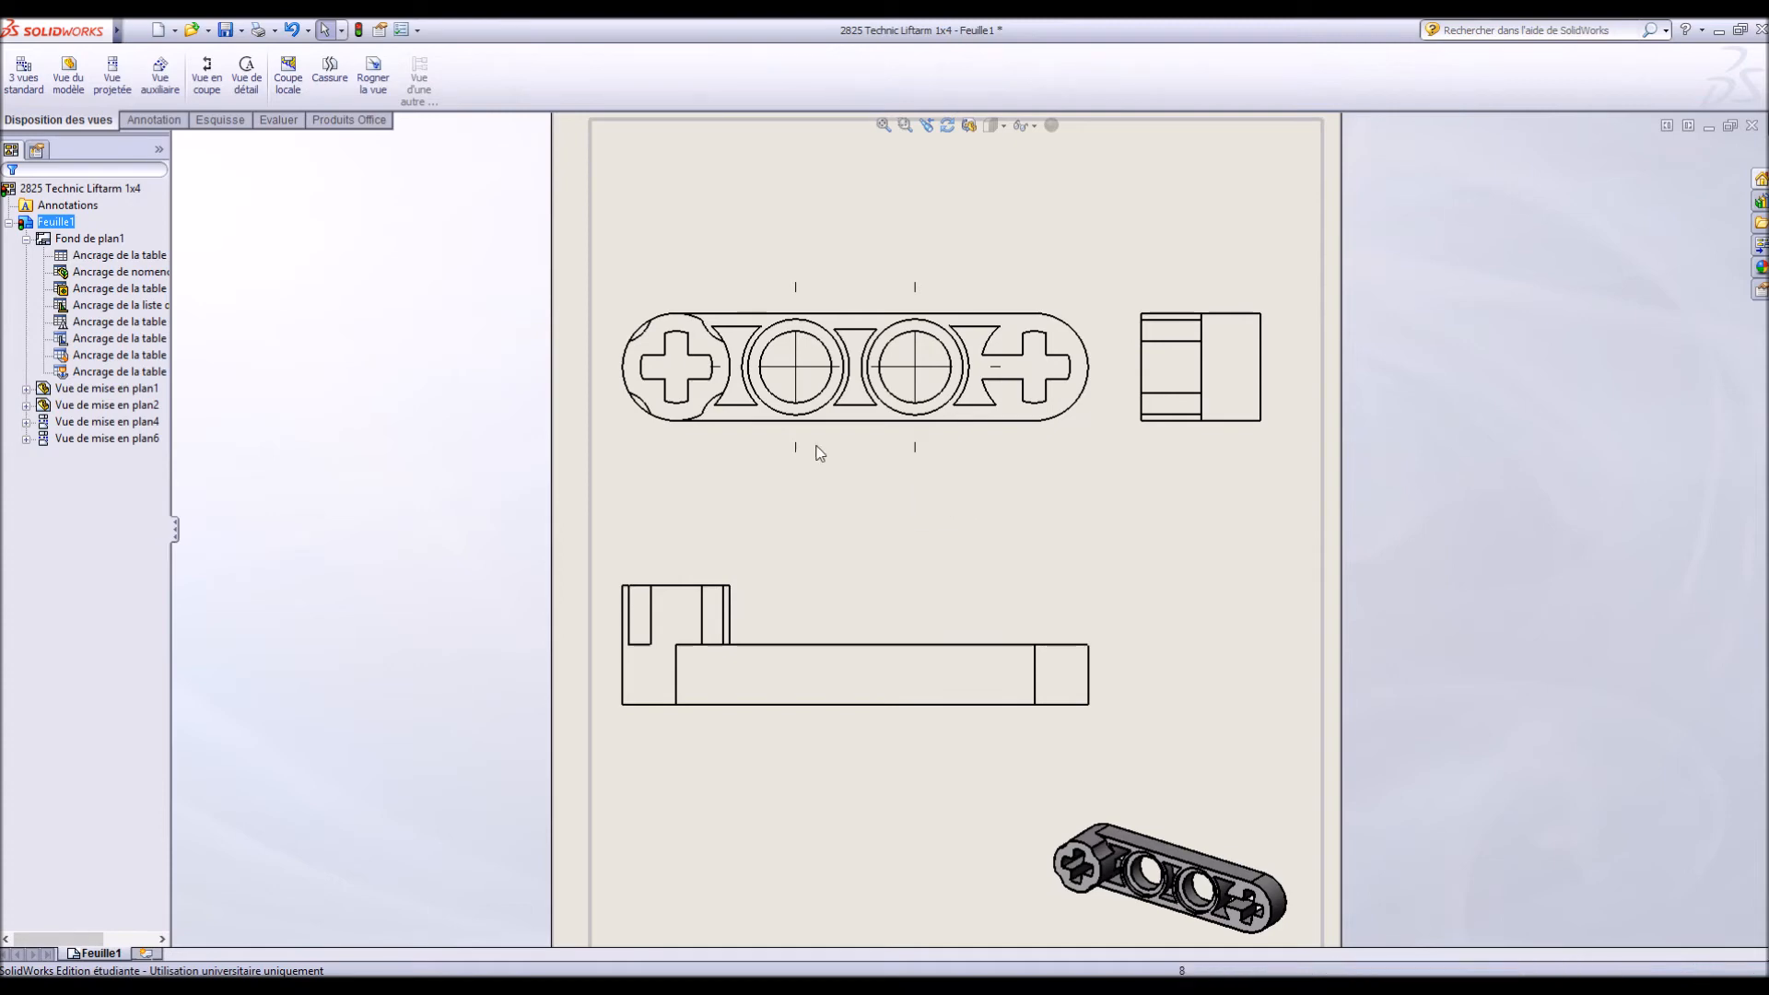
click(154, 120)
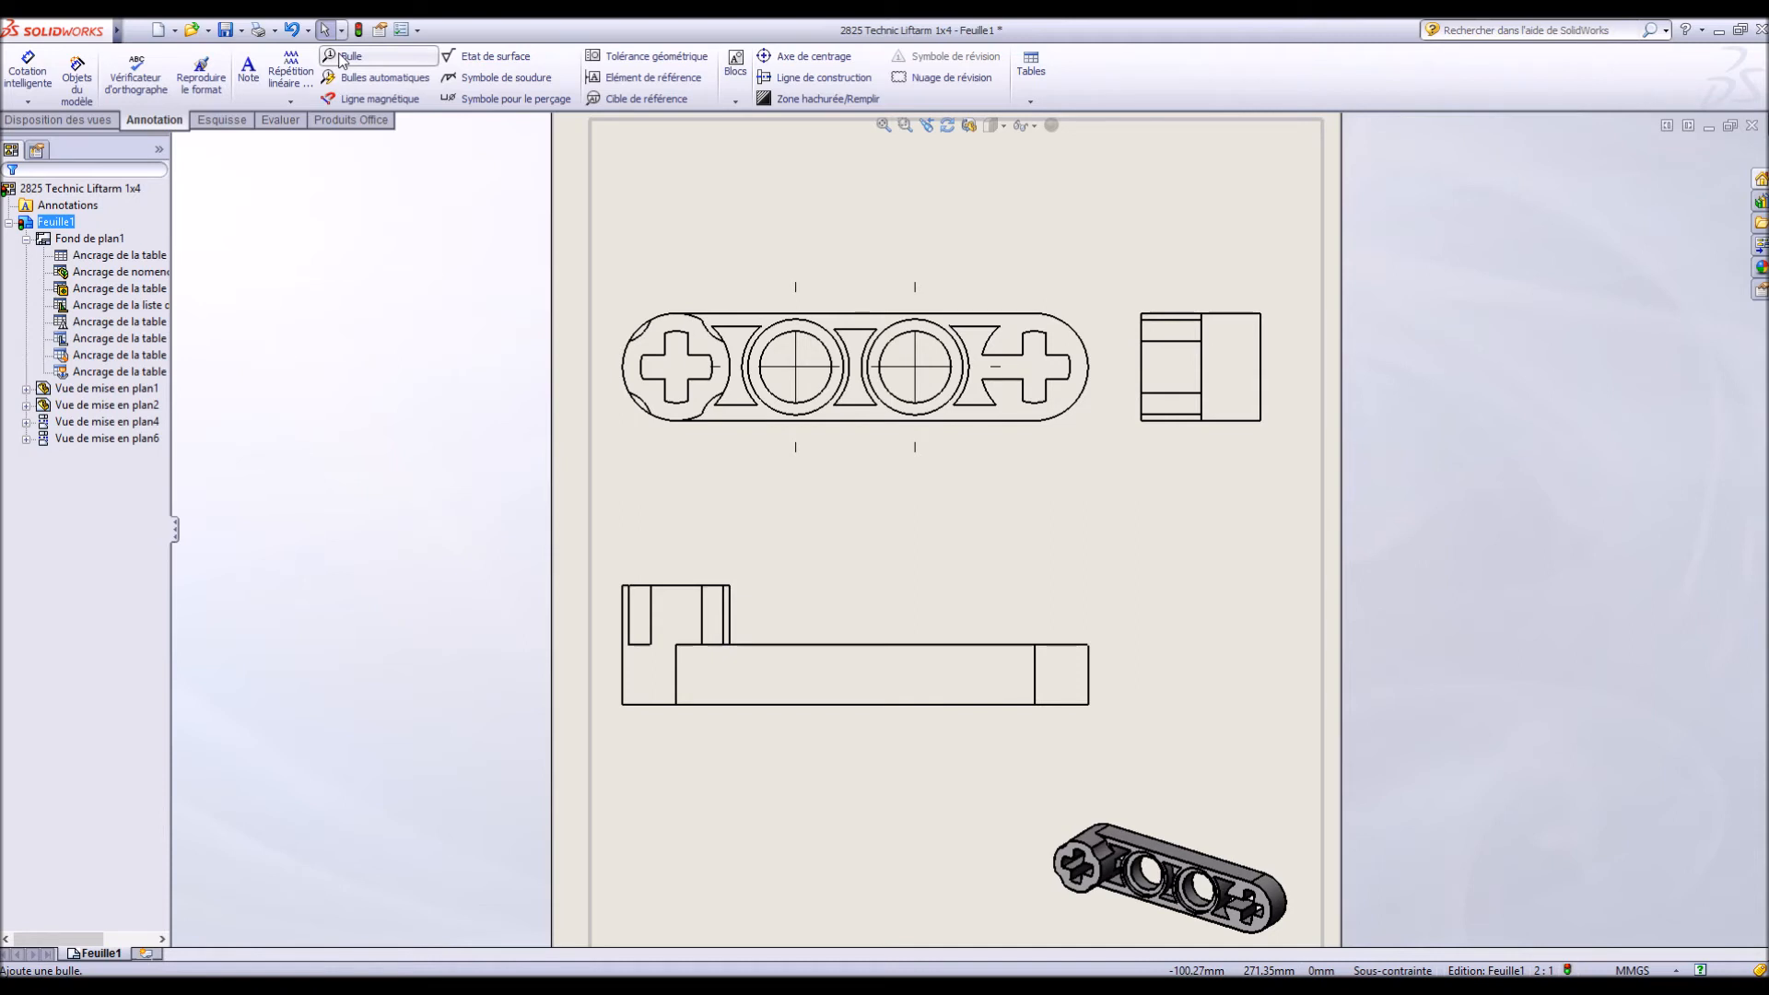
click(28, 74)
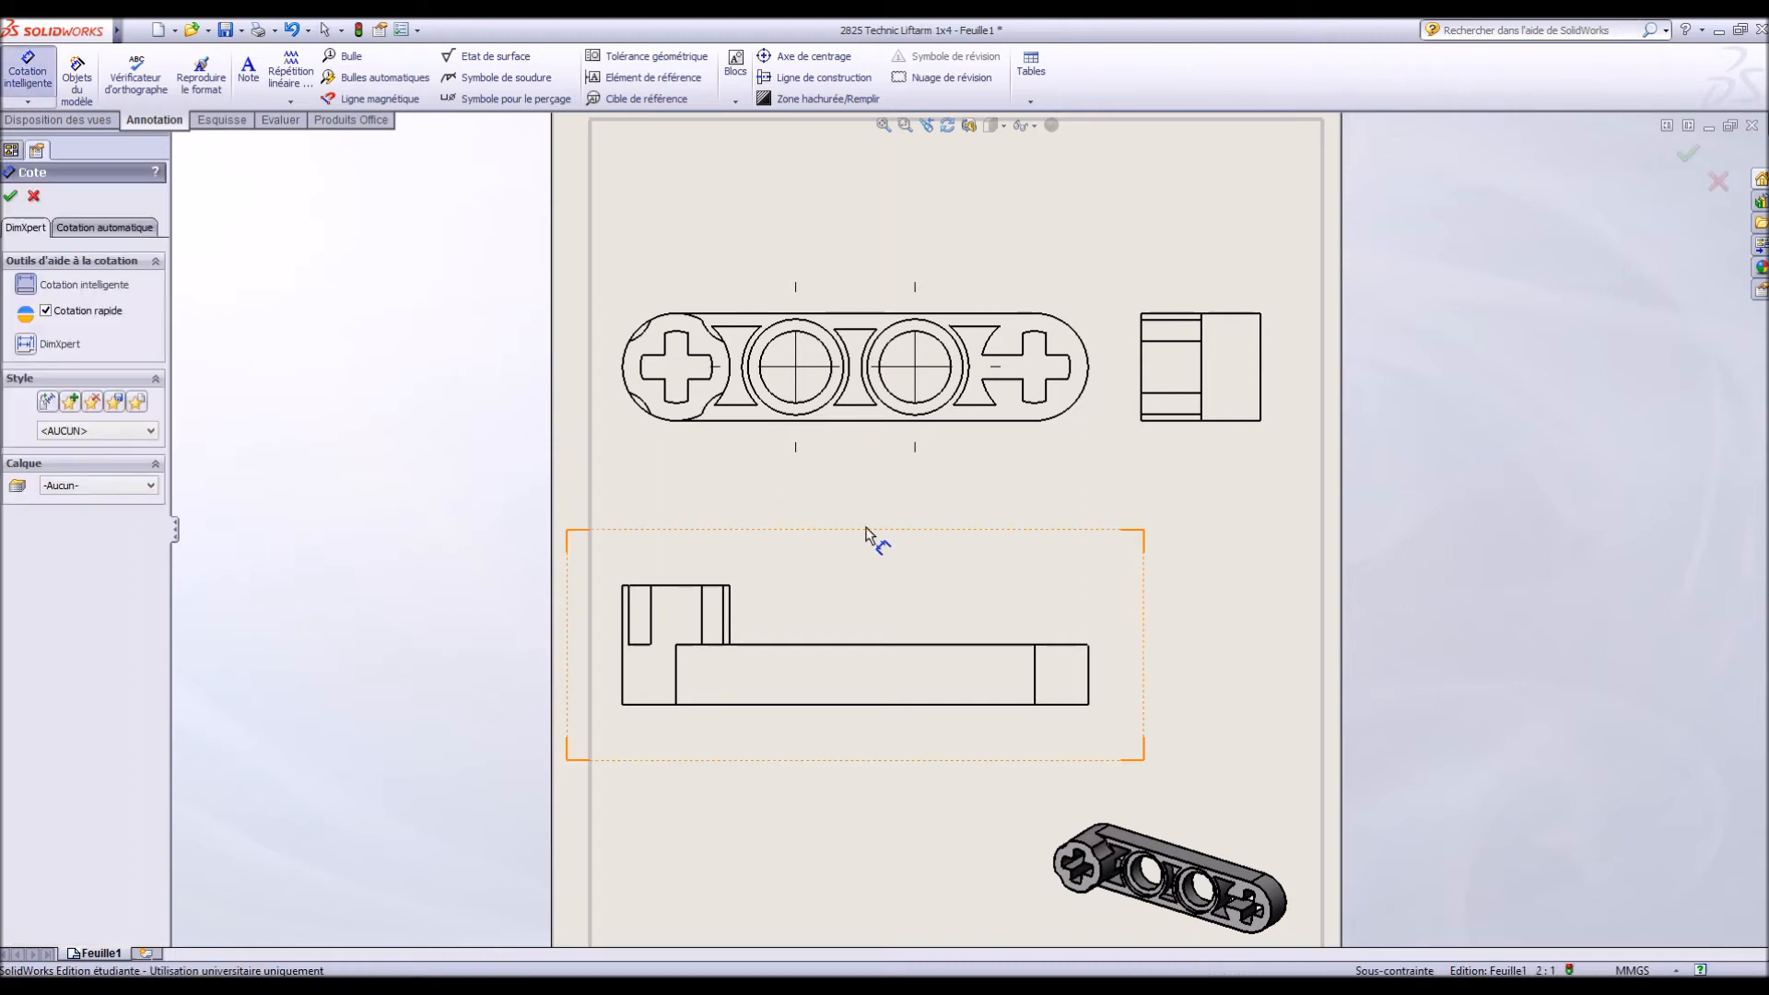
click(622, 662)
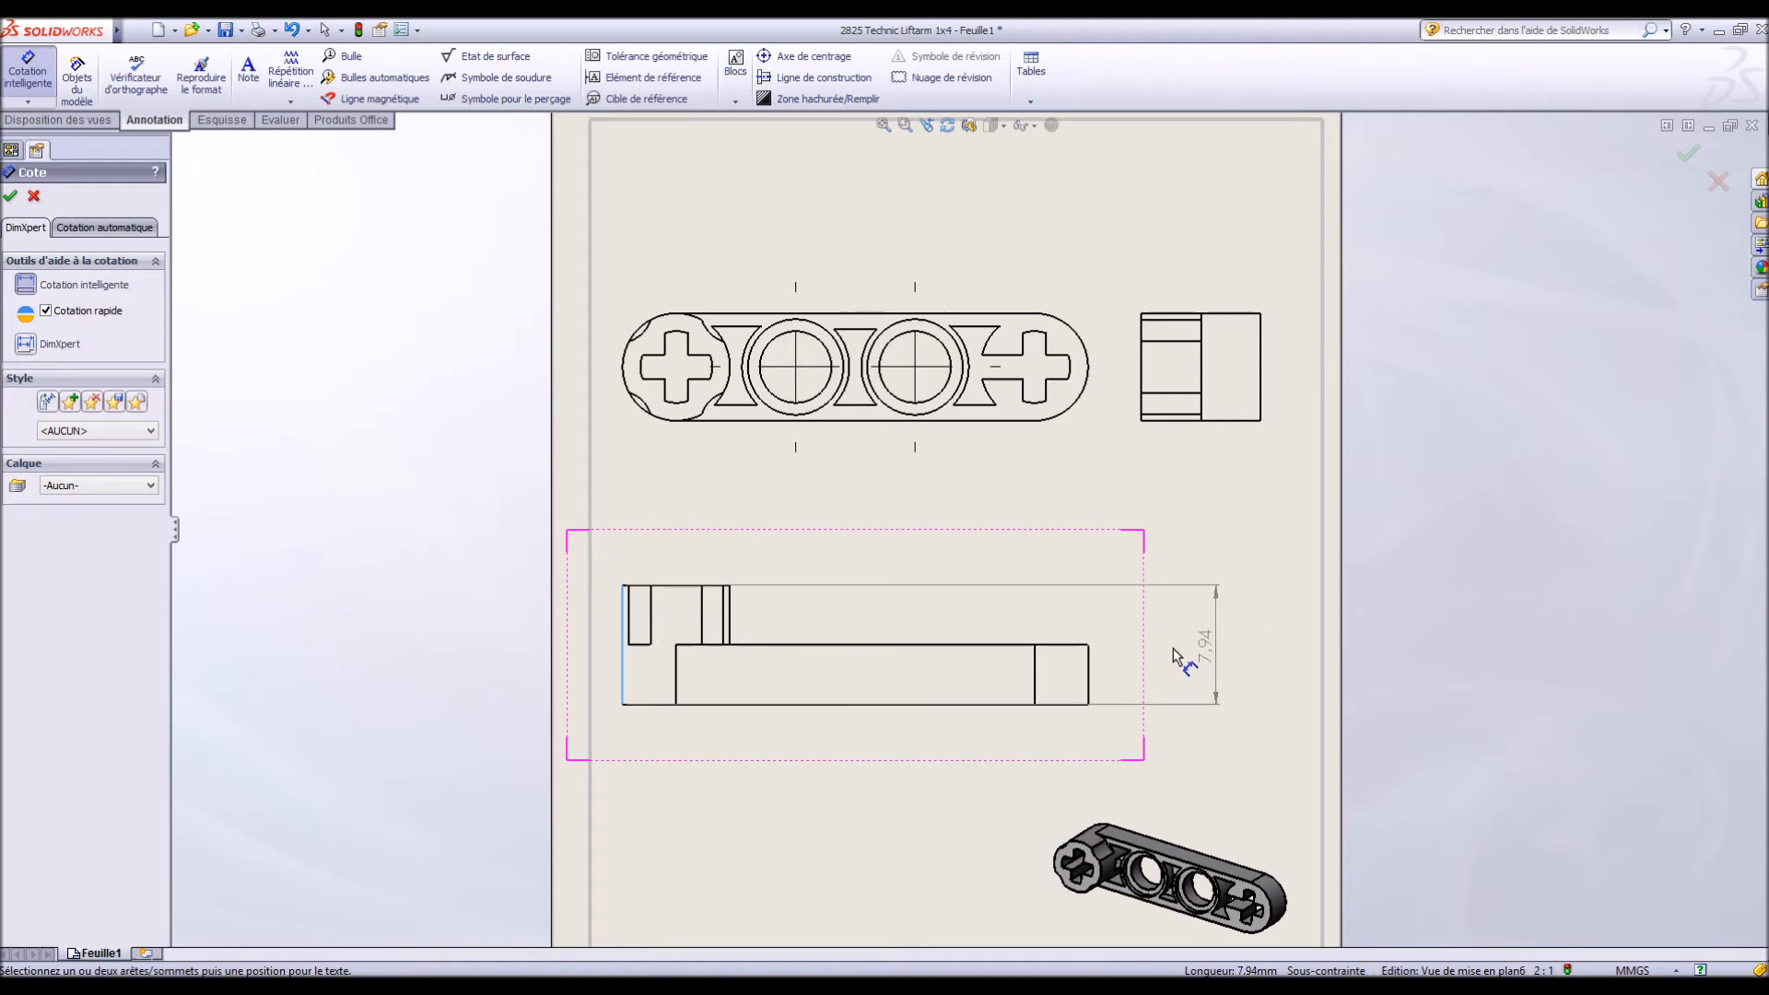
click(1176, 660)
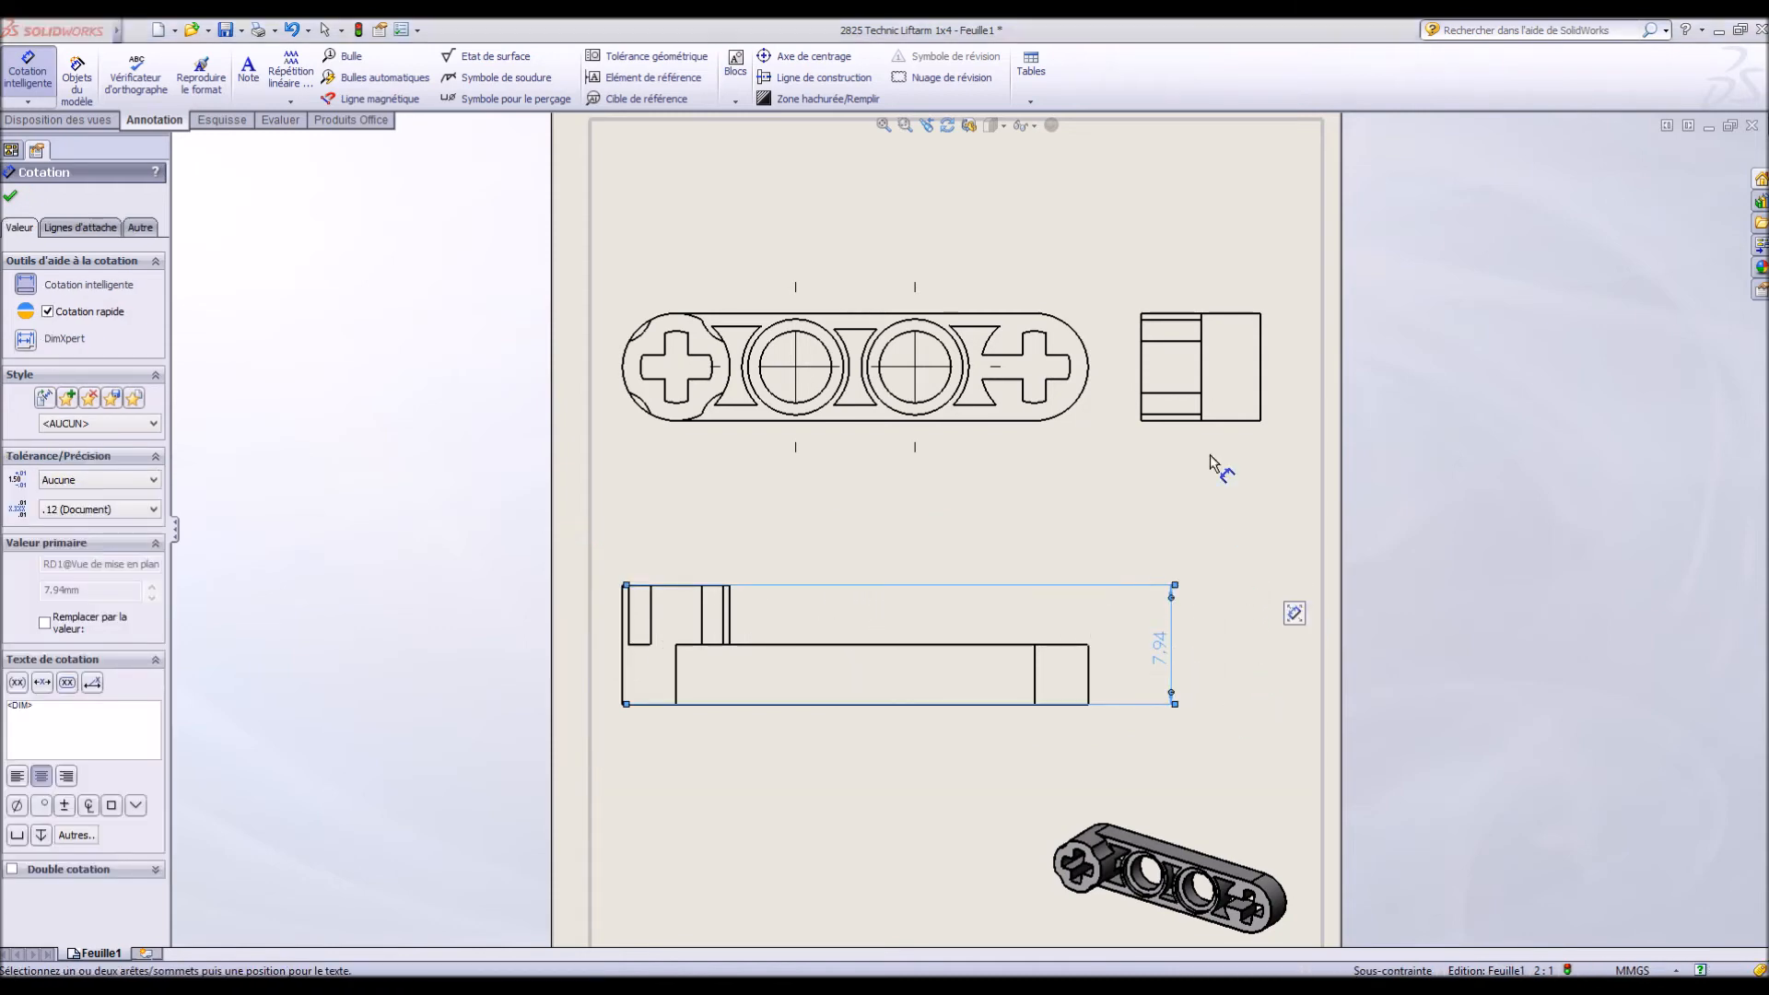
Dimension the side view's full width below that view, and the liftarm's overall length below the lower projected view
click(1225, 421)
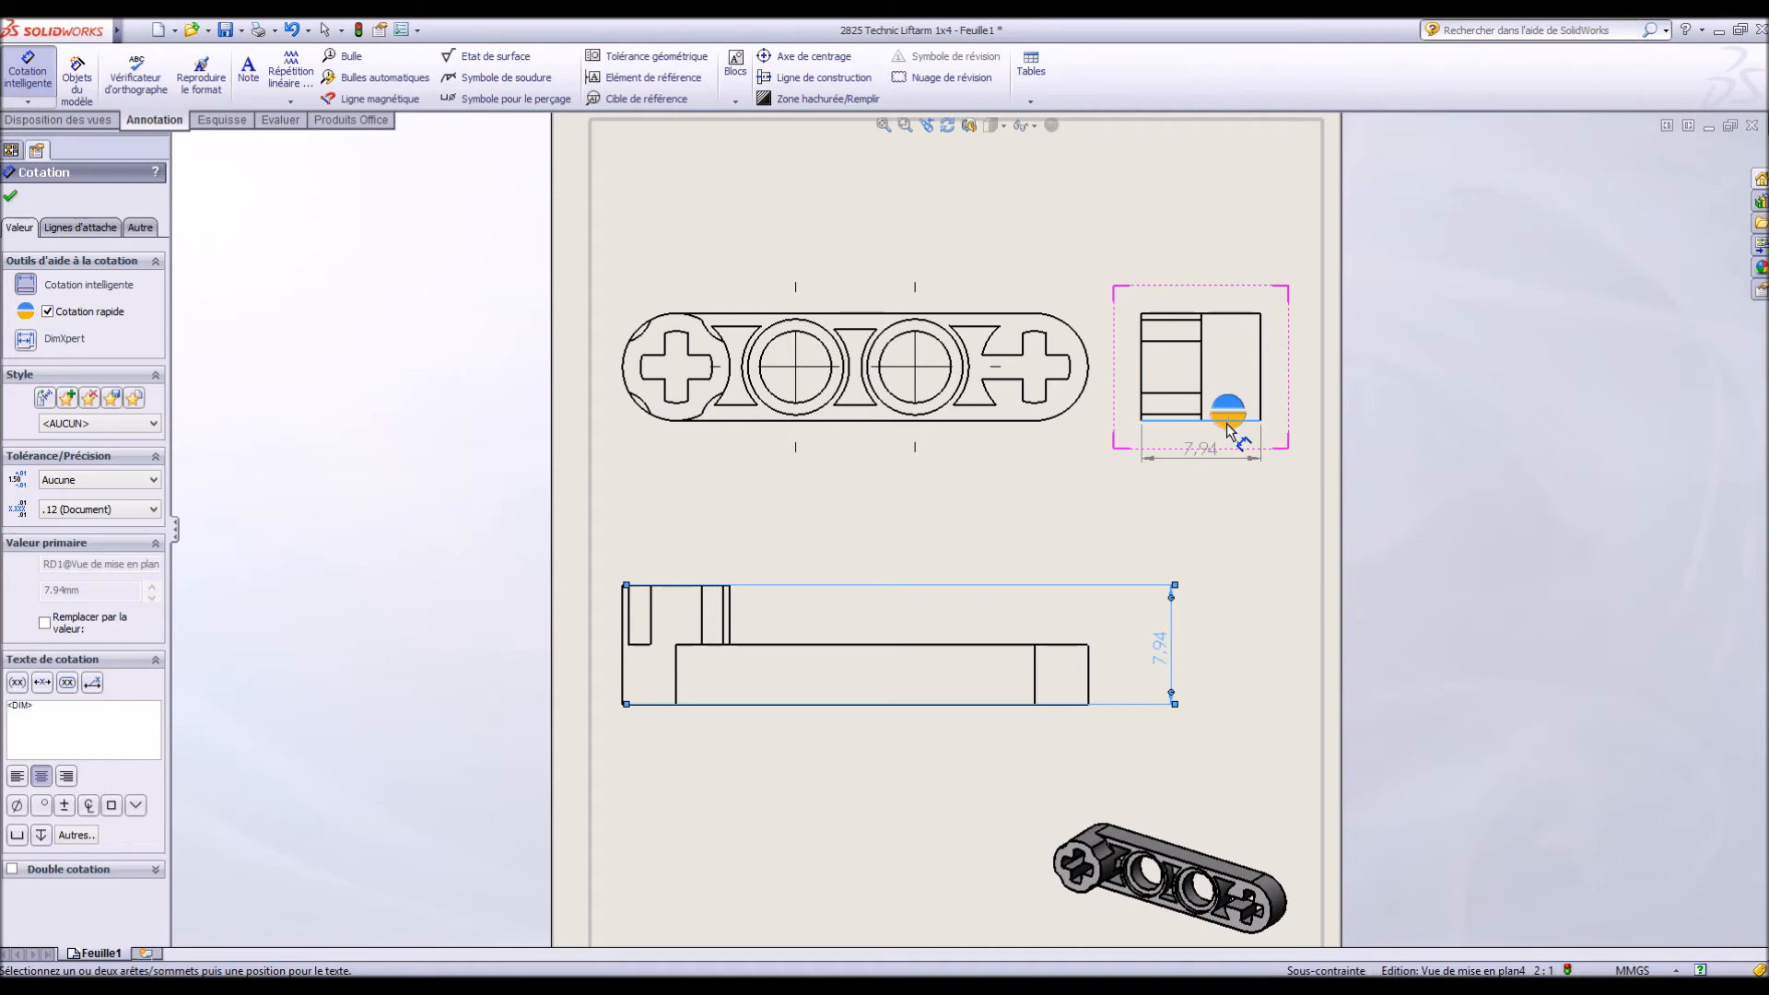
click(1217, 475)
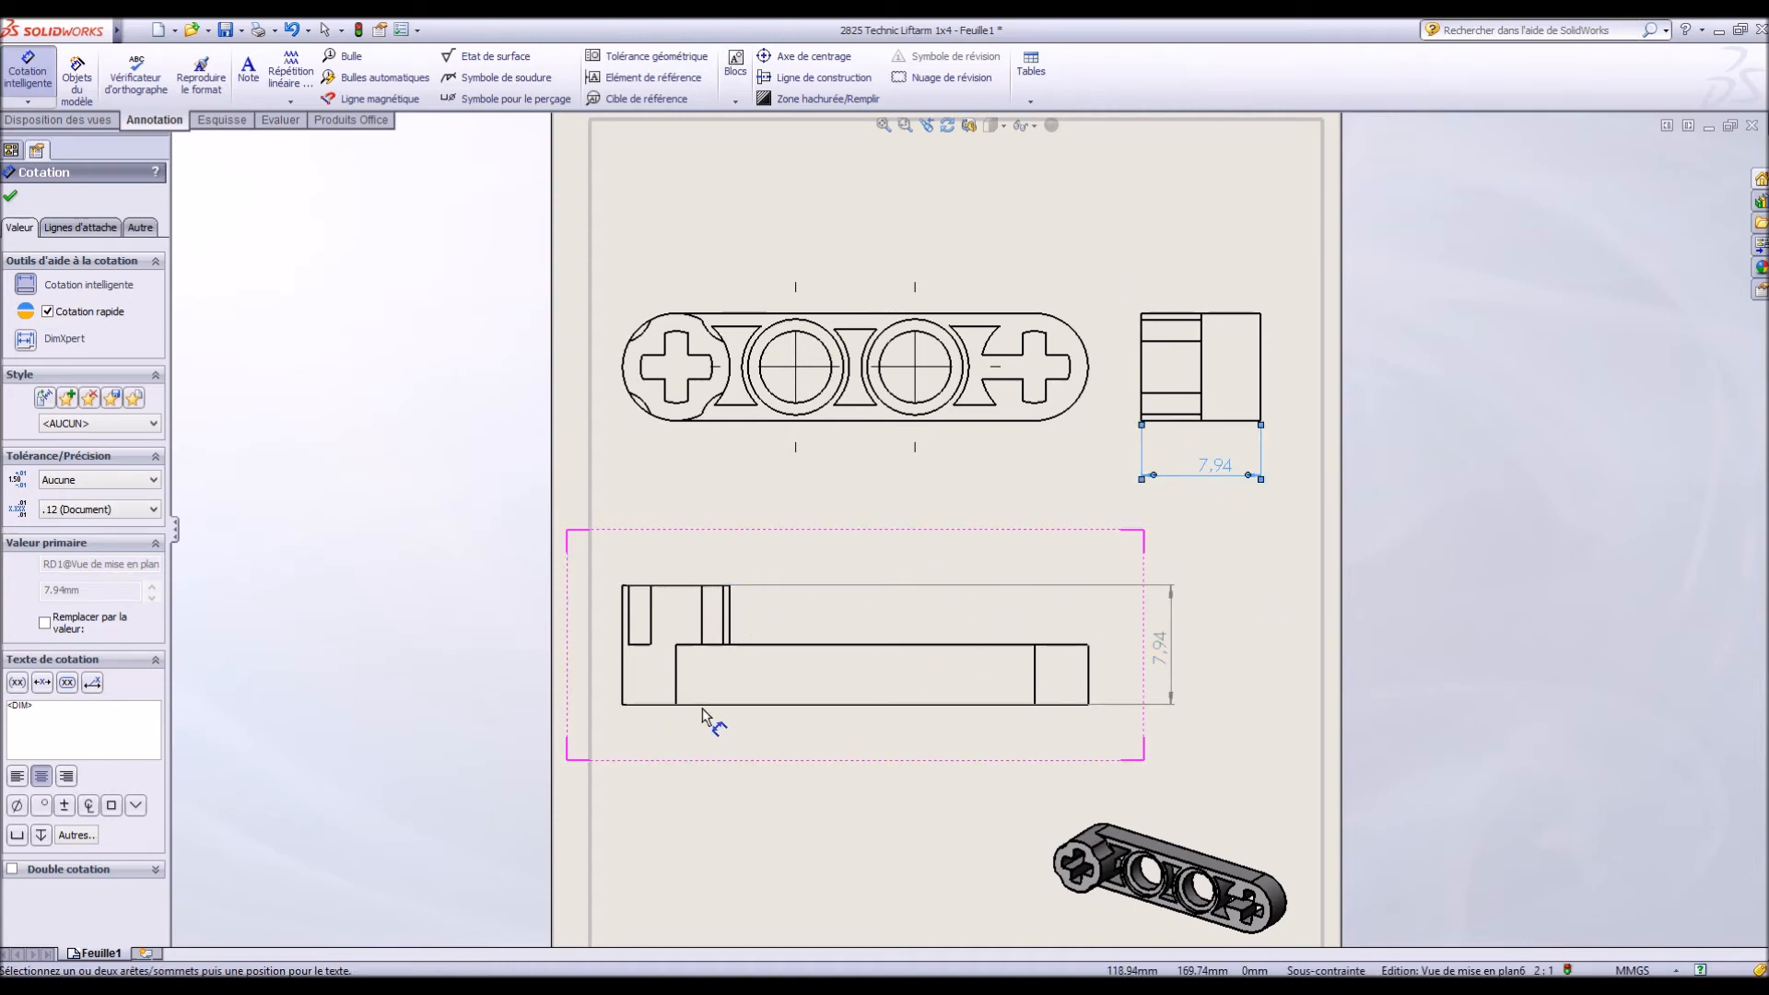
click(735, 705)
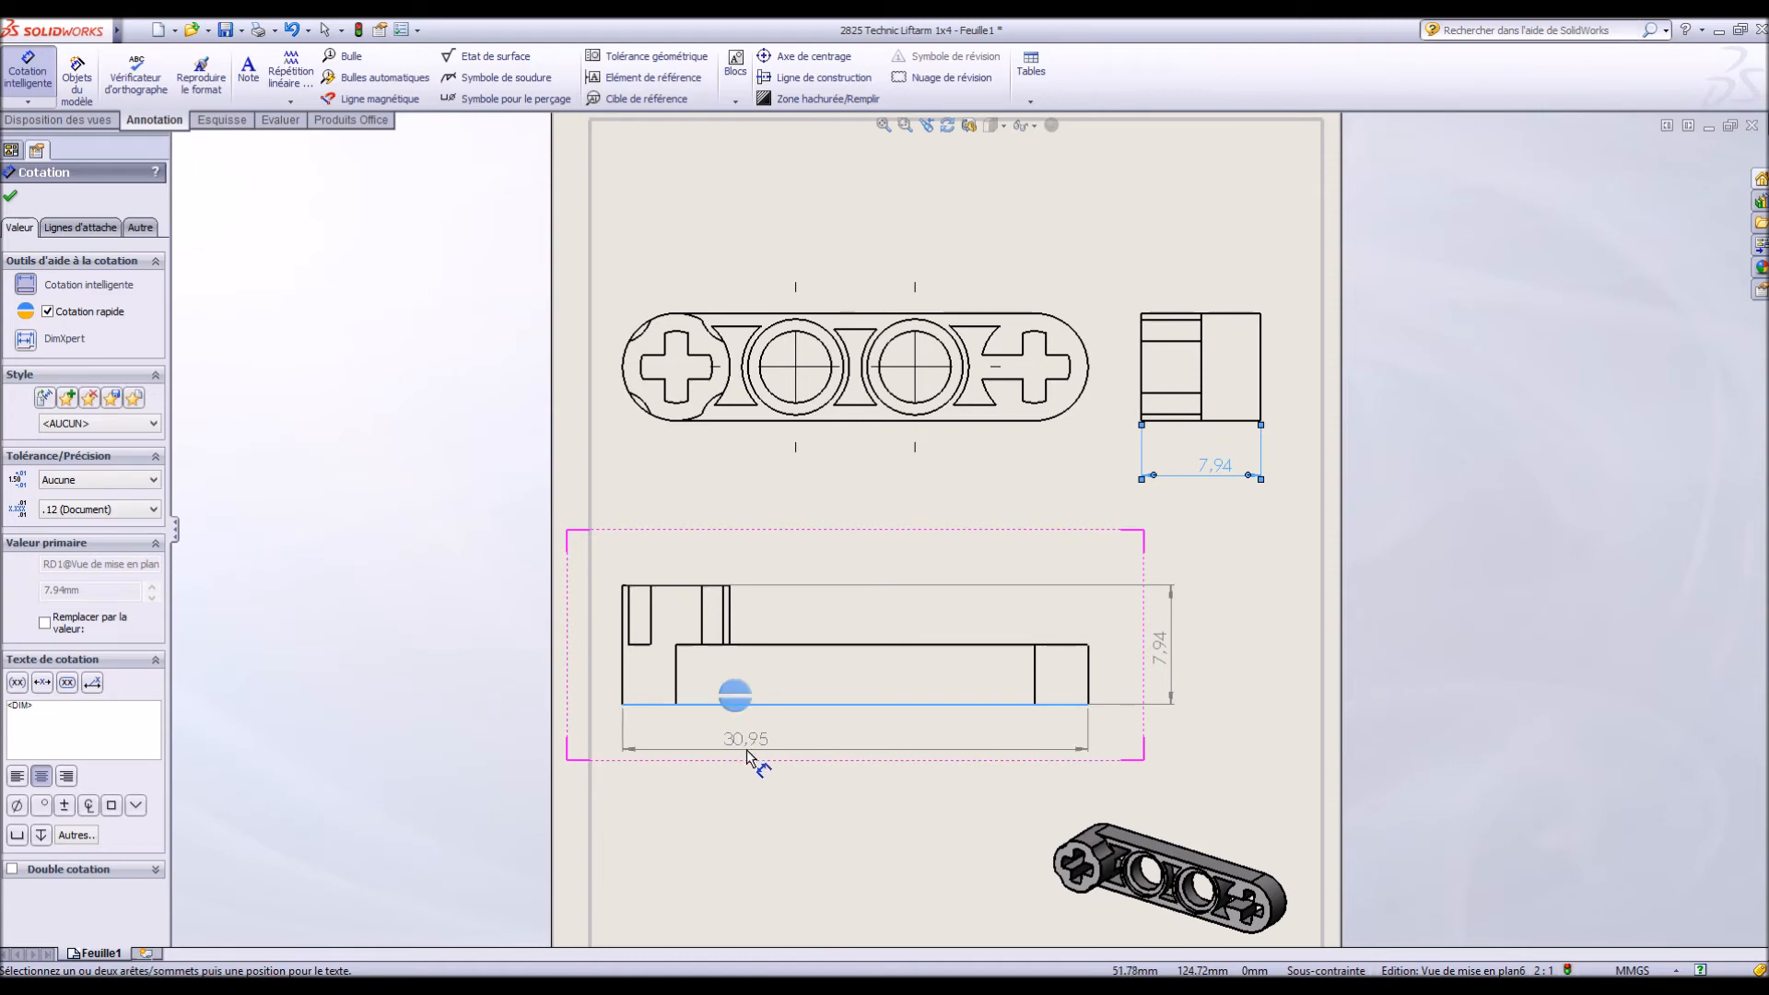
click(862, 761)
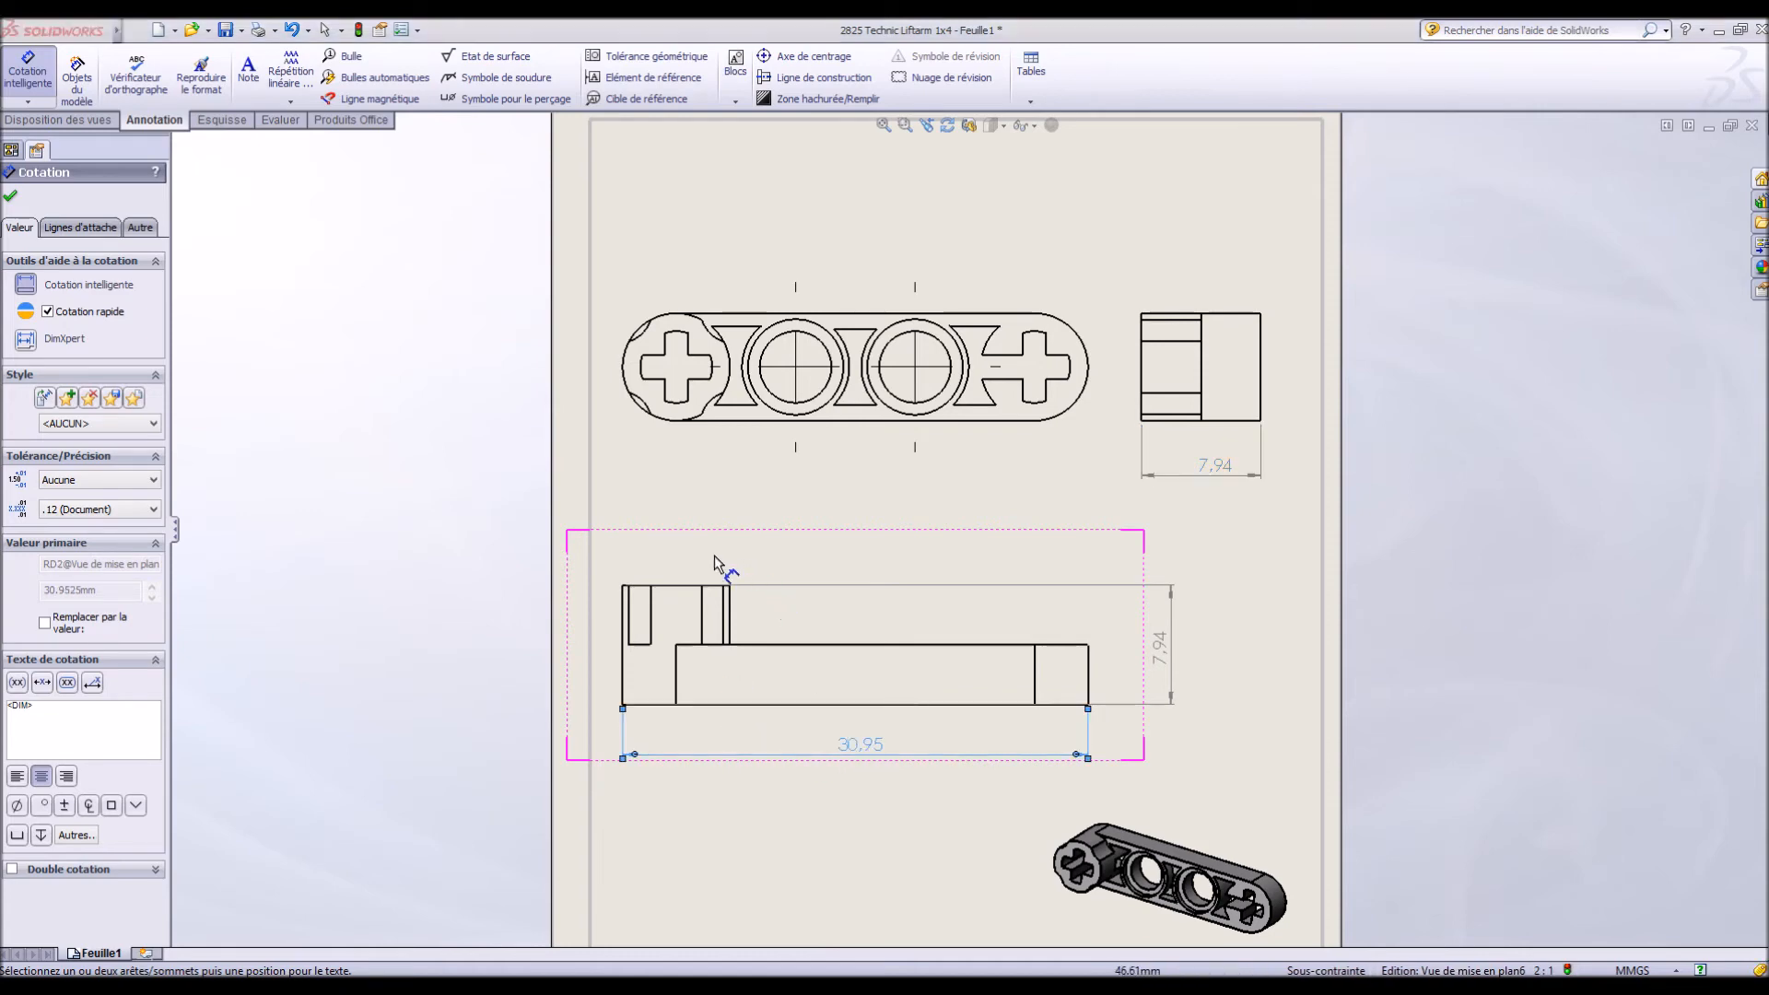
Dimension the first round hole's inner and outer diameters and the vertical slot width of the end cross hole, placing them above the main view
click(780, 344)
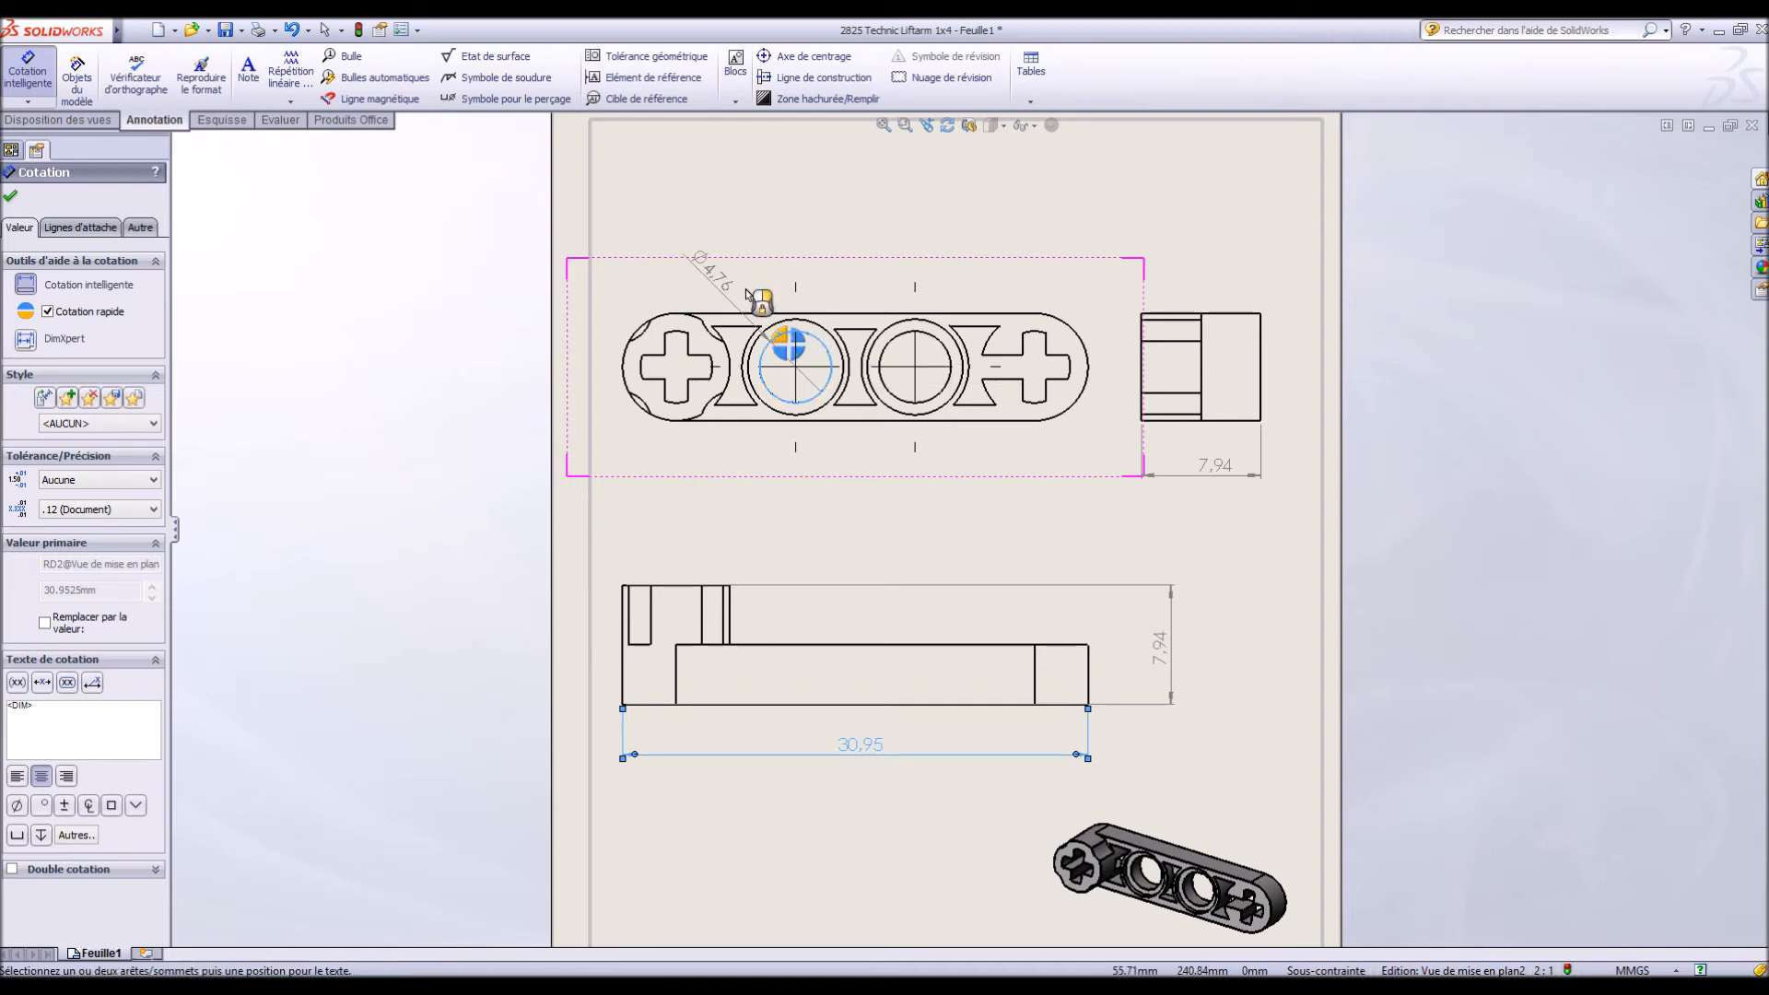
click(680, 226)
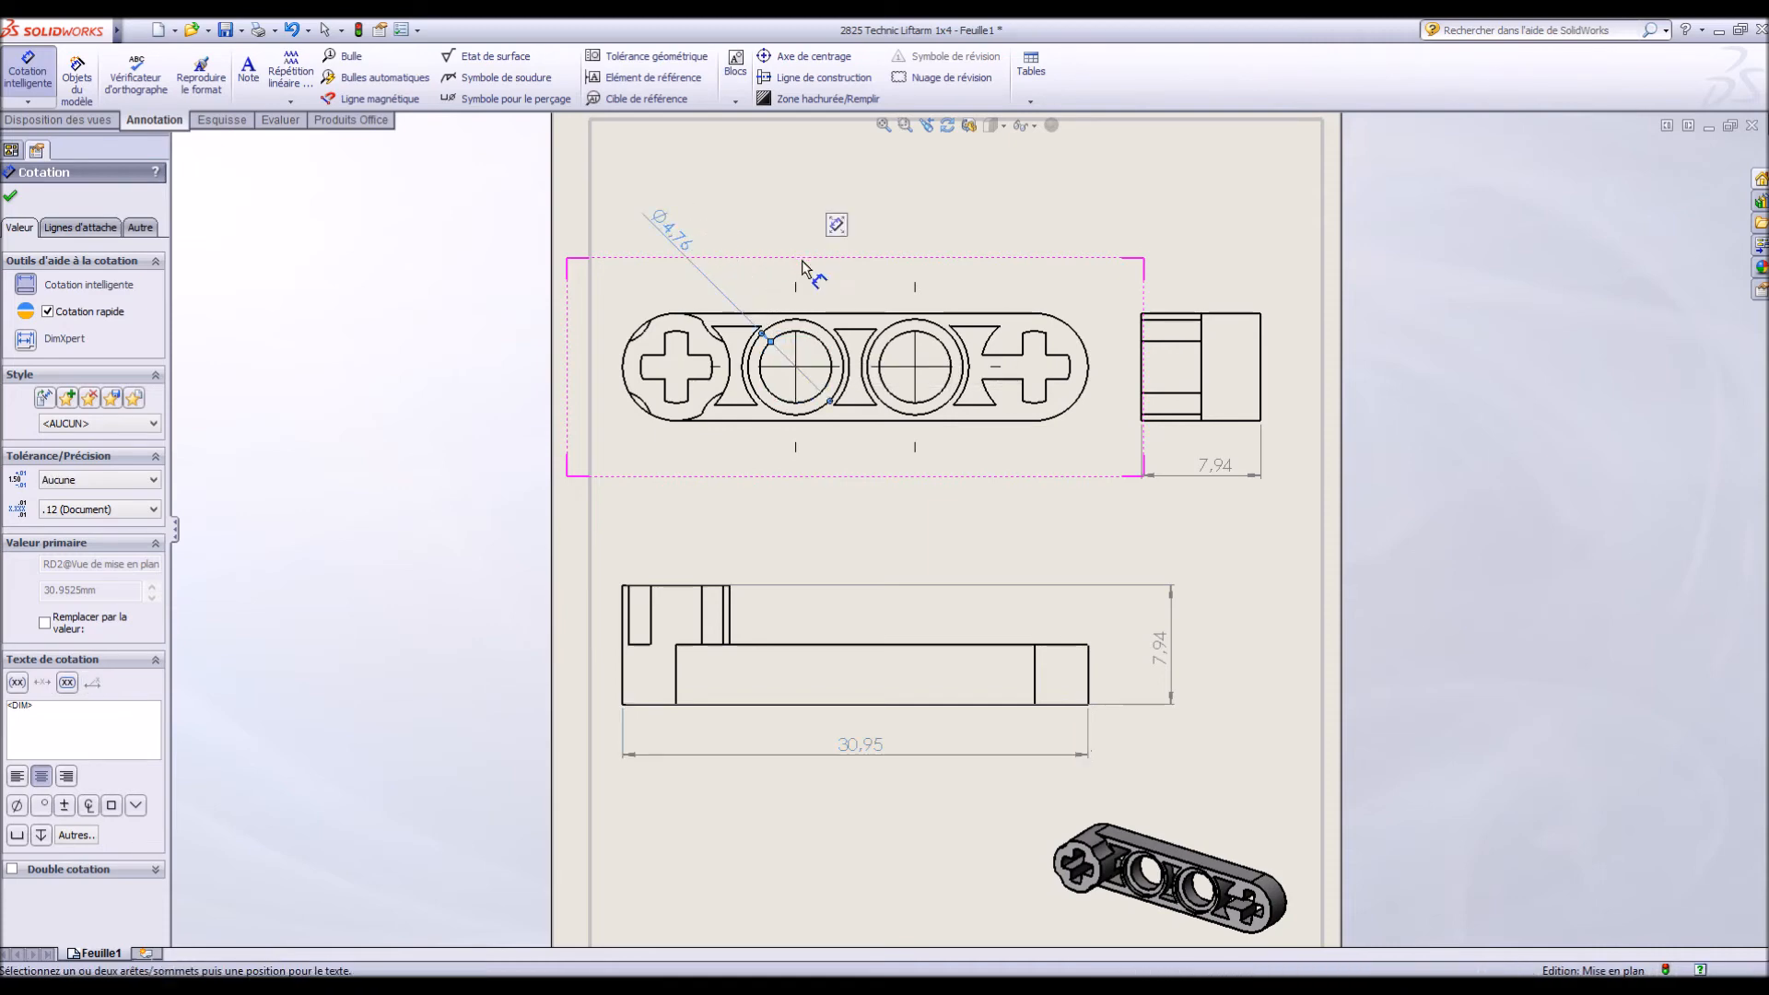
click(820, 327)
click(890, 191)
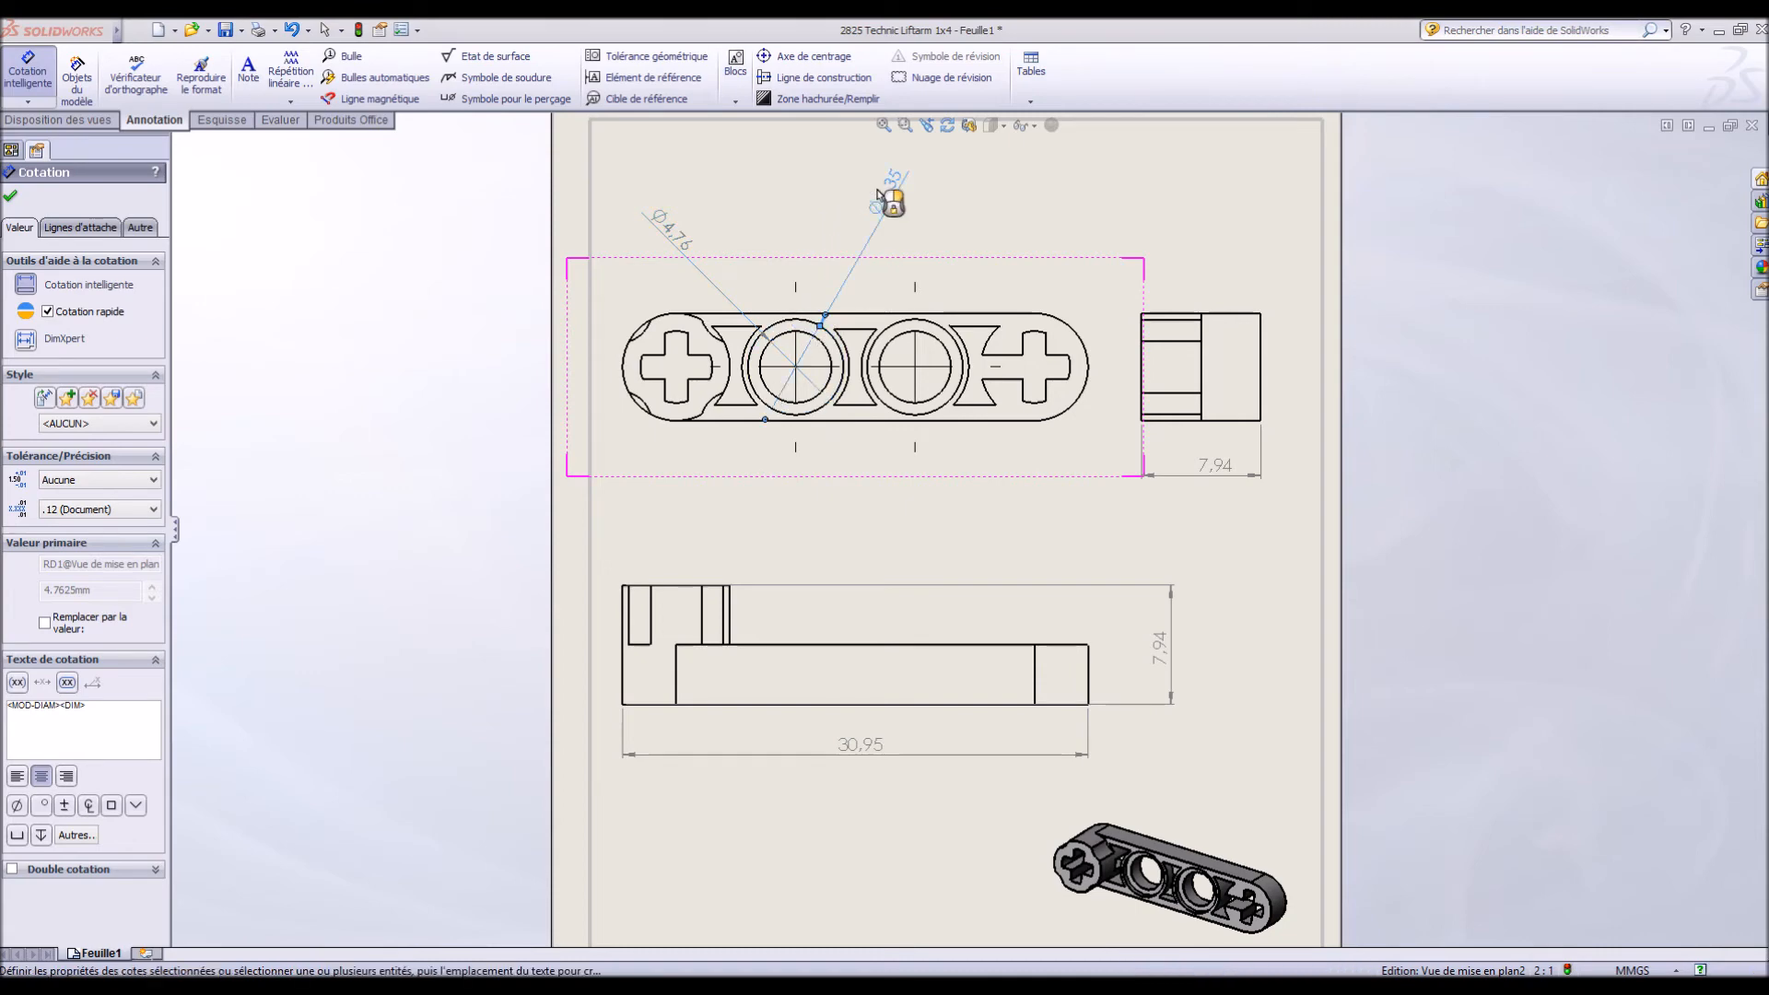
click(1046, 346)
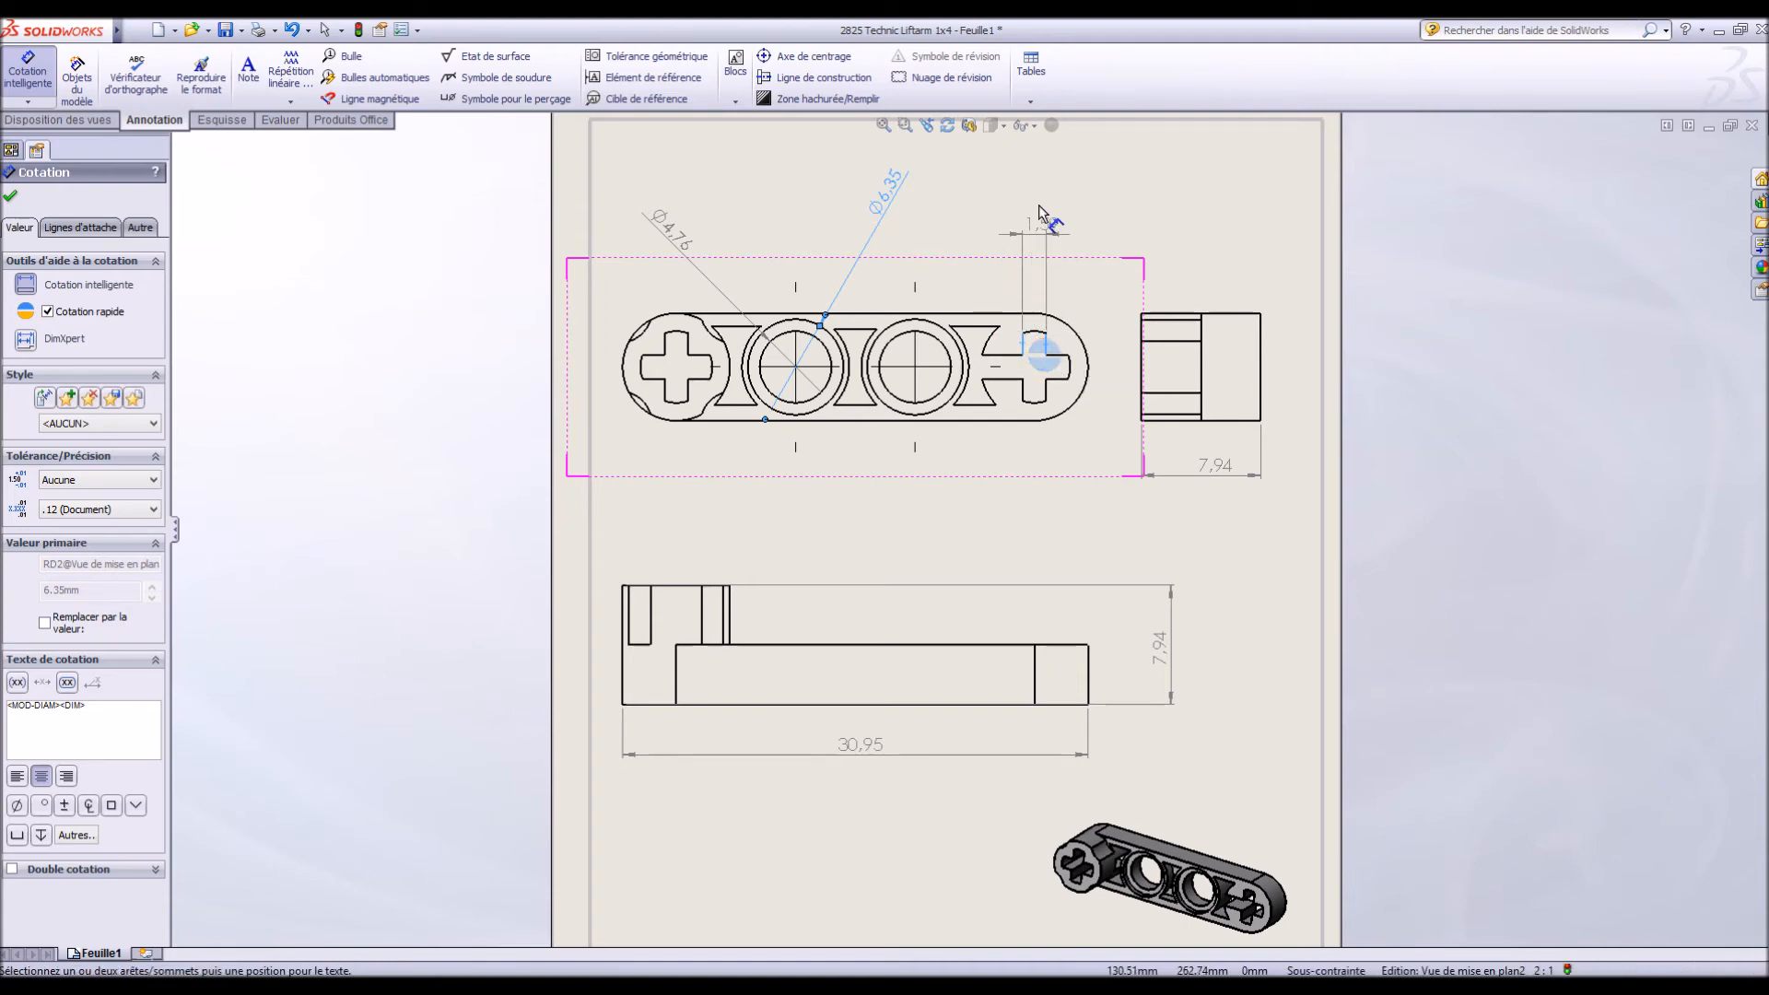
click(1038, 204)
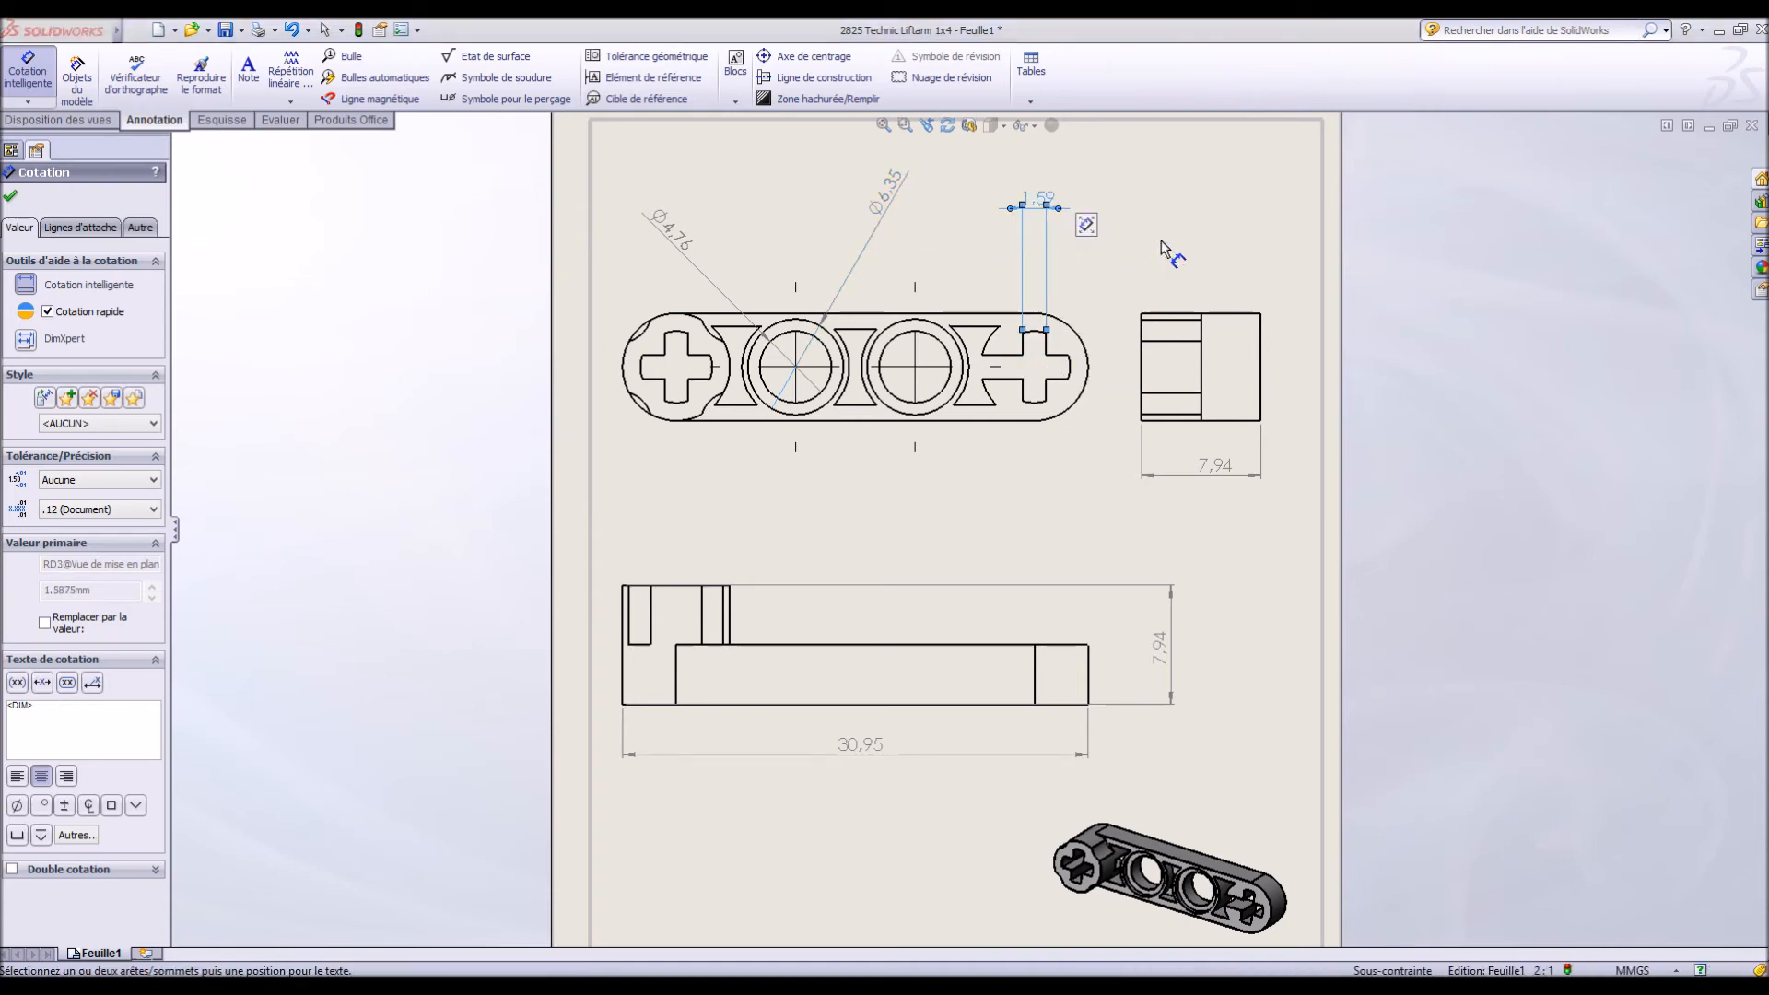
key(Escape)
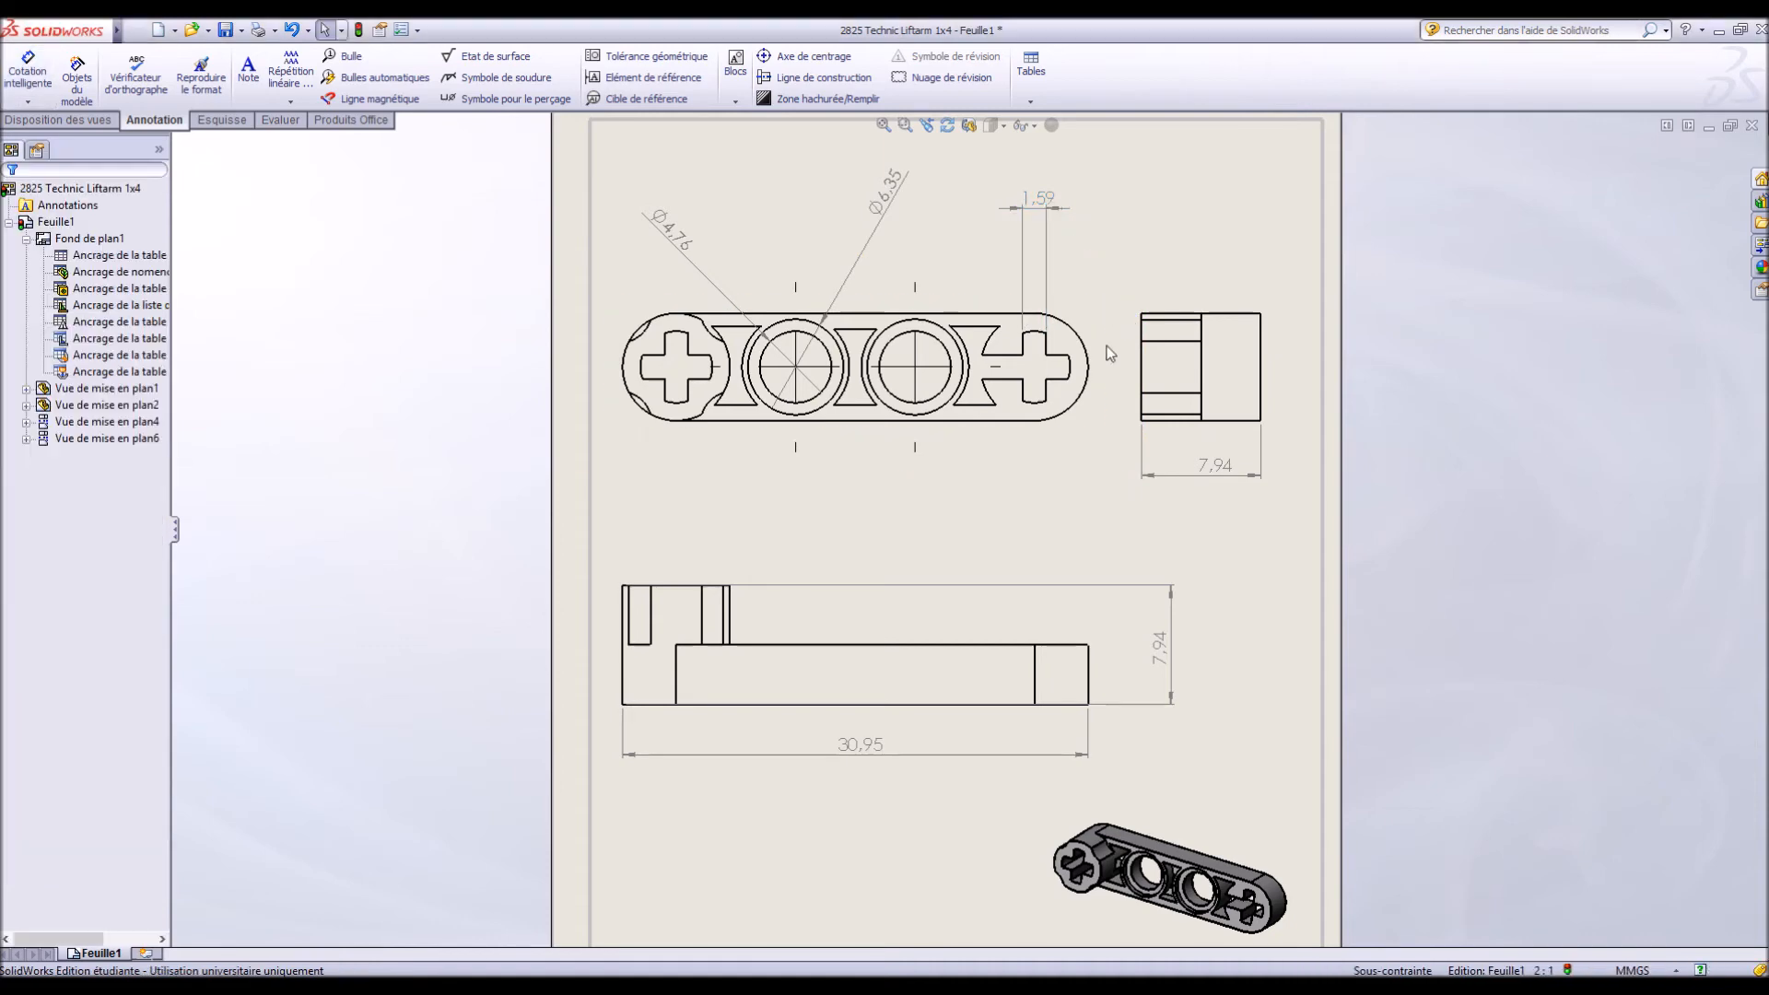
Delete the full-height dimension beside the lower projected view
click(1169, 654)
key(Delete)
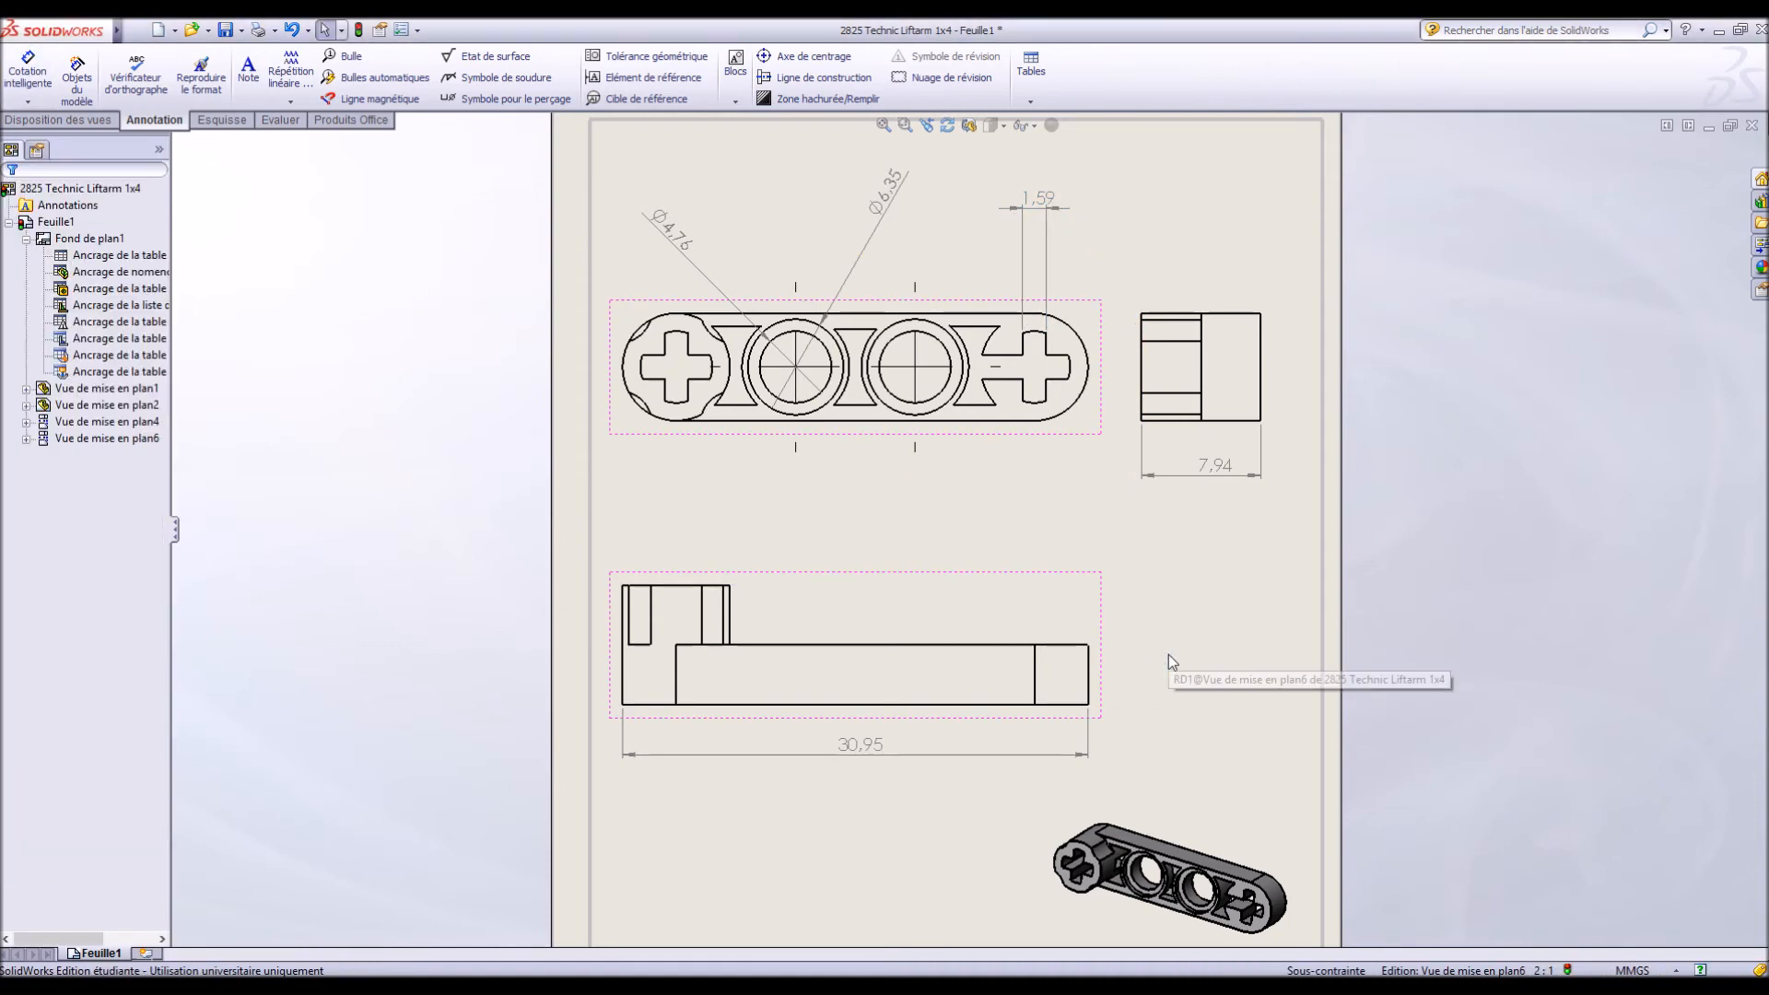
Give the overall length dimension a bilateral tolerance of +0.5 and -0.5 mm, and move it farther below the lower view
click(880, 748)
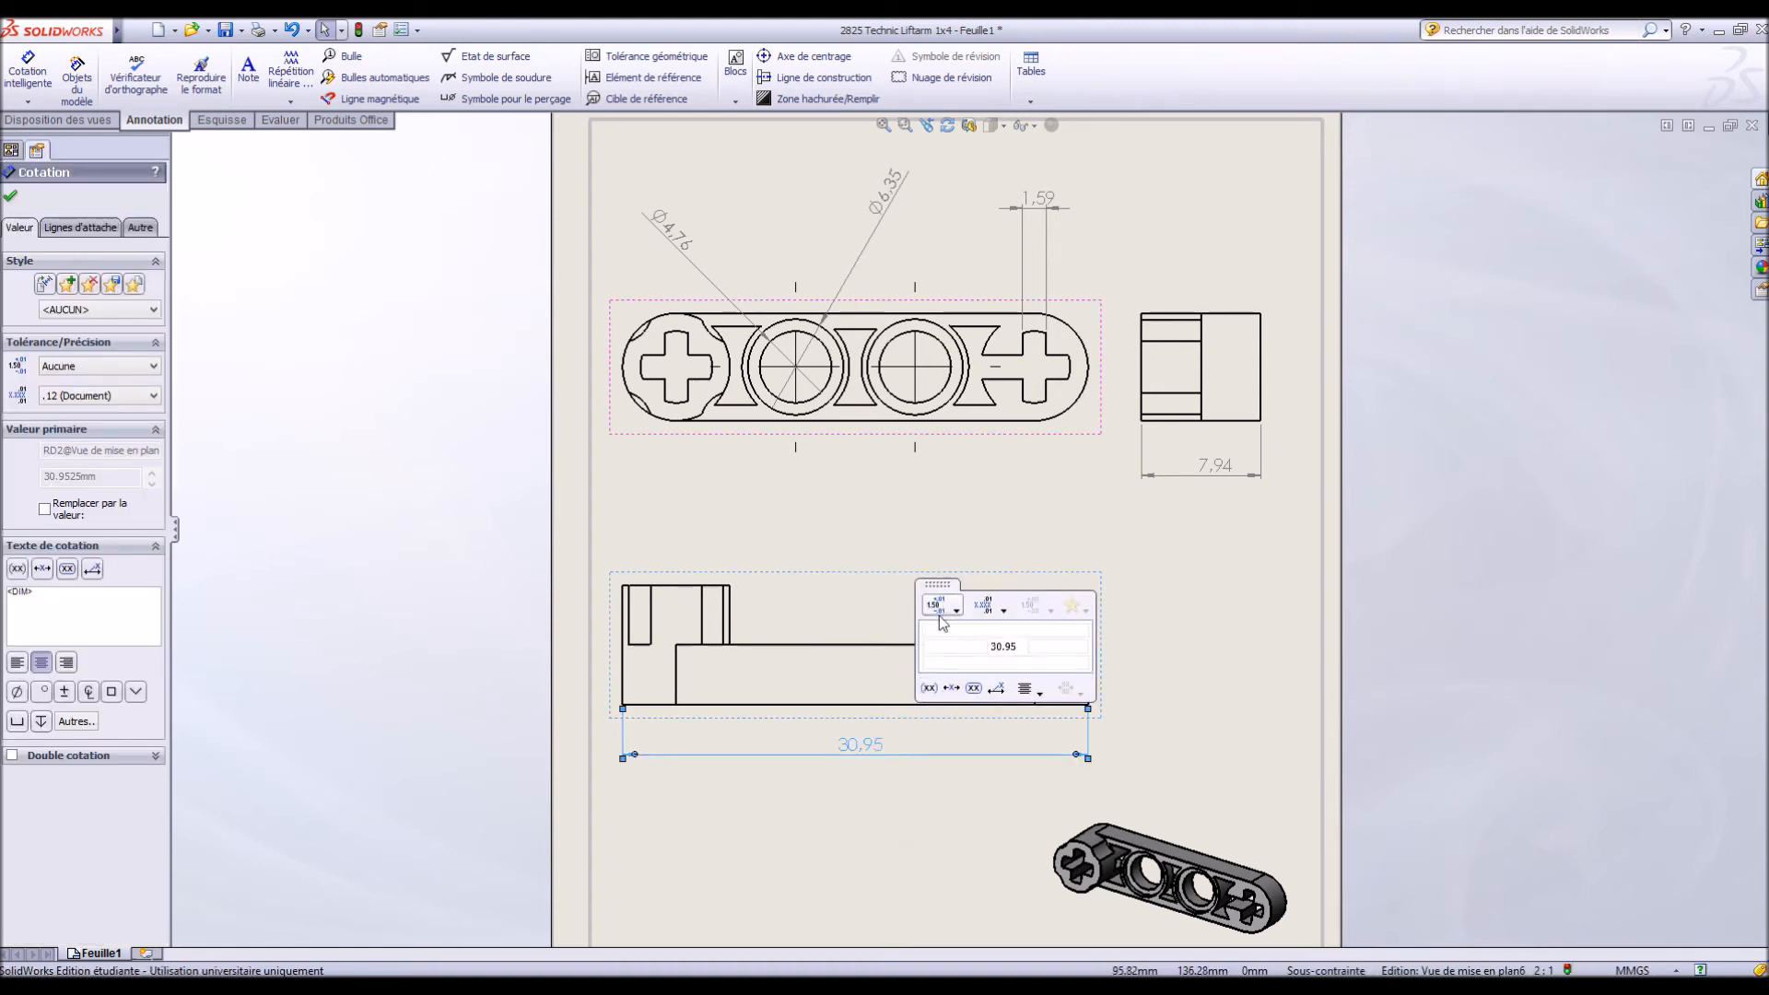
click(891, 809)
click(880, 748)
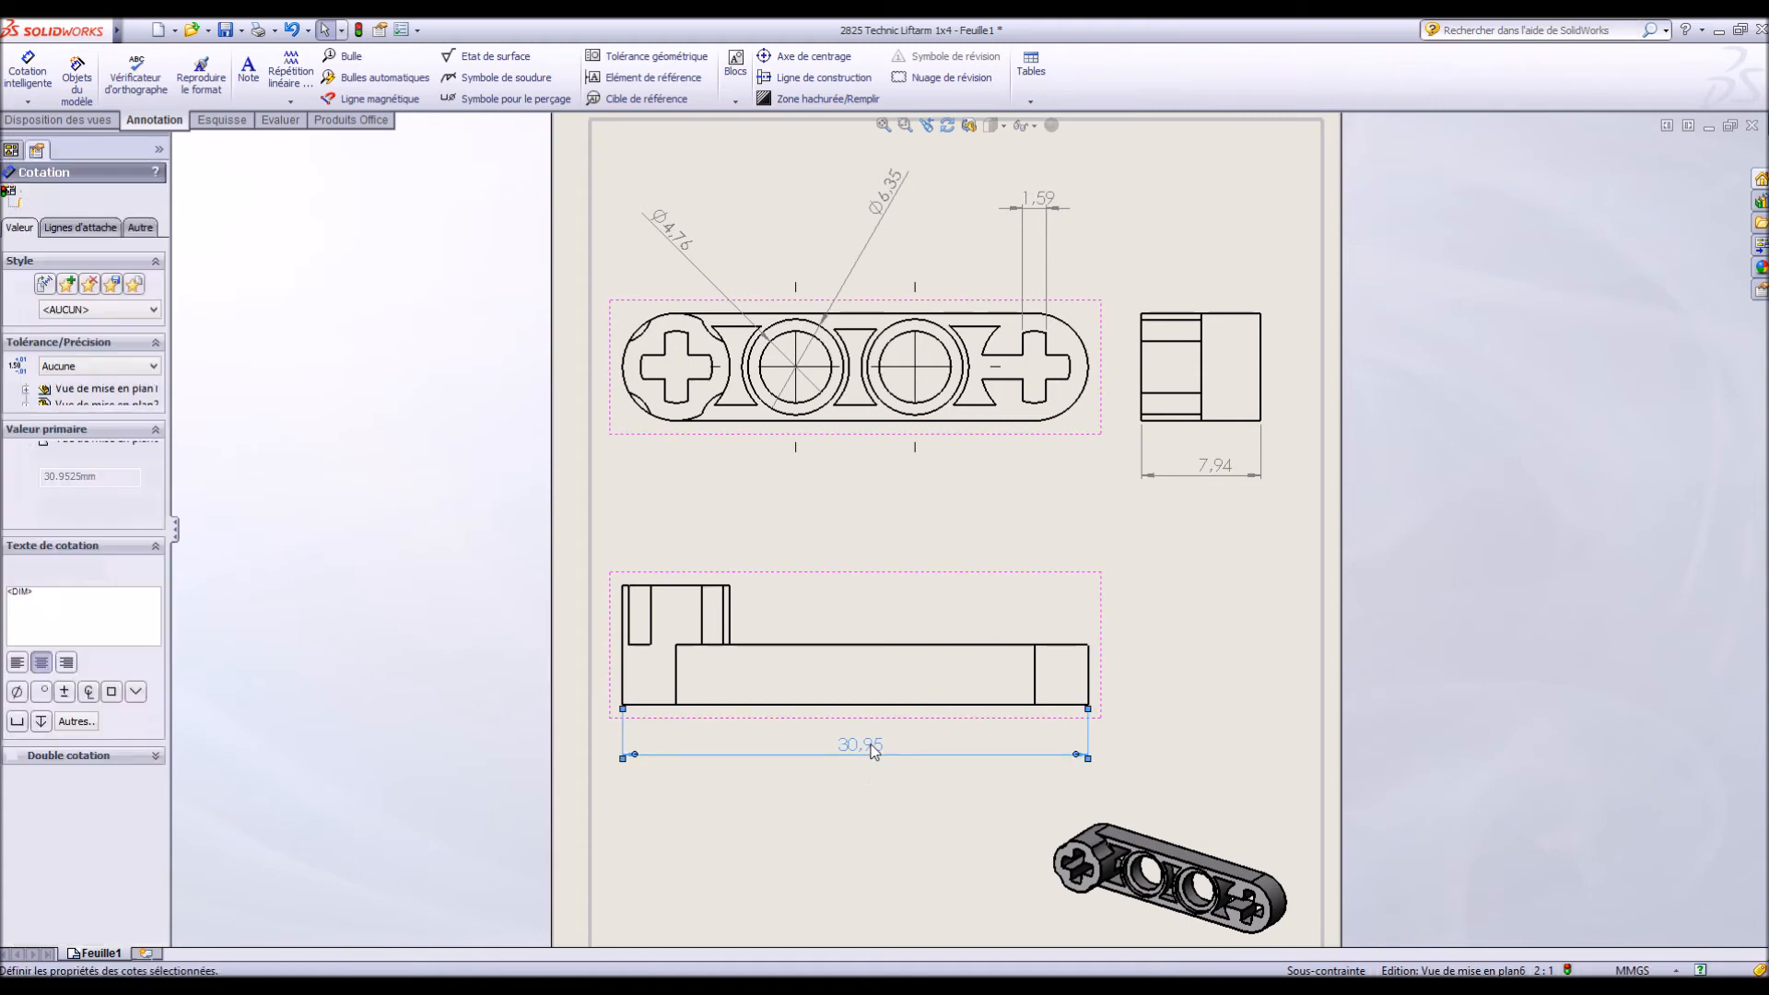
mouse_move(917, 689)
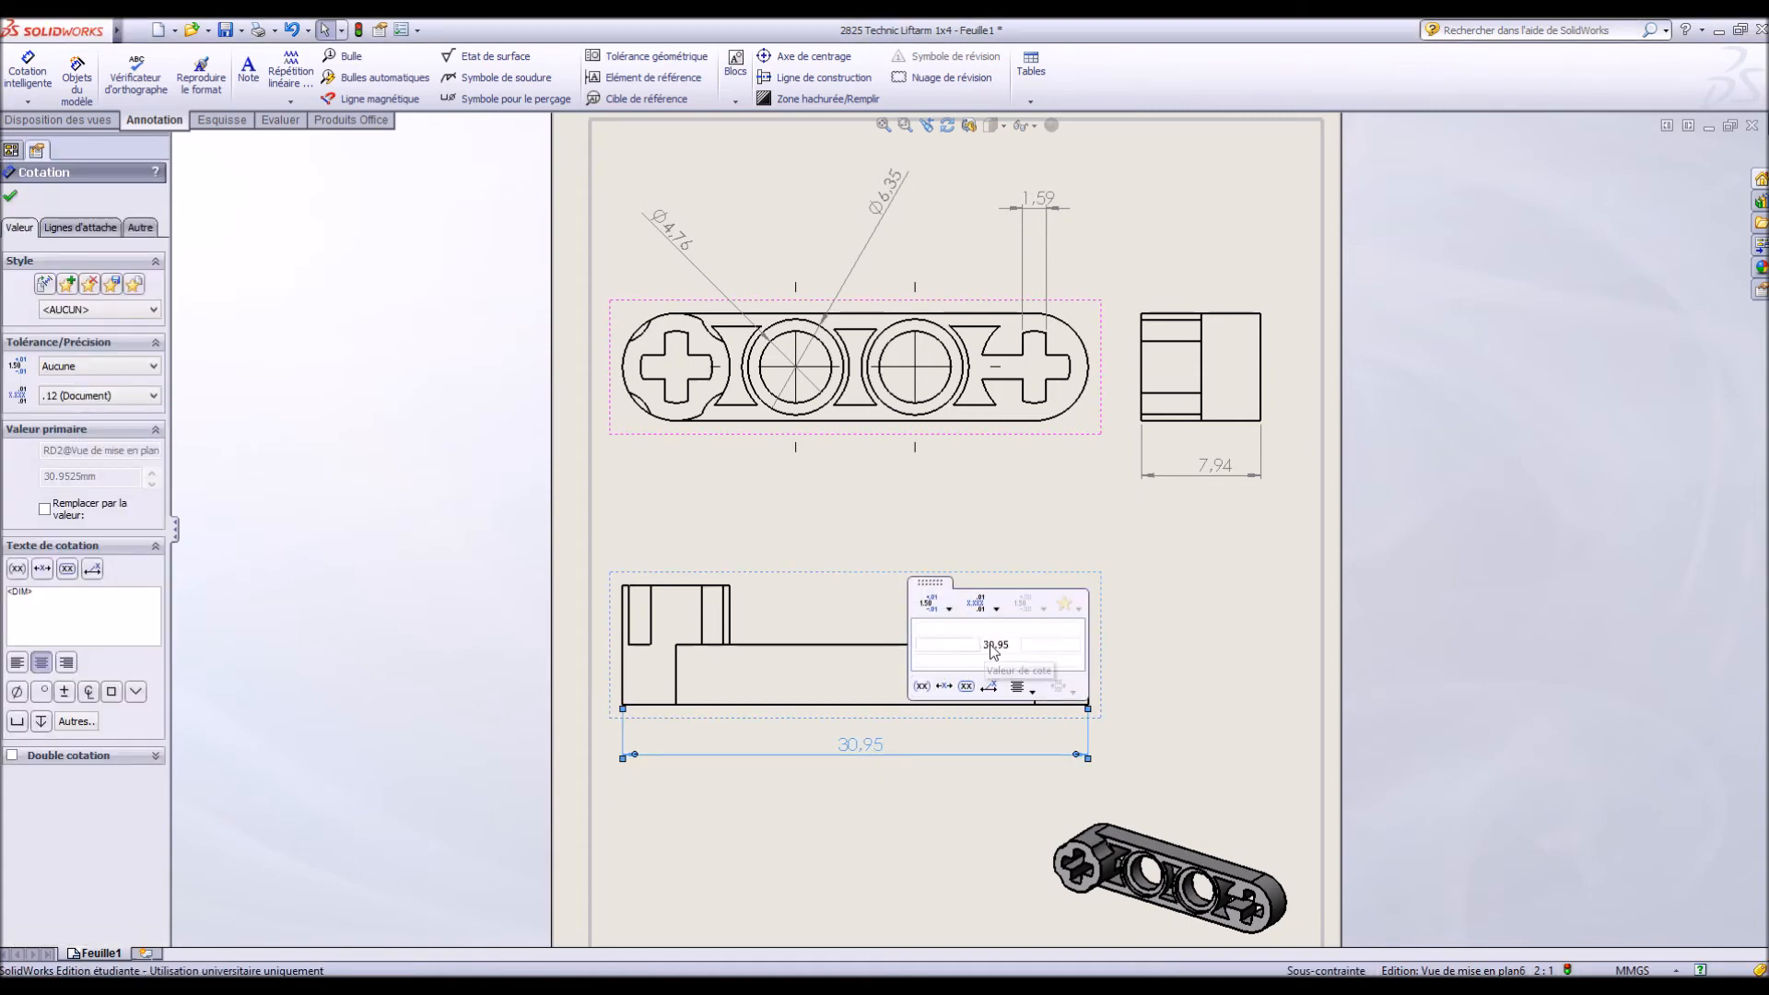
click(938, 606)
click(941, 662)
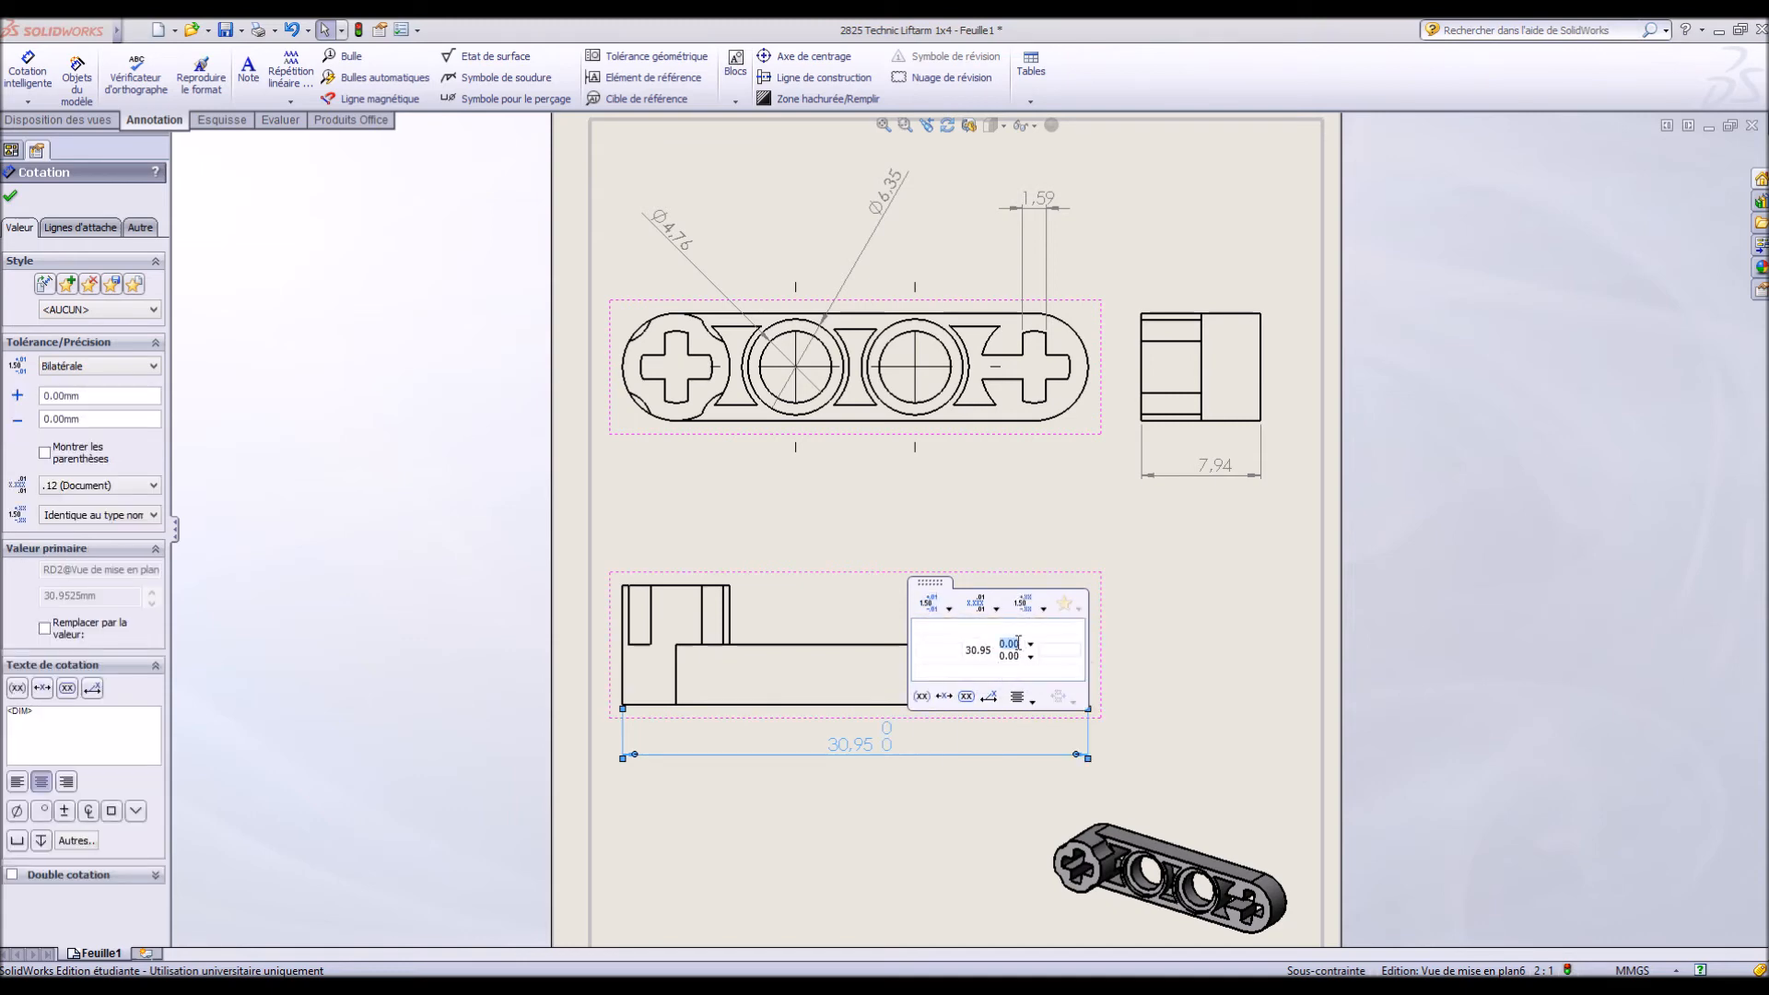
text(5)
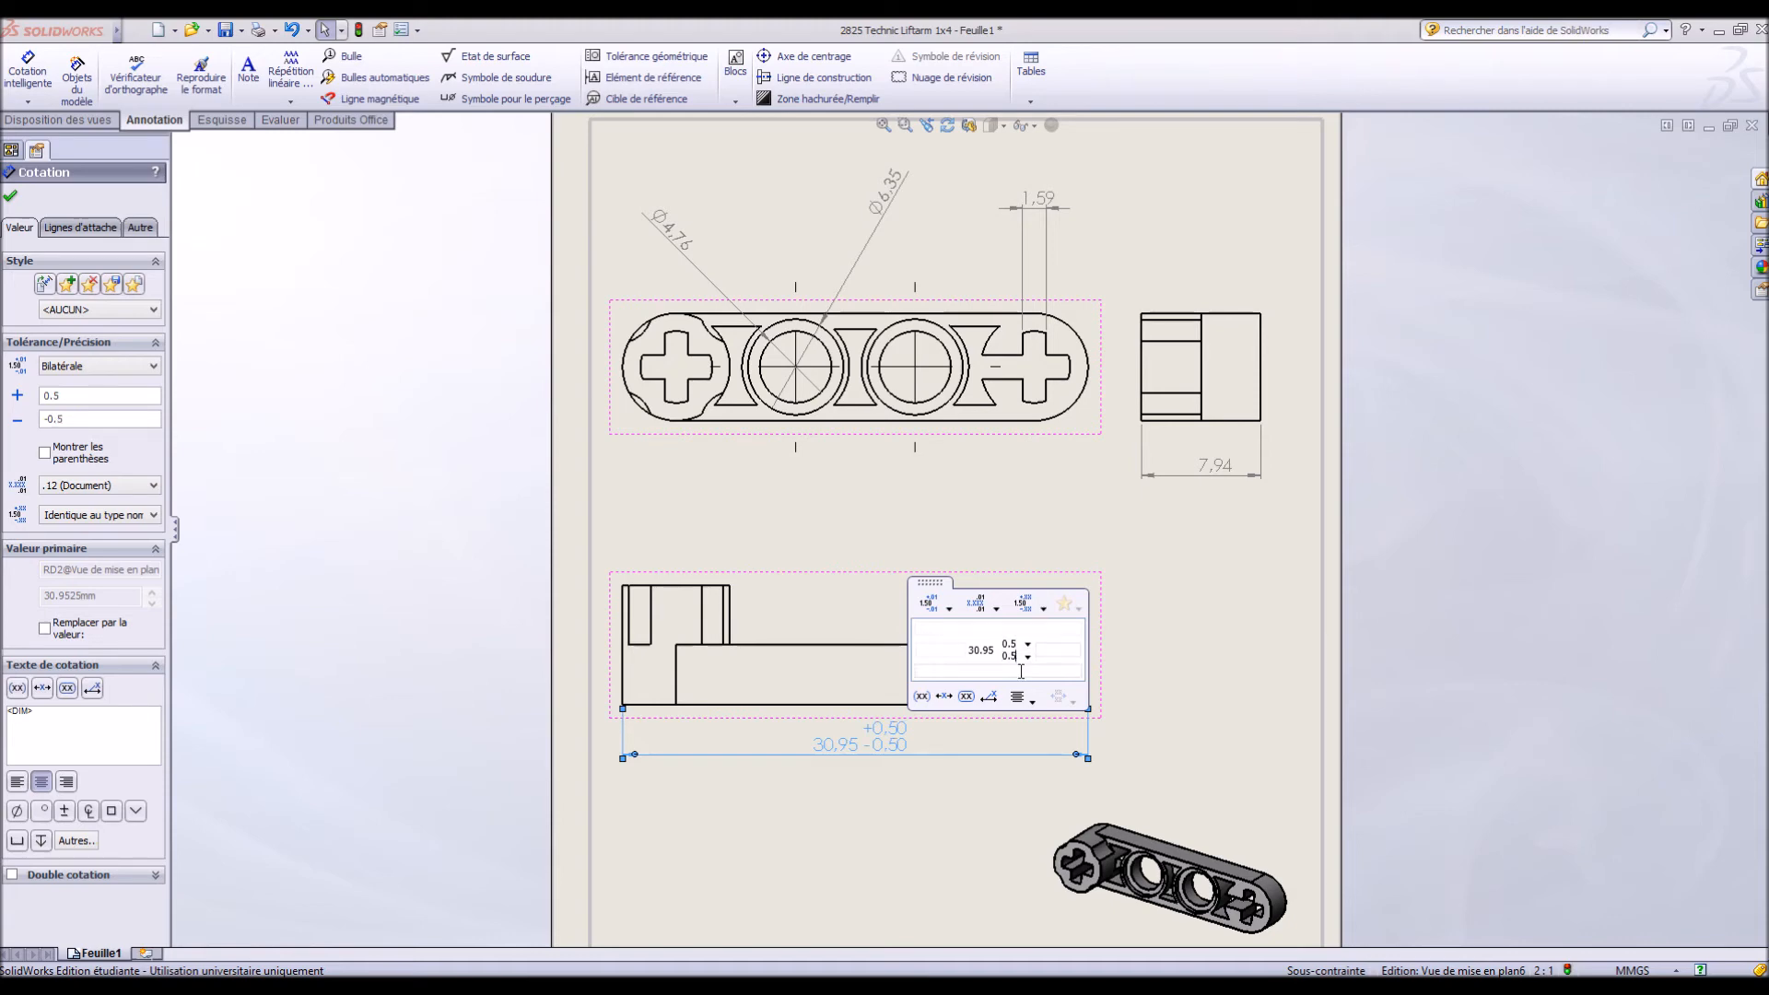
click(917, 785)
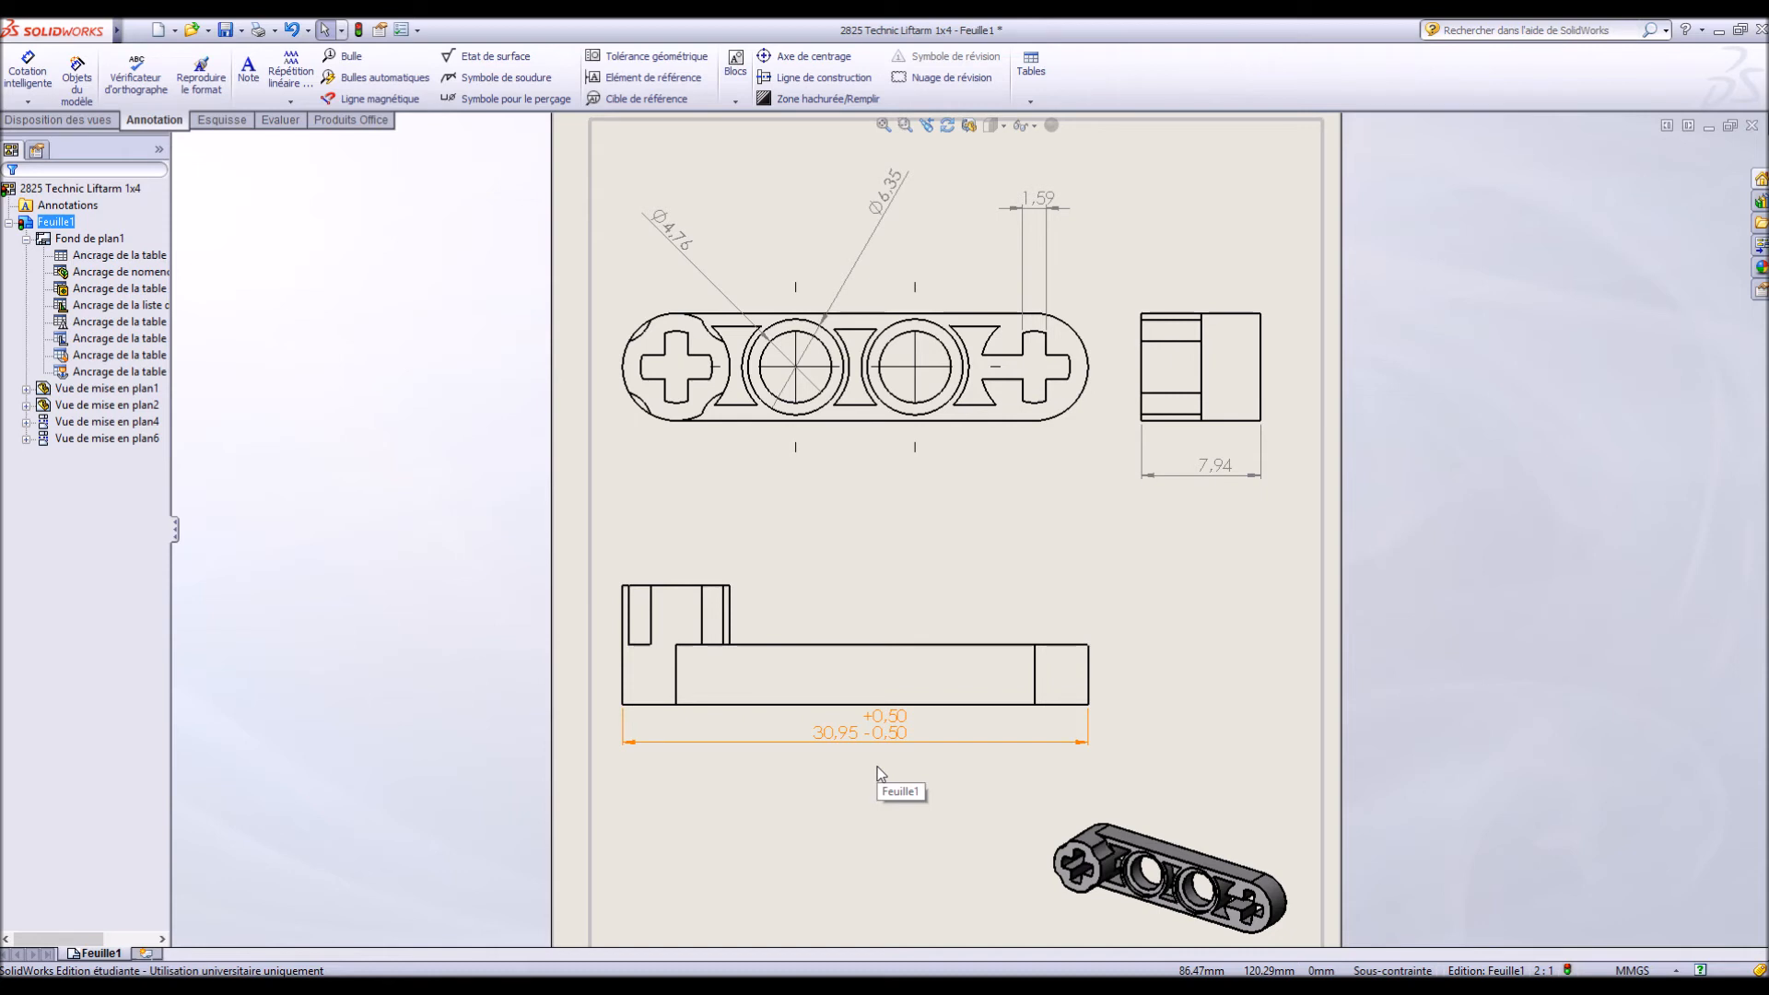
drag(938, 739, 944, 780)
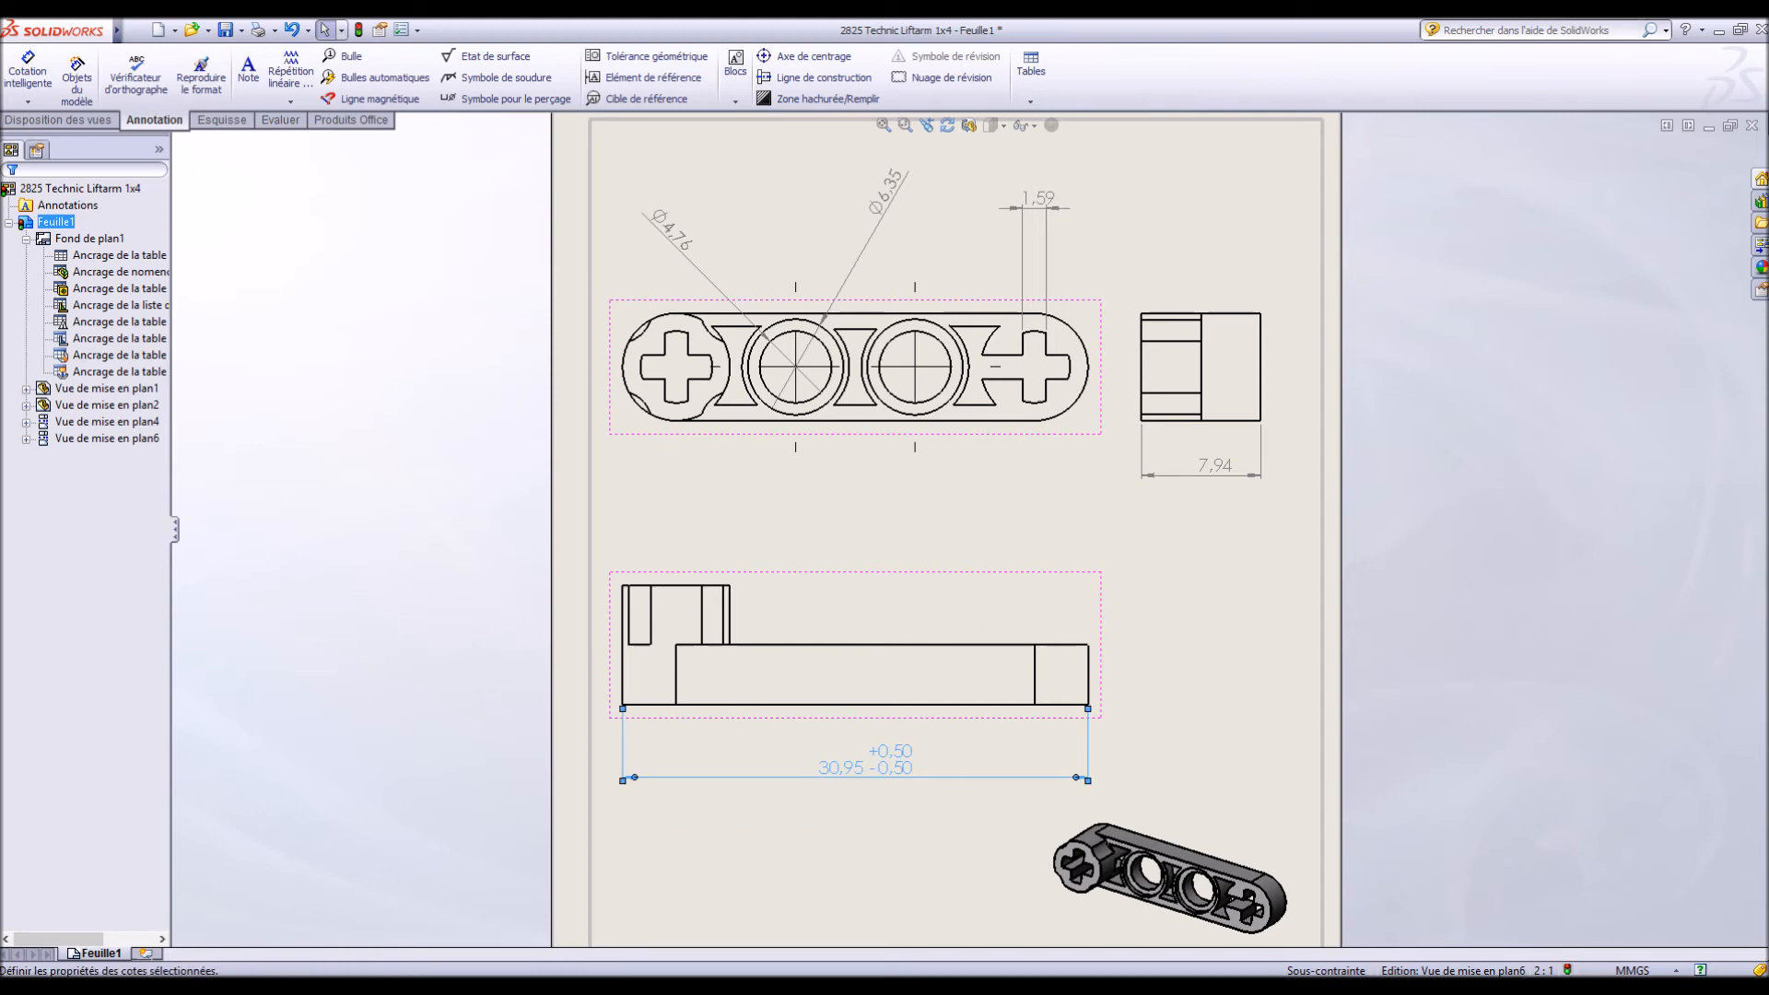
click(800, 539)
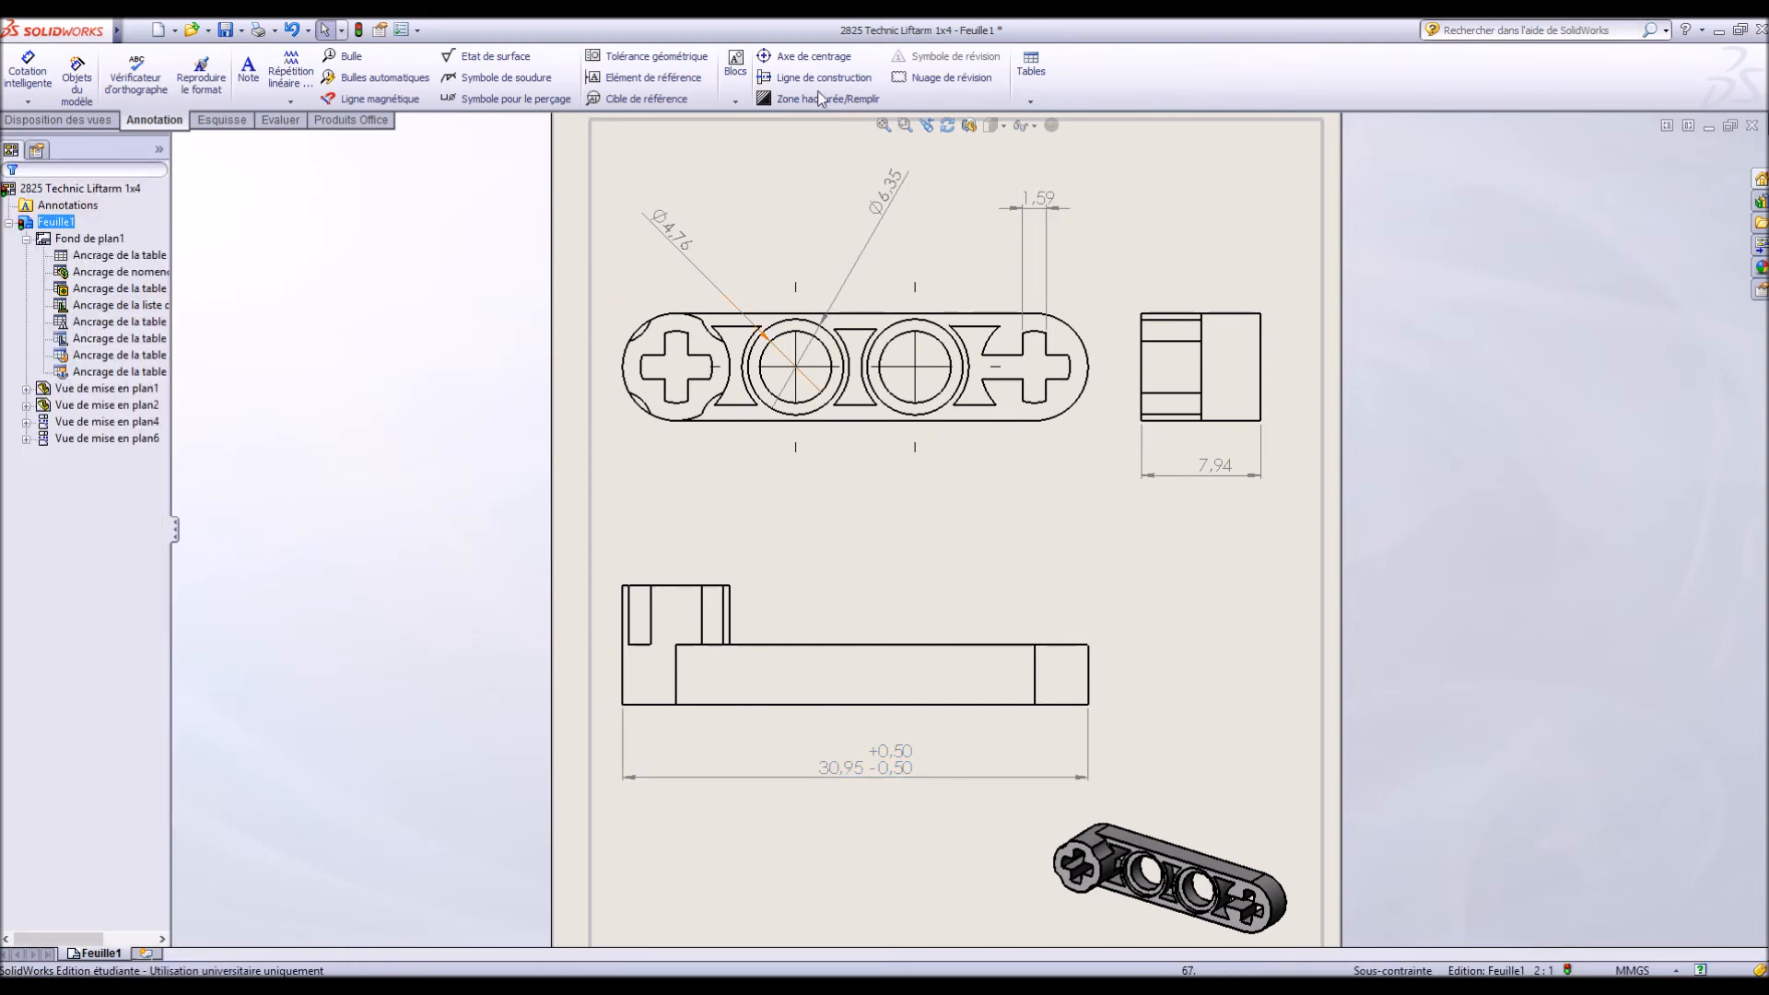
Add a flatness tolerance of 0.3 with a leader to the lower view's bottom edge, placing the frame beyond the view's right end
click(671, 57)
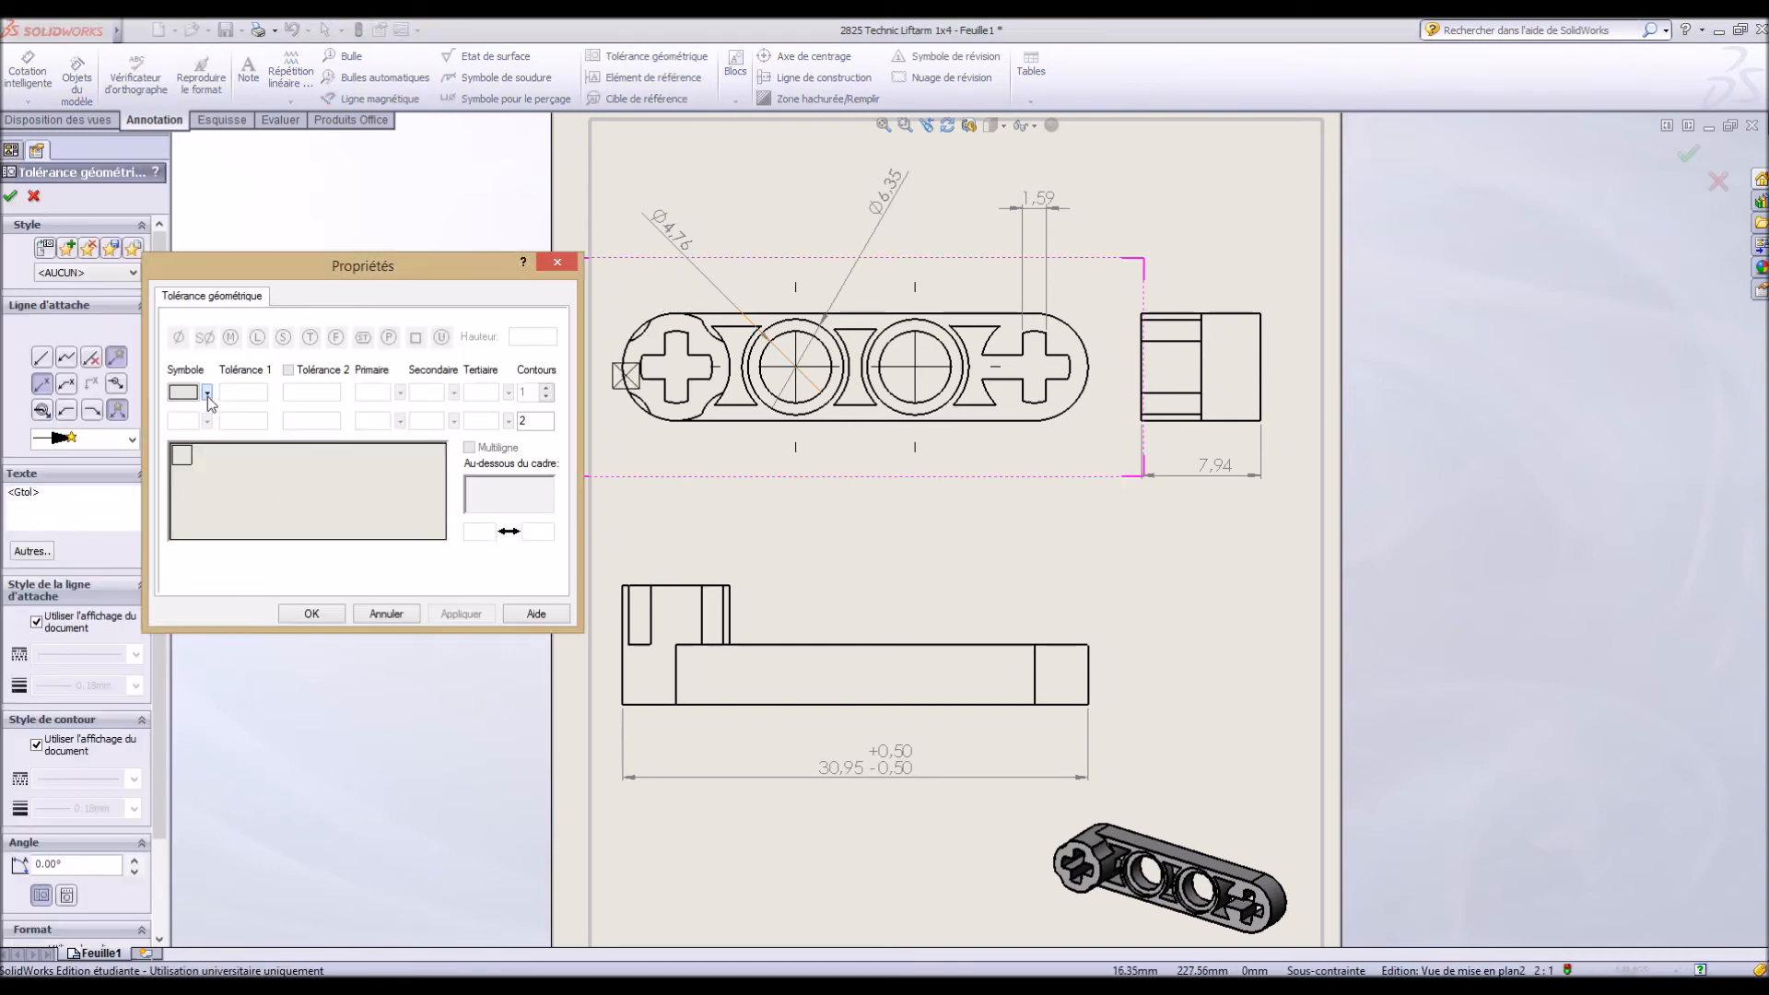
click(209, 392)
click(214, 415)
click(246, 393)
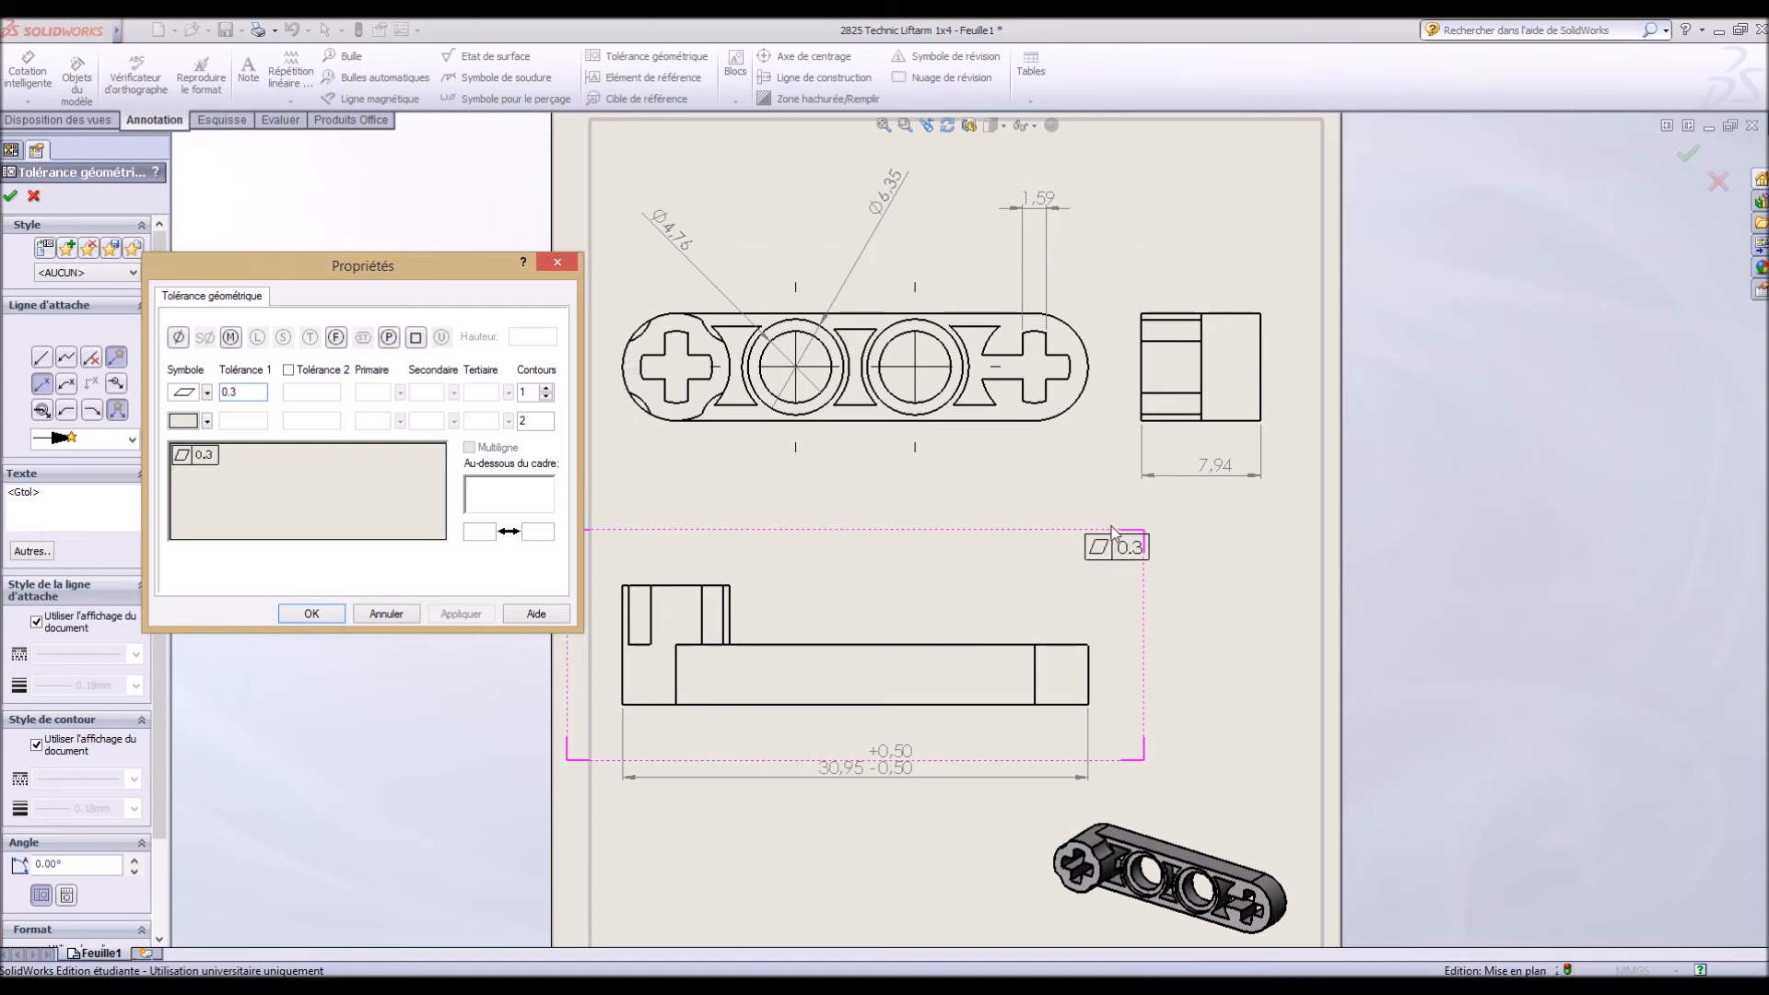
click(1000, 710)
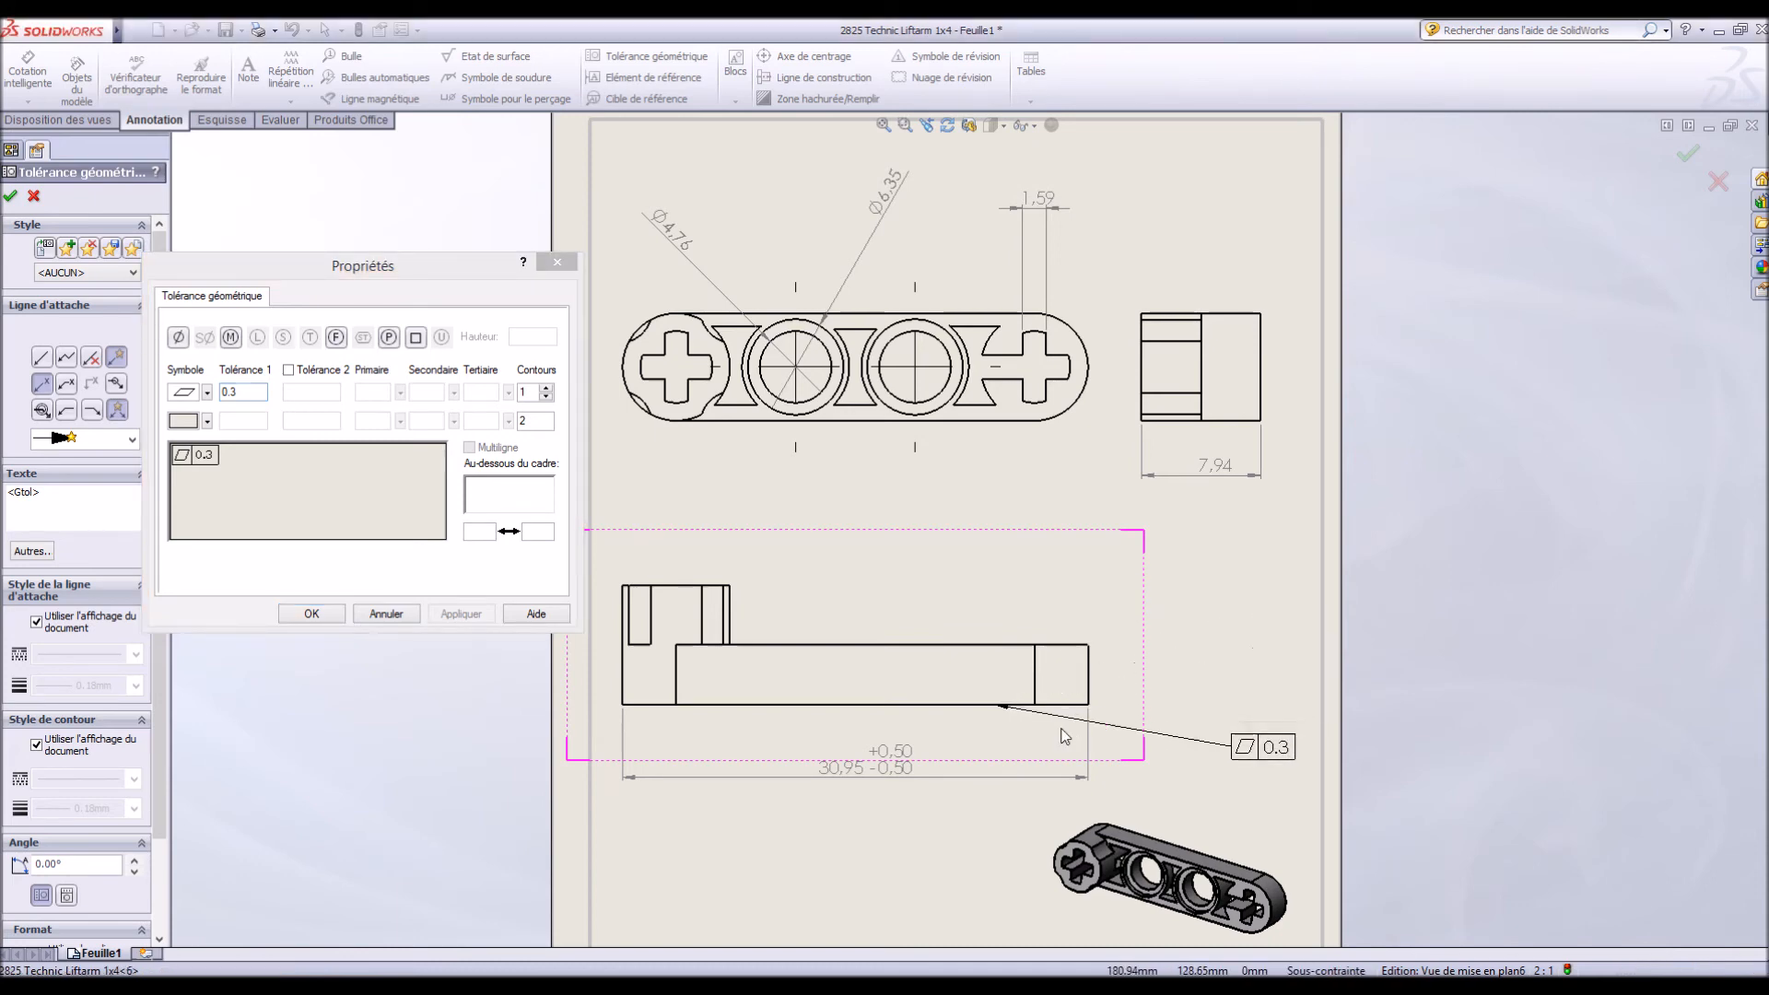
click(1126, 707)
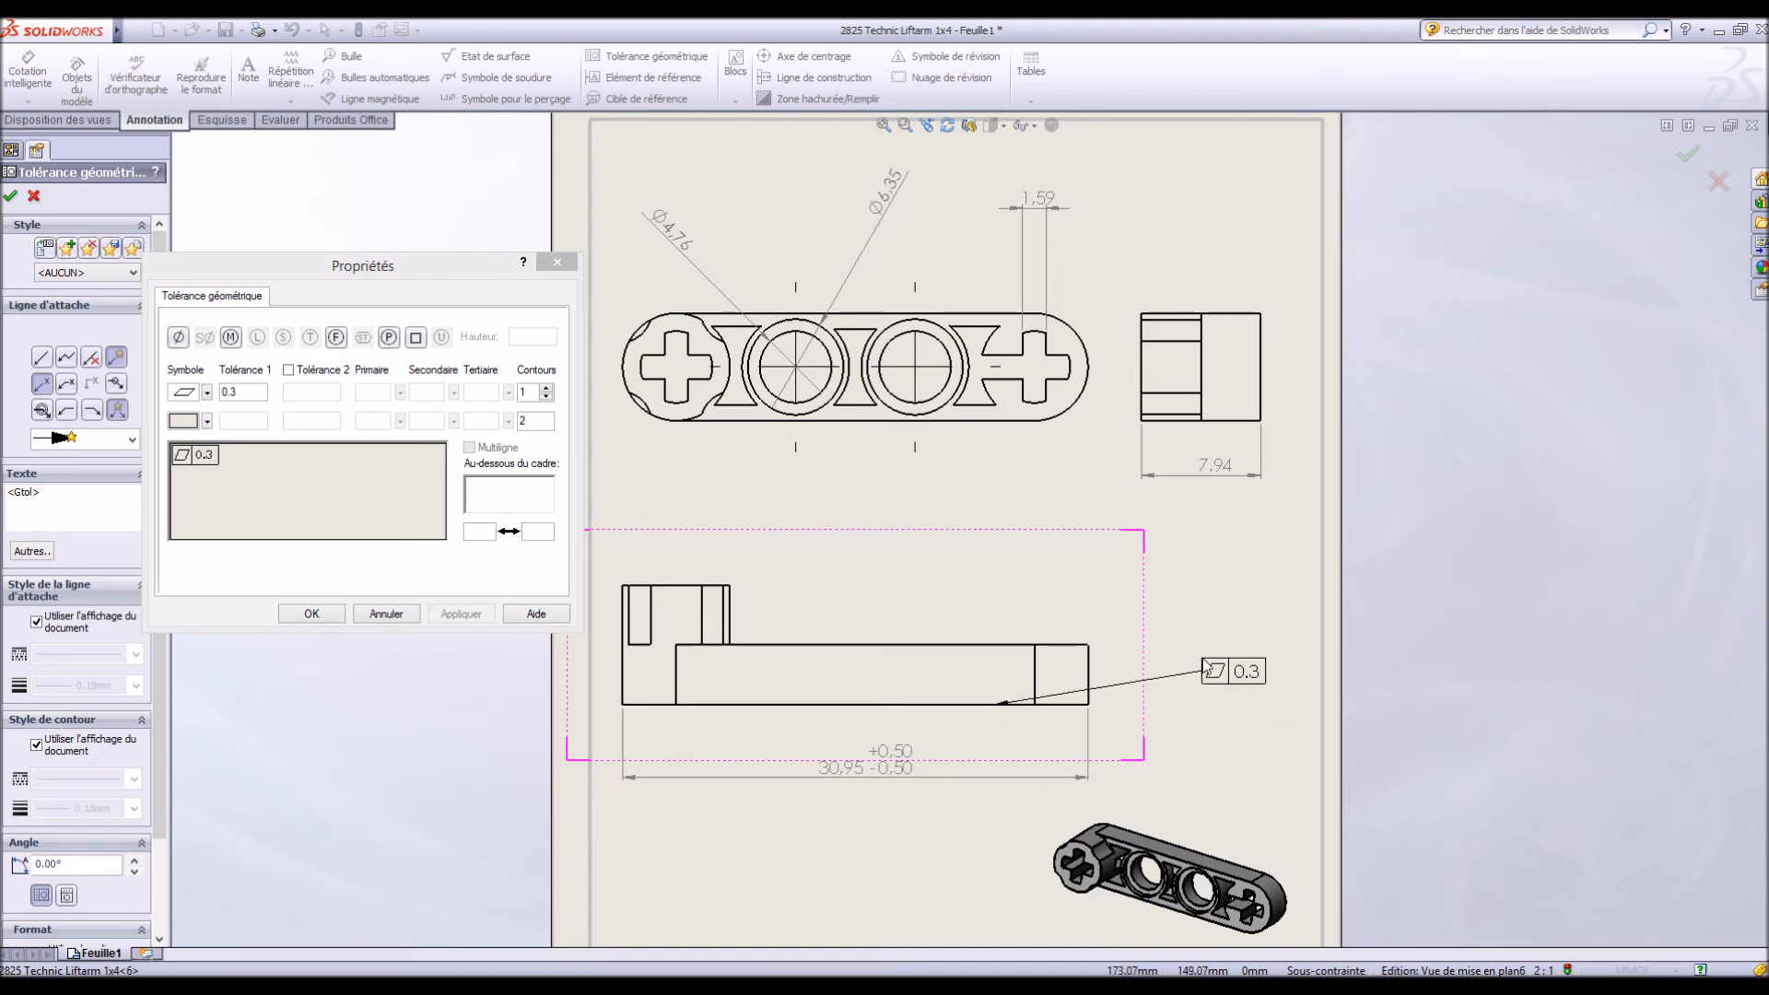
click(1209, 666)
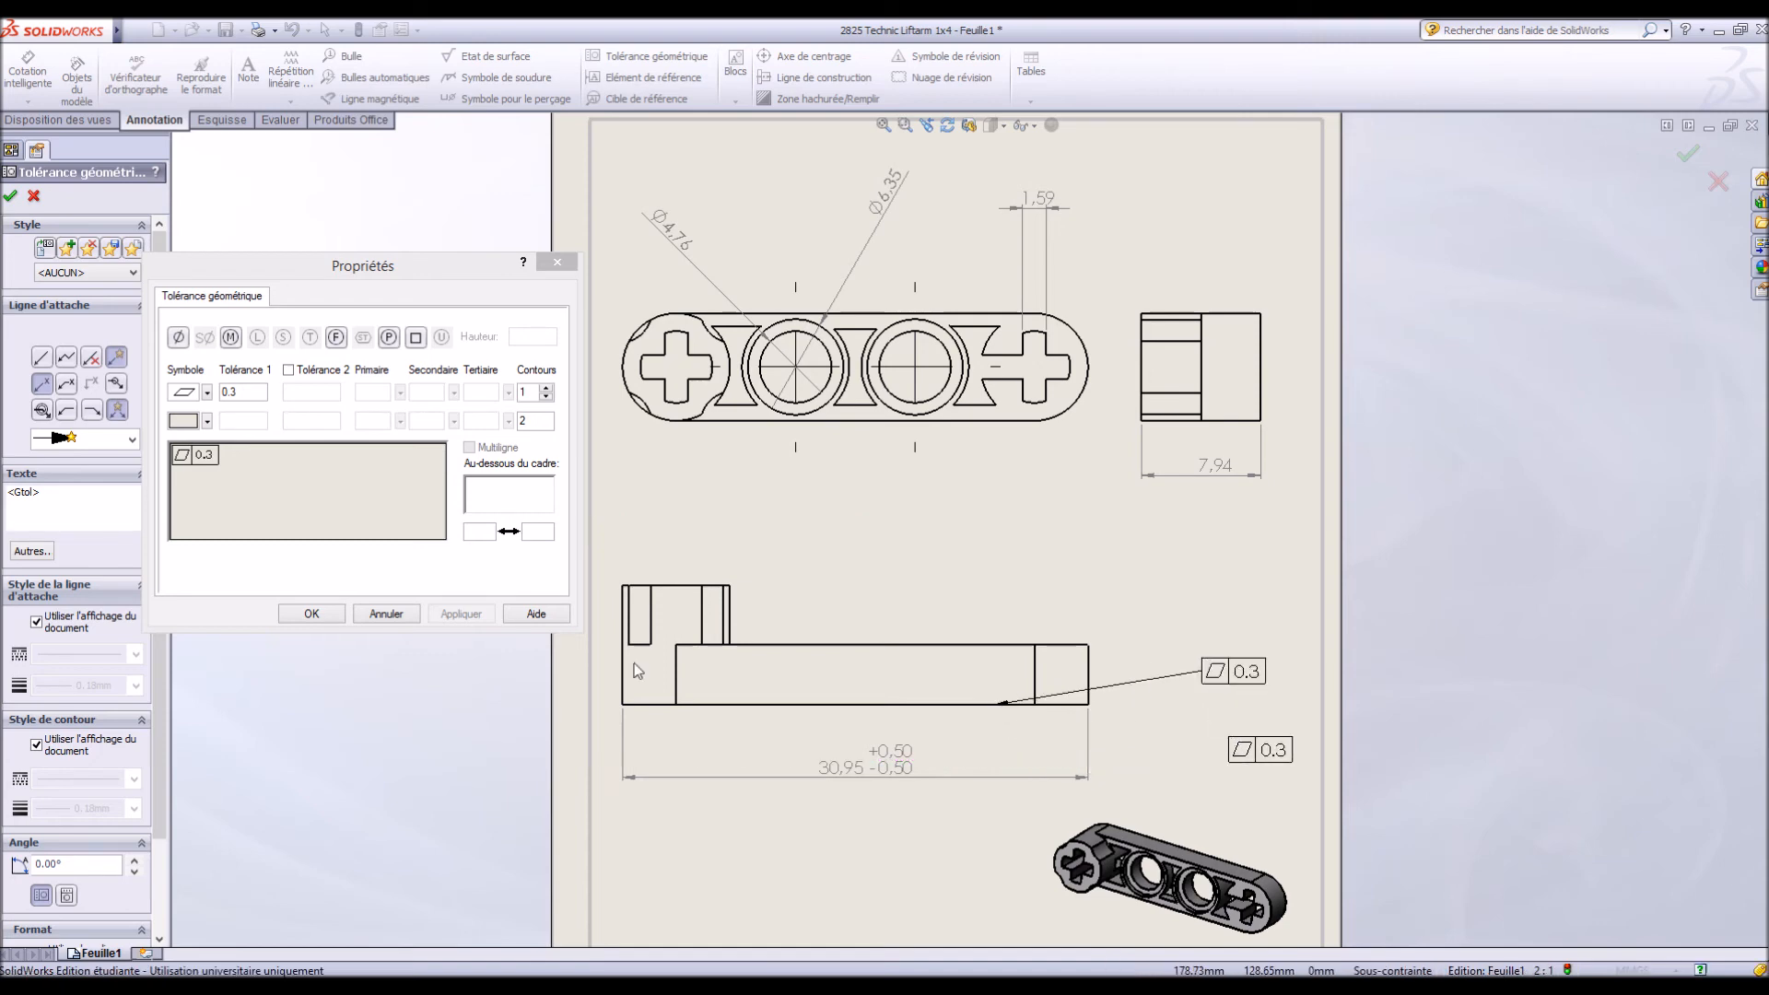
click(338, 619)
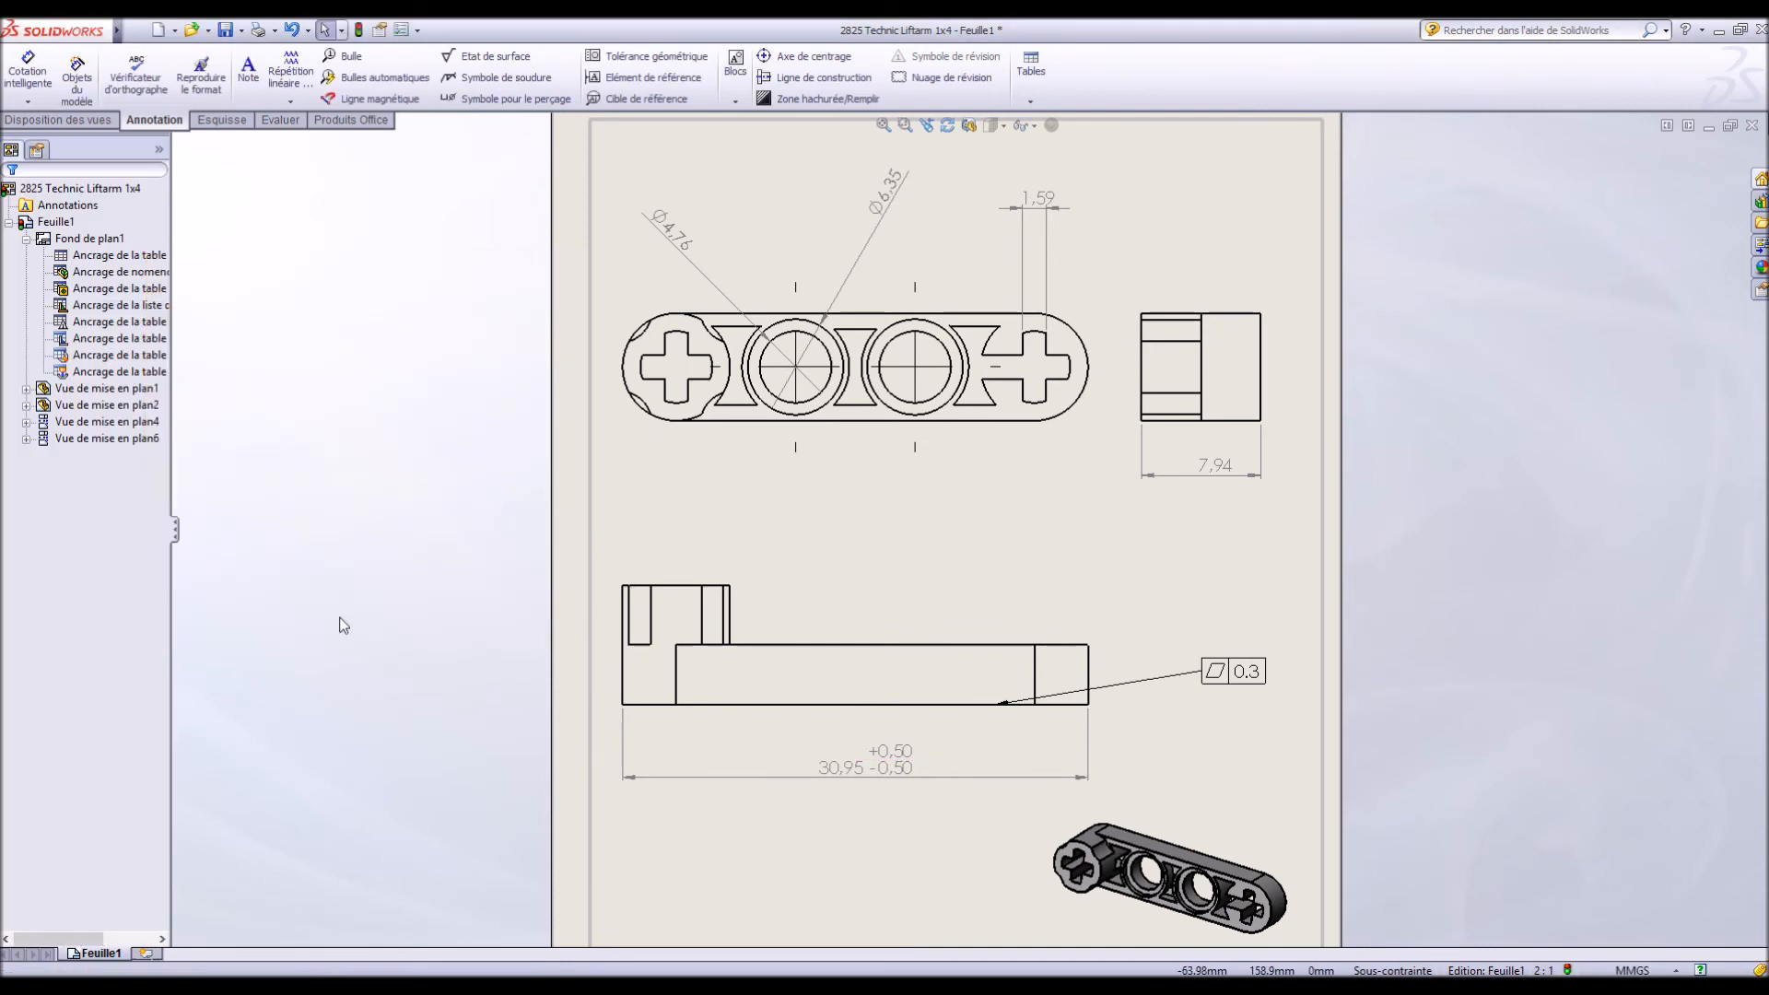
Add the note "Bonne Année 2016" in the blank area between the overall length dimension and the title block, beside the pictorial view
key(f)
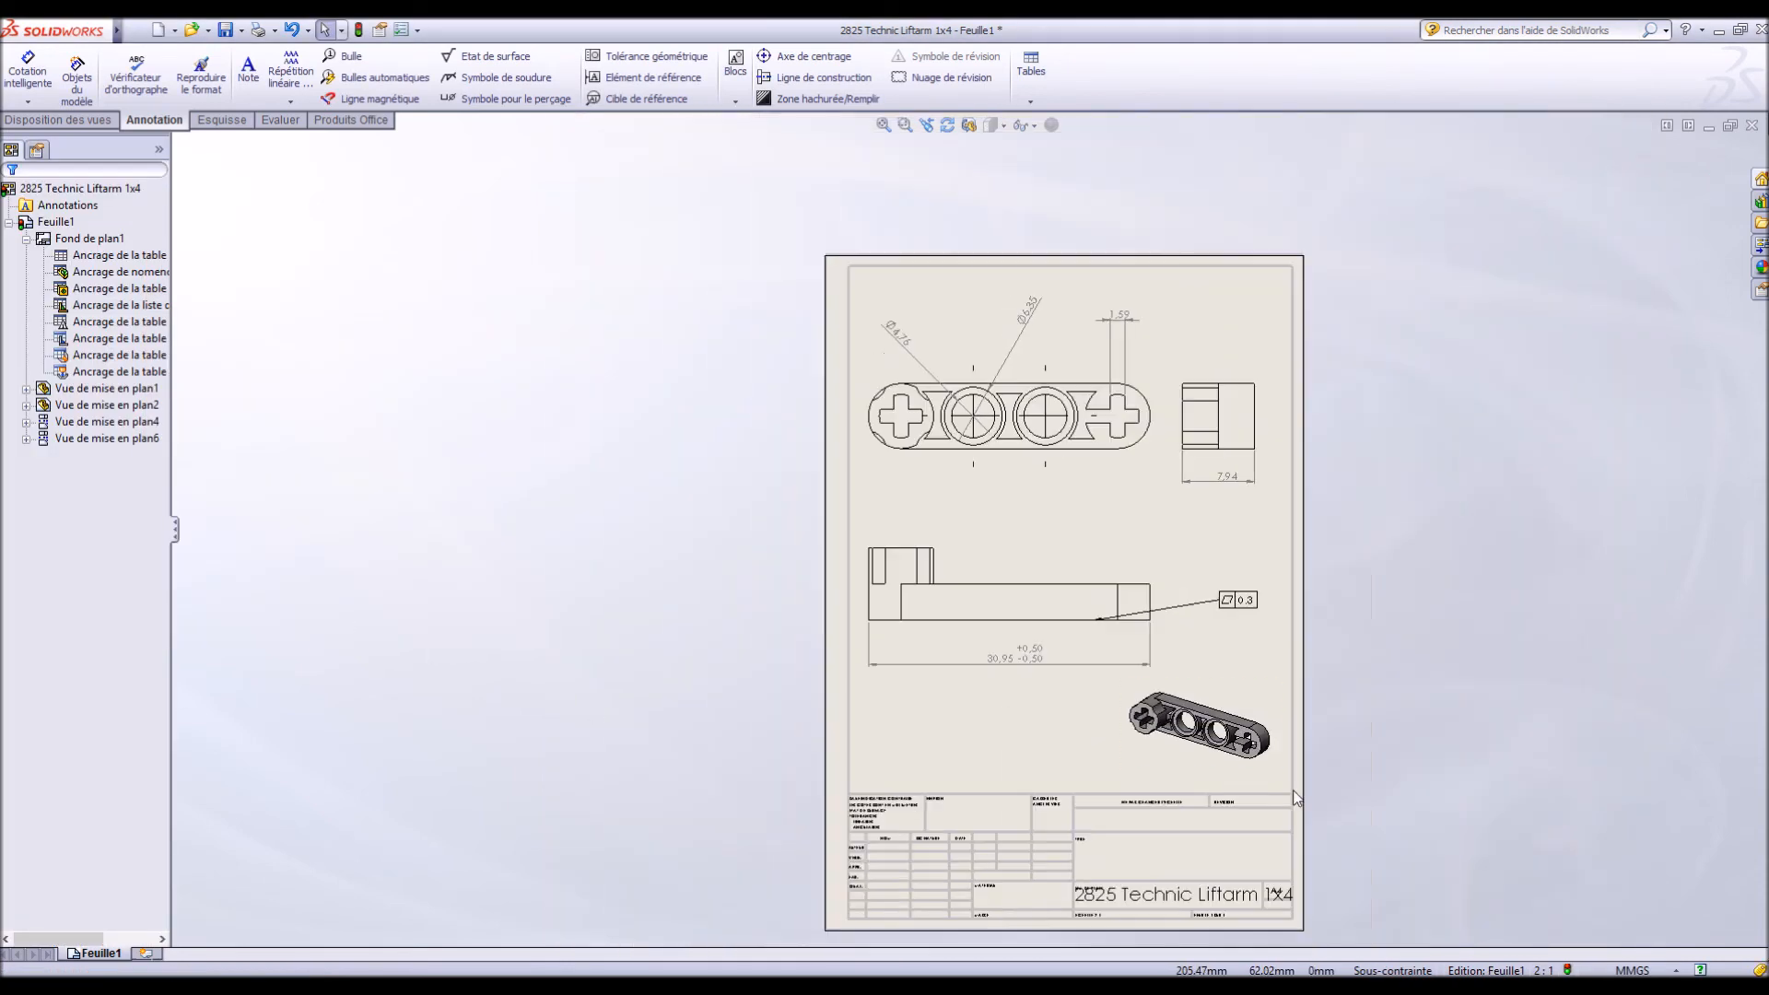
scroll(1294, 791, down, 1)
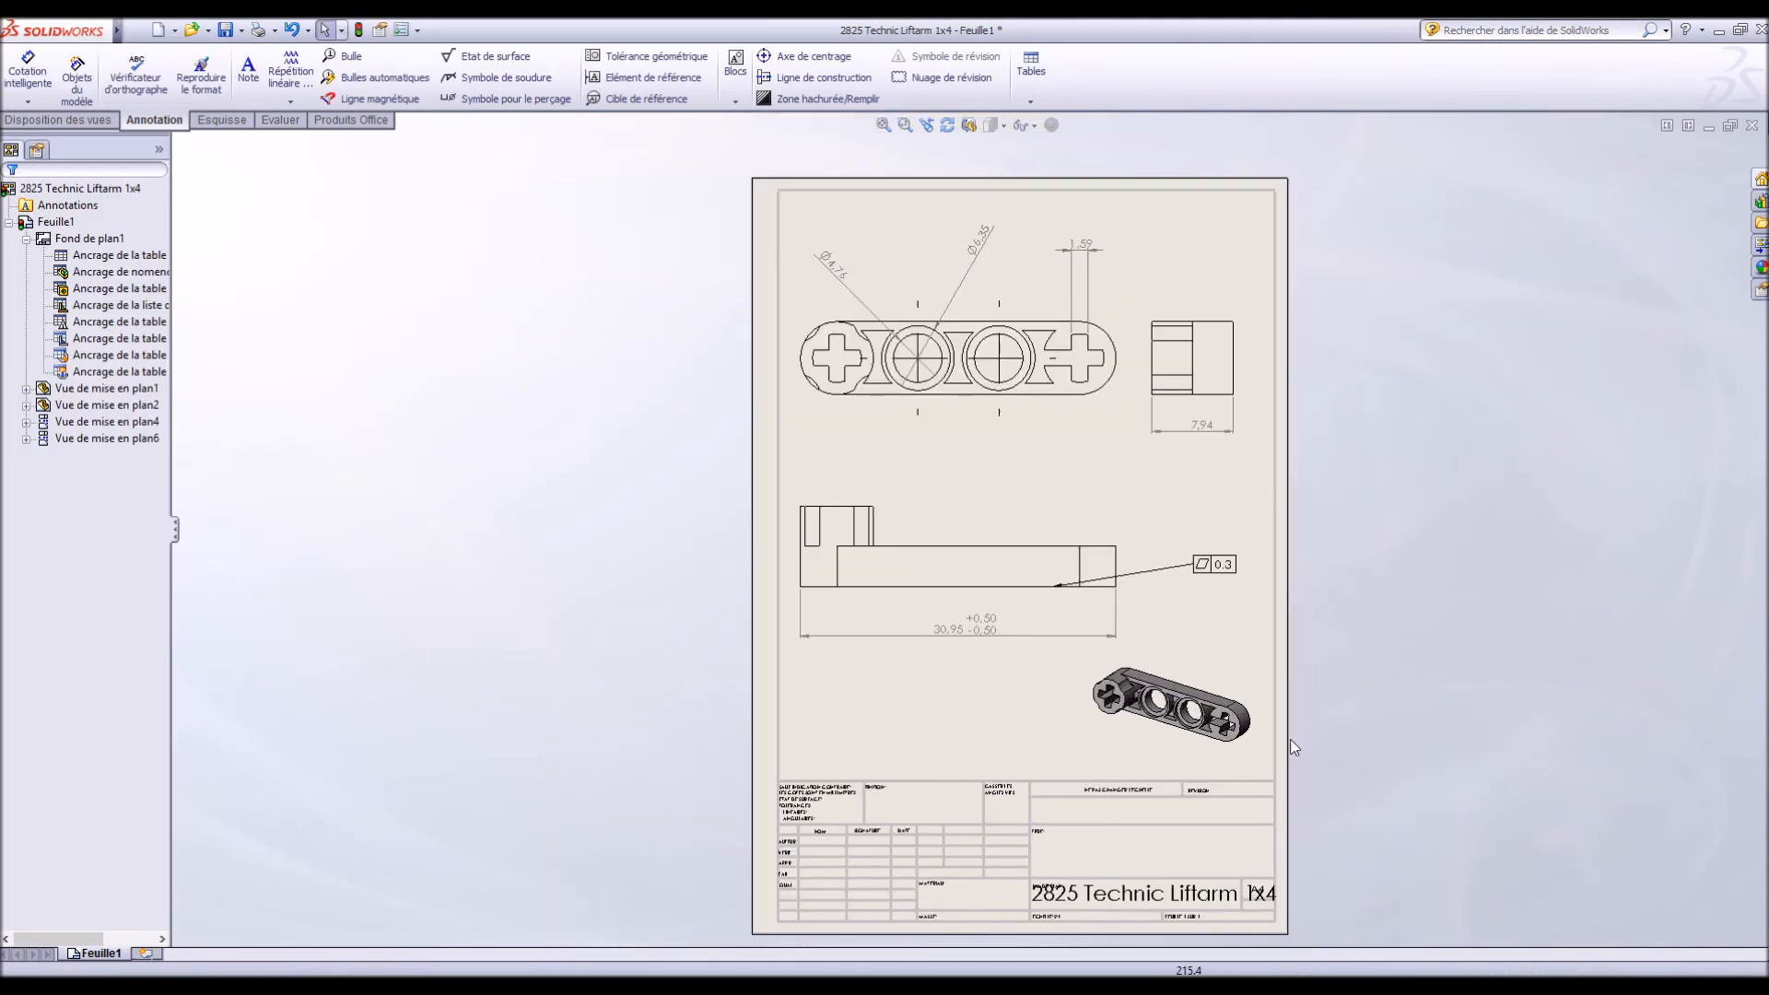
click(247, 74)
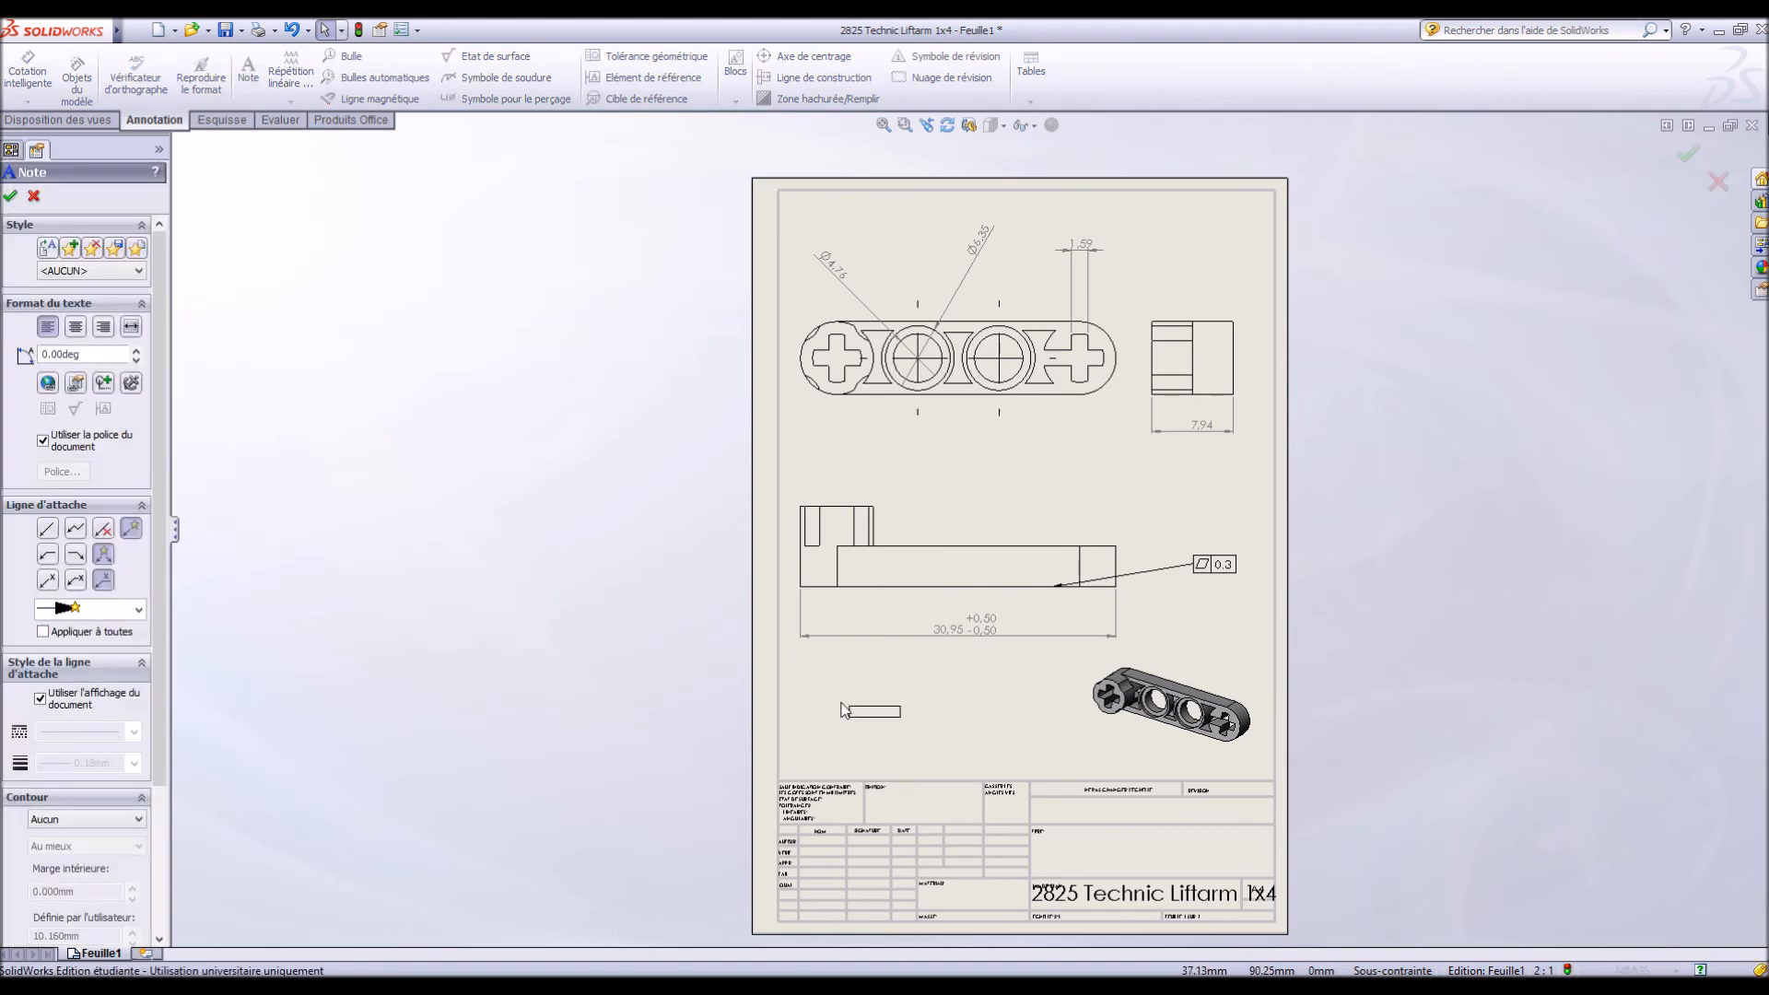
click(849, 729)
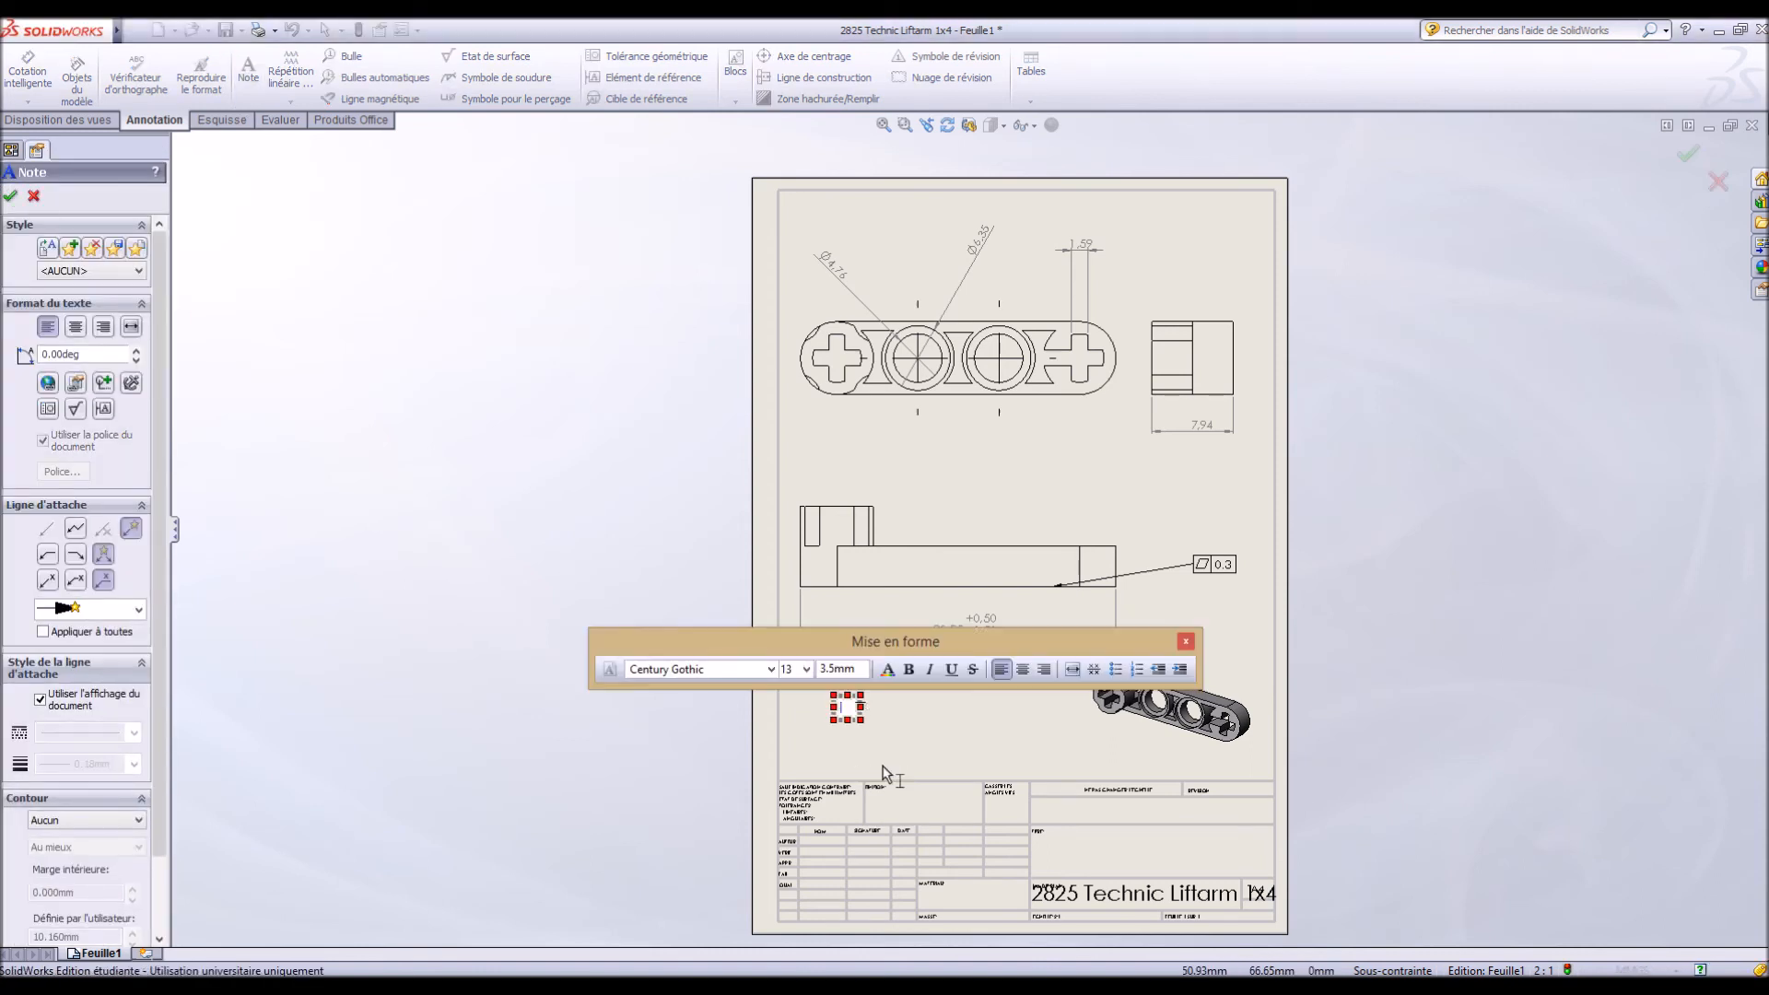
text(Bonne A)
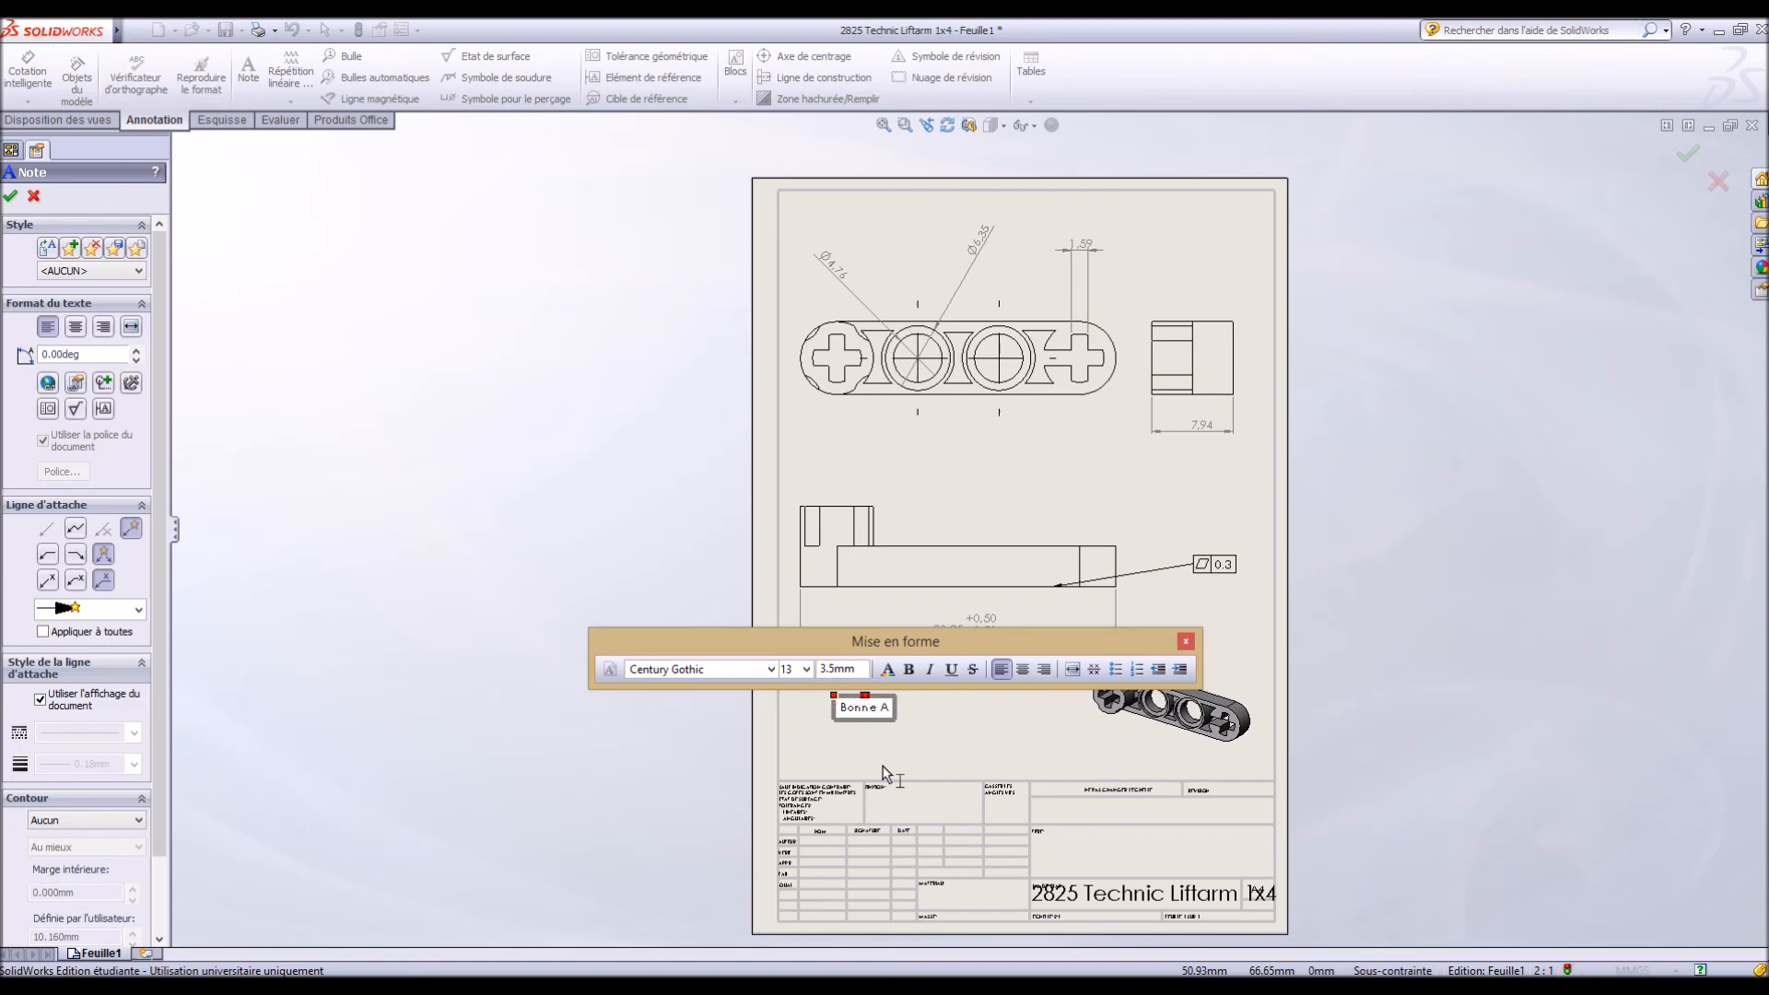
text(nnée! 2016)
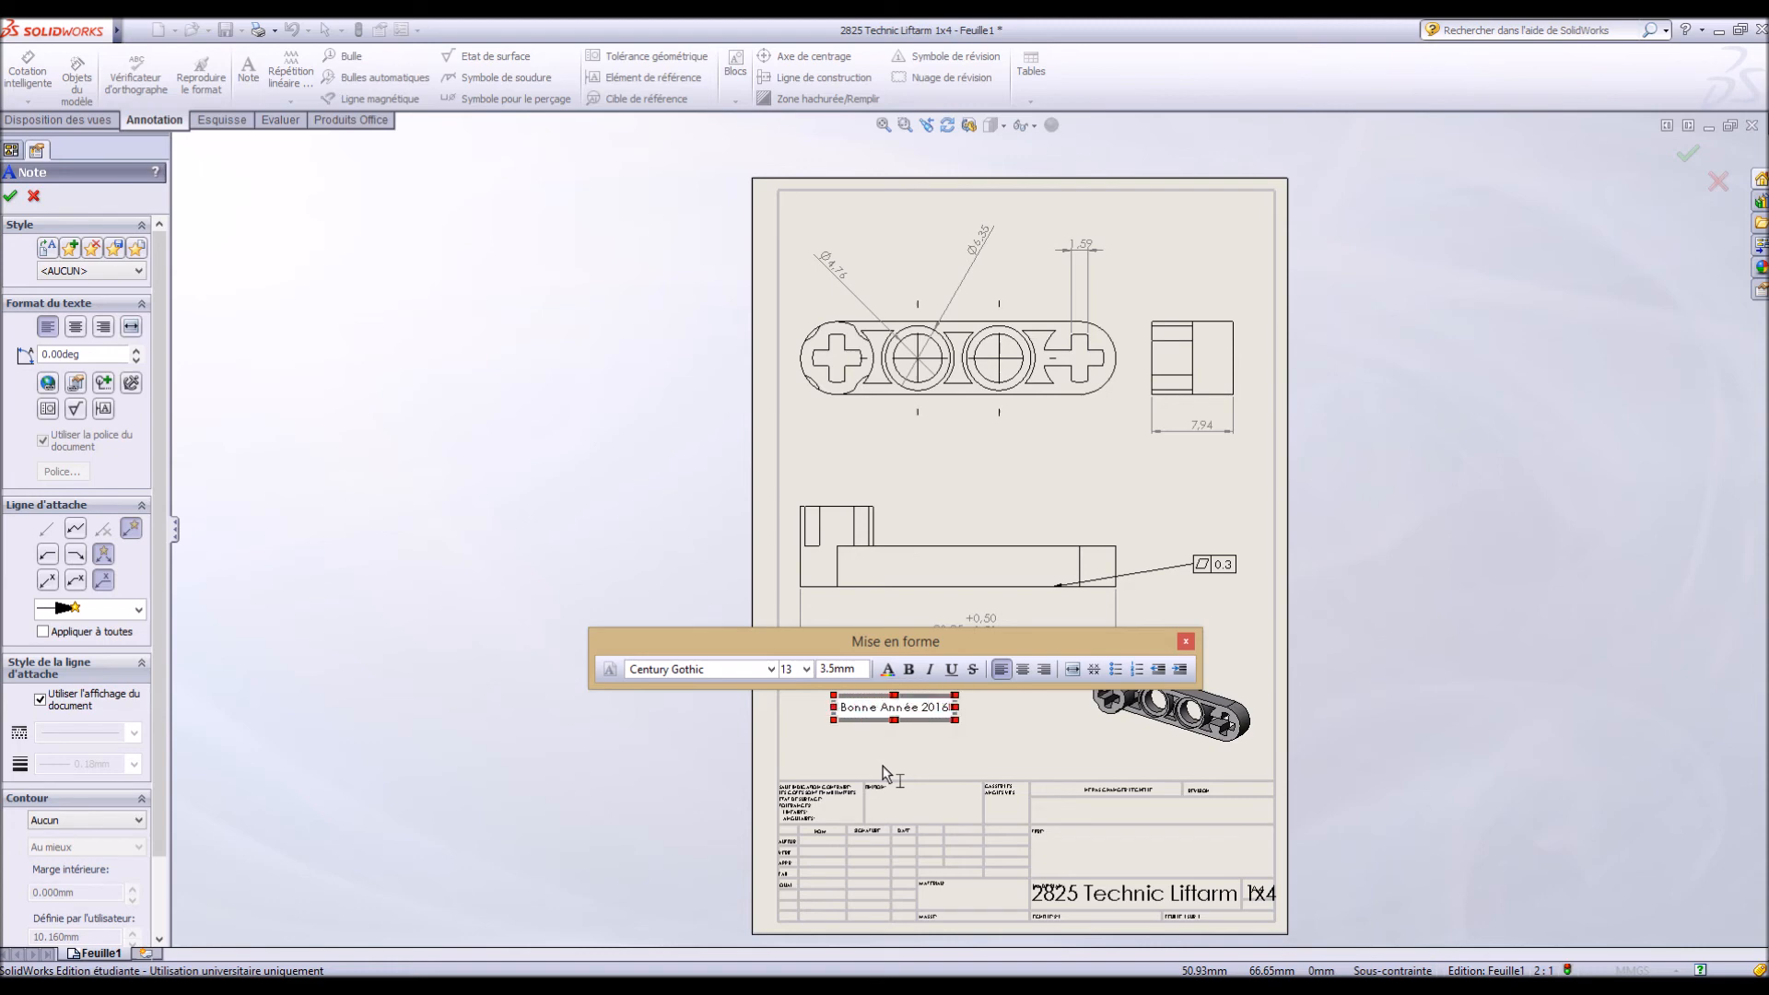
key(Return)
key(BackSpace)
click(1186, 641)
click(1252, 644)
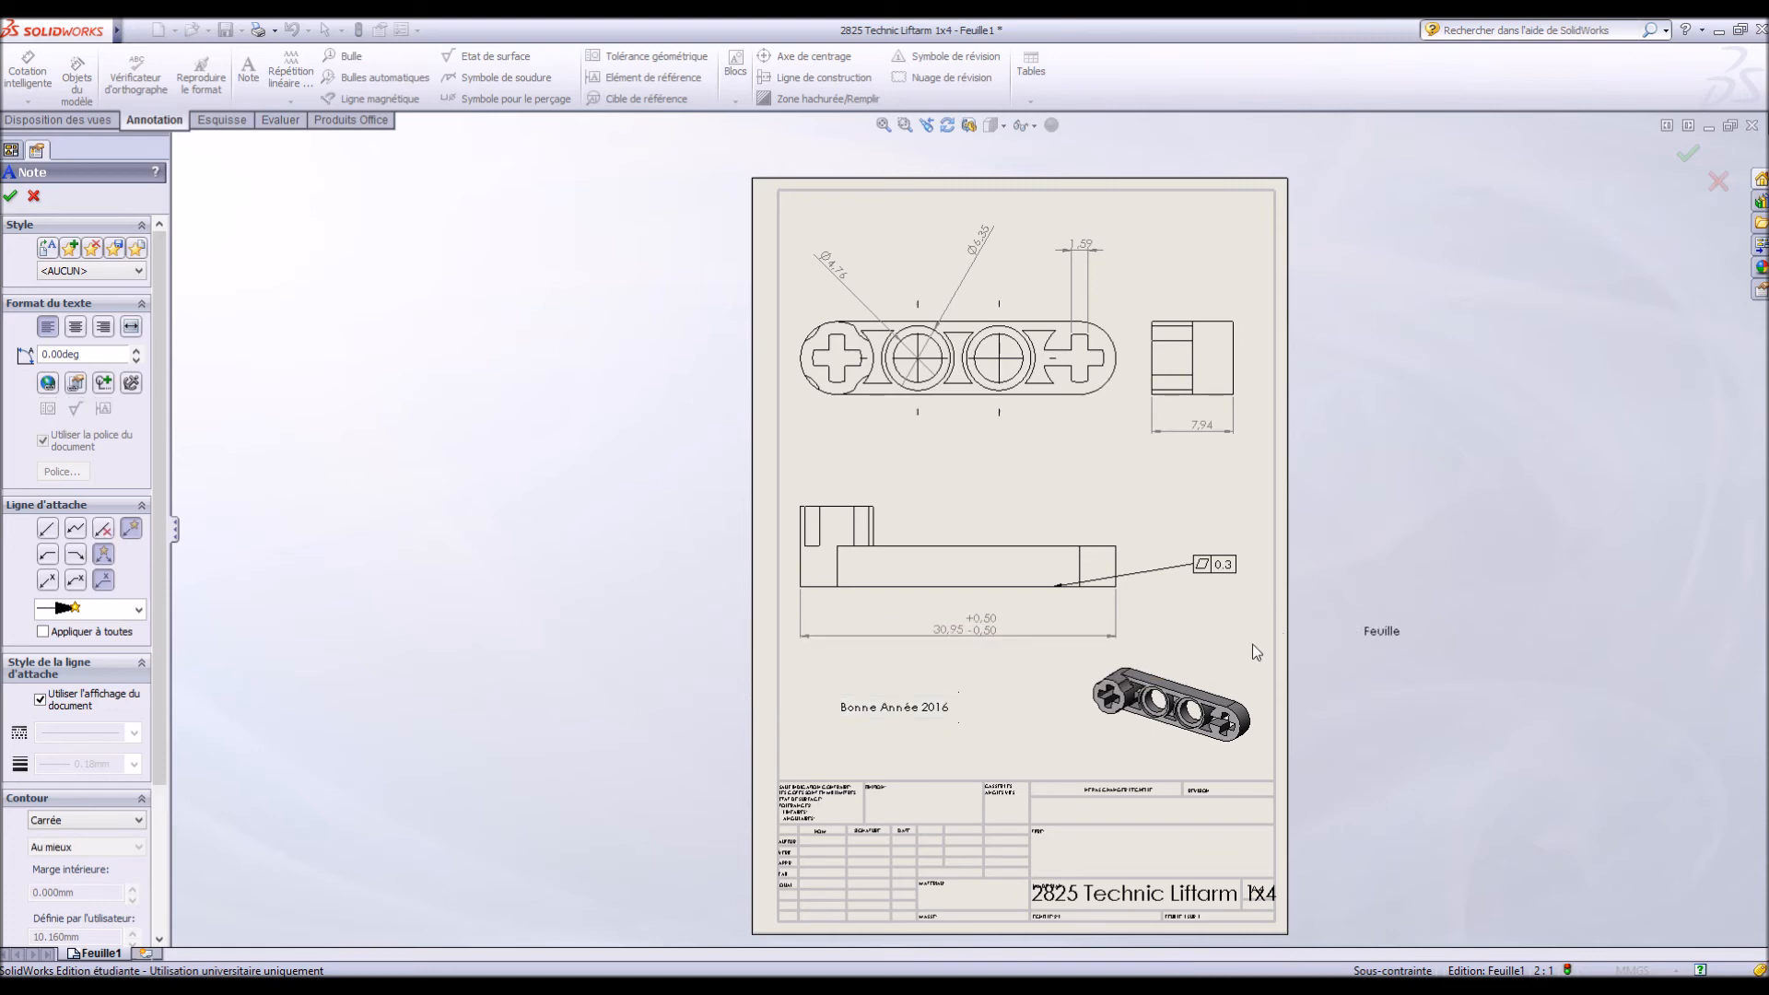
key(Escape)
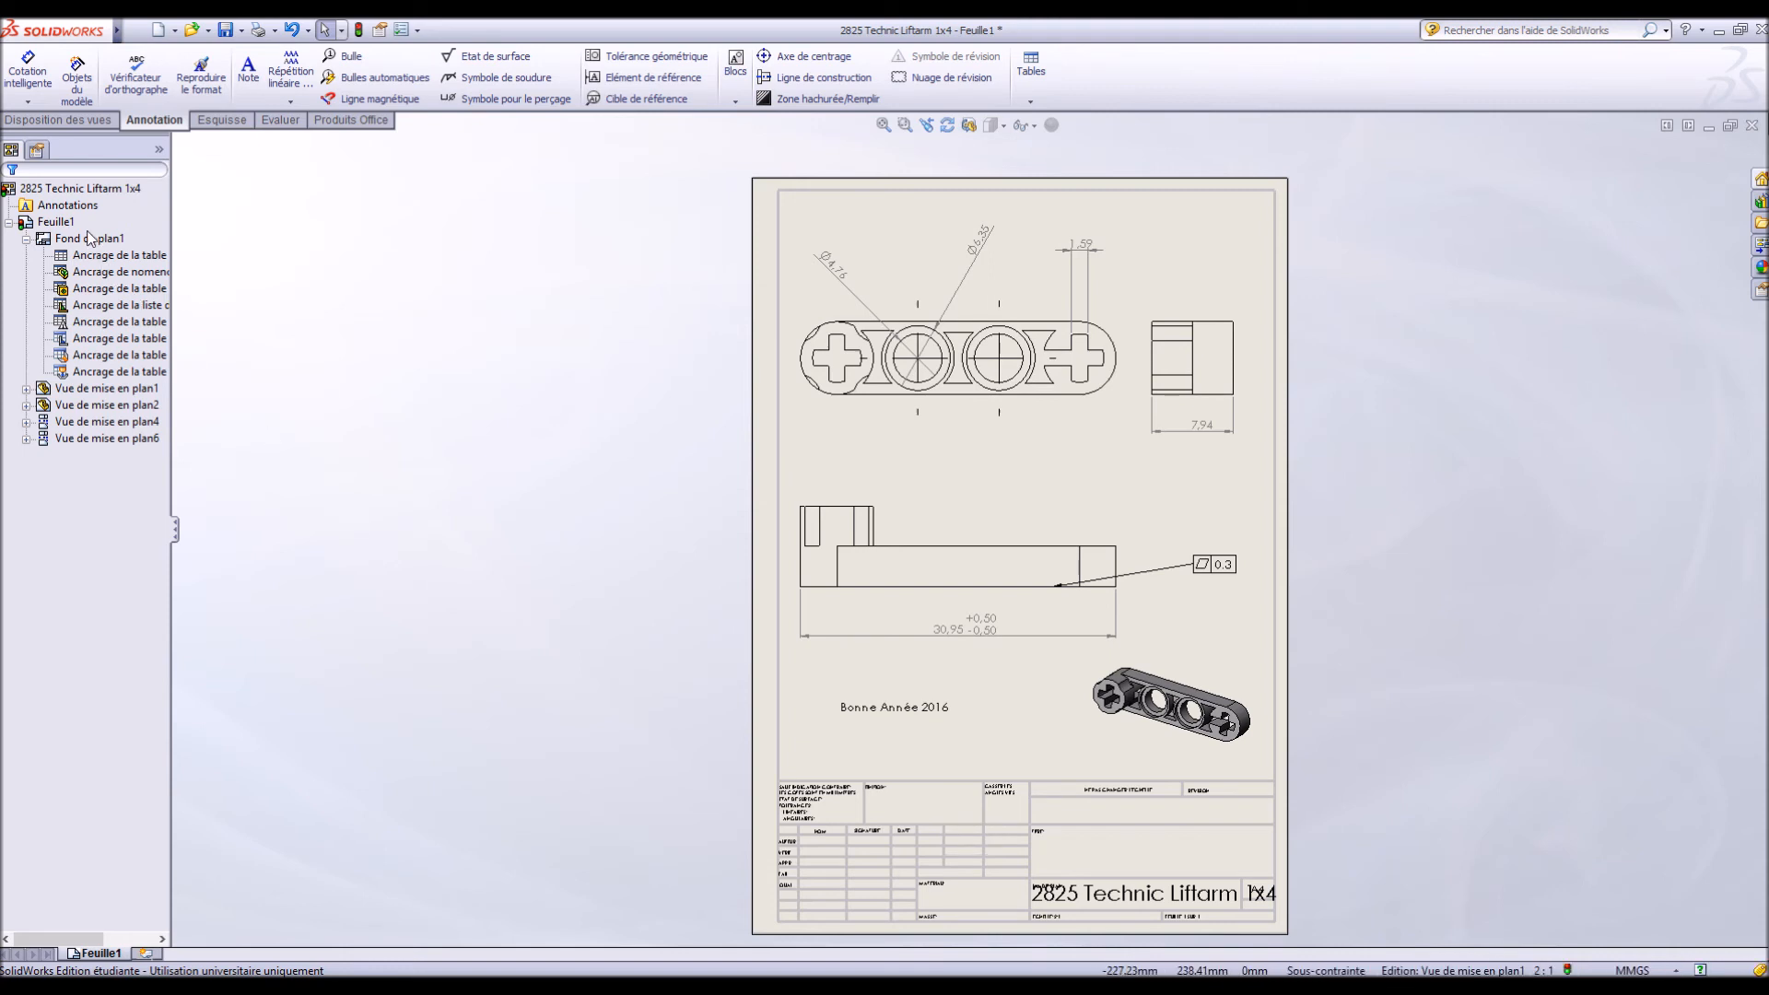
Open the sheet format Fond de plan1 for editing
click(37, 152)
click(27, 239)
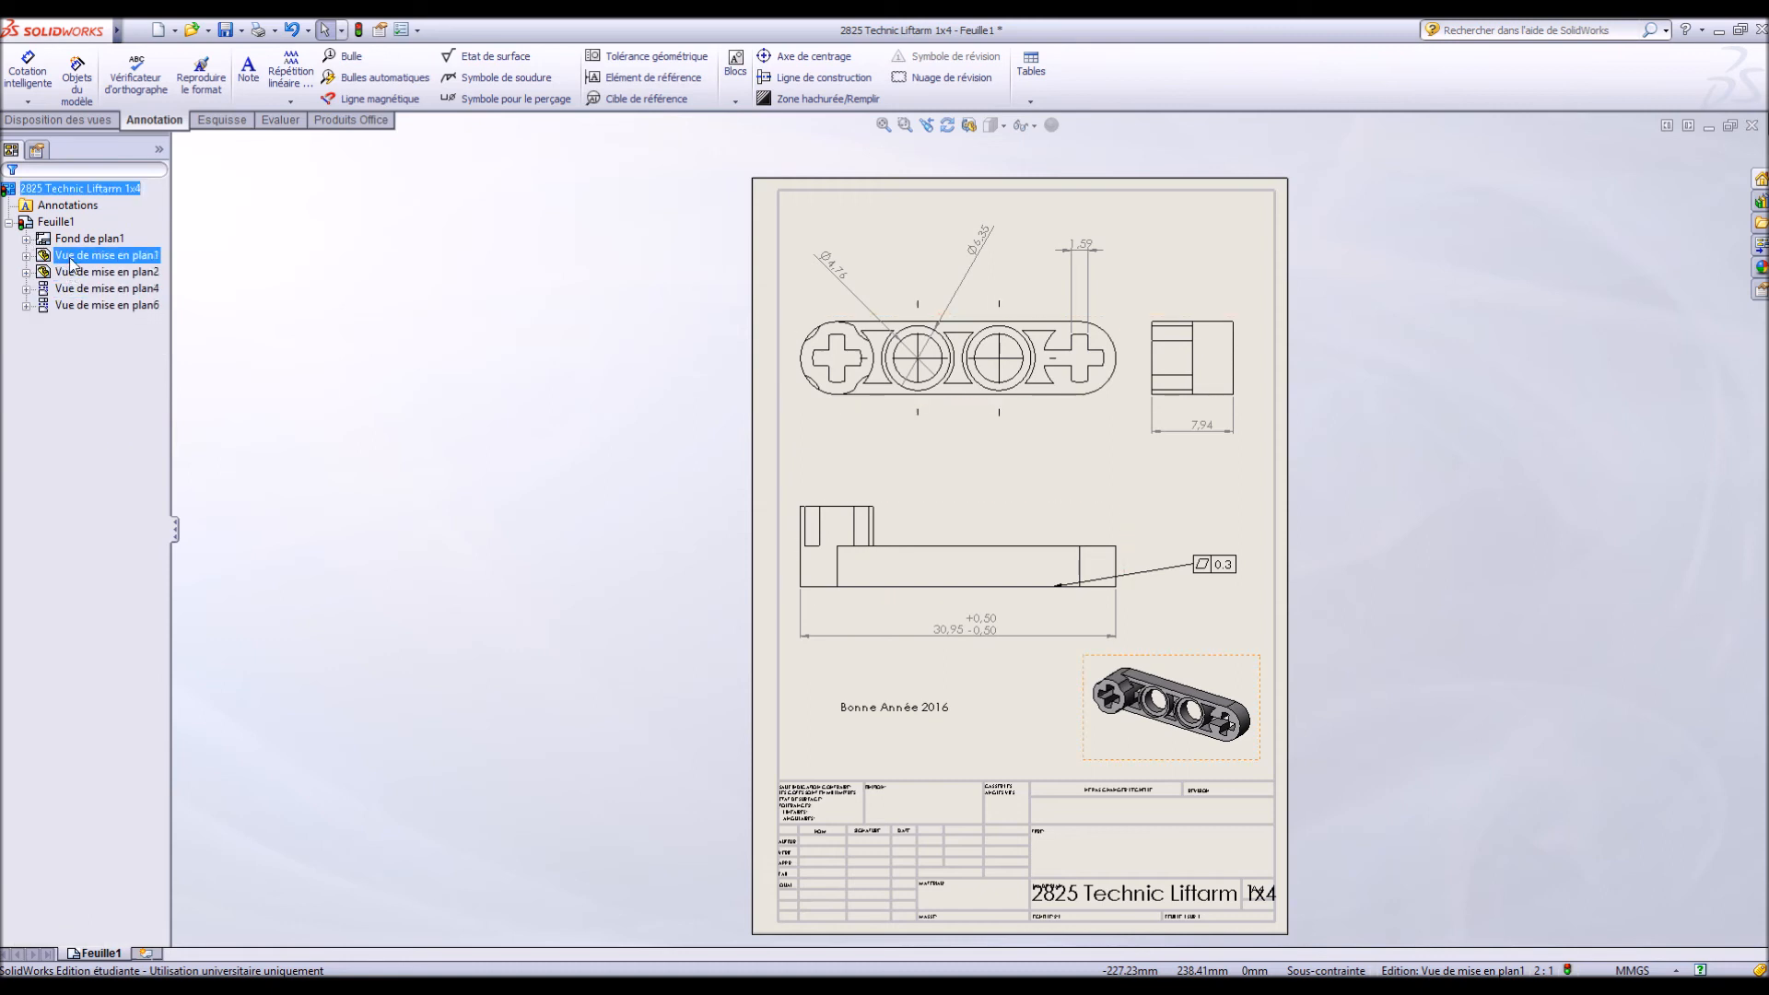
double_click(70, 241)
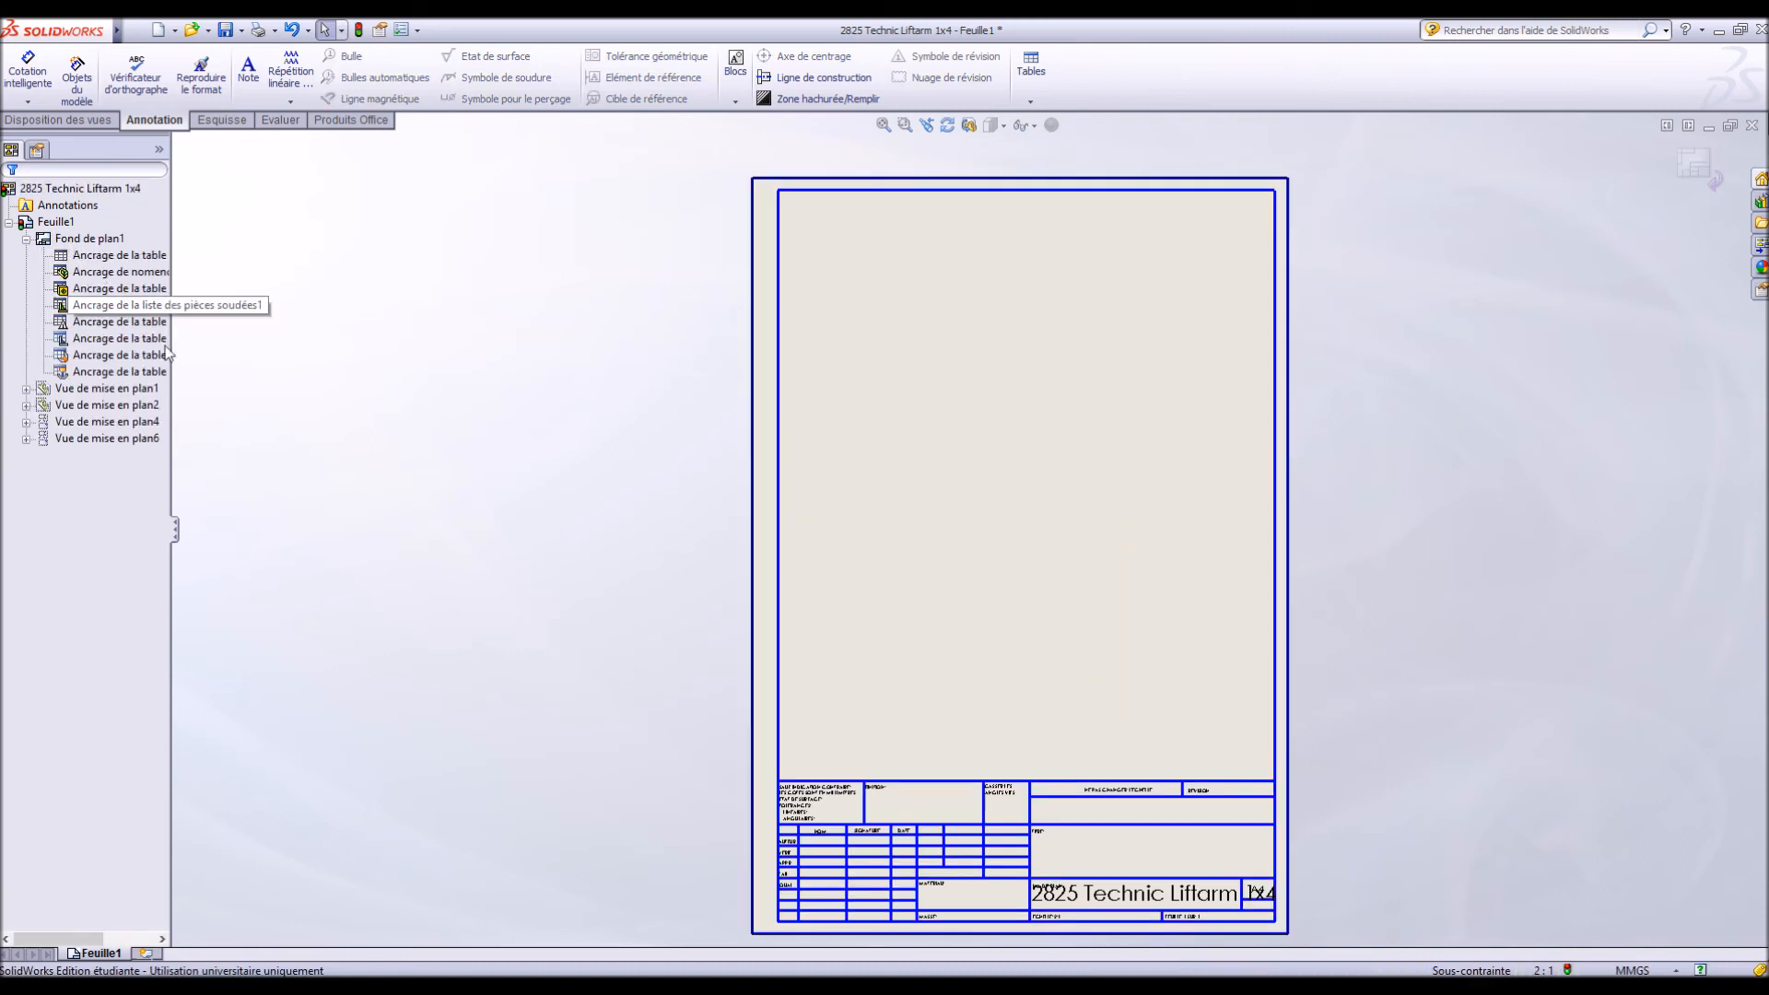
Replace the part name in the title block's TITRE cell with "Pièce Lego test"
scroll(1351, 842, down, 2)
scroll(1091, 810, up, 6)
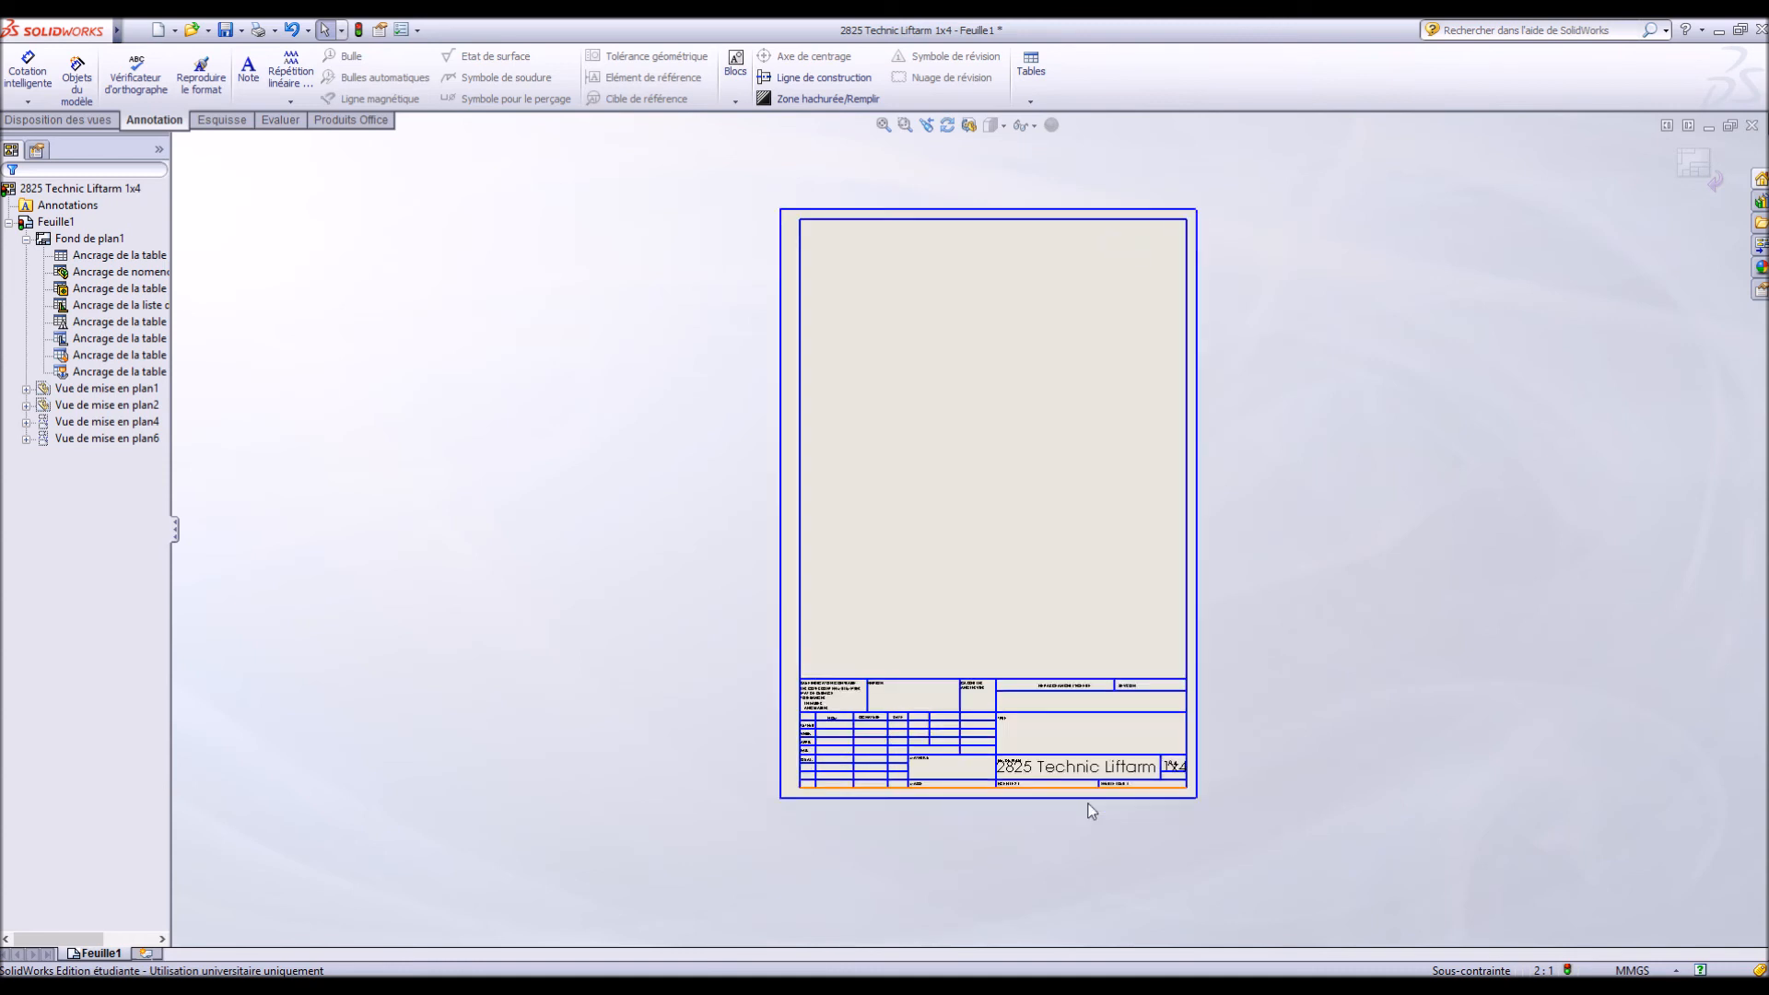
drag(1039, 641, 1068, 547)
double_click(1314, 544)
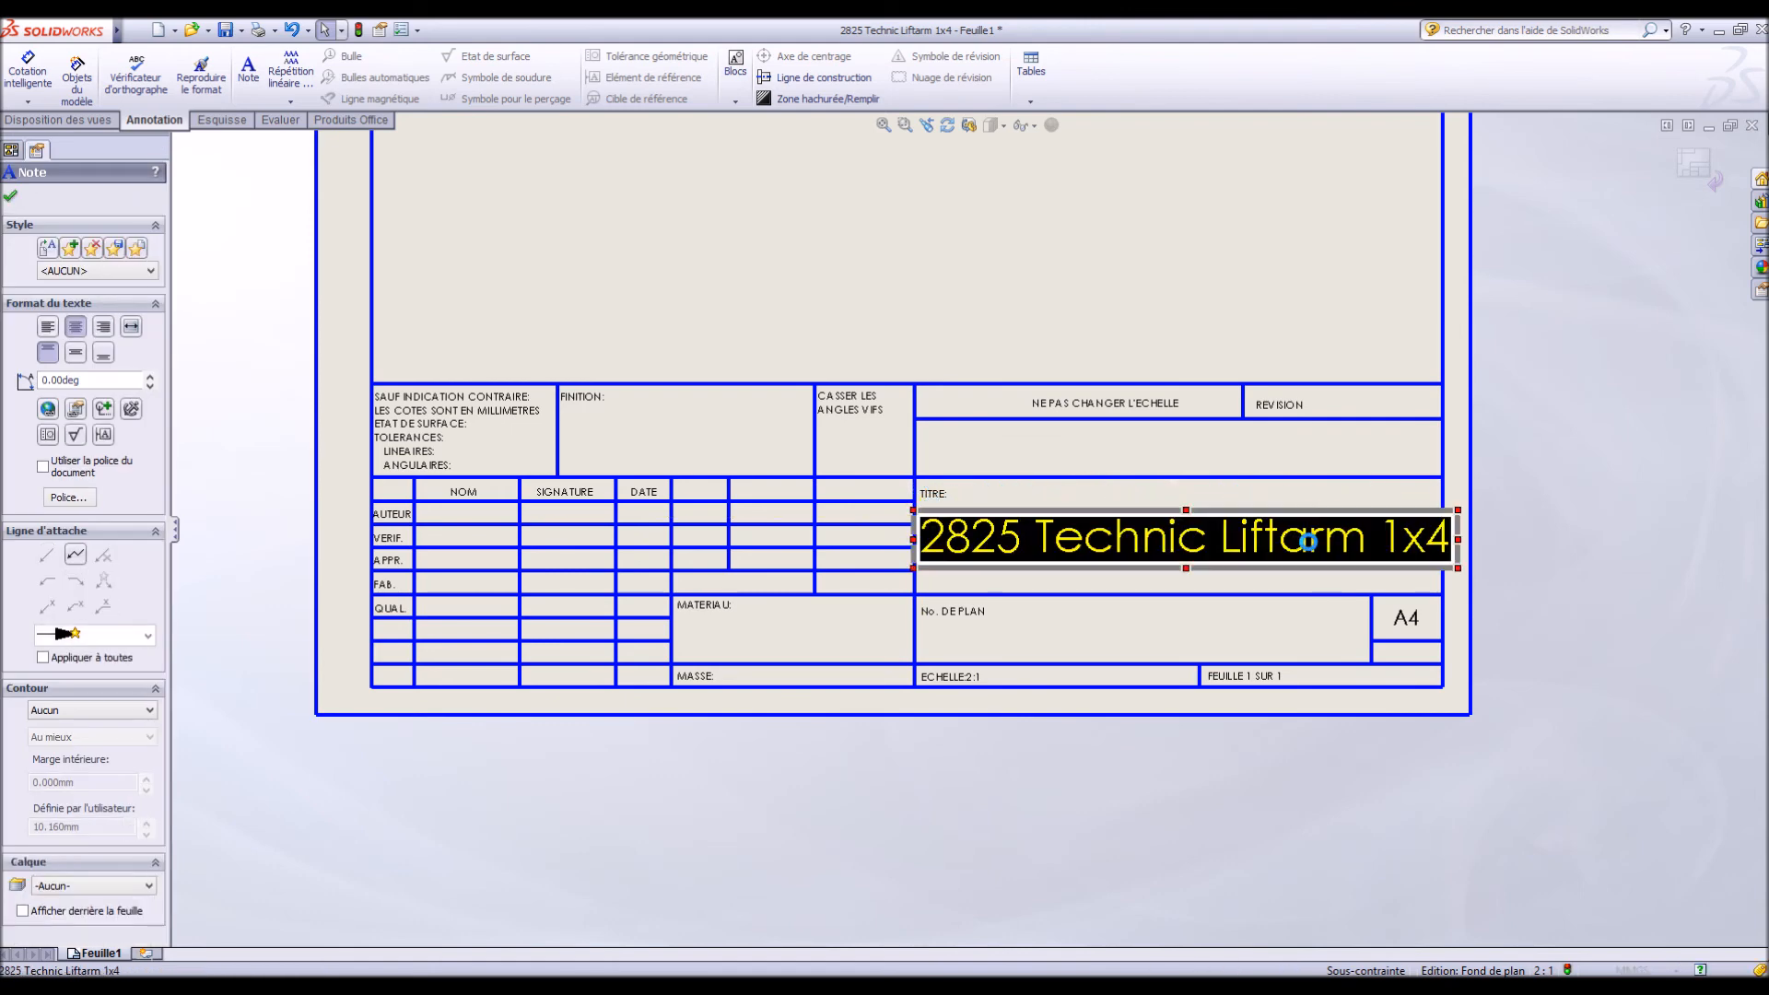
click(1255, 551)
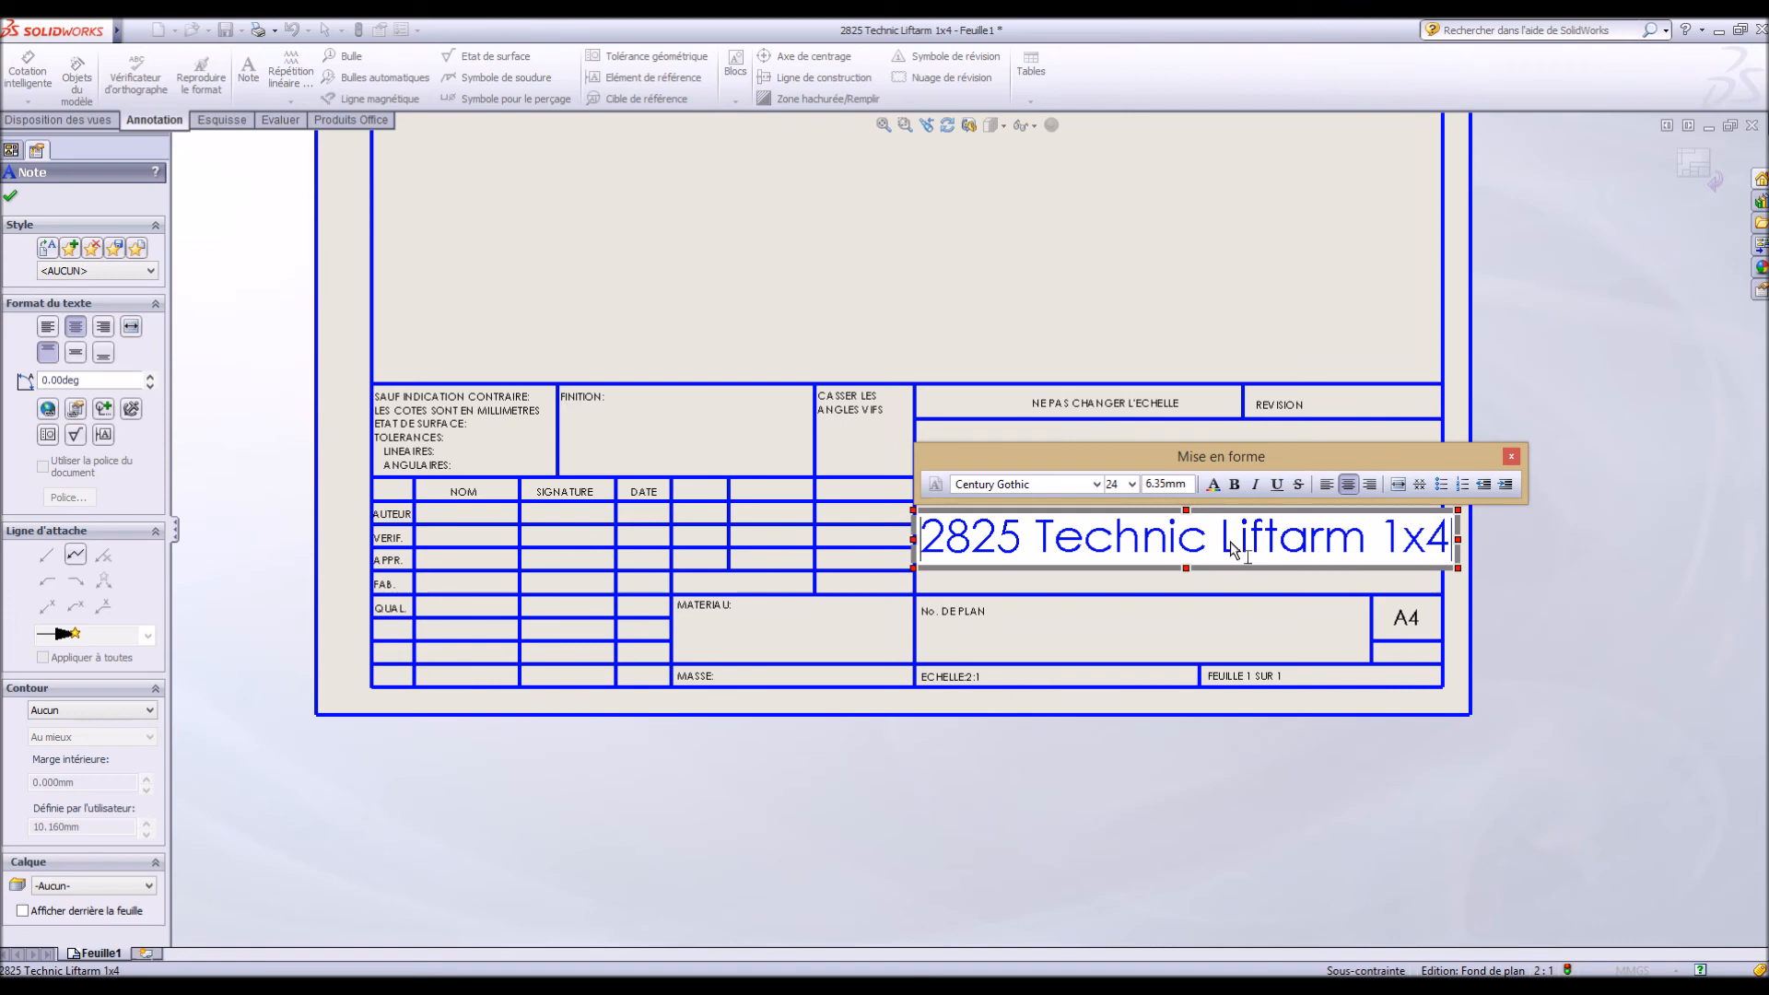
key(ctrl+a)
key(Delete)
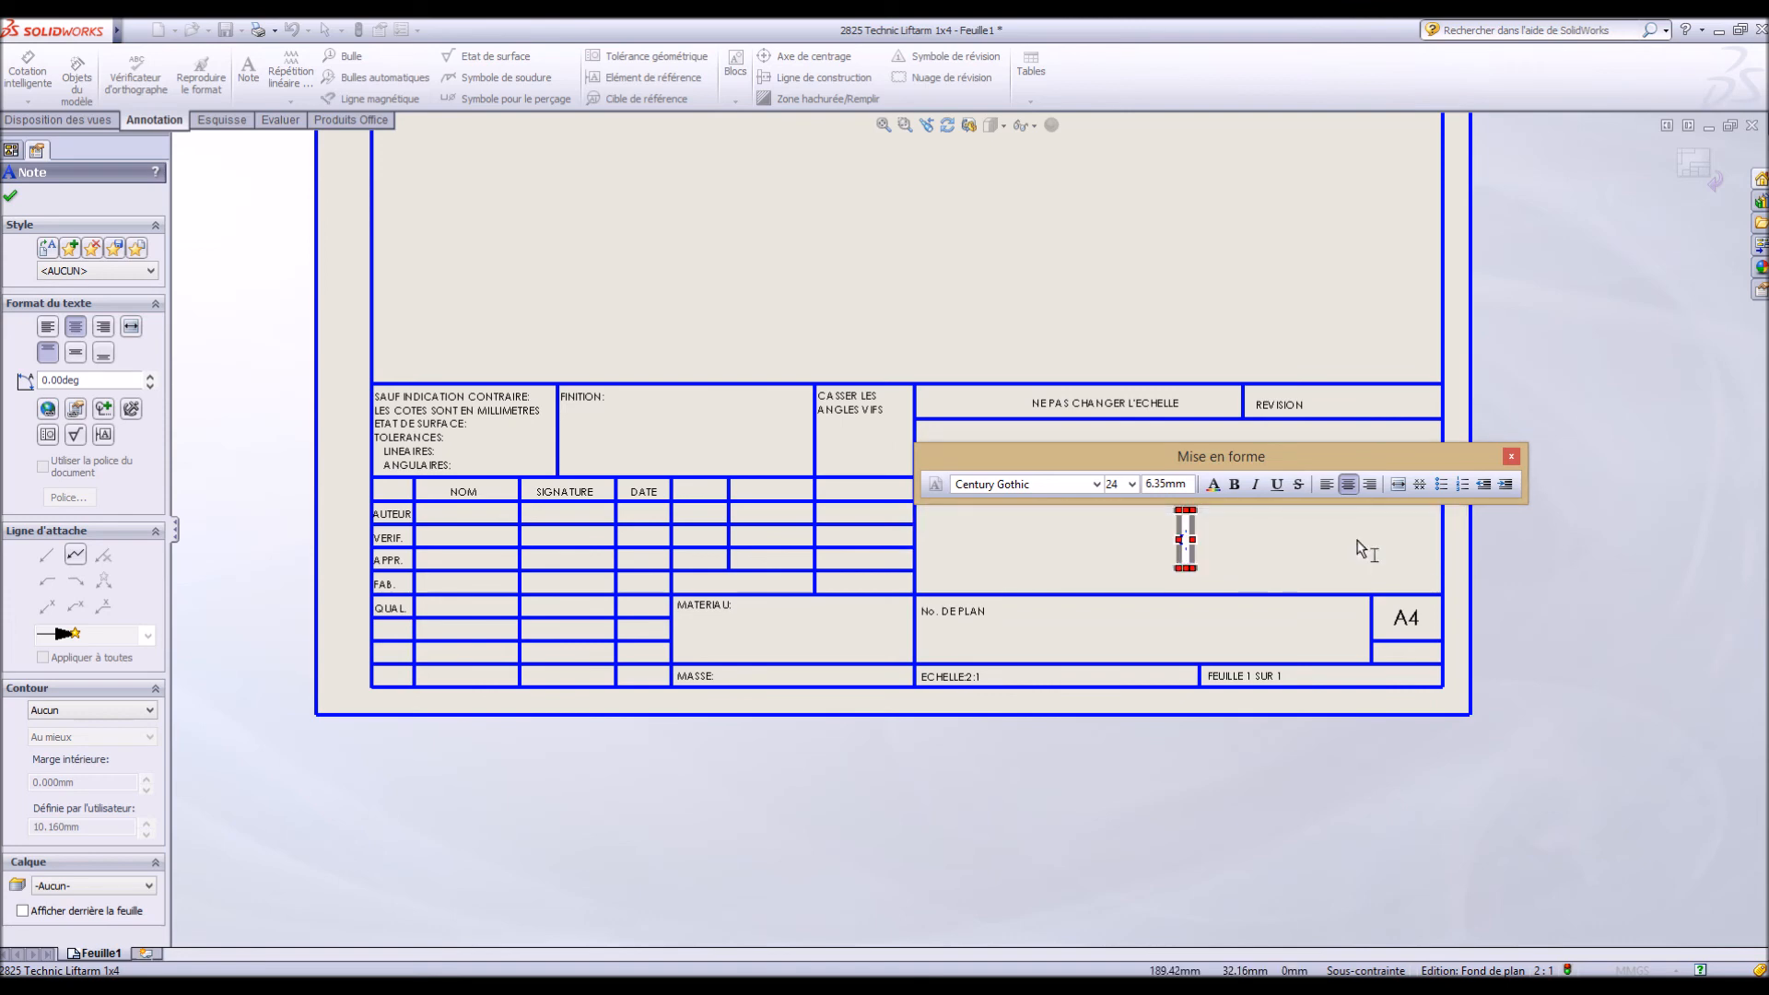
text(P)
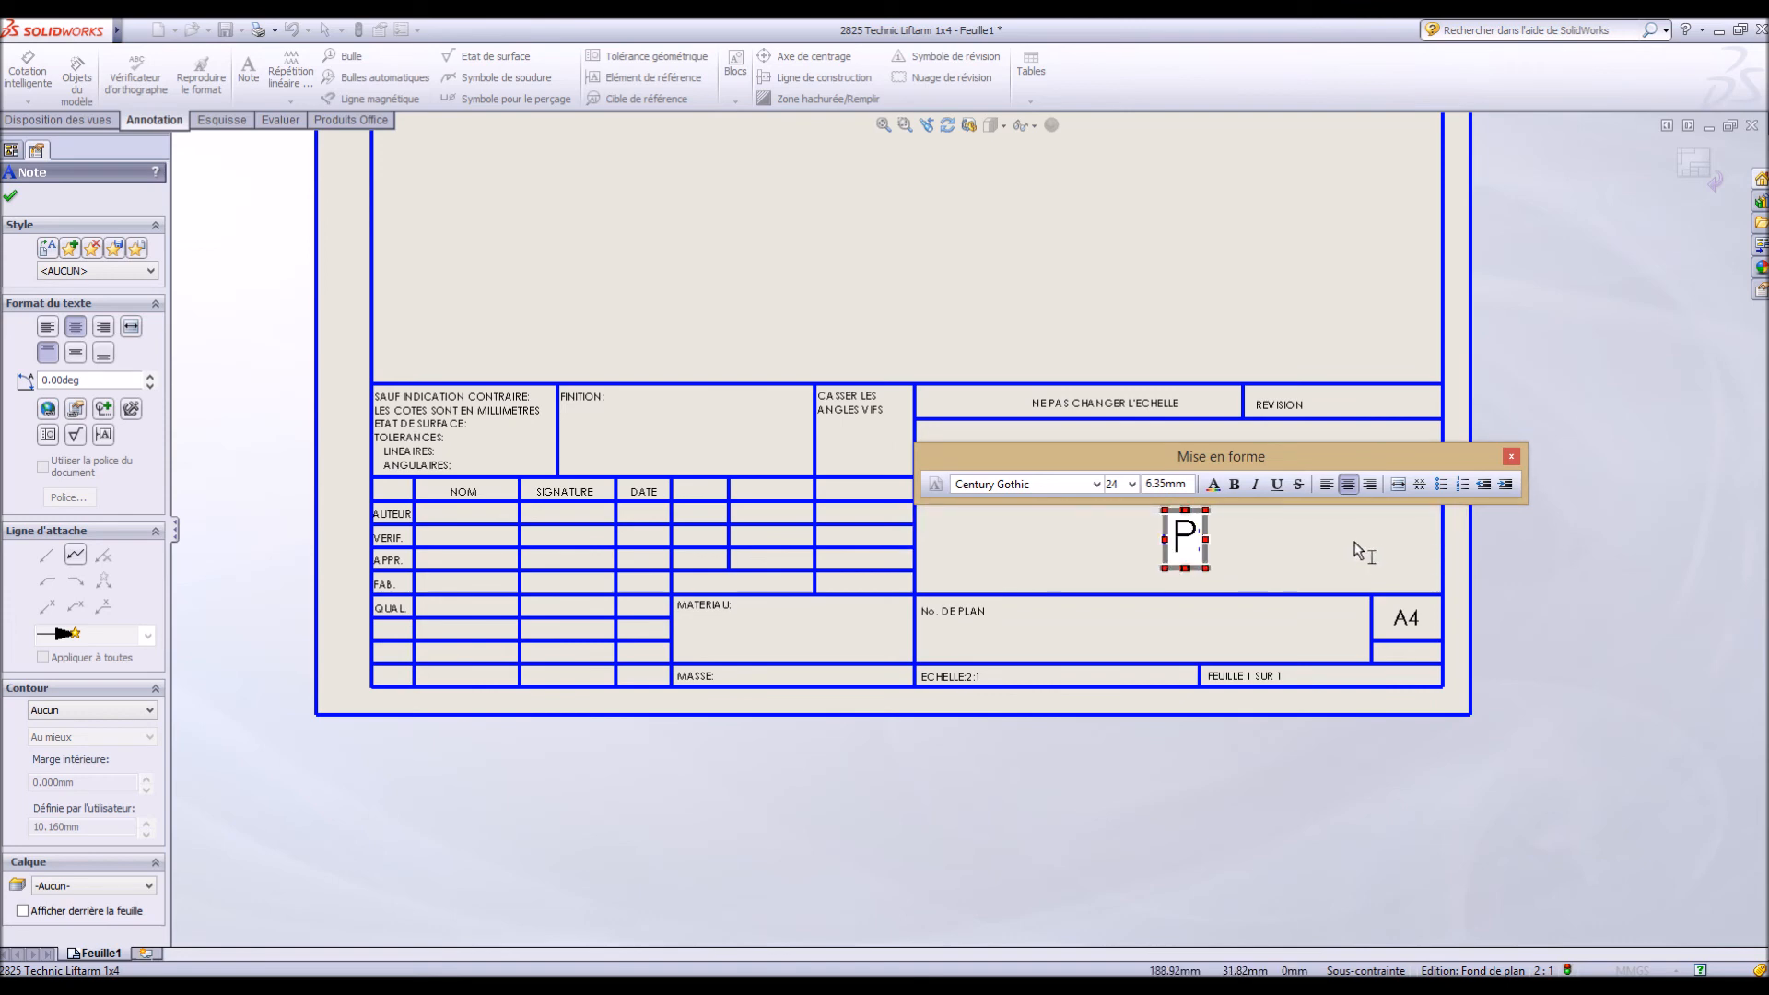
text(ièce Lego test)
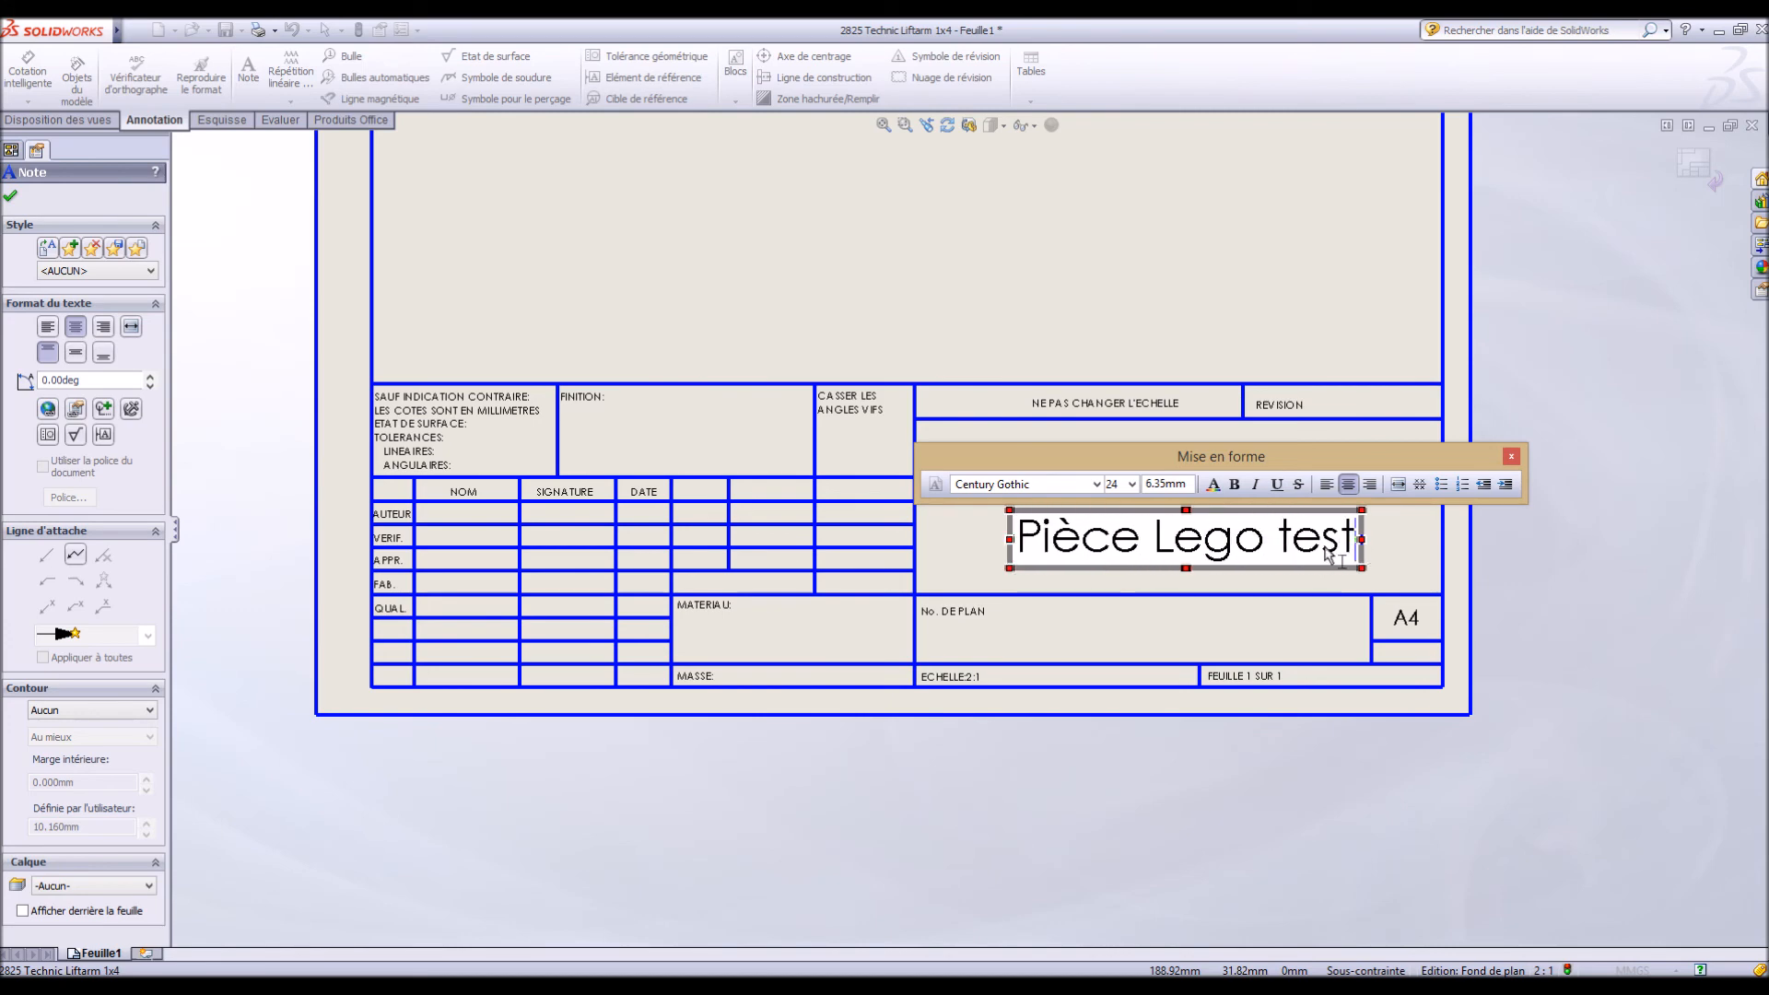
click(1257, 615)
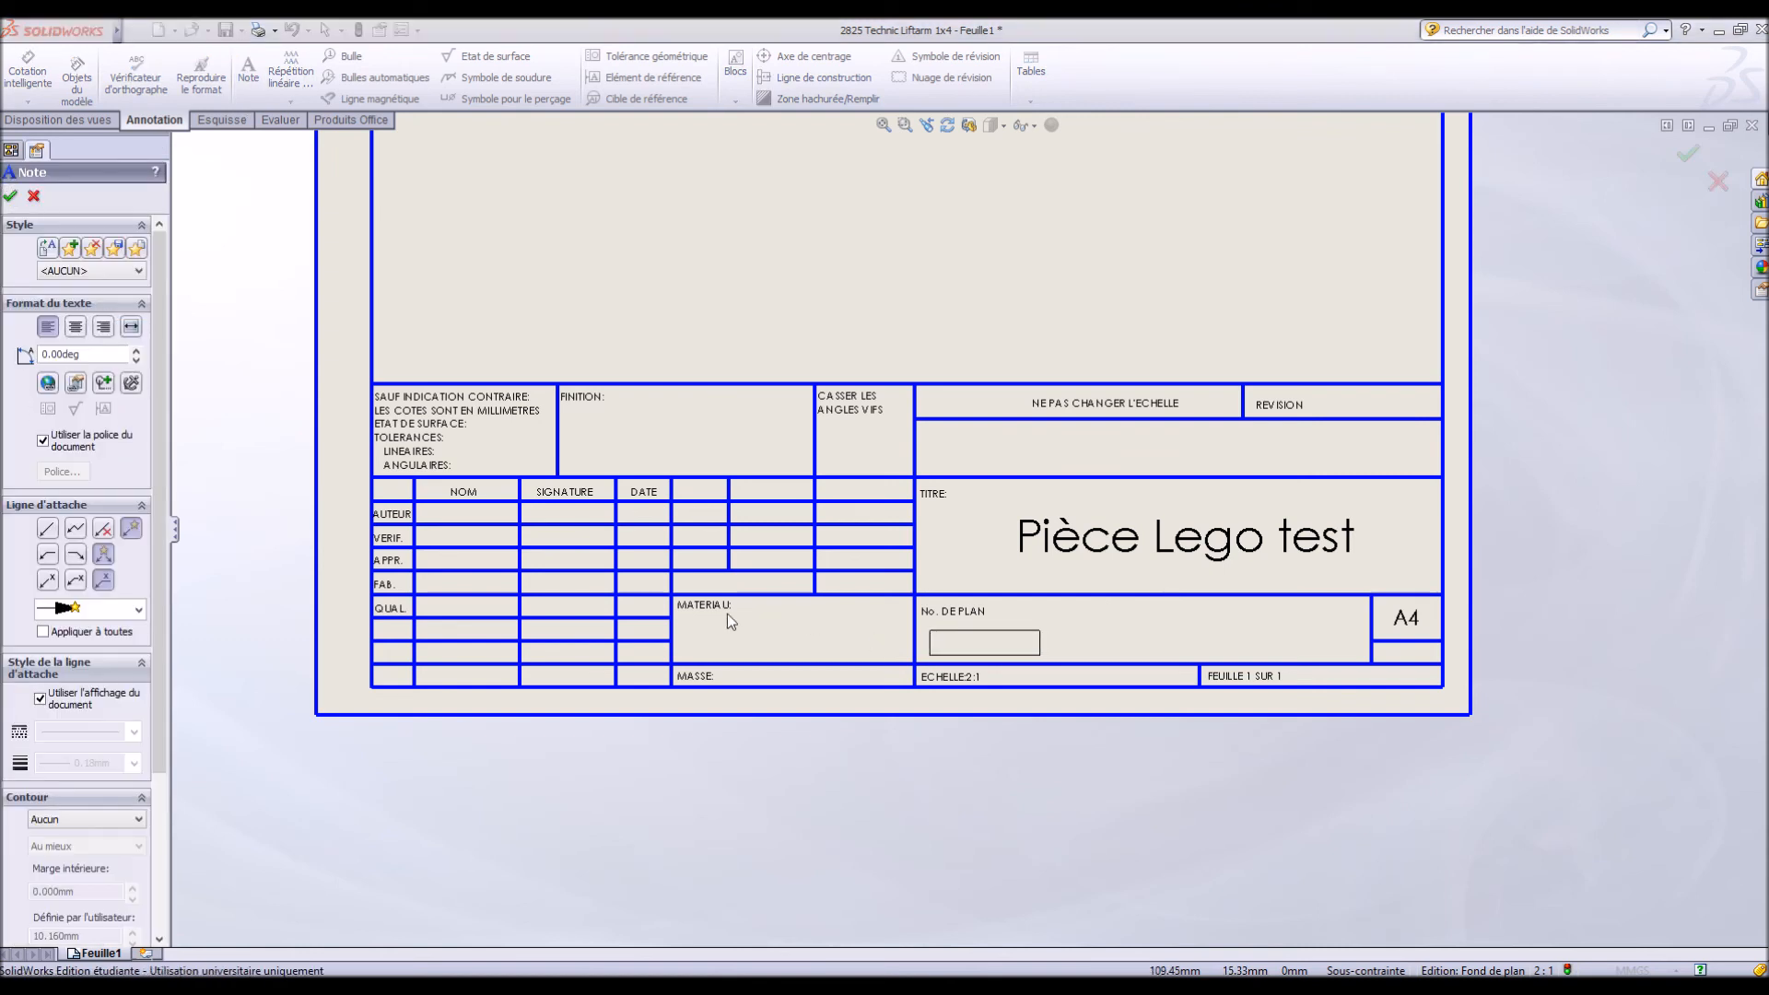
Add the note "Plastique" in the title block's MATERIAU cell
click(698, 627)
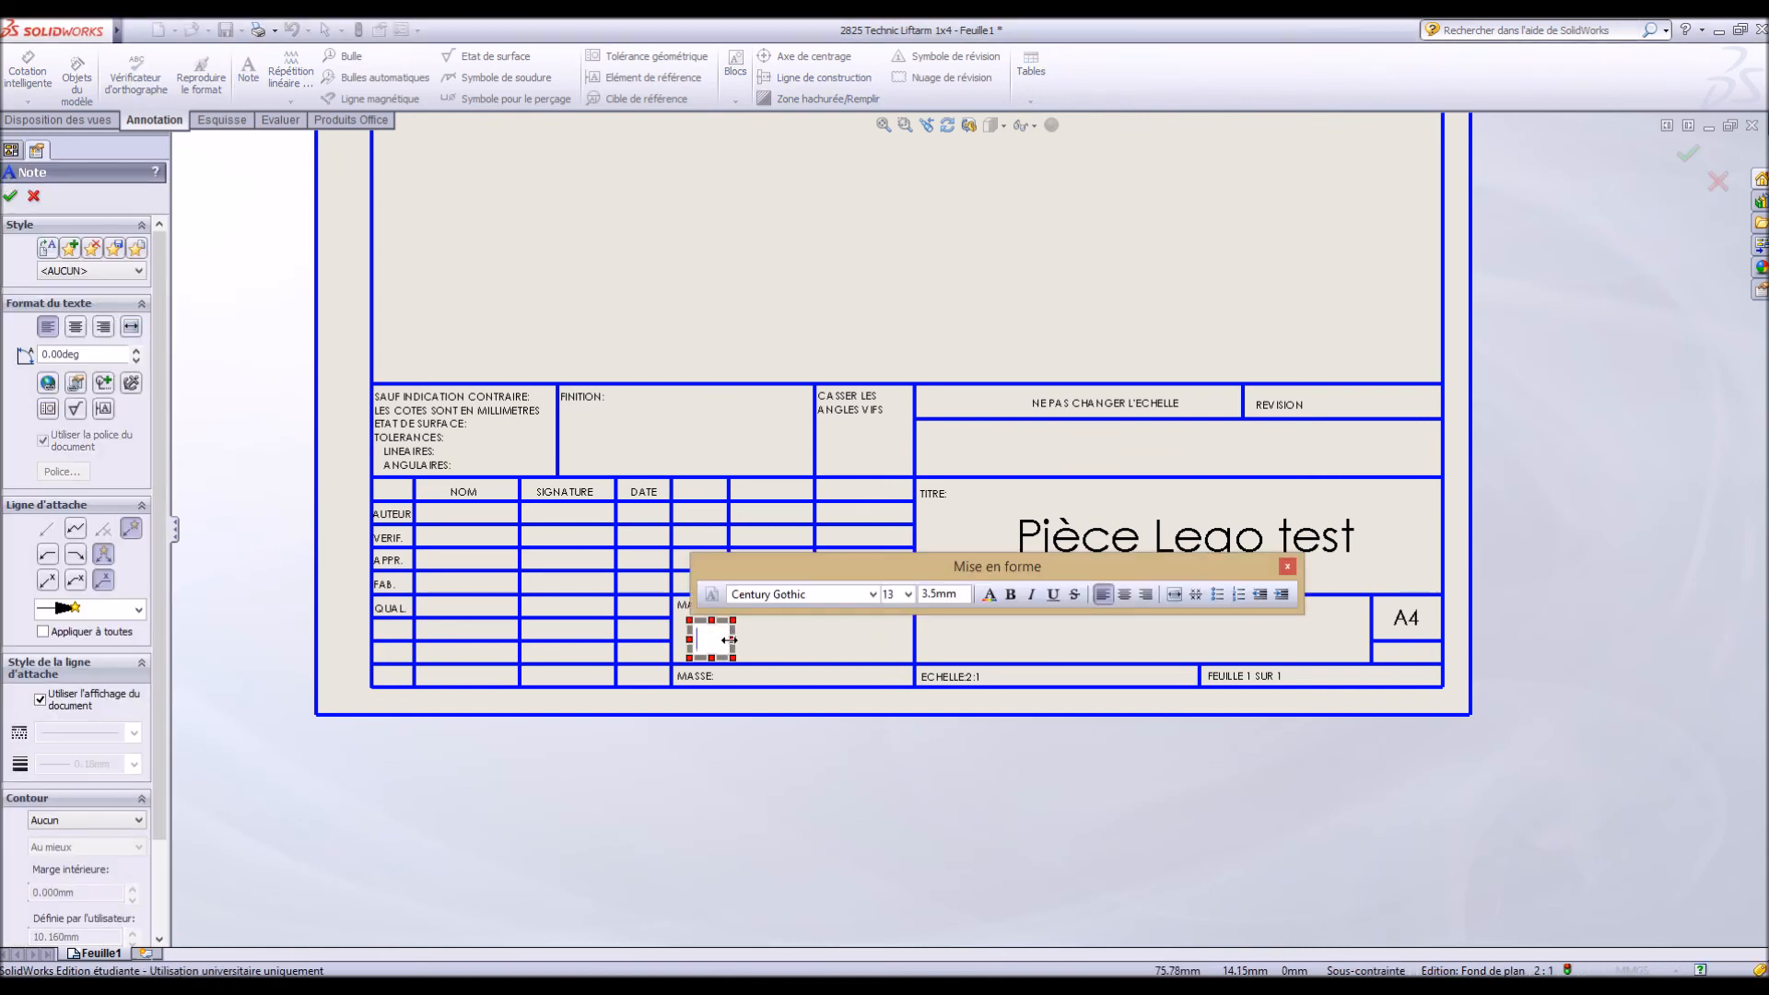
text(Plastique)
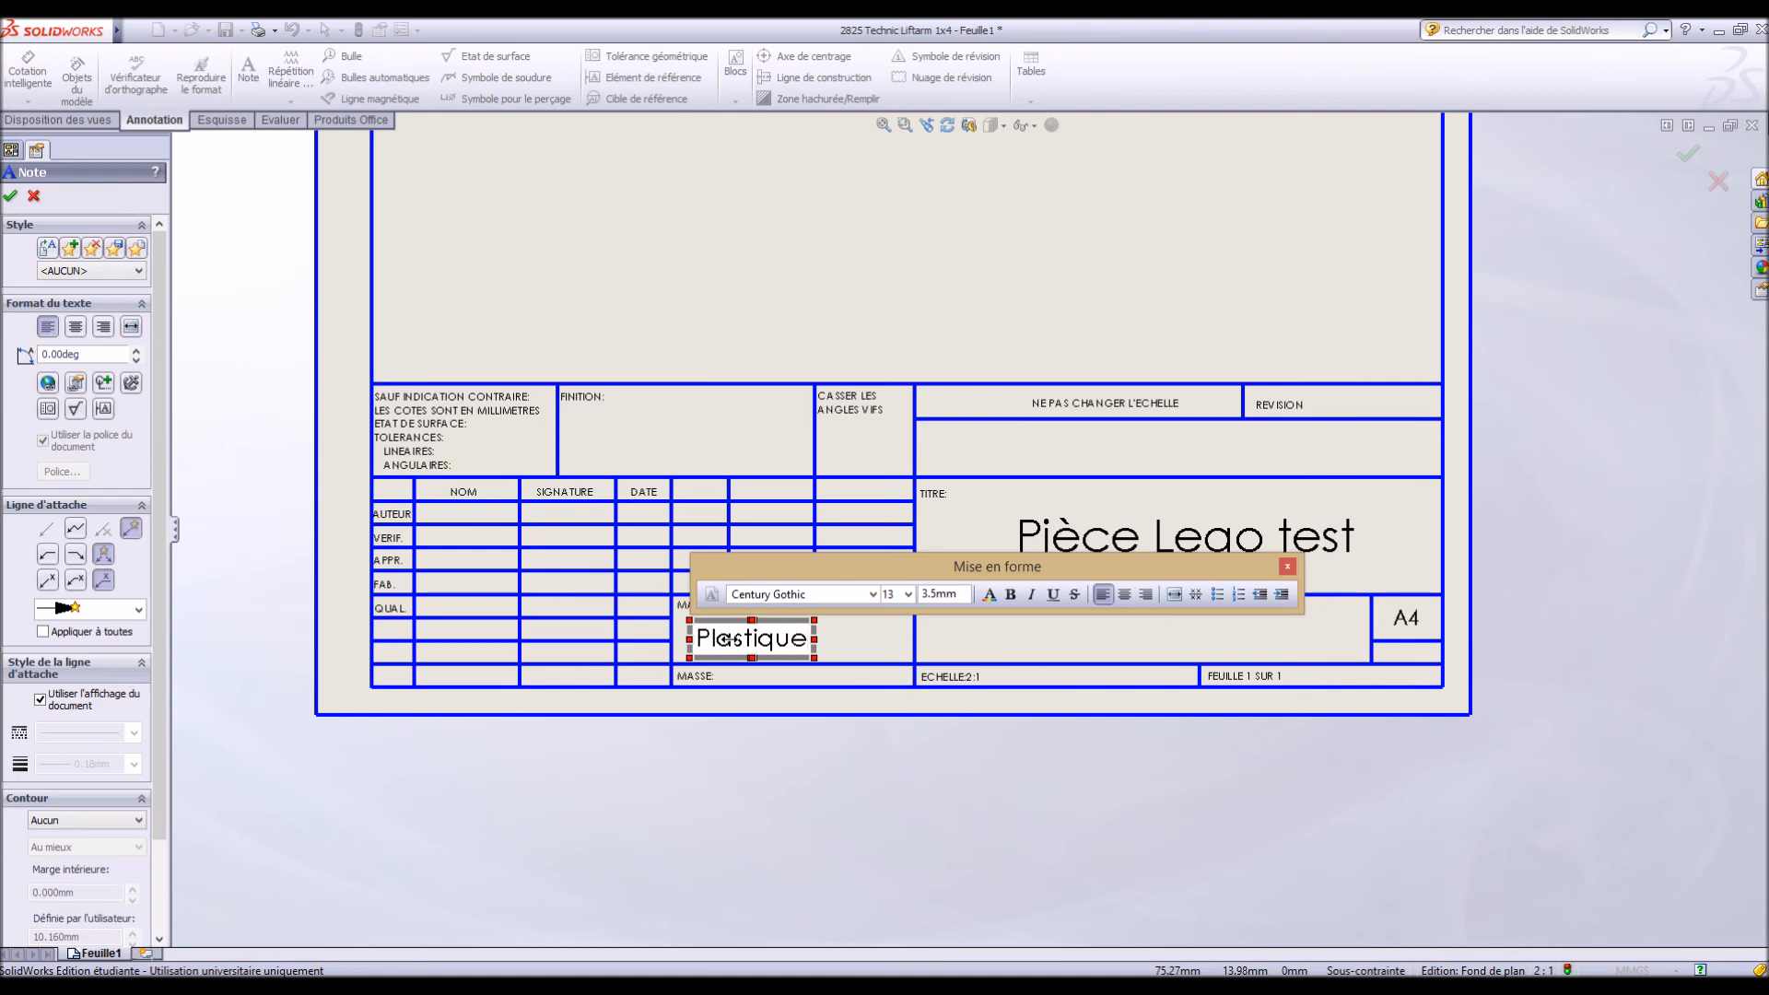
click(837, 732)
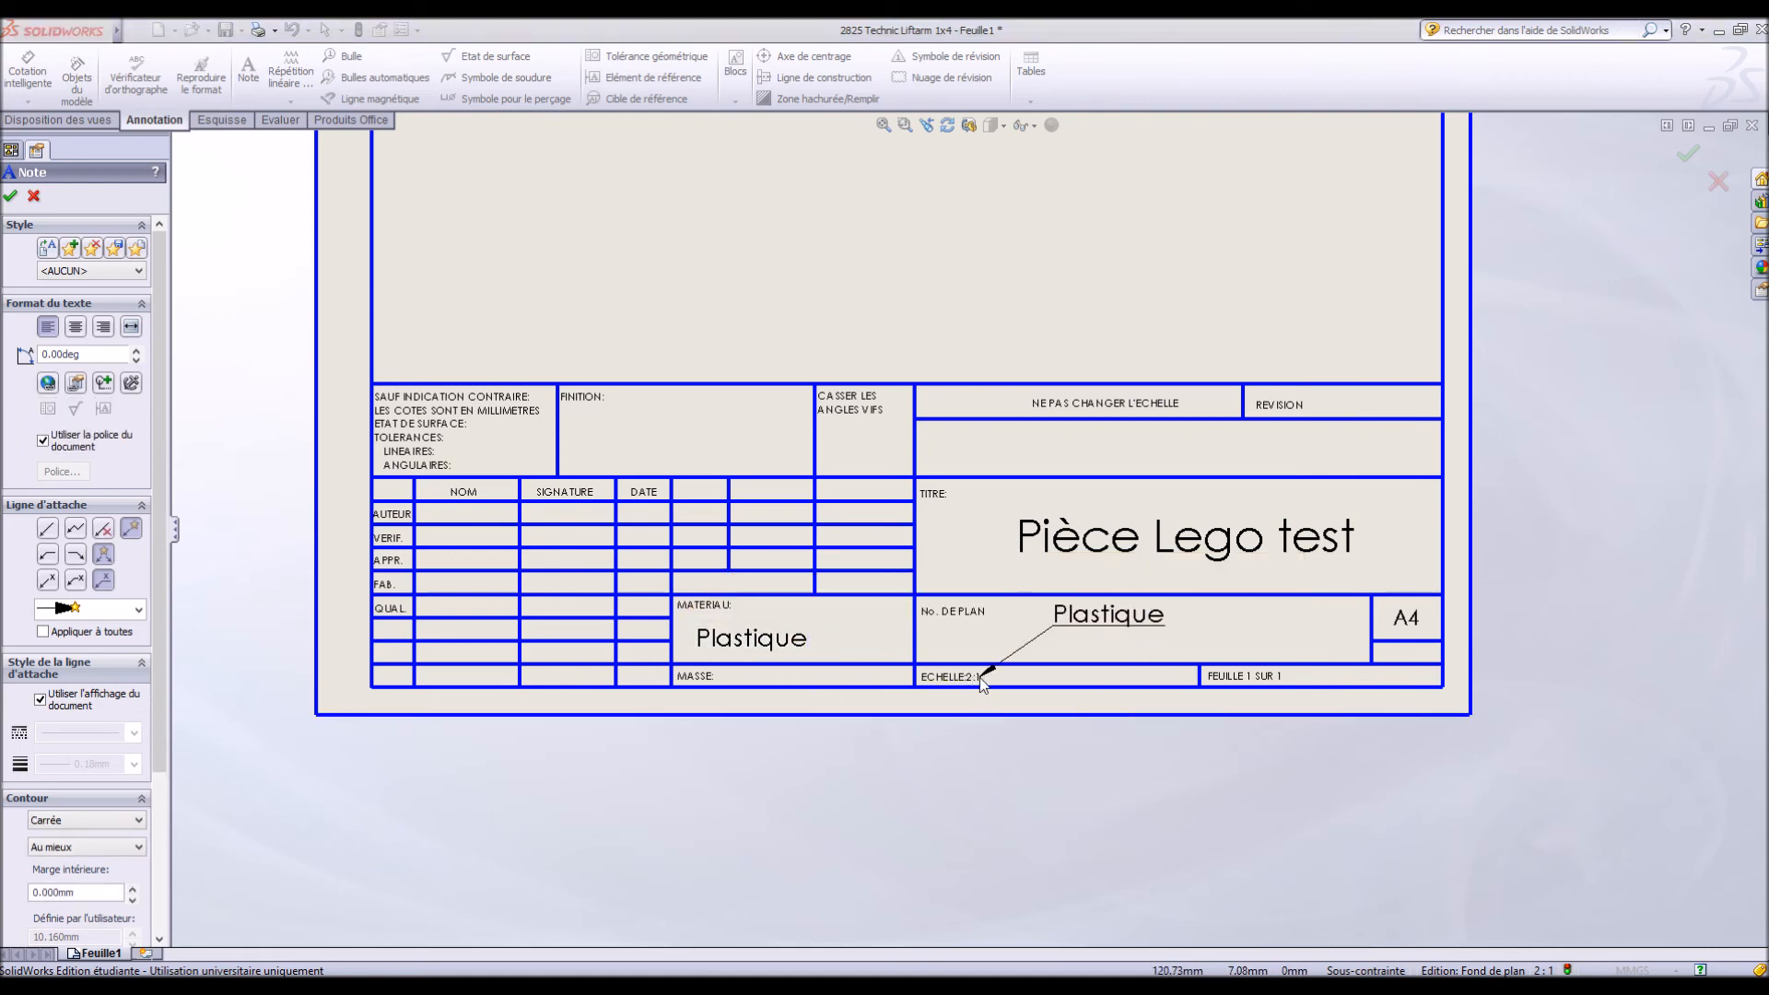
key(Escape)
Add a note with the author's full name in the empty title block cell above TITRE
click(247, 72)
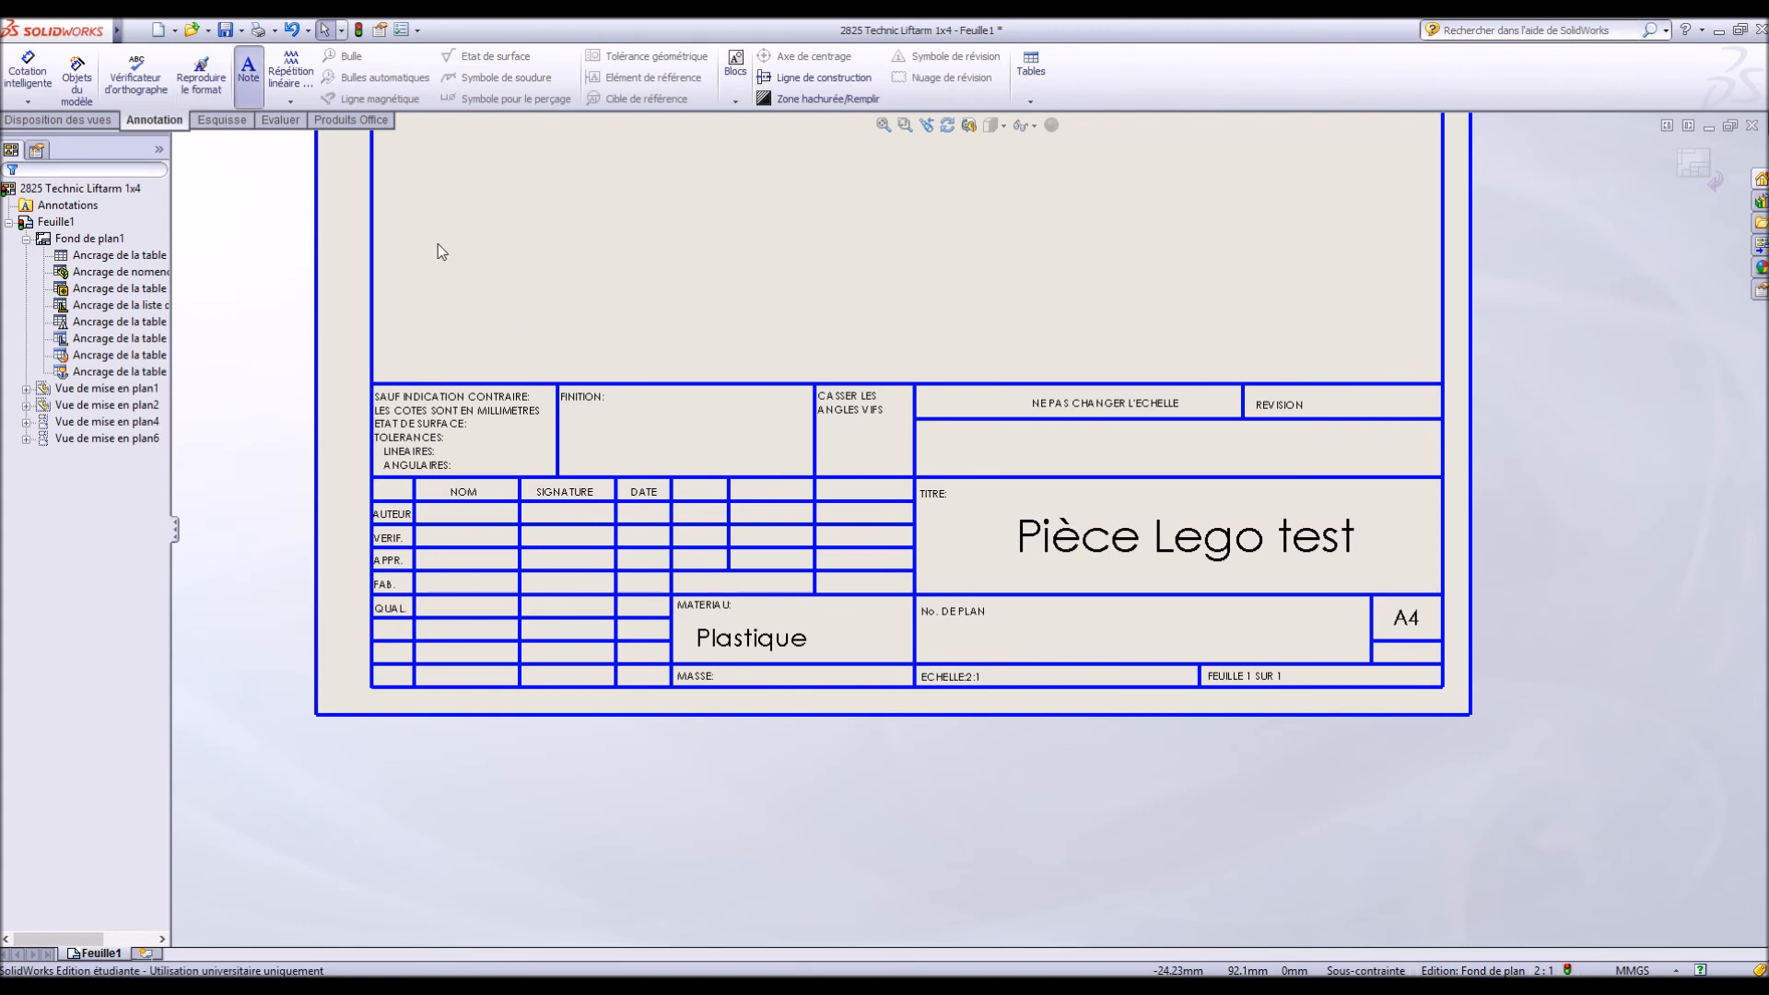
click(962, 442)
text(LIMBERT S&)
key(BackSpace)
text(é)
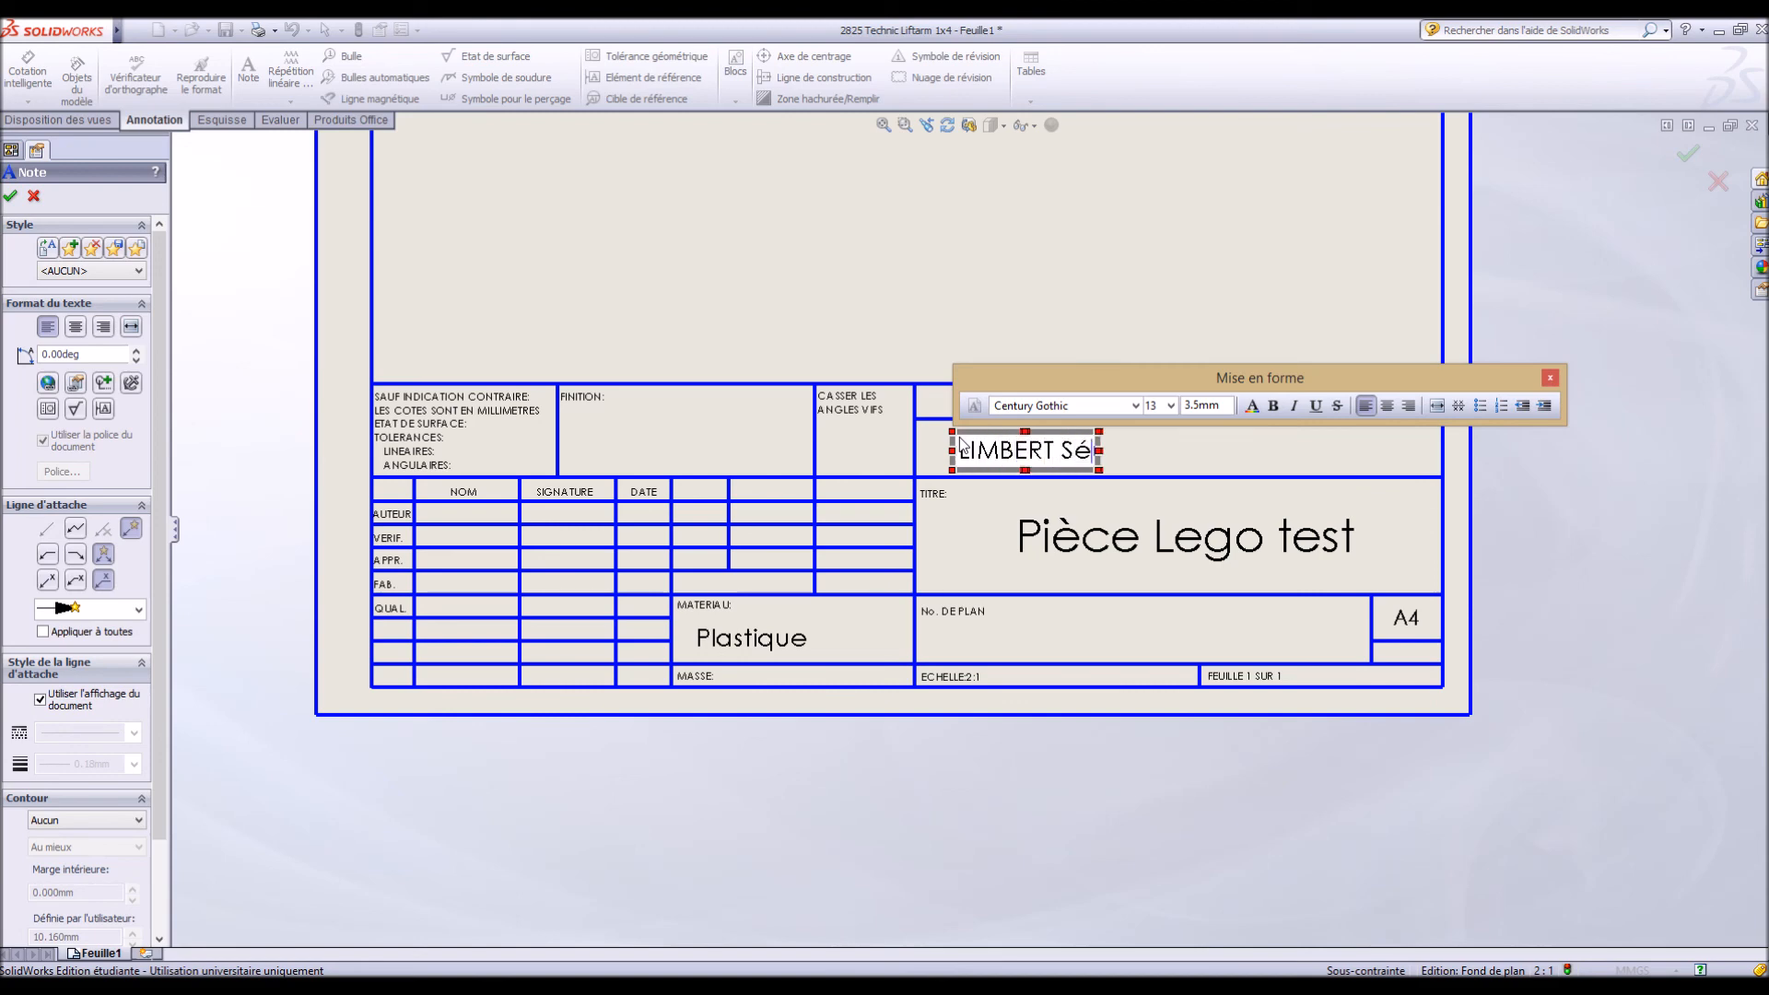
text(baq)
key(BackSpace)
text(stien)
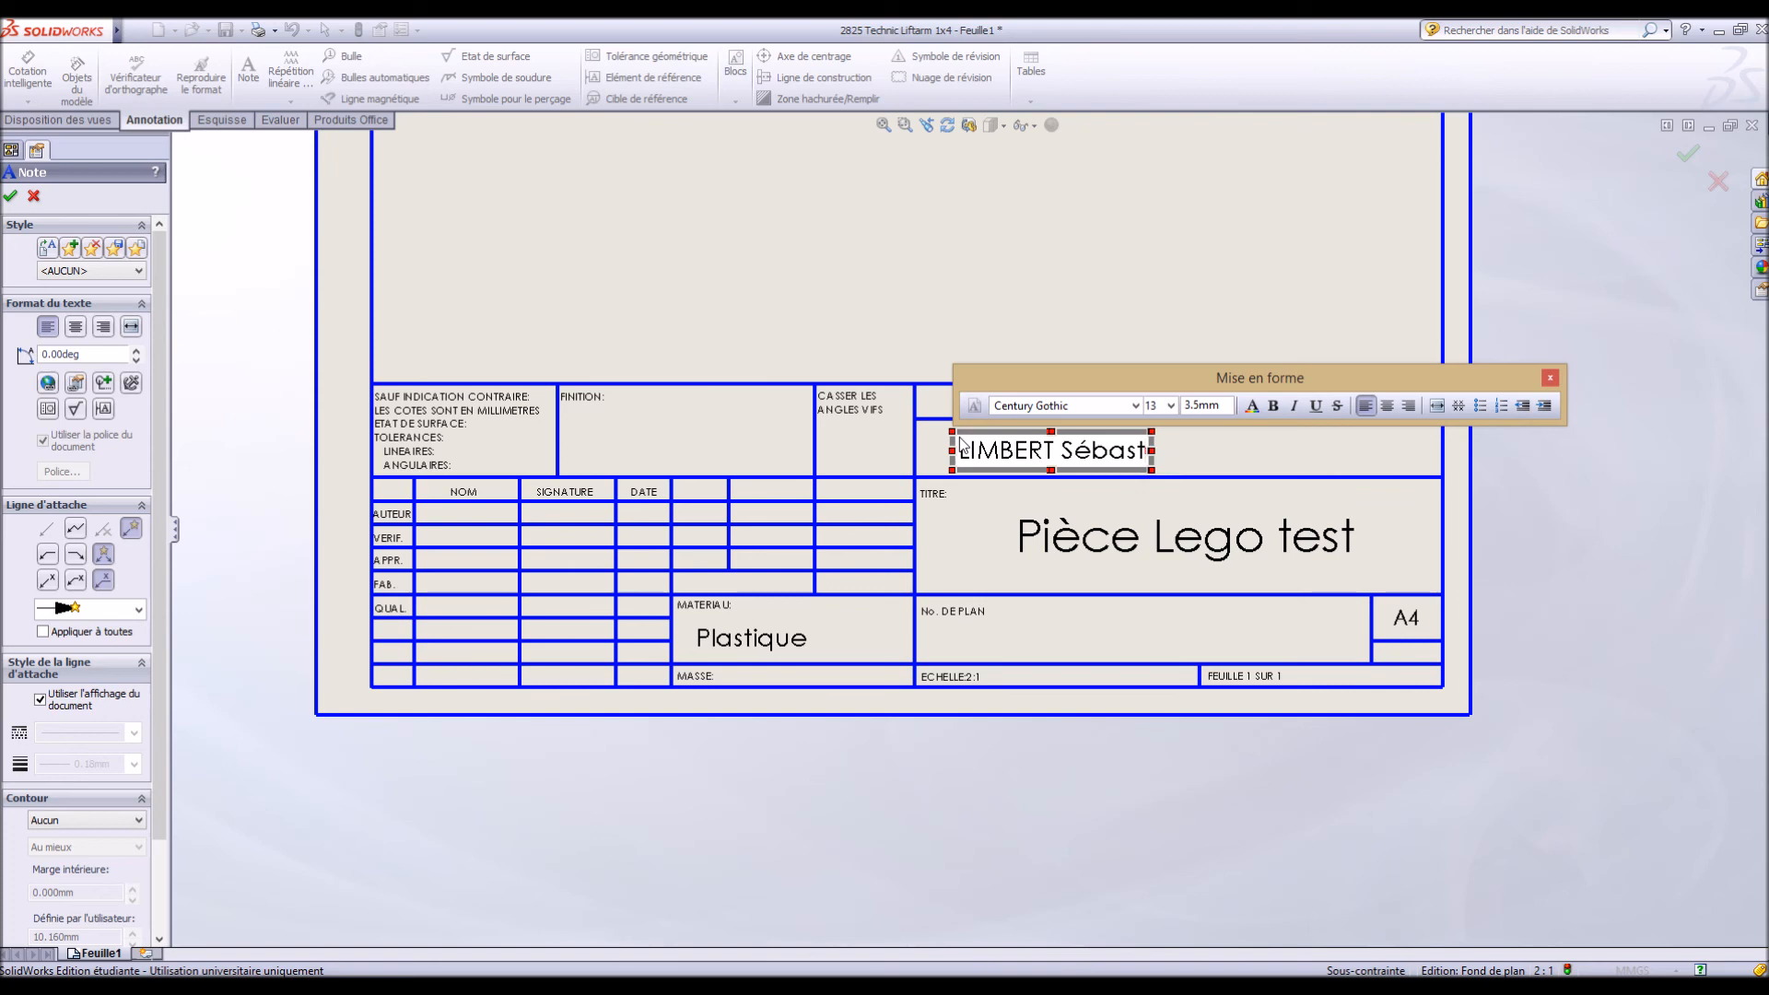
click(689, 755)
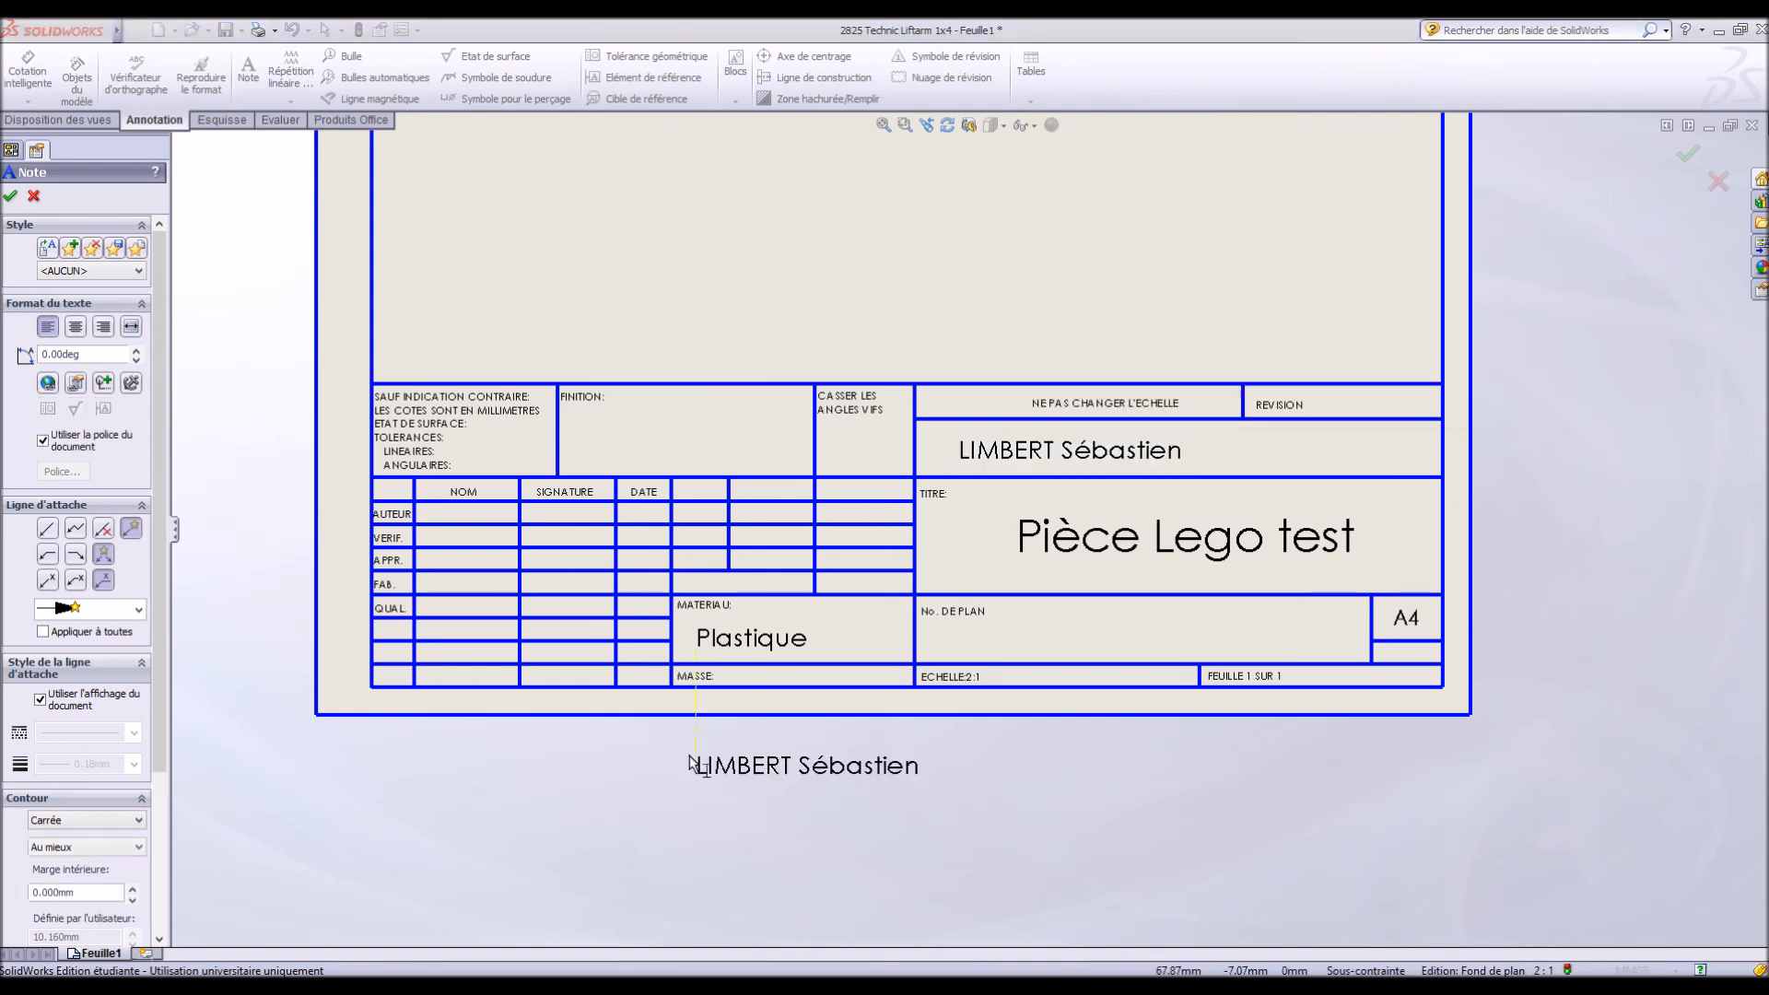
scroll(689, 755, up, 3)
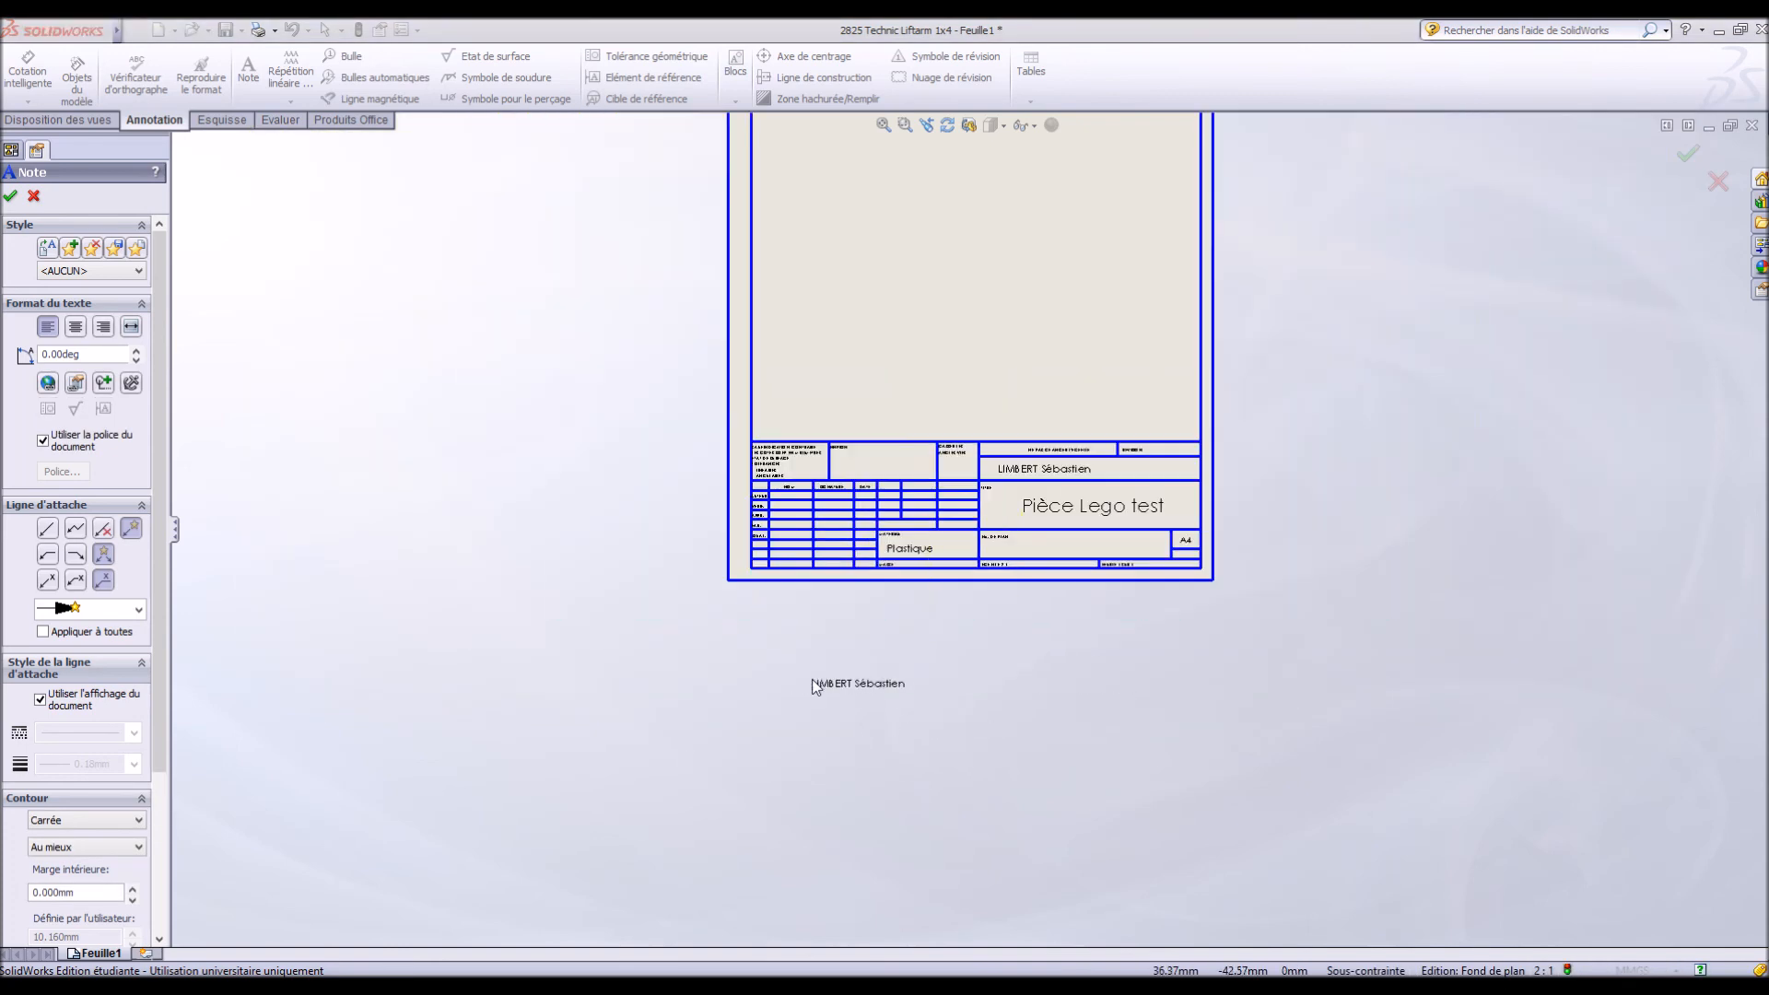
key(Escape)
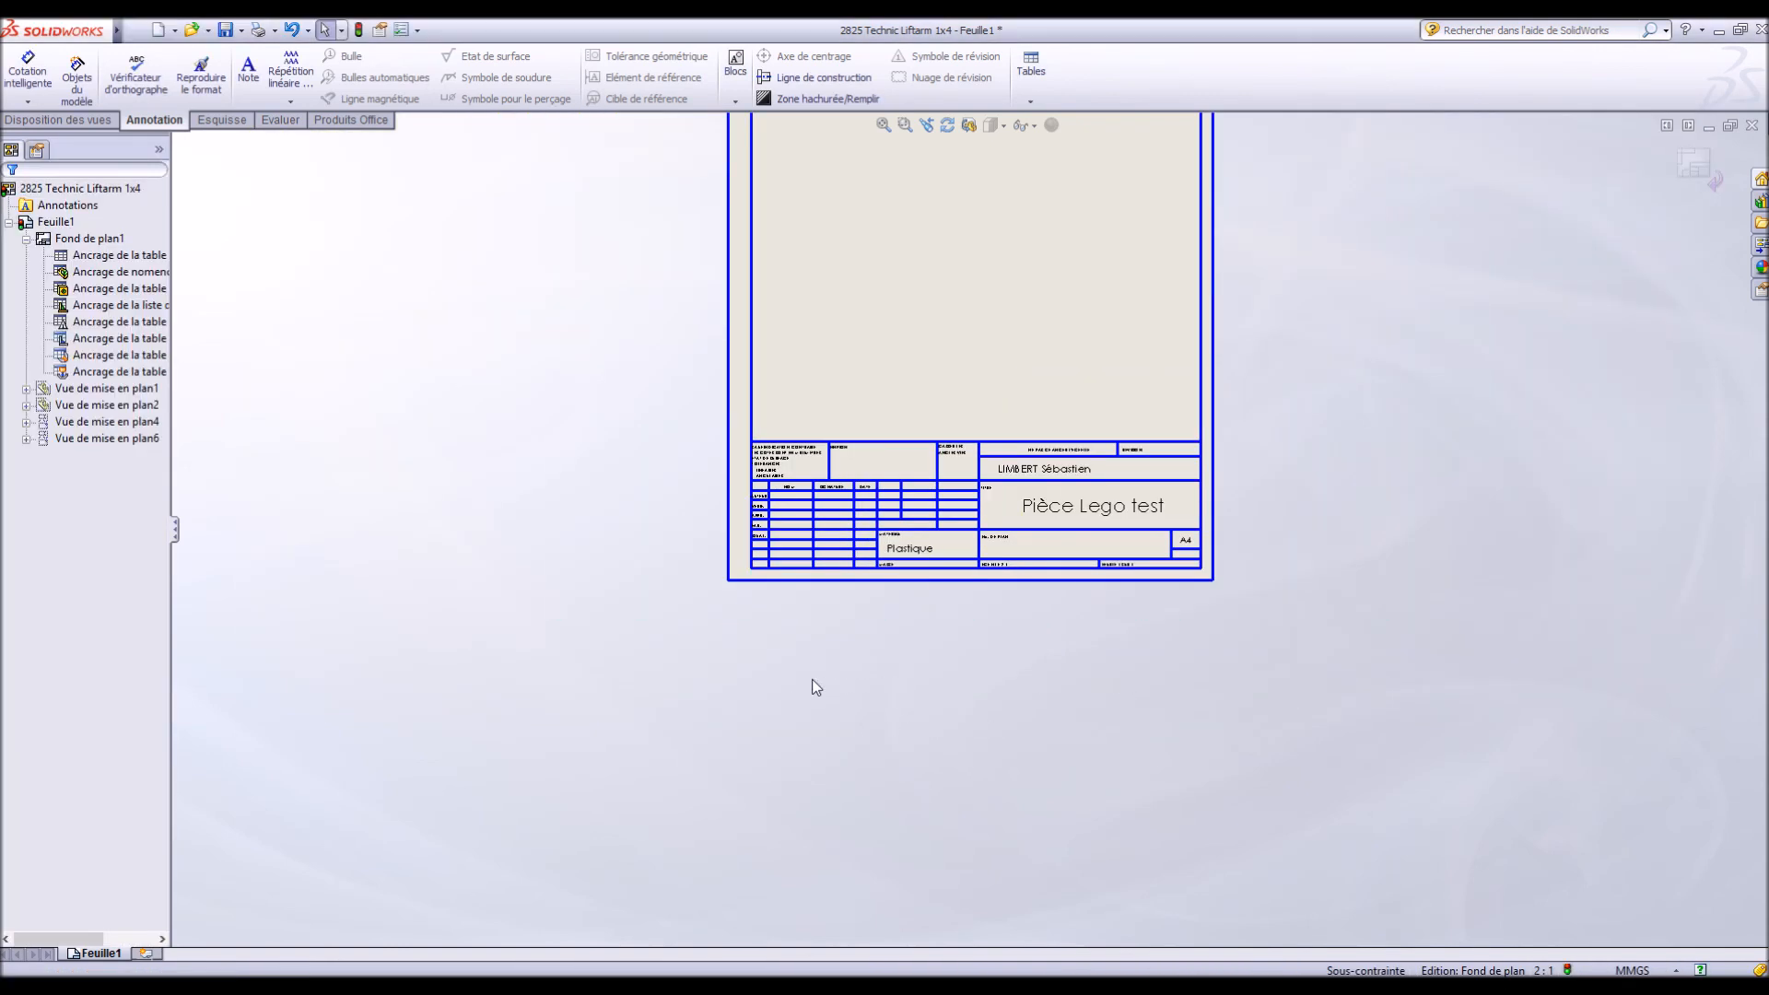
Finish editing the sheet format and return to the drawing sheet with its views
click(1694, 169)
scroll(1414, 373, down, 2)
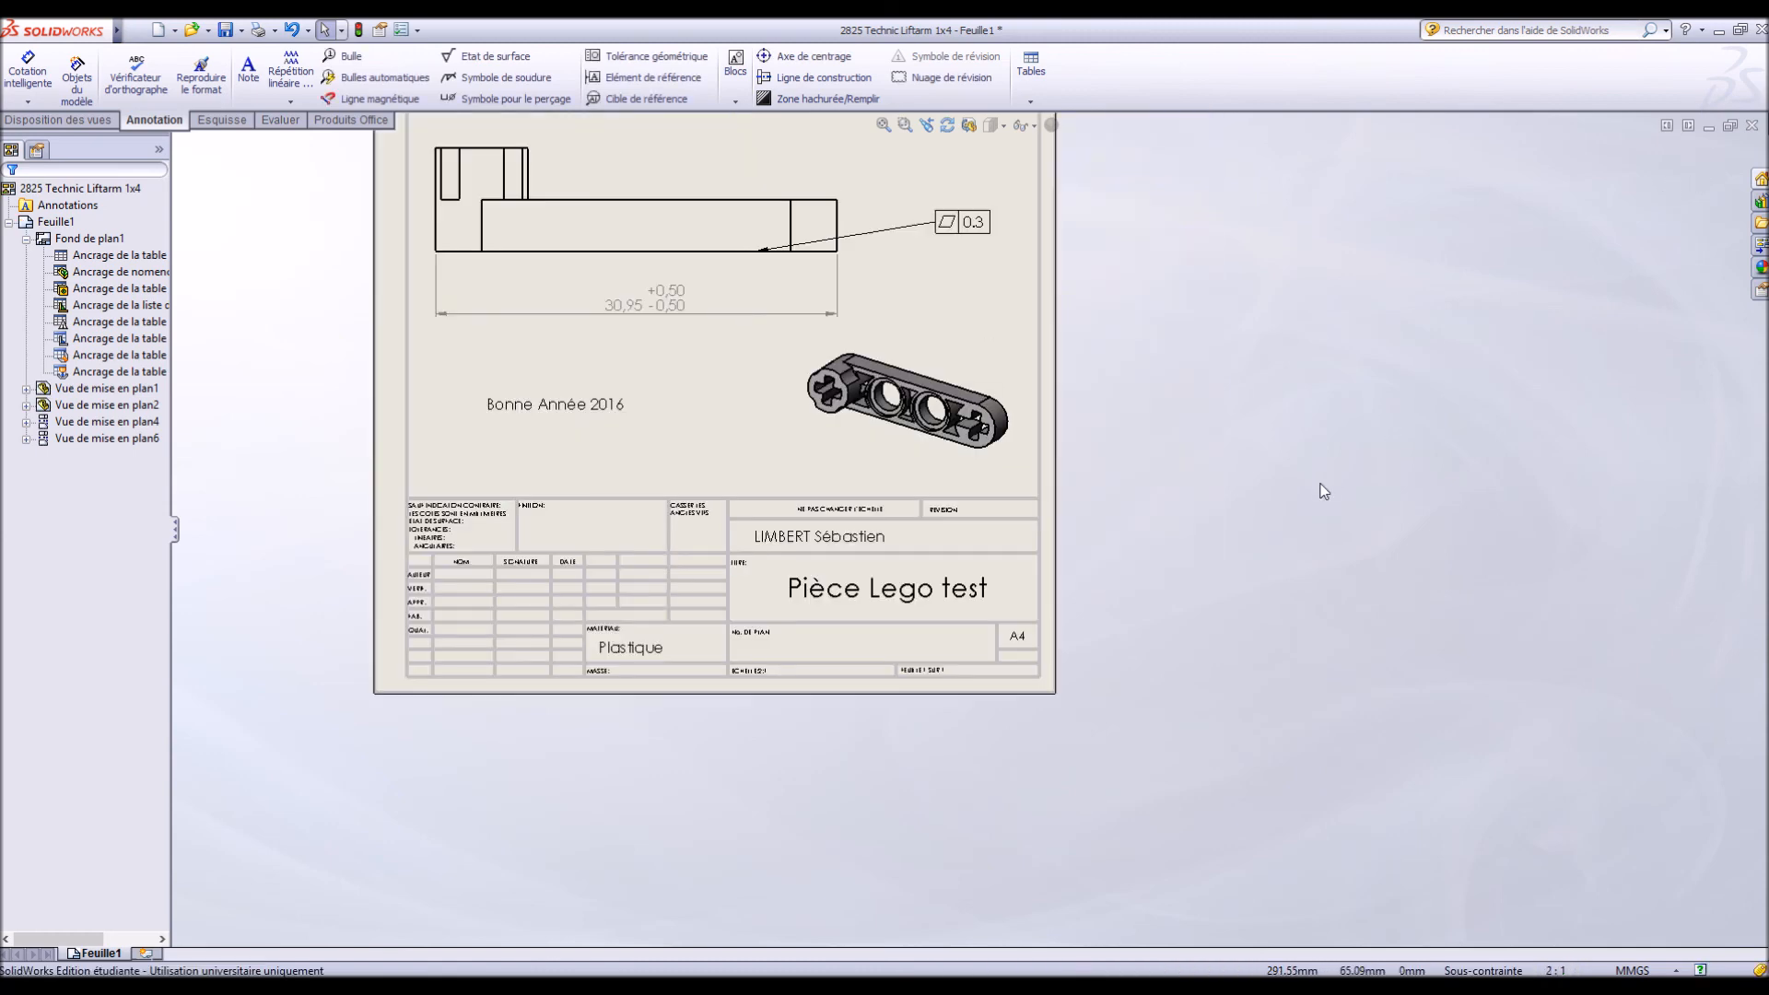
key(f)
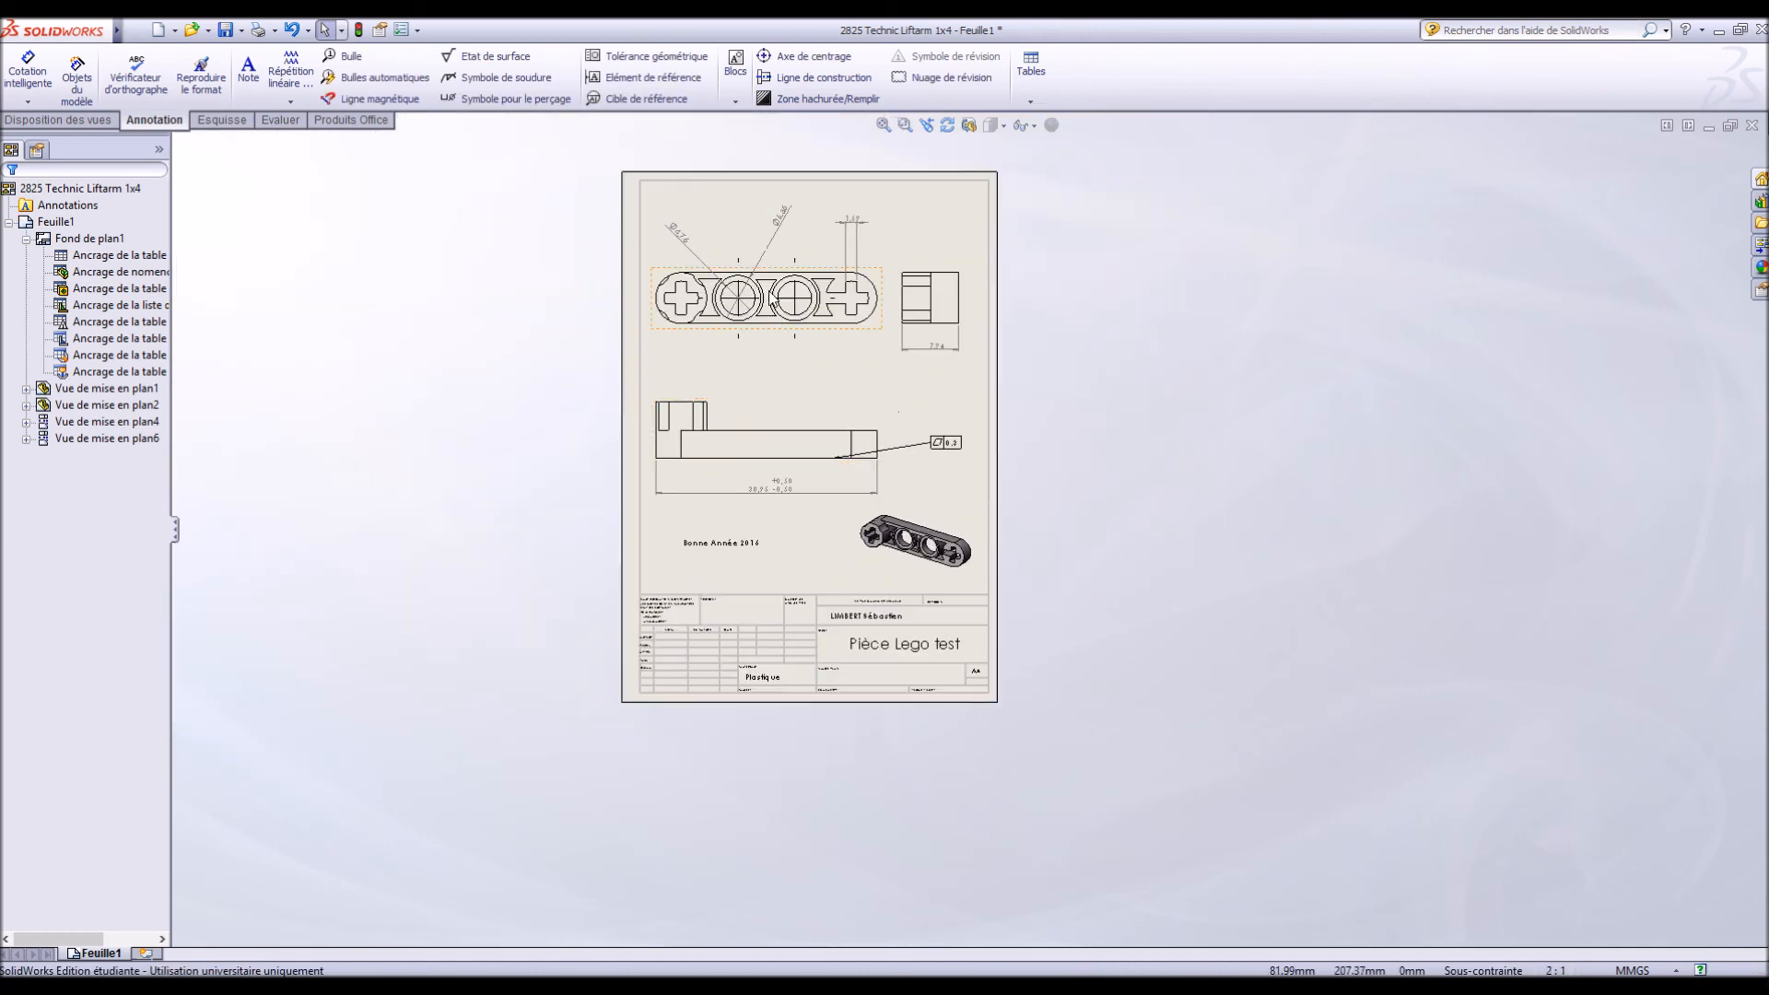
Set the lower view's display style to hidden lines visible, independent of the parent view's style
scroll(773, 298, down, 3)
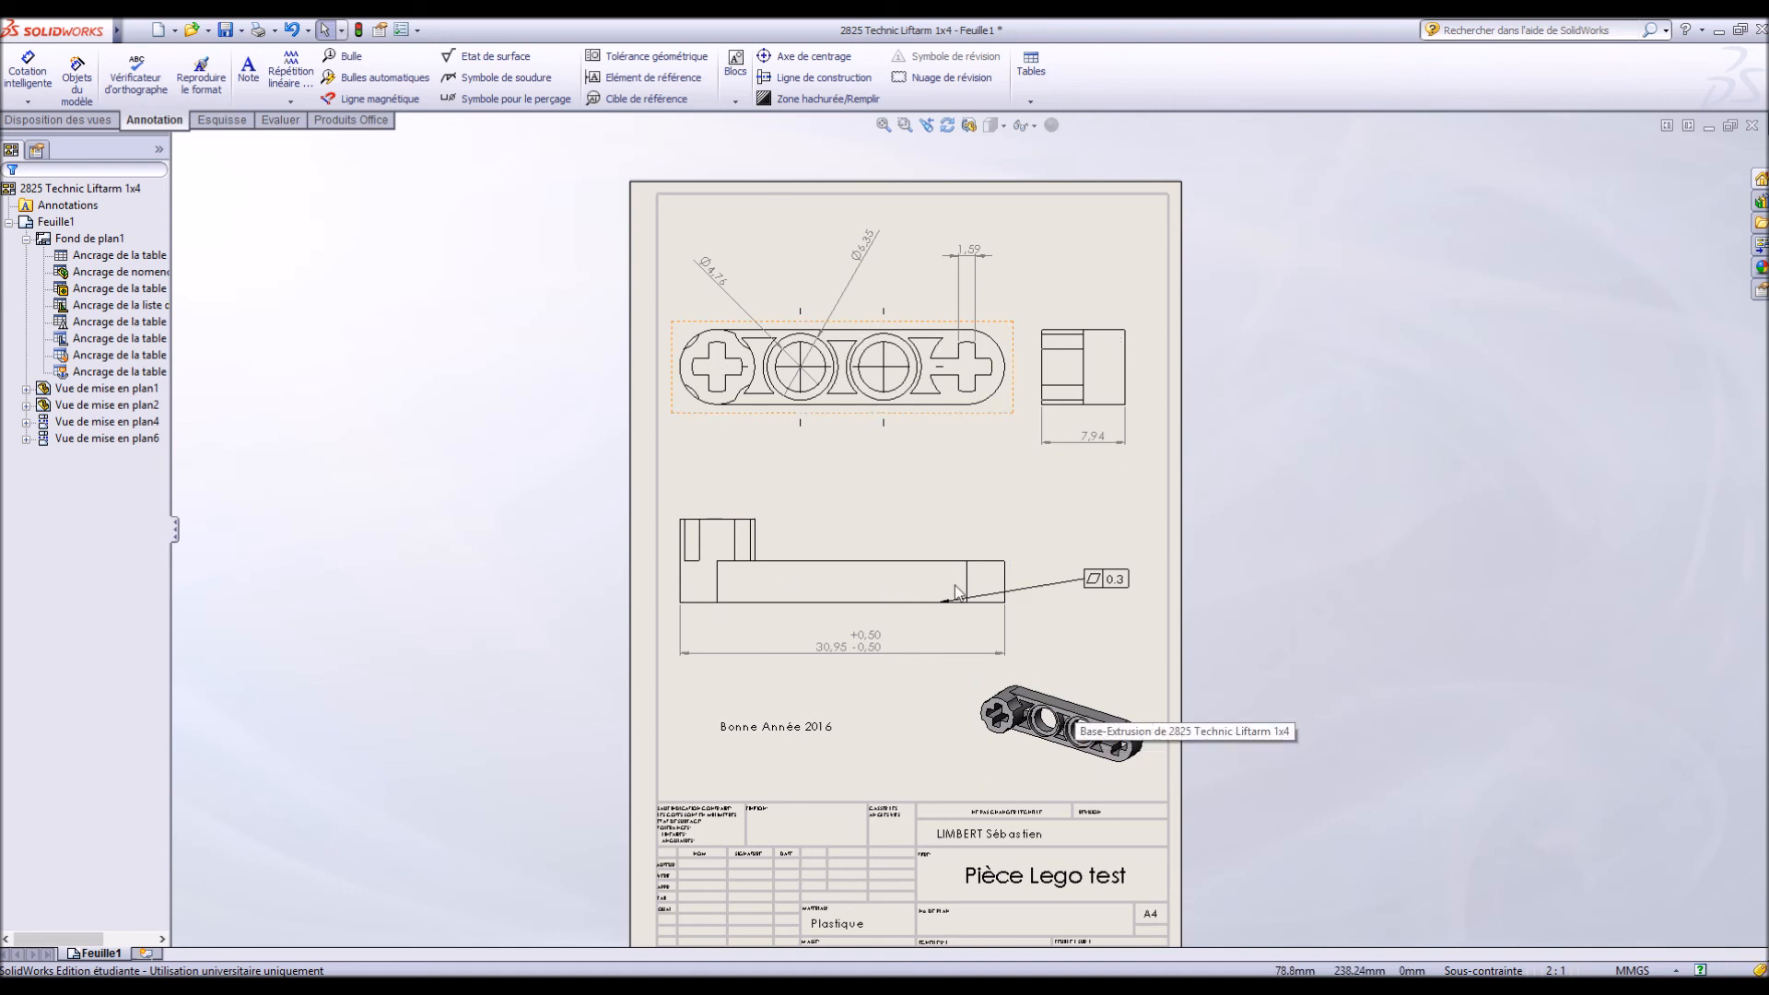
click(817, 604)
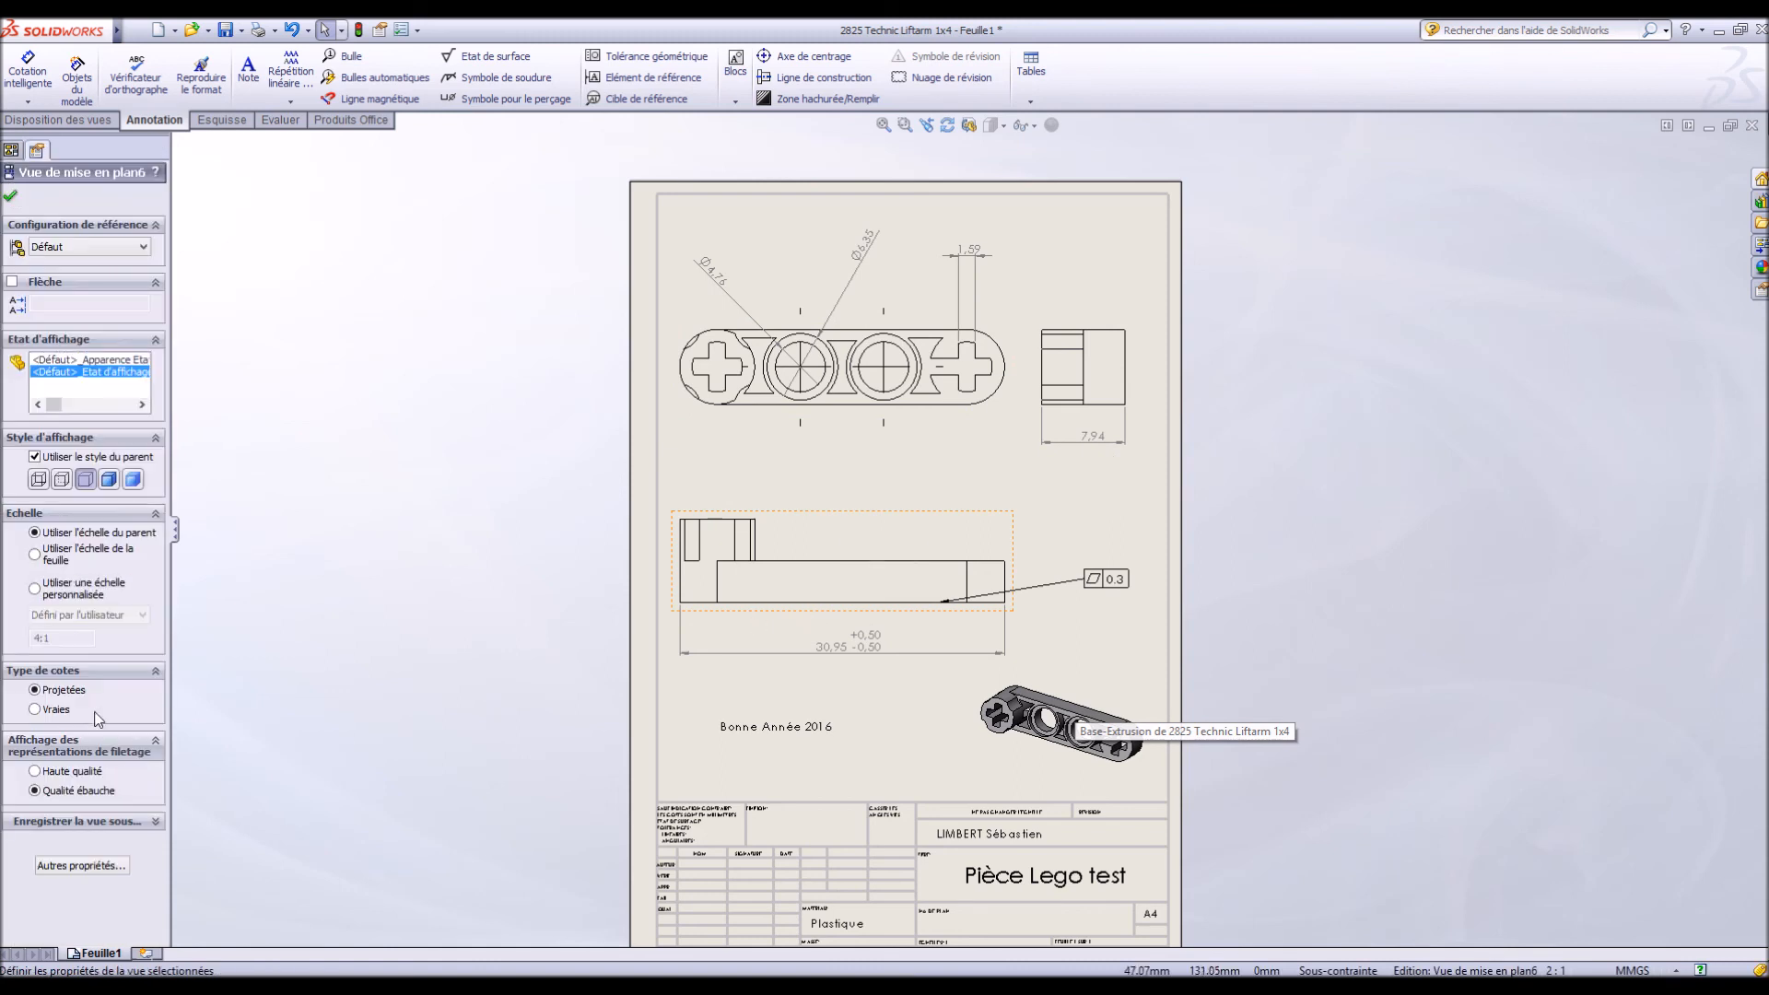
click(62, 480)
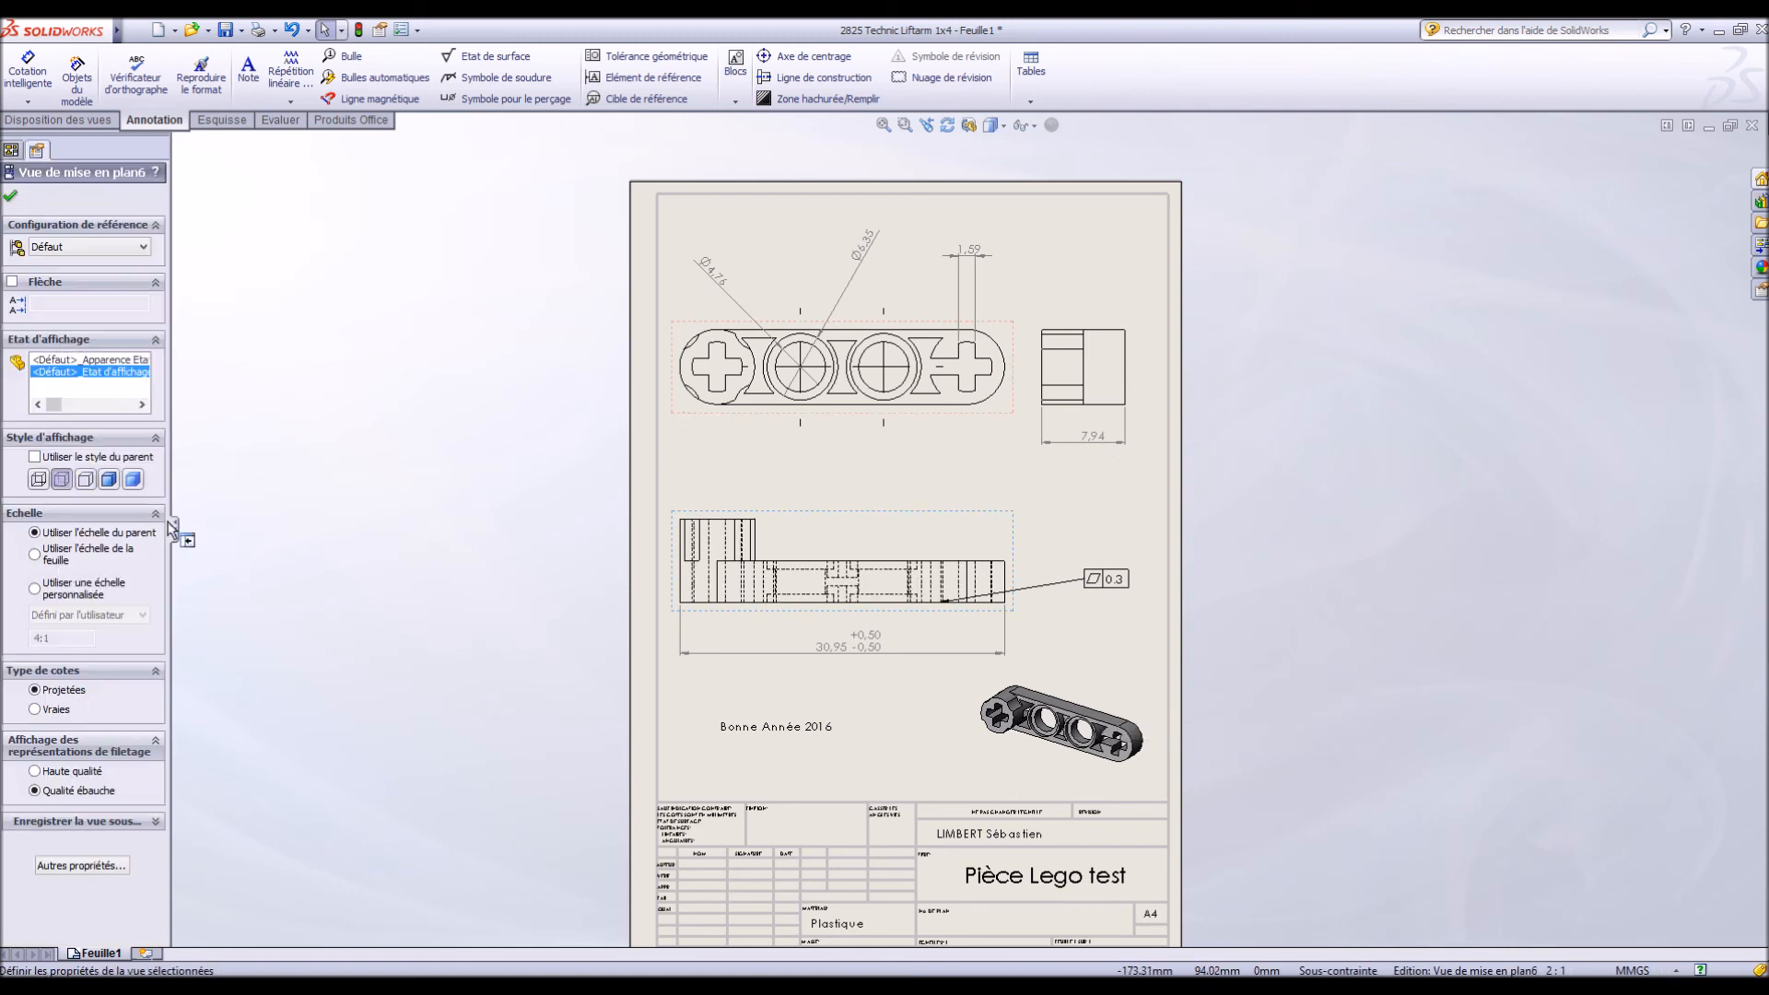
click(402, 551)
Save the drawing and collapse the Fond de plan1 entry in the feature tree
key(ctrl+s)
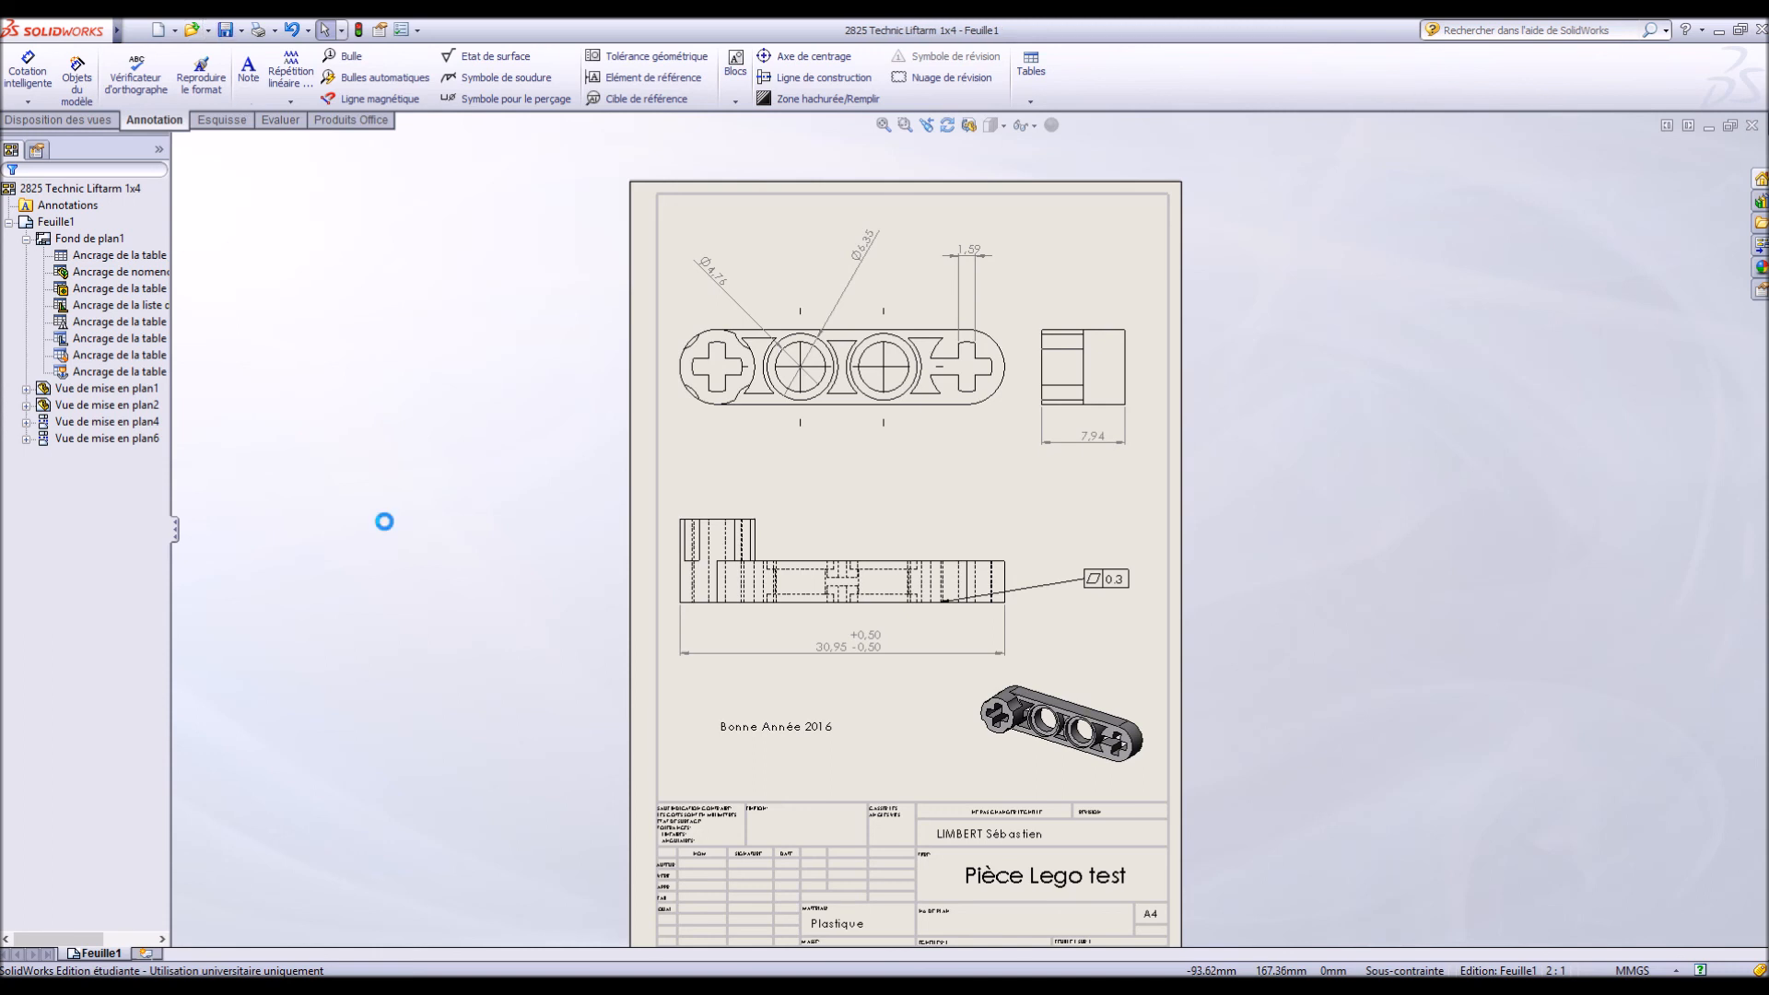
scroll(467, 599, up, 1)
scroll(478, 616, down, 1)
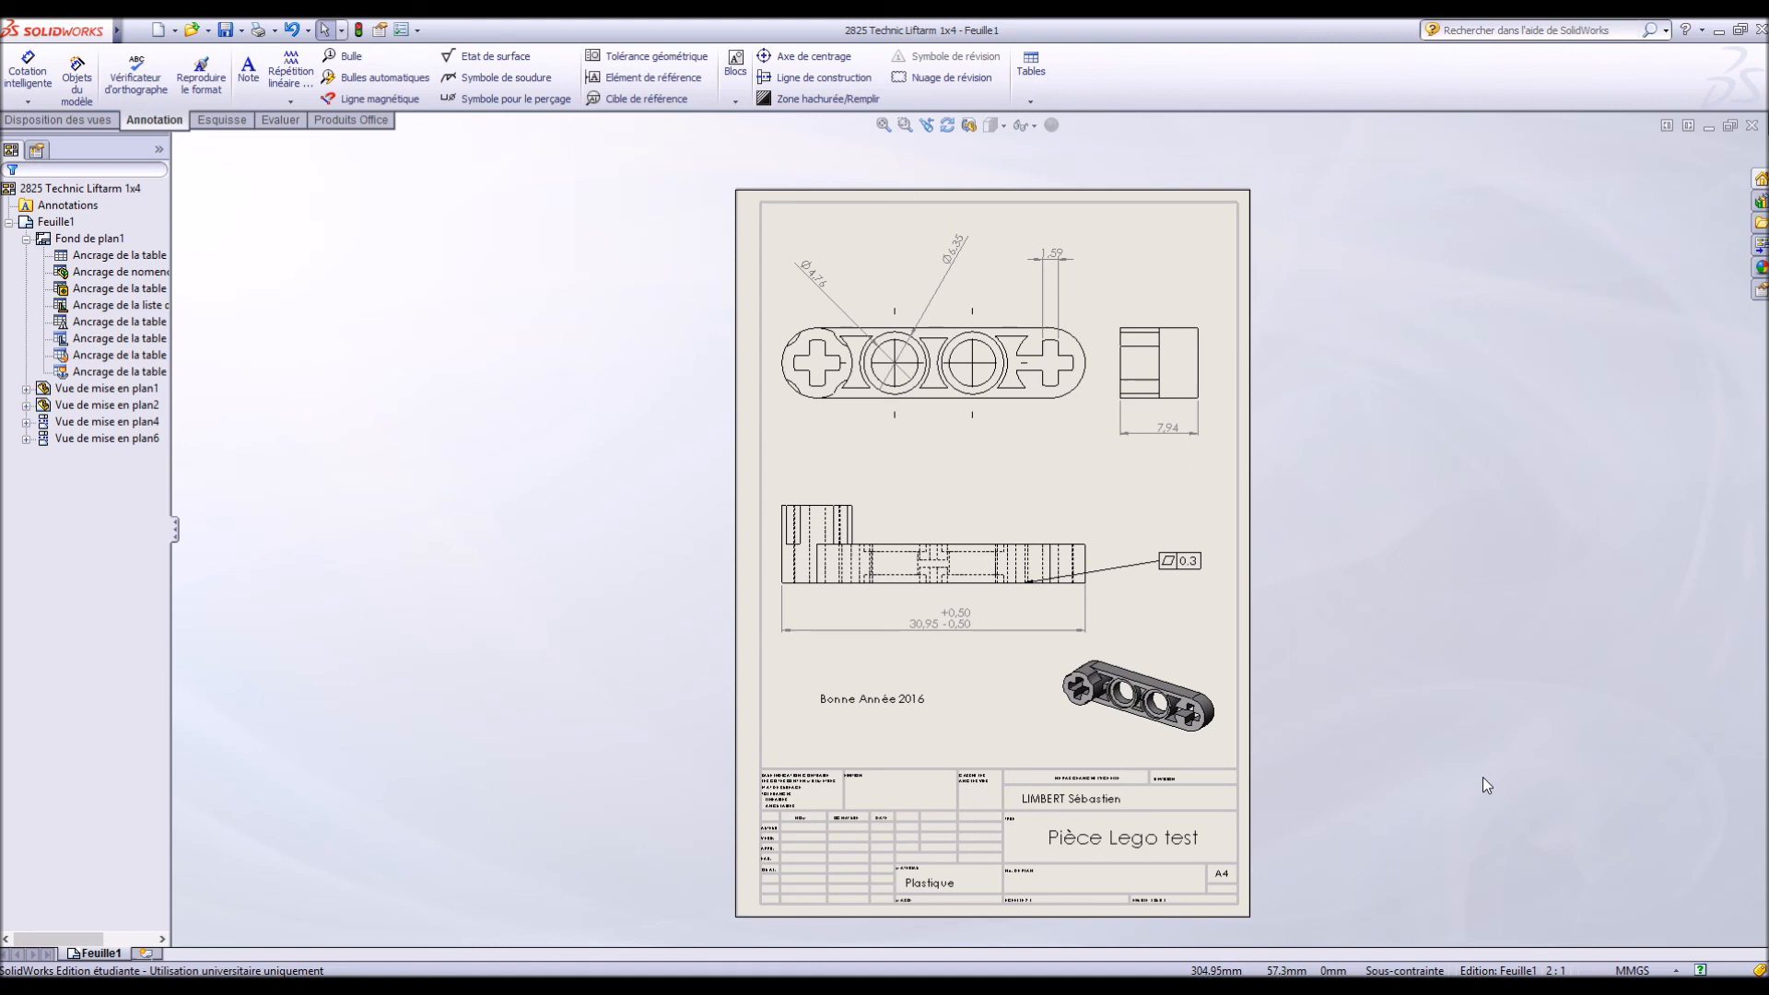
click(26, 238)
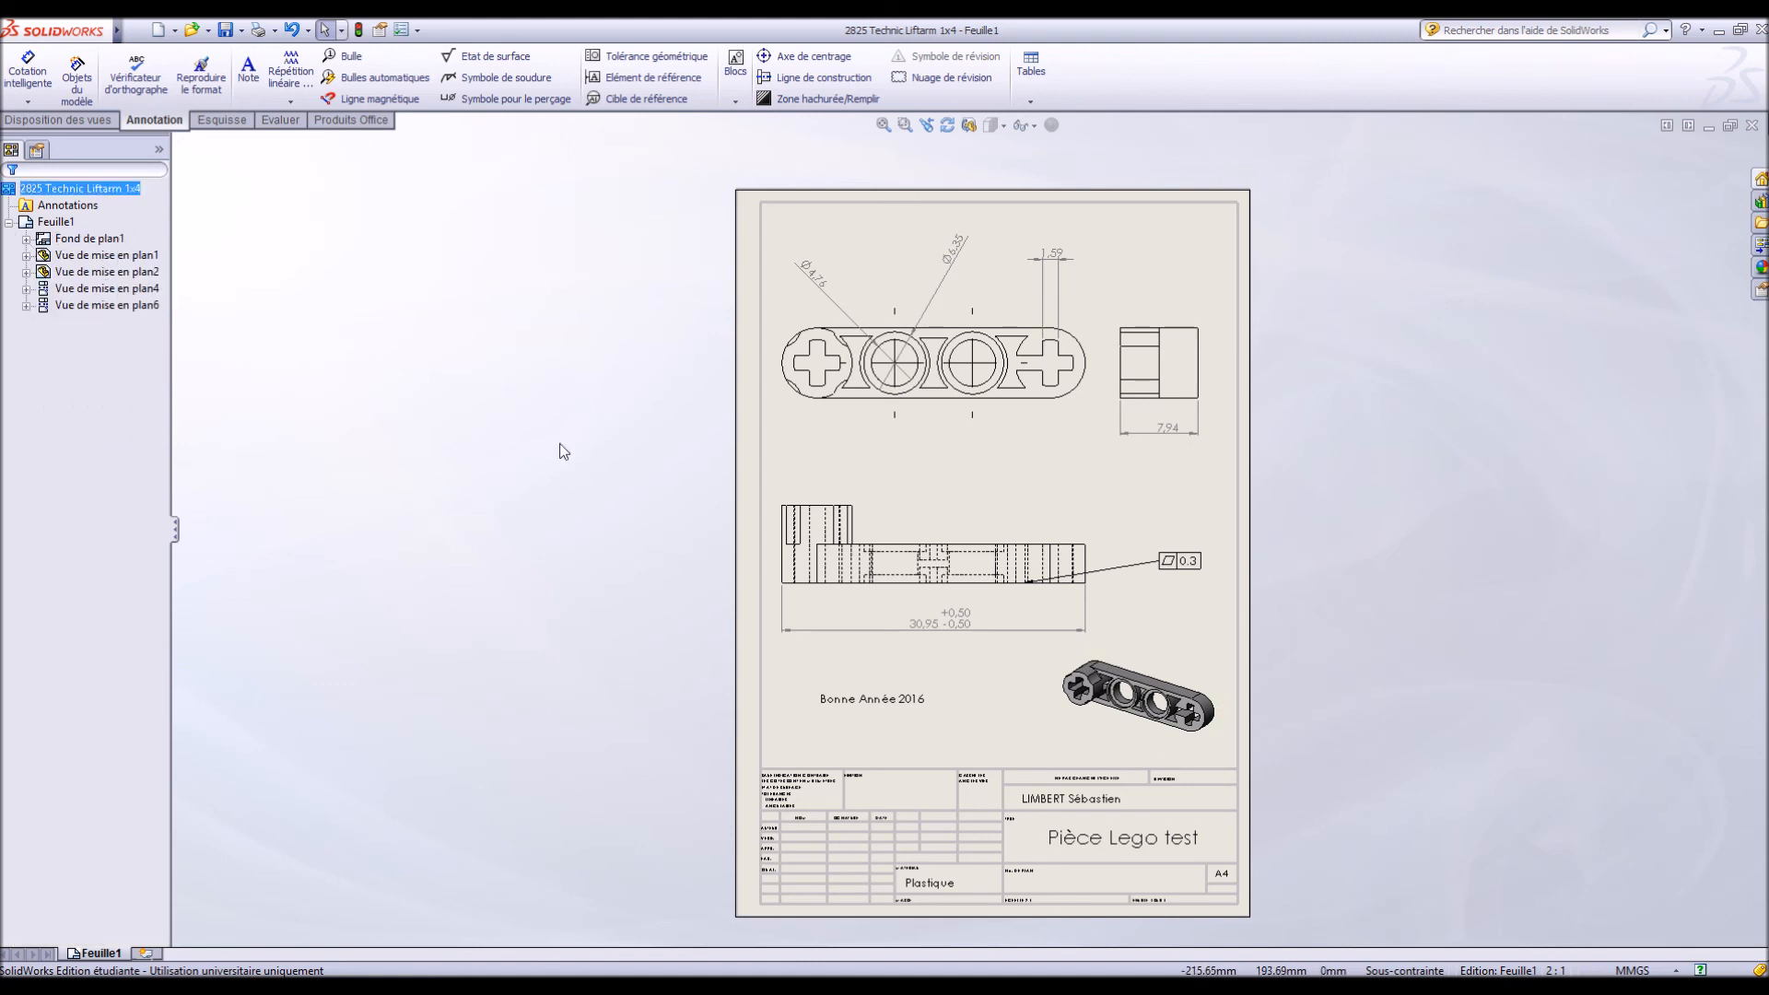